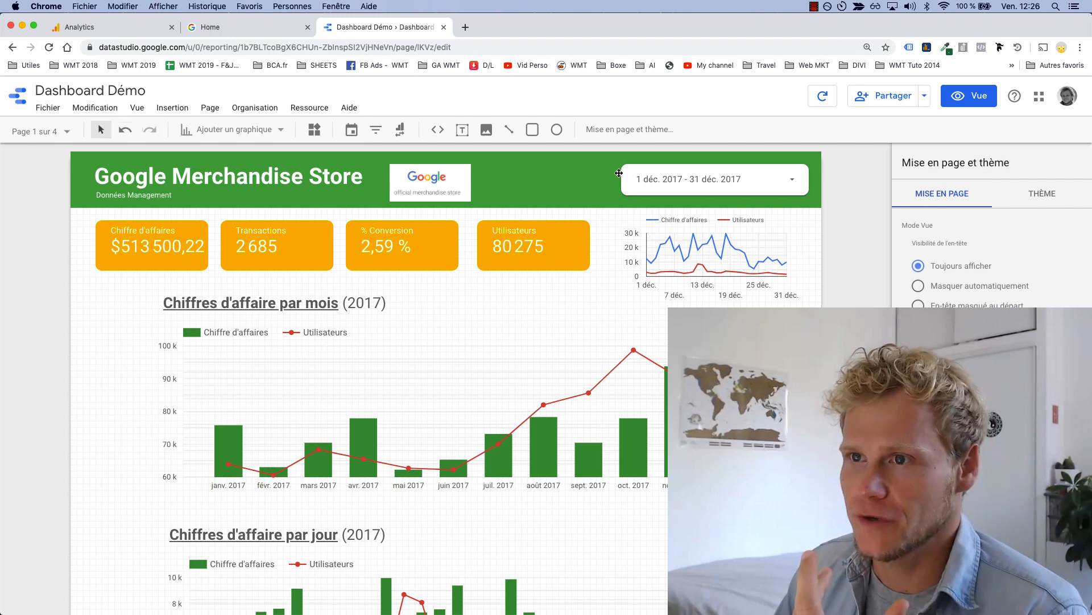
# Switch the dashboard to view mode and look over the home page of the Google Merchandise Store website.
pyautogui.click(971, 96)
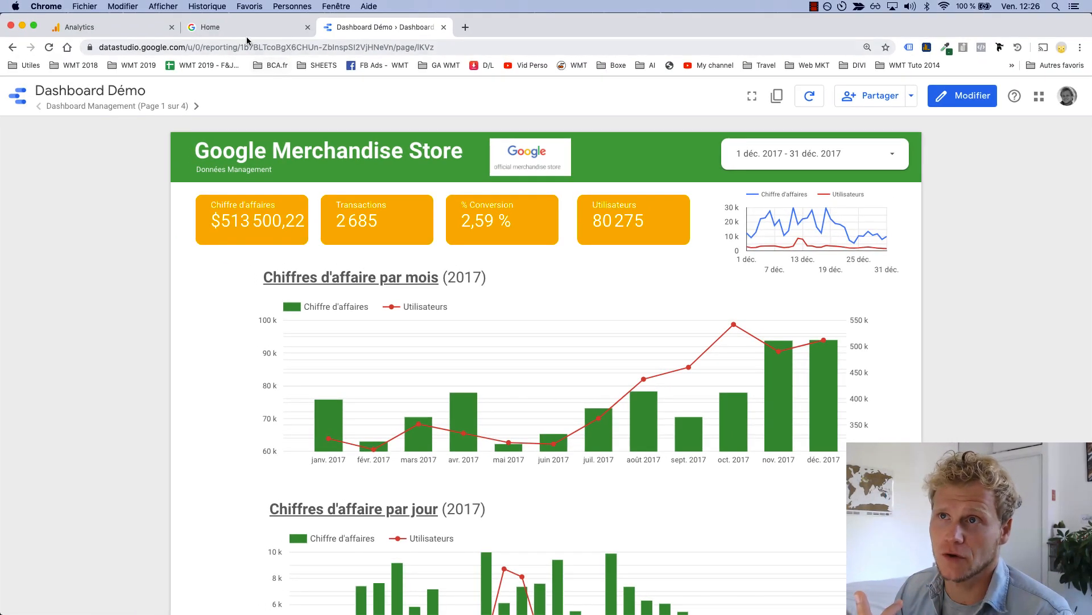
pyautogui.click(239, 29)
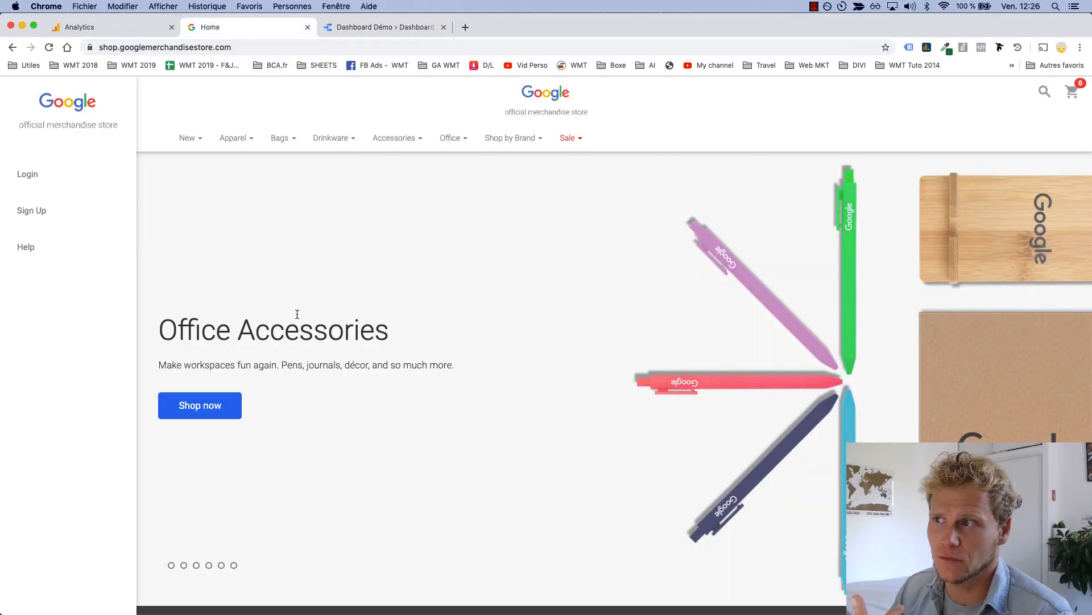
pyautogui.scroll(-3, 657, 387)
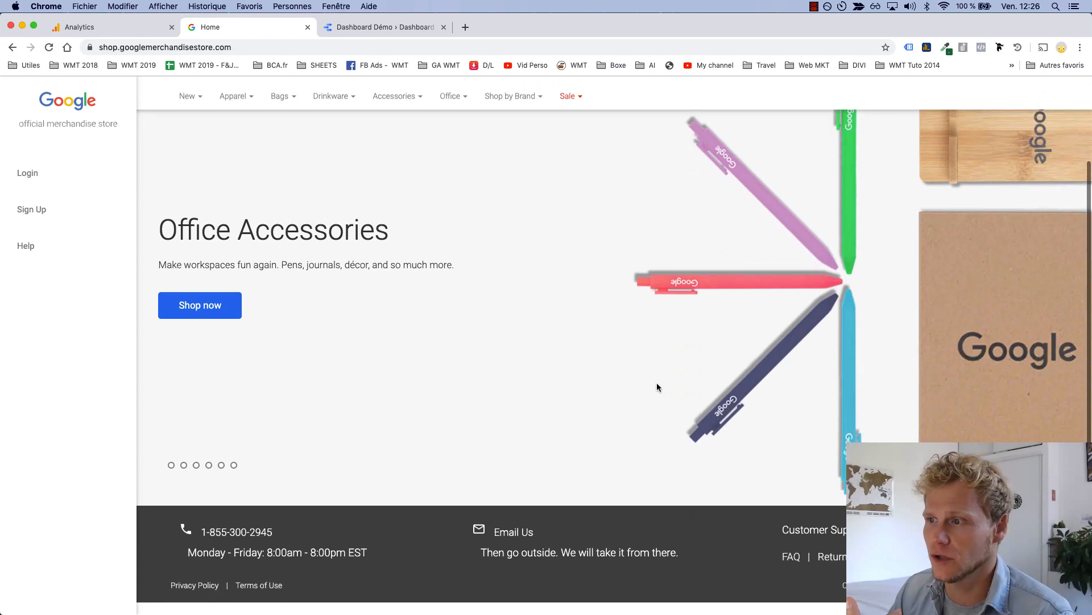
pyautogui.scroll(4, 656, 387)
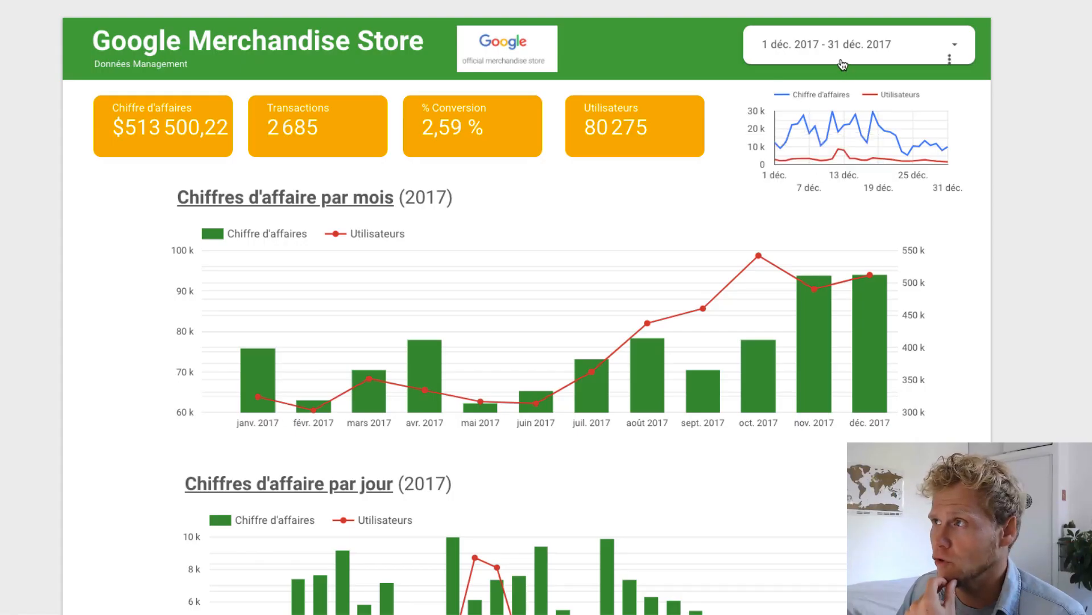
# Look over the monthly and daily revenue charts on the dashboard's Données Management page.
pyautogui.scroll(-2, 678, 247)
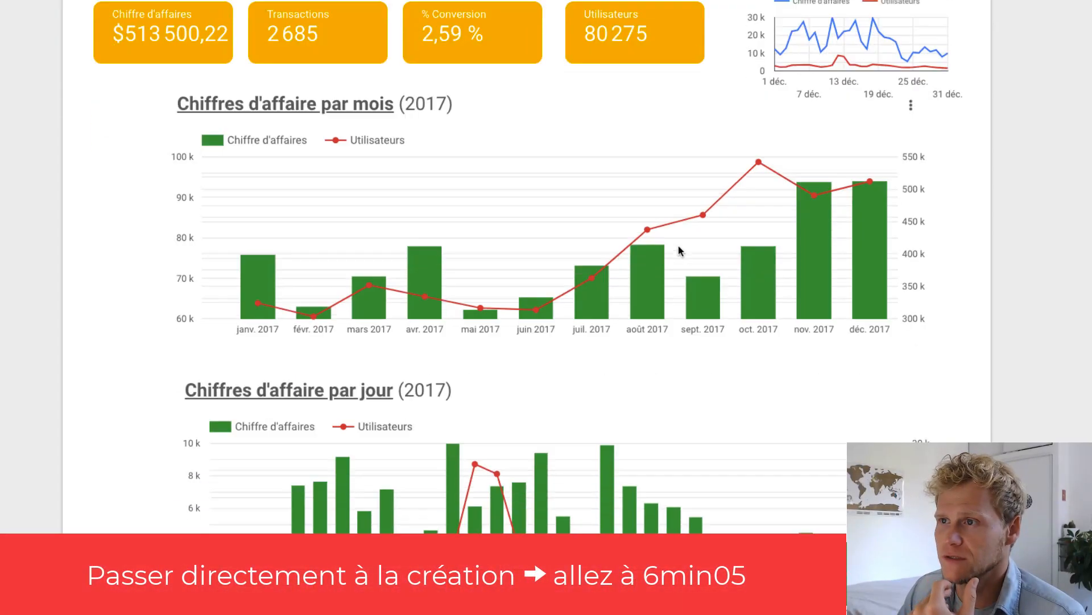
pyautogui.scroll(-3, 680, 251)
pyautogui.scroll(1, 794, 262)
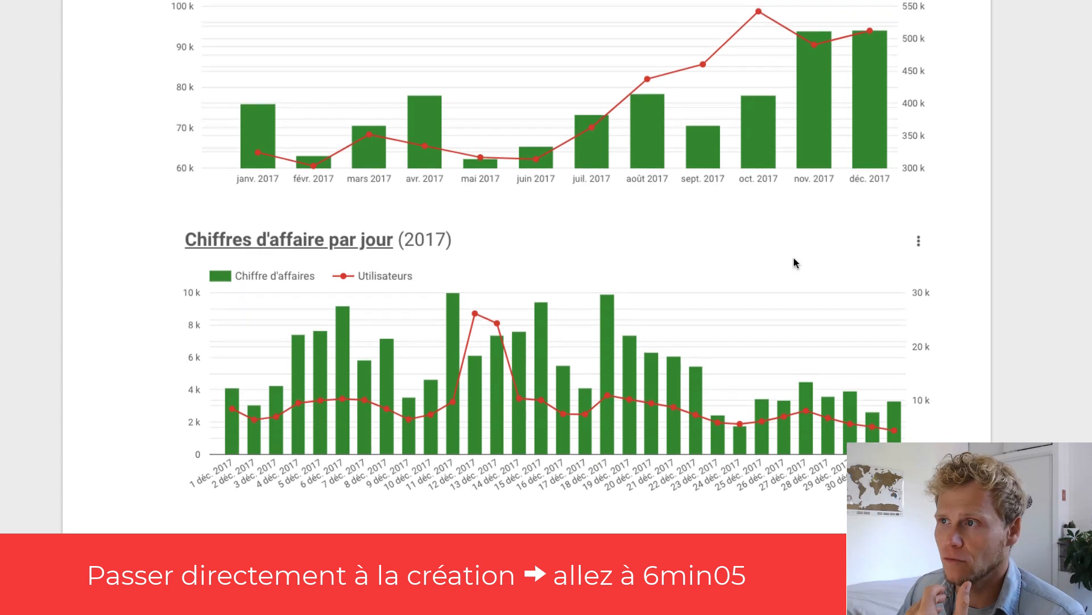
pyautogui.scroll(5, 794, 262)
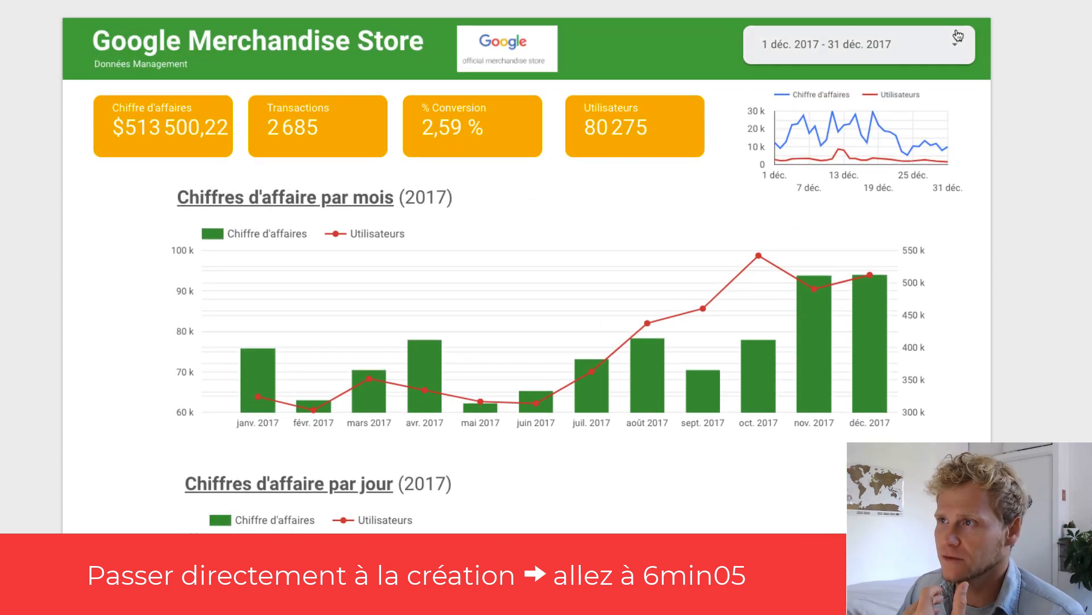
# Set the Données Management page's date range to 1 October 2017 through 31 December 2017.
pyautogui.click(958, 36)
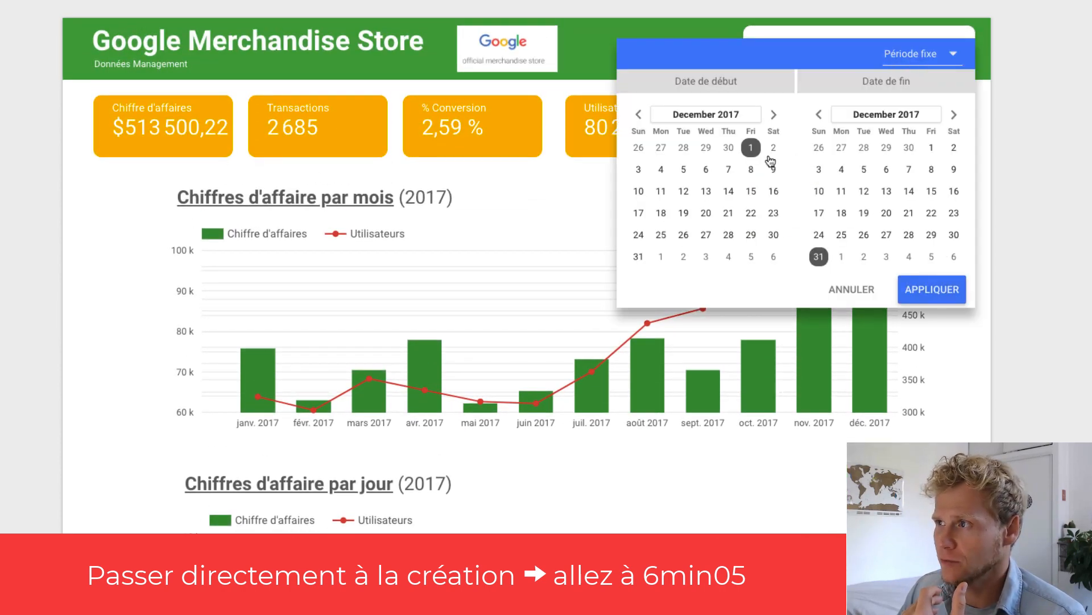
pyautogui.click(638, 114)
pyautogui.click(639, 114)
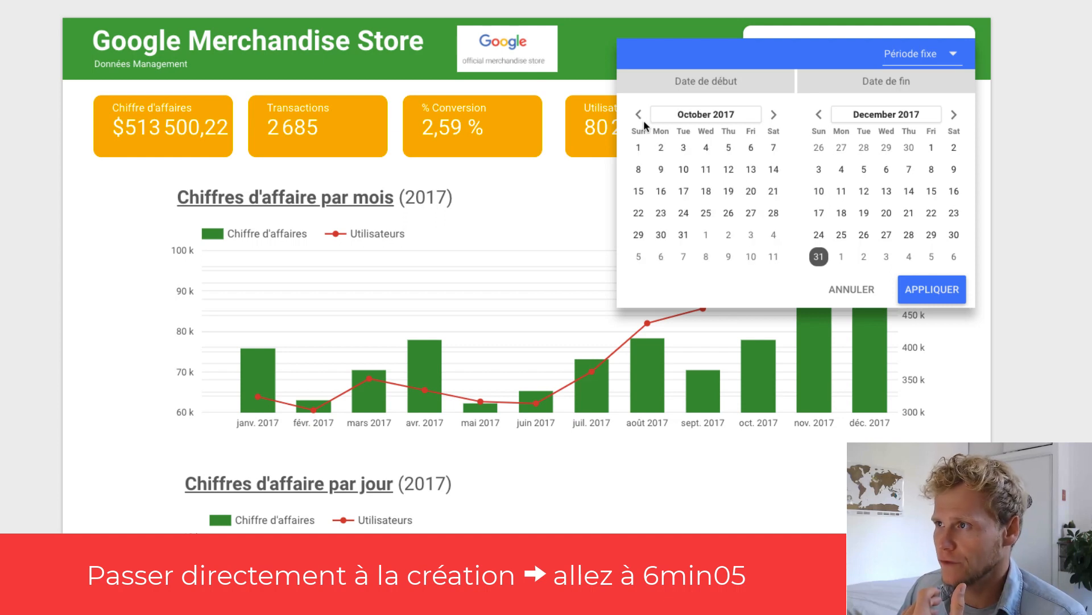
pyautogui.click(638, 147)
pyautogui.click(925, 289)
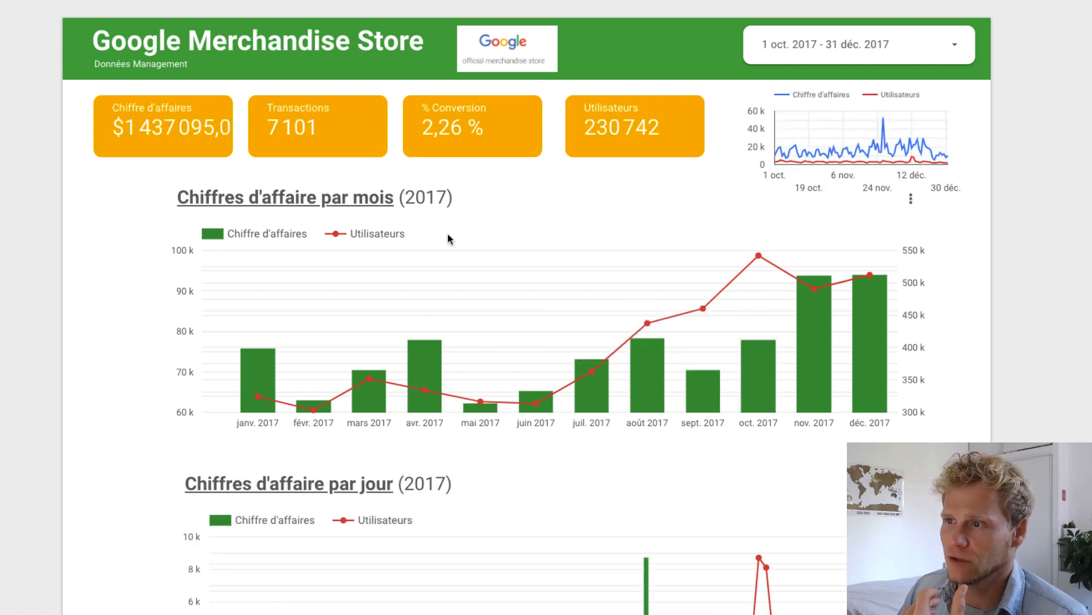
# Examine revenue and users in the monthly chart and the 27 November 2017 peak in the daily chart.
pyautogui.scroll(-2, 447, 232)
pyautogui.scroll(2, 840, 40)
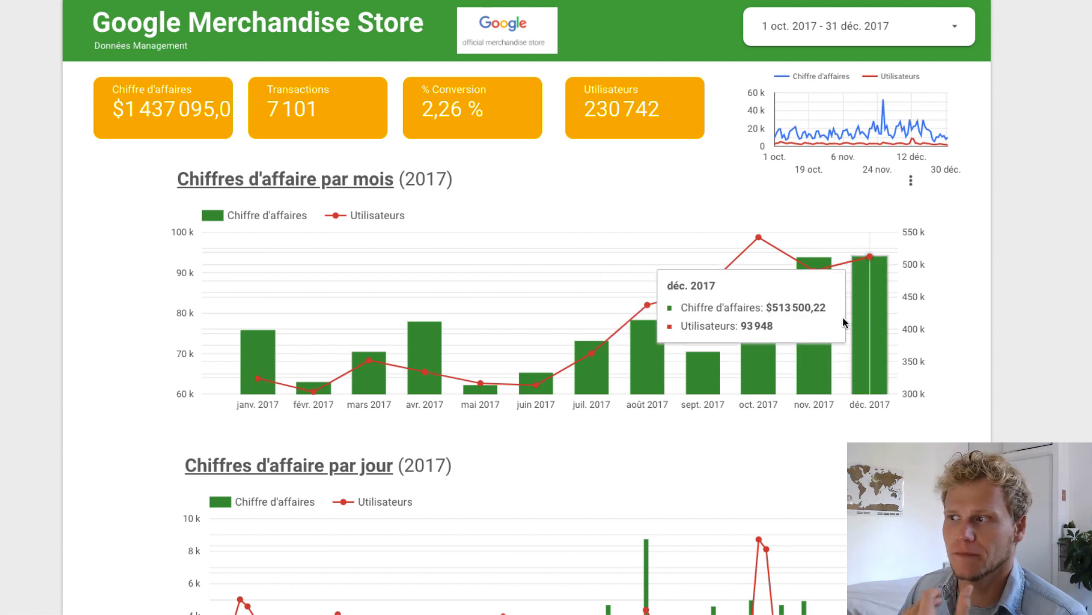
pyautogui.moveTo(230, 357)
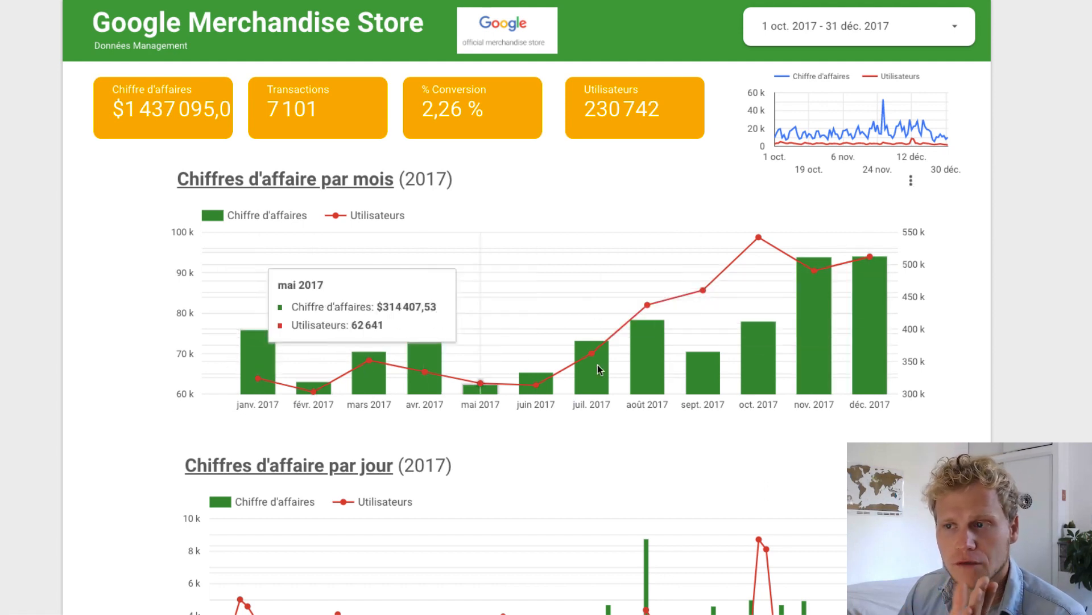
pyautogui.moveTo(803, 353)
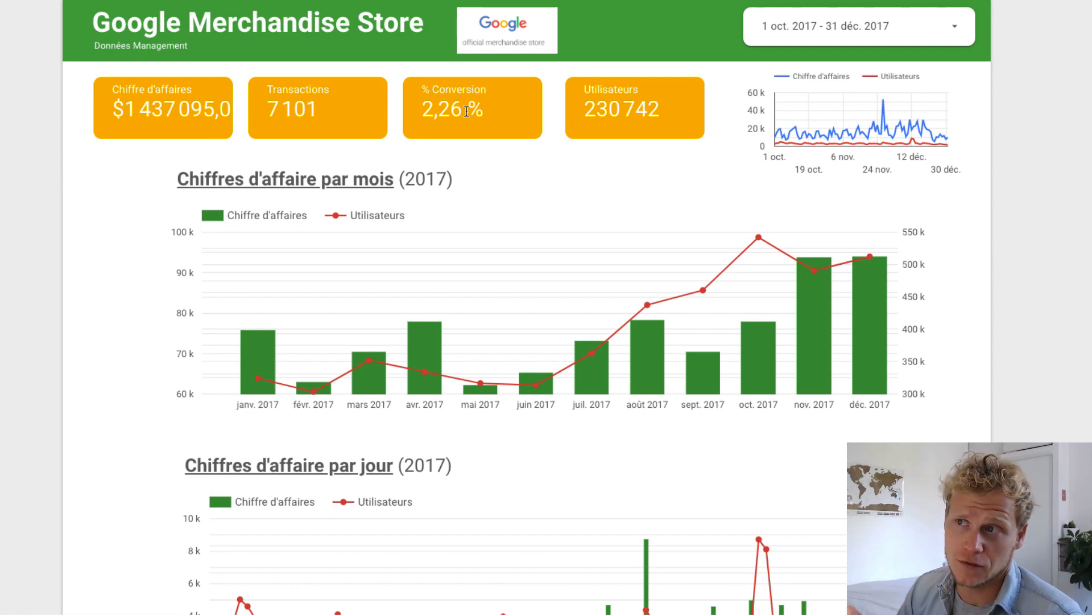
pyautogui.scroll(-2, 474, 166)
pyautogui.scroll(-4, 473, 166)
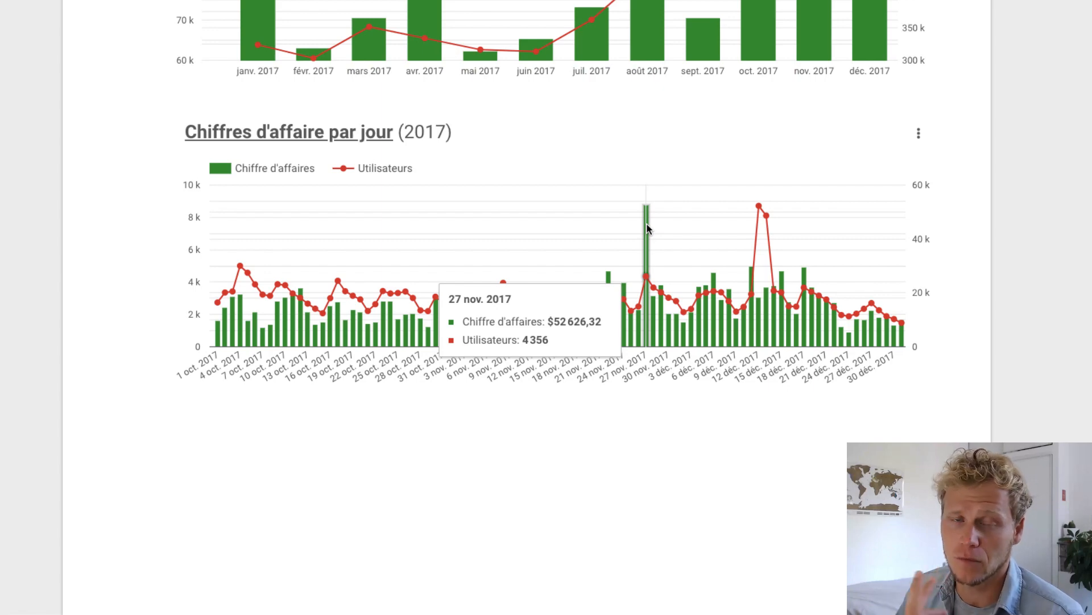
pyautogui.scroll(4, 647, 228)
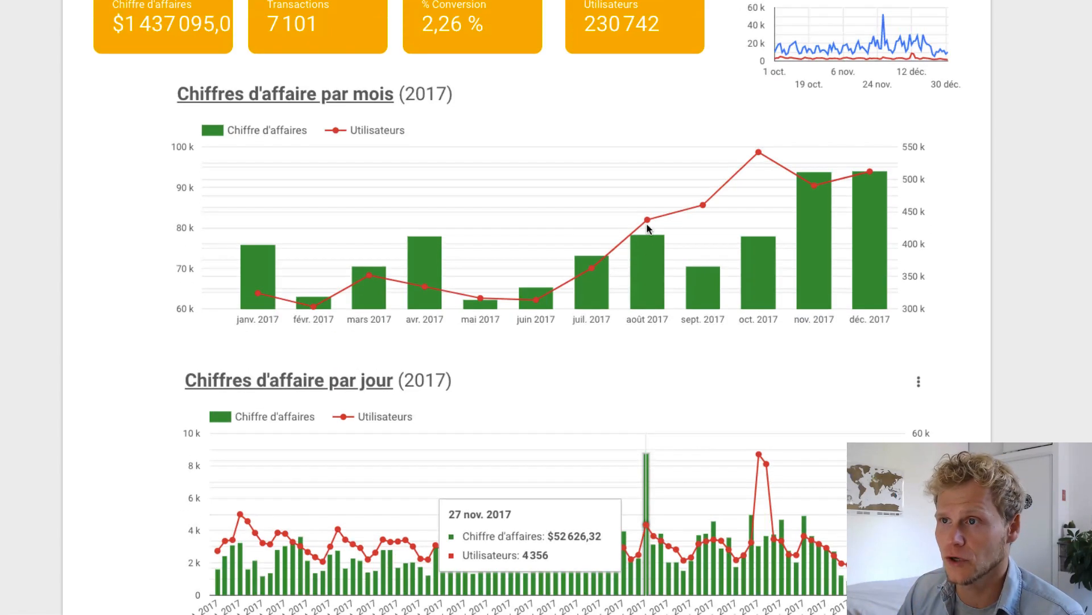
pyautogui.scroll(2, 648, 228)
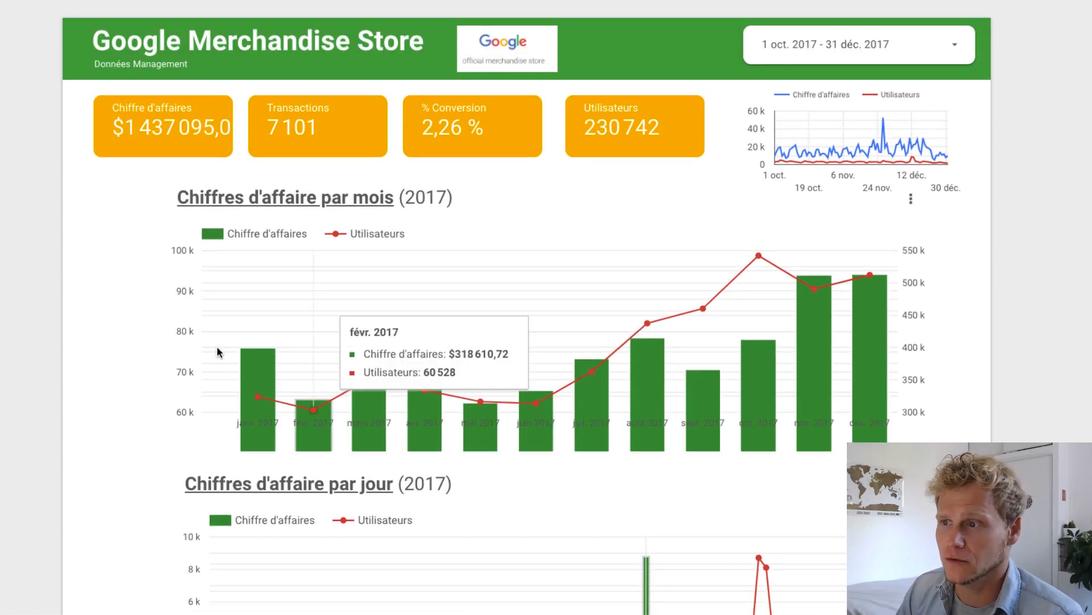
# Go to the Données Equipe Technique page and look through its Source/Support table.
pyautogui.click(95, 1)
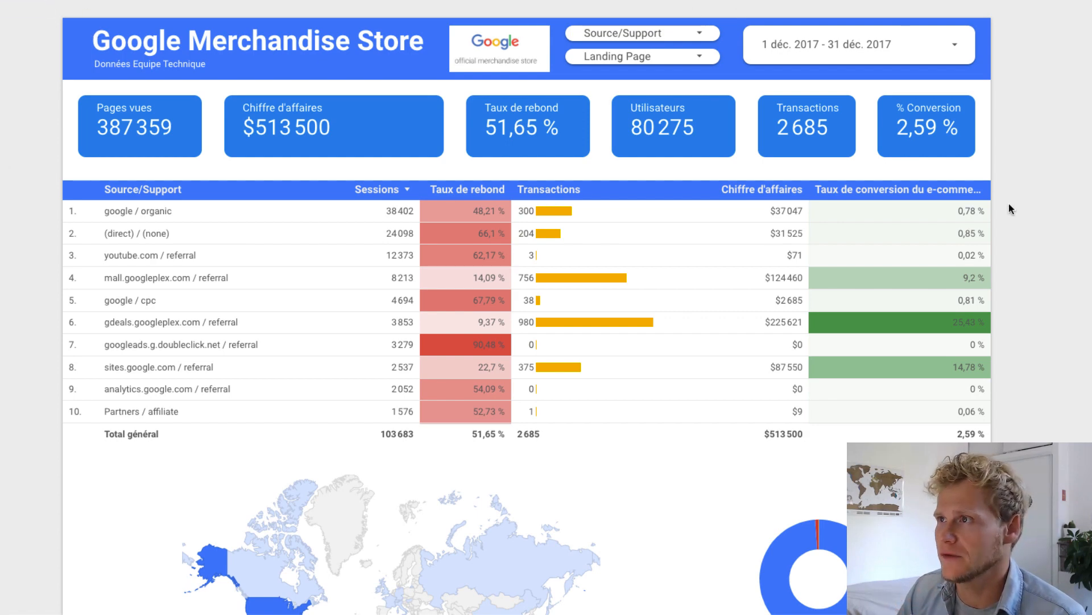
pyautogui.scroll(-5, 989, 249)
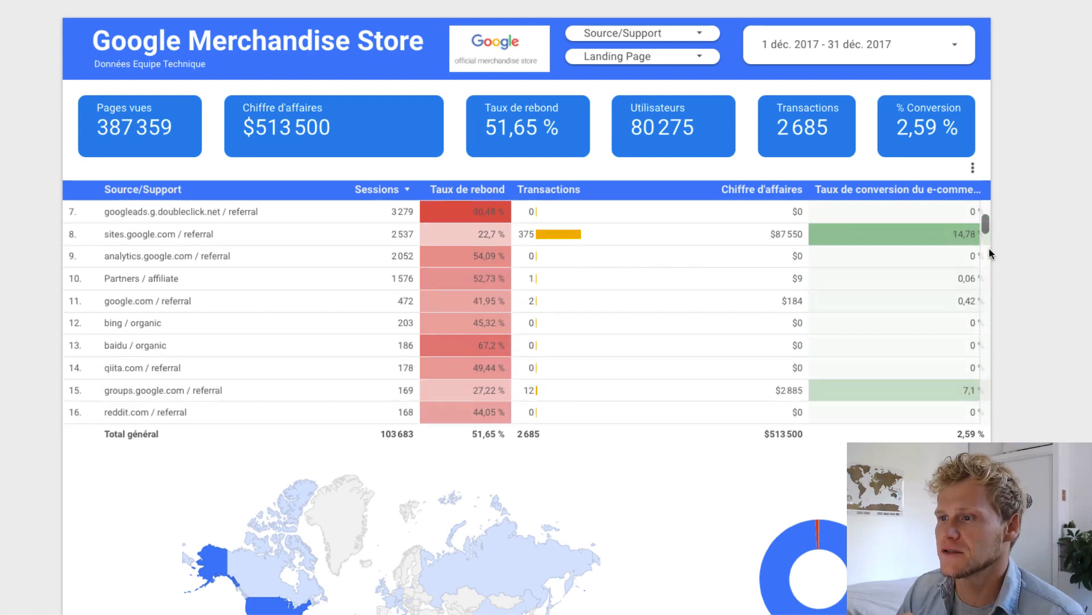
pyautogui.scroll(5, 989, 247)
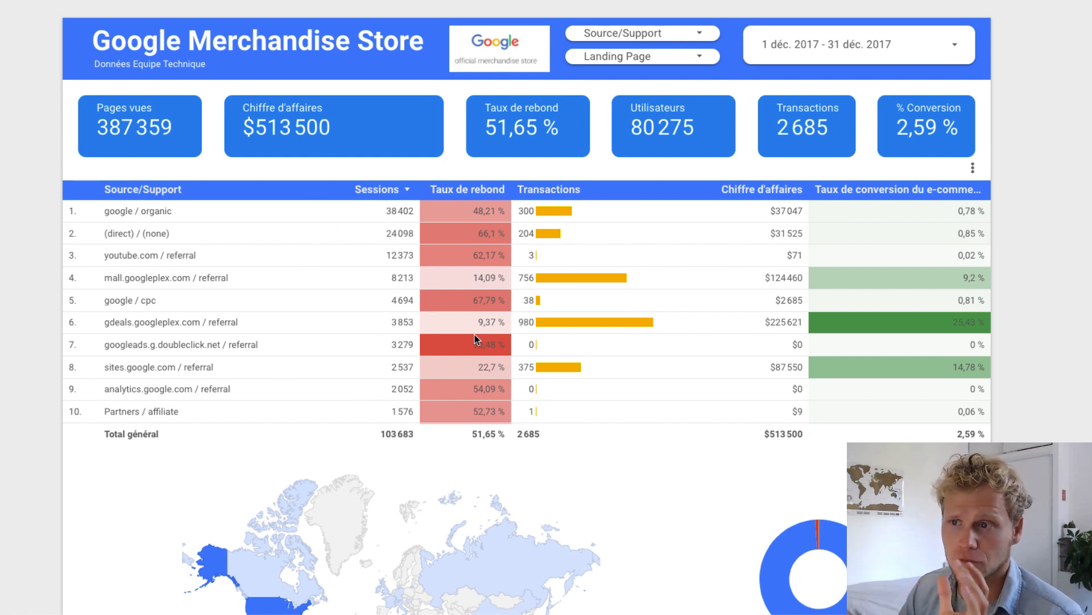
# Highlight the bounce rate and revenue of googleads.g.doubleclick.net / referral and the conversion rate of gdeals.googleplex.com / referral.
pyautogui.moveTo(212, 346); pyautogui.dragTo(488, 350)
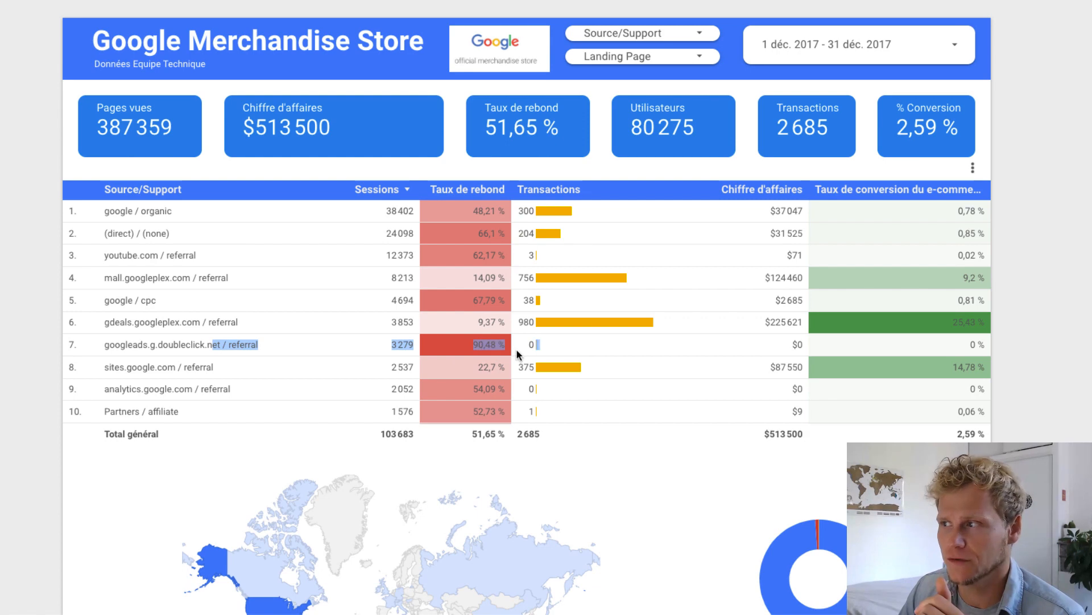
pyautogui.click(780, 348)
pyautogui.moveTo(780, 349); pyautogui.dragTo(799, 346)
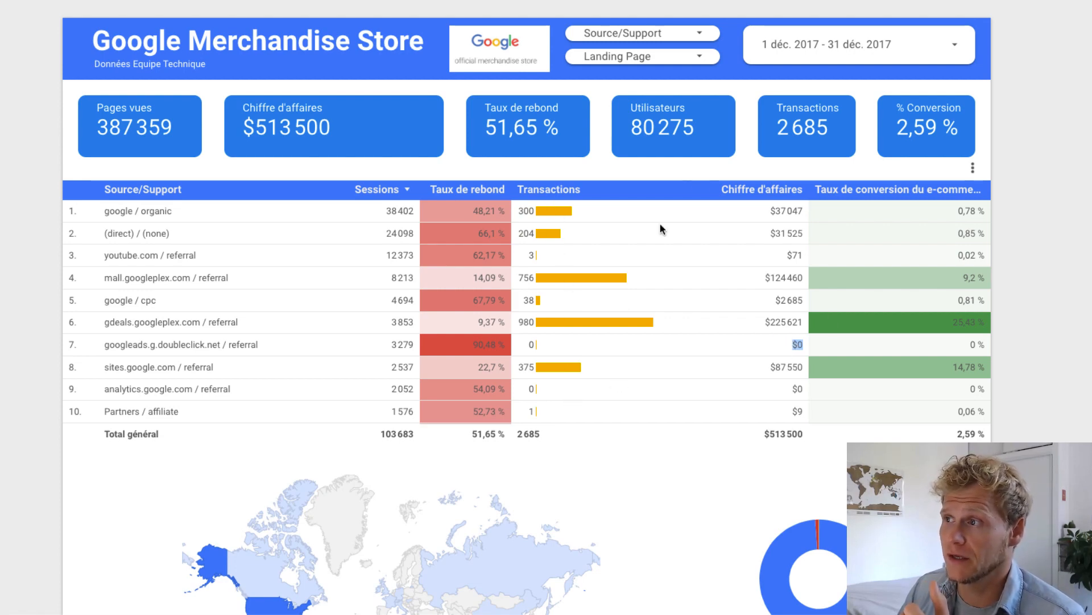
pyautogui.moveTo(948, 323); pyautogui.dragTo(986, 325)
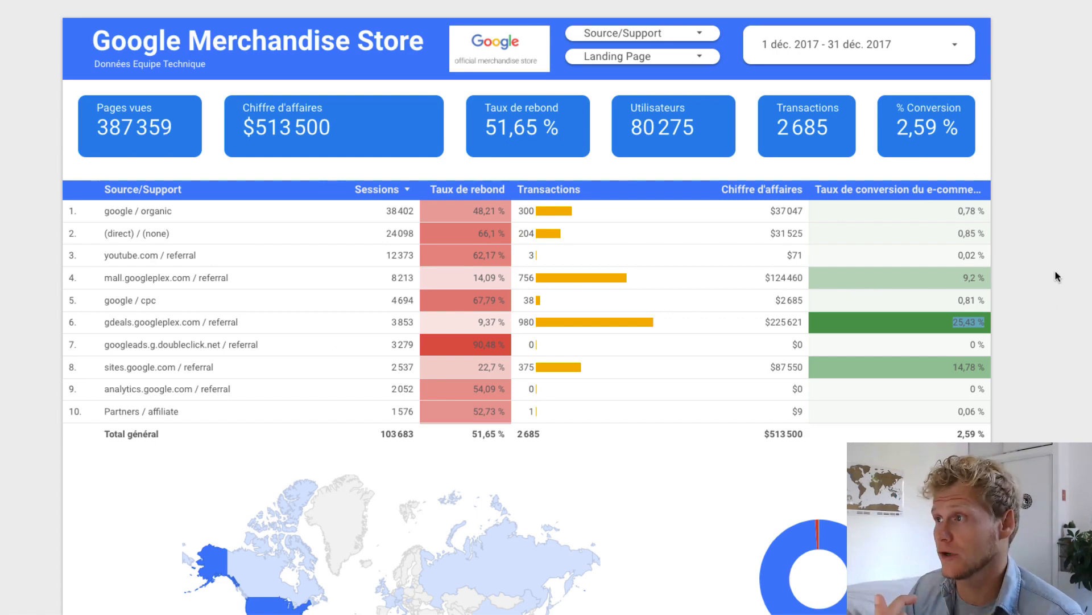
# Filter the report page to the United States using the world map and review the scorecards and source table.
pyautogui.scroll(-2, 1072, 278)
pyautogui.scroll(-7, 526, 307)
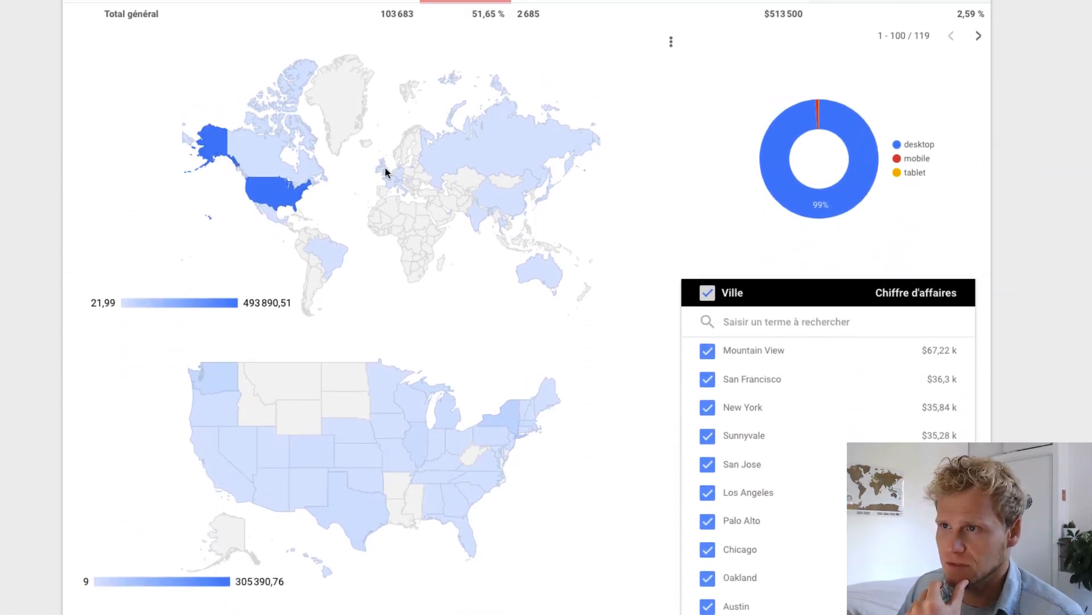
pyautogui.moveTo(280, 193)
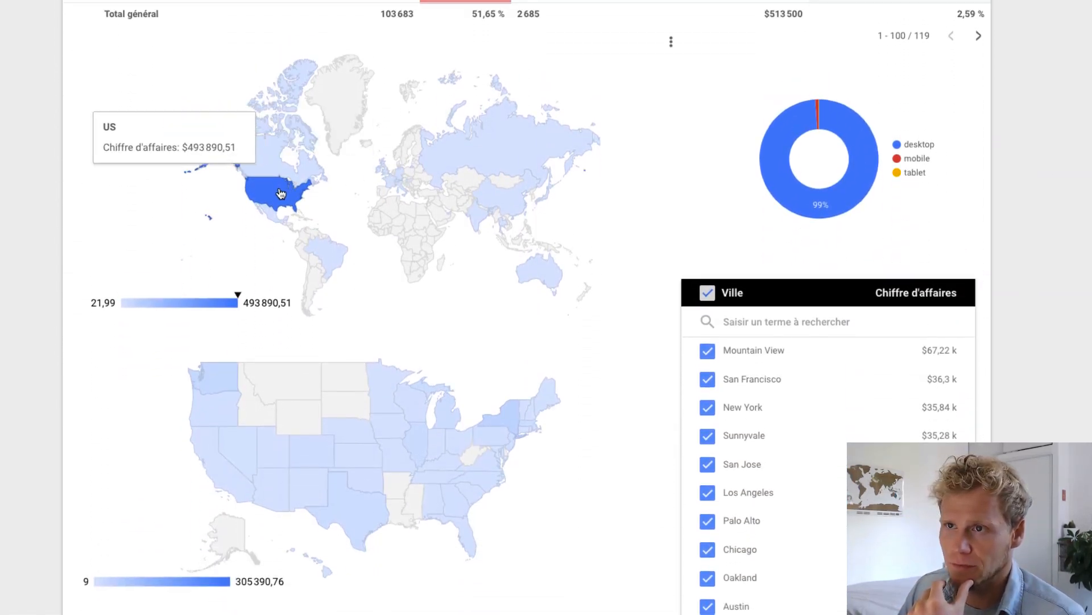
pyautogui.click(280, 193)
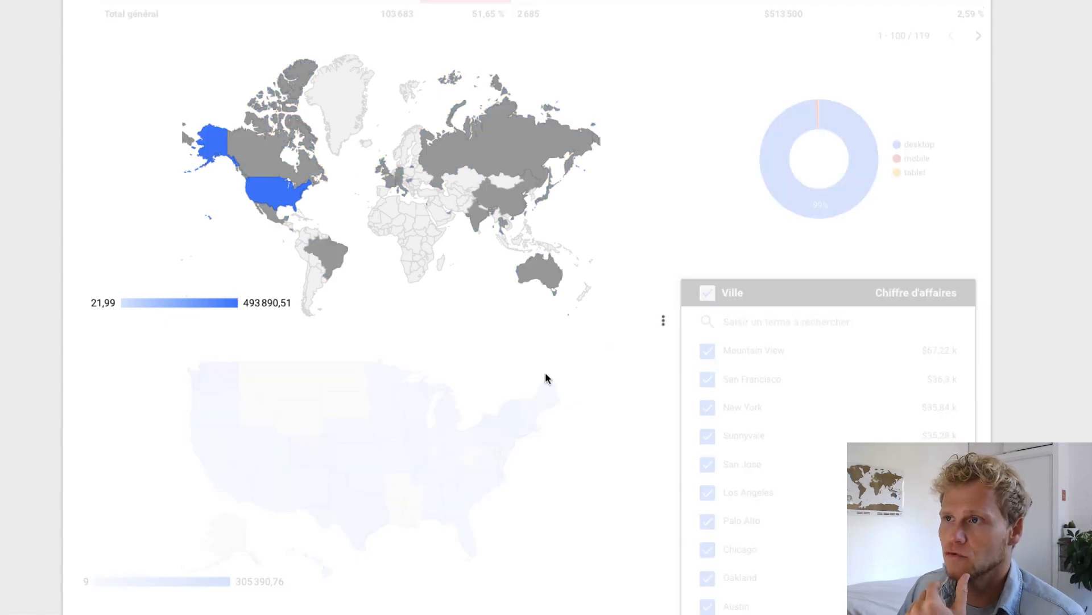
pyautogui.scroll(6, 545, 371)
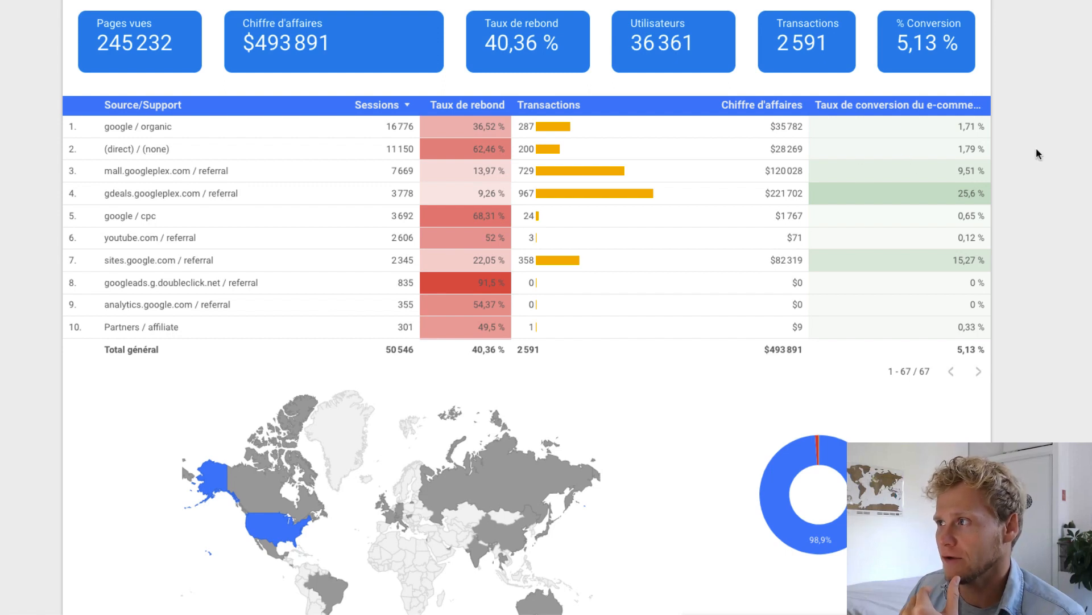
pyautogui.scroll(2, 1036, 148)
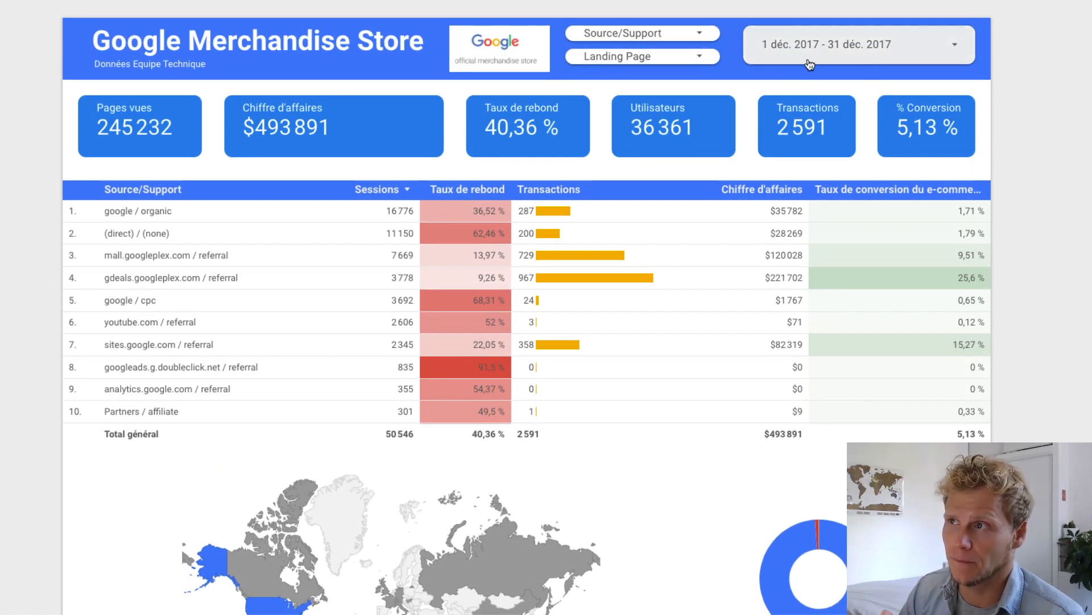
# Filter the report page by Landing Page to only /google+redesign/bags.
pyautogui.click(698, 59)
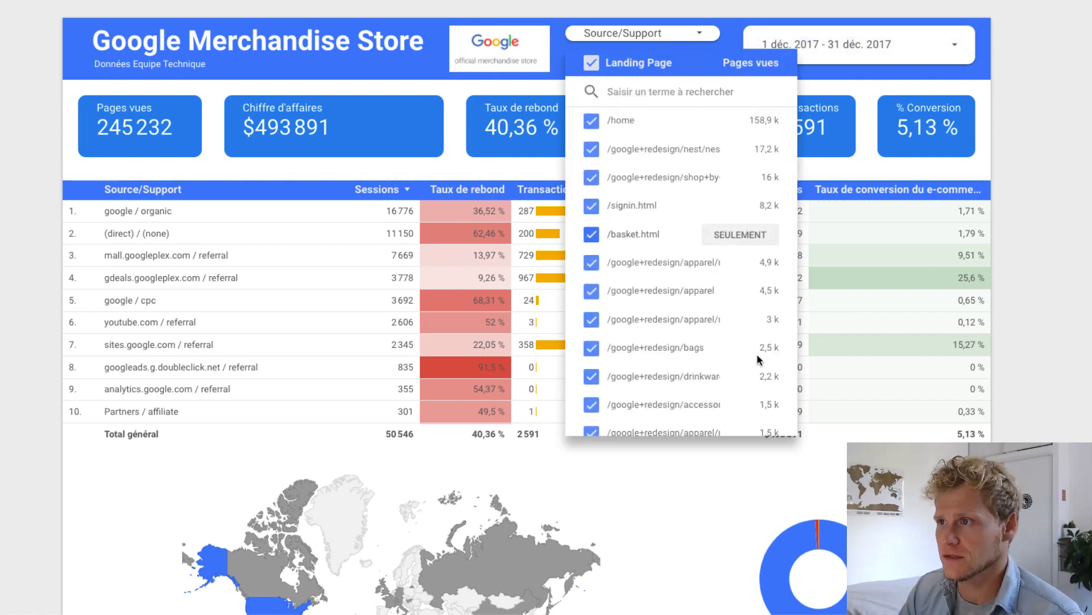
pyautogui.scroll(-4, 742, 291)
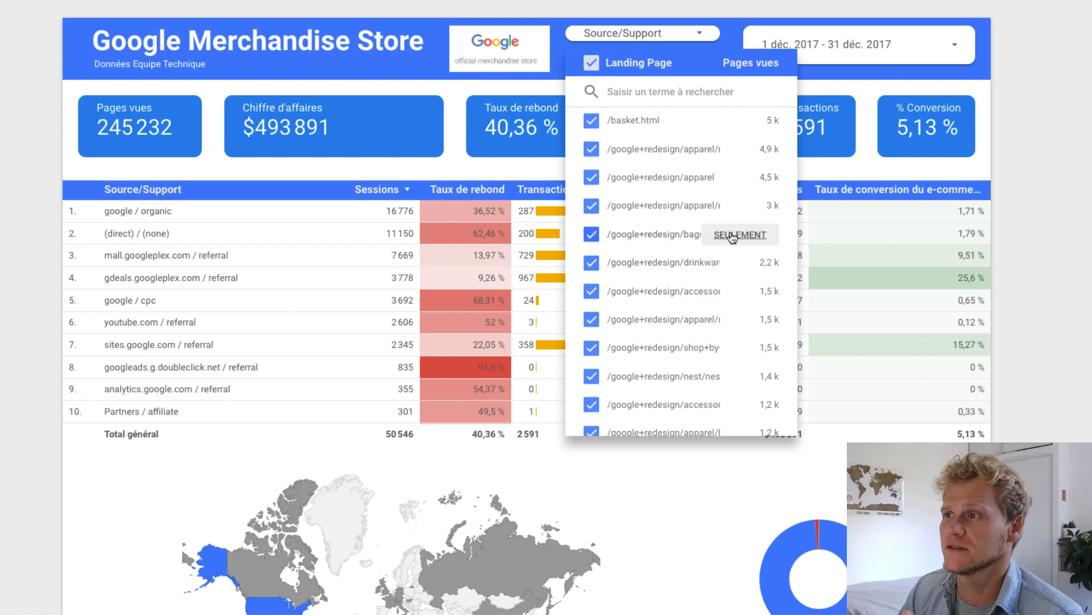
pyautogui.click(732, 238)
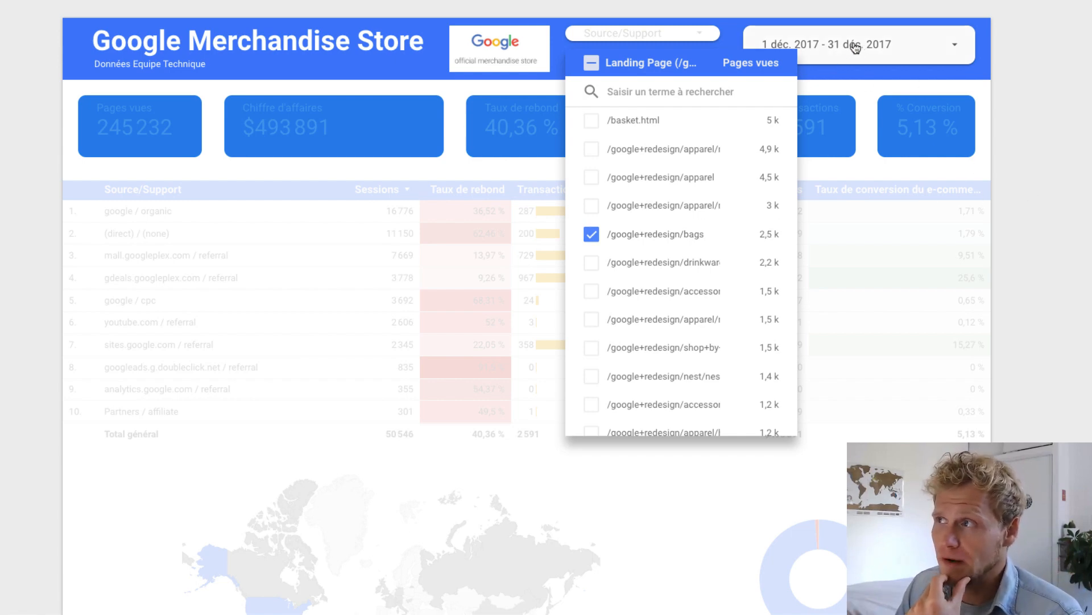
pyautogui.scroll(-5, 287, 283)
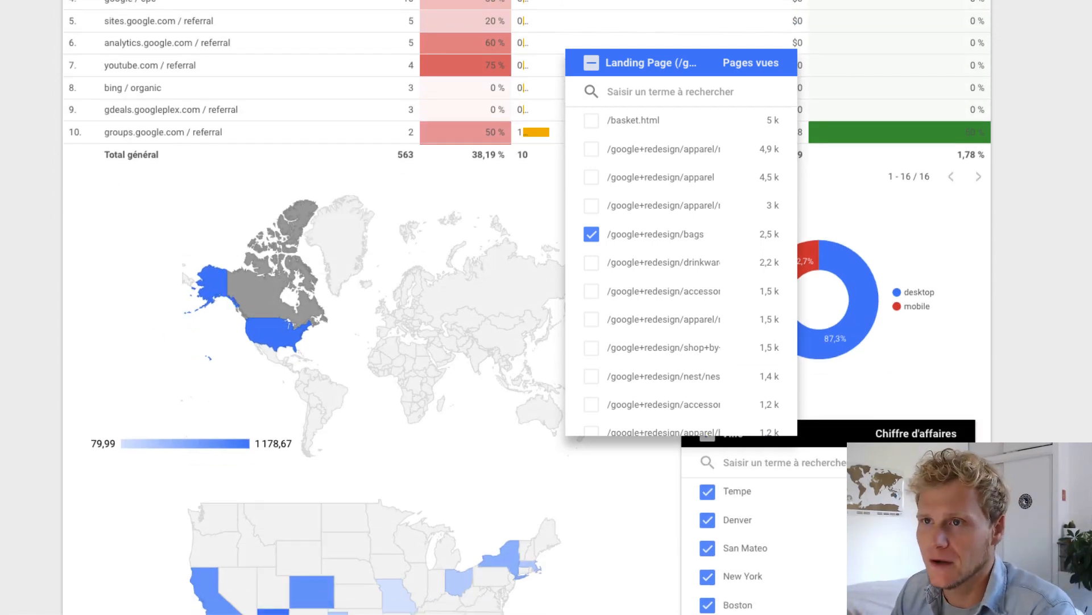
pyautogui.click(2, 241)
# Highlight the Taux de rebond scorecard value and sort the Source/Support table by Chiffre d'affaires in descending order.
pyautogui.scroll(4, 2, 241)
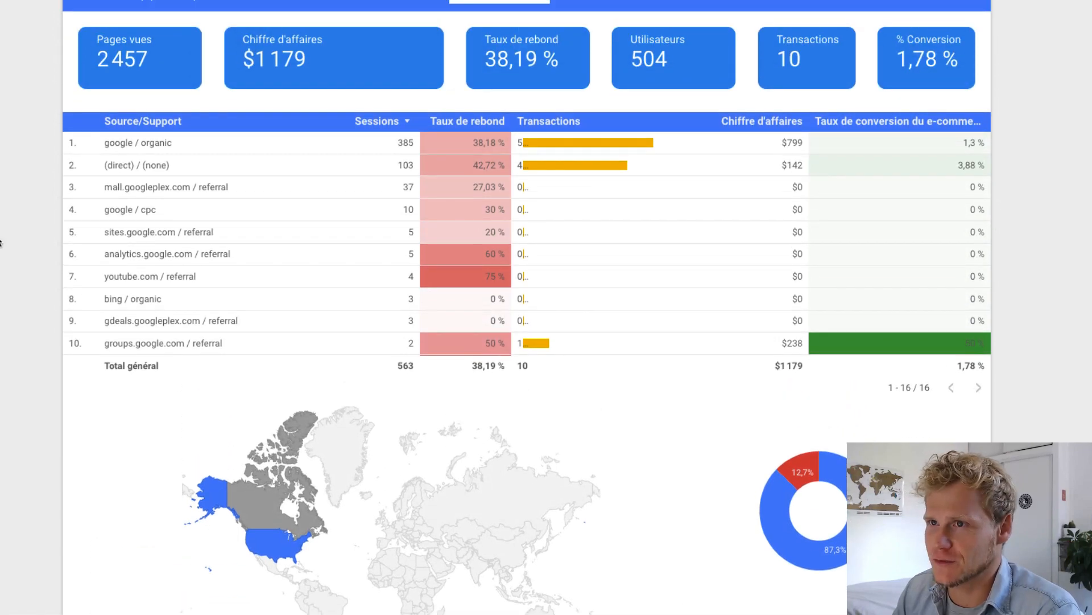
pyautogui.scroll(1, 452, 130)
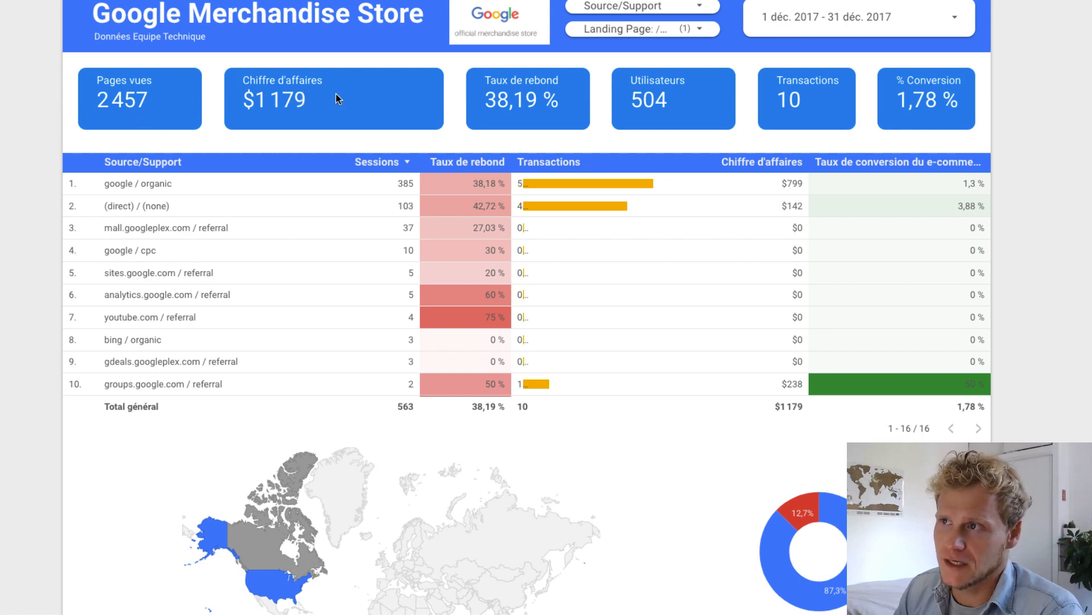
pyautogui.moveTo(487, 100); pyautogui.dragTo(548, 102)
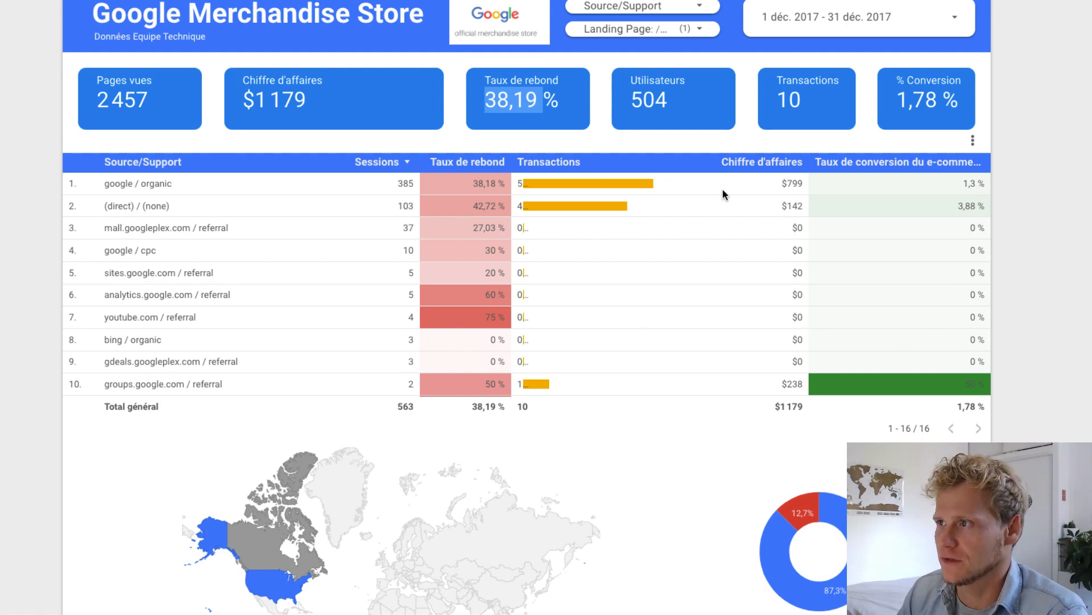
pyautogui.click(759, 164)
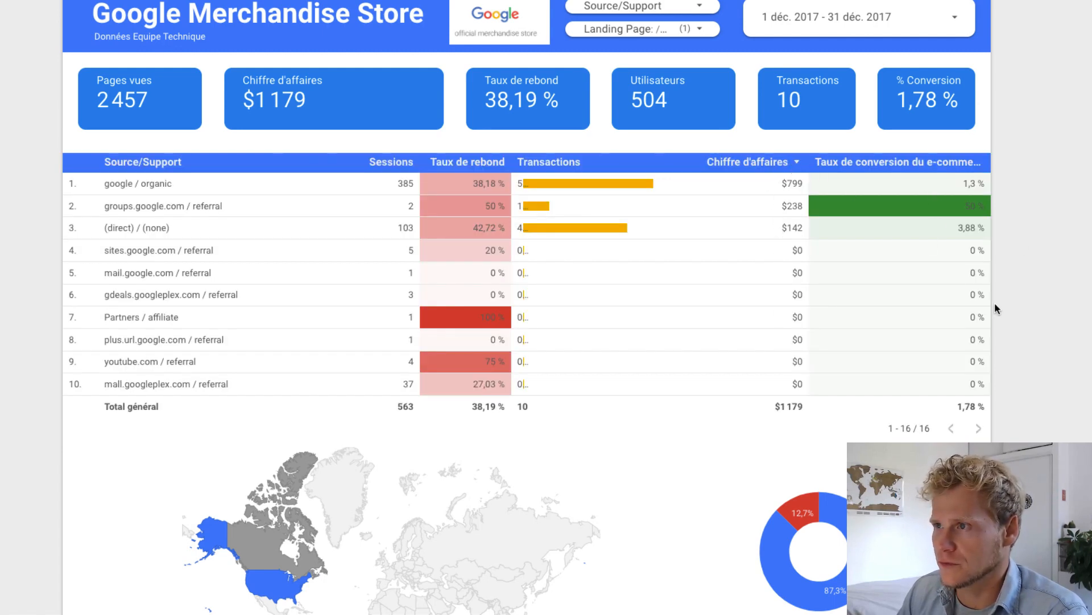
# Examine the revenue by state on the United States map and by city in the Ville list.
pyautogui.scroll(-10, 995, 308)
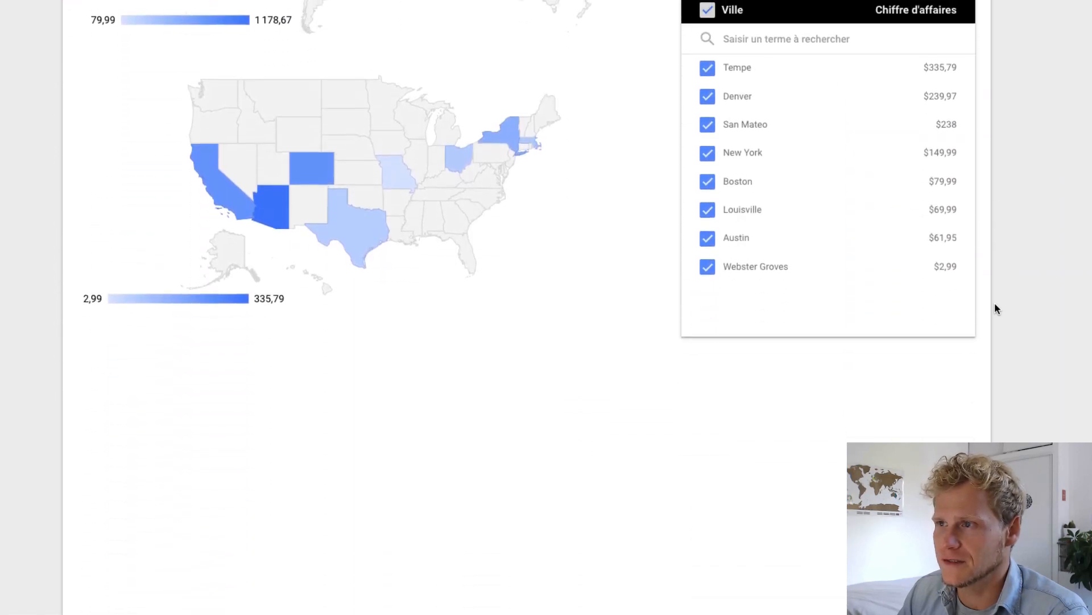
pyautogui.scroll(3, 995, 305)
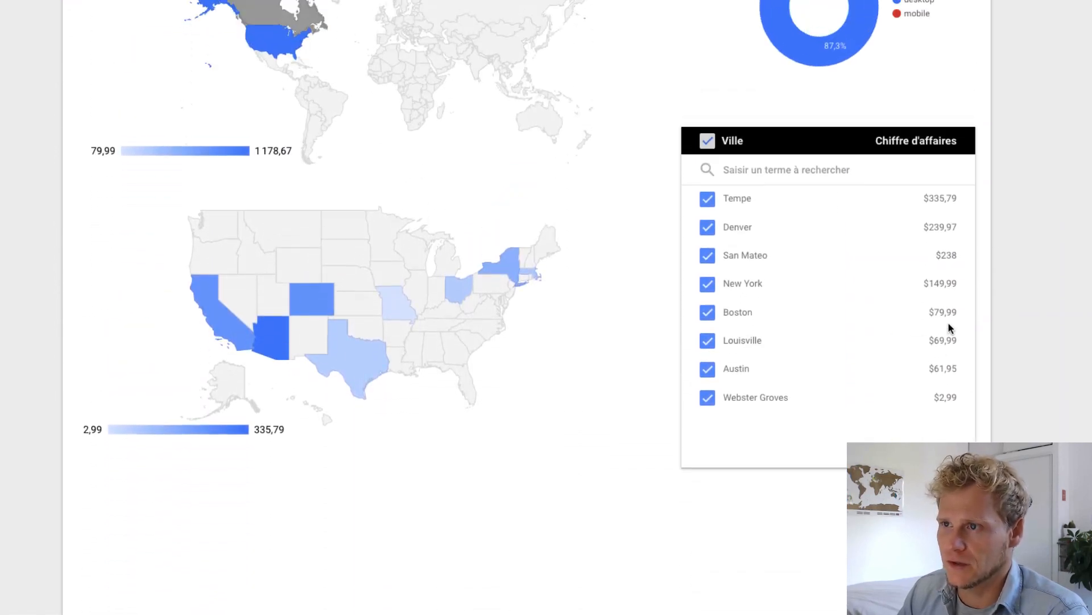
pyautogui.moveTo(275, 327)
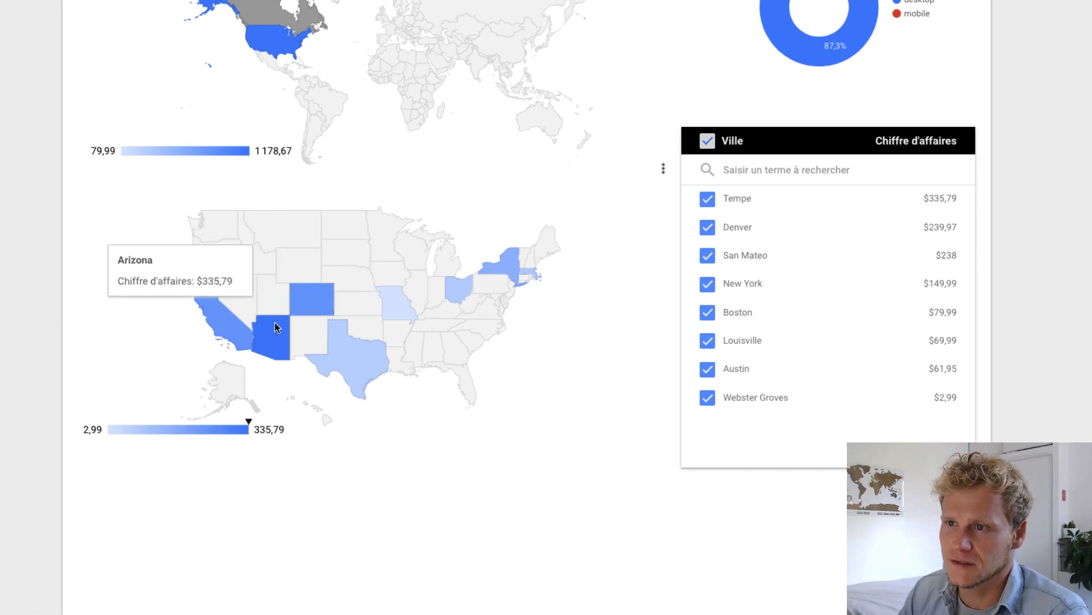
pyautogui.scroll(4, 217, 329)
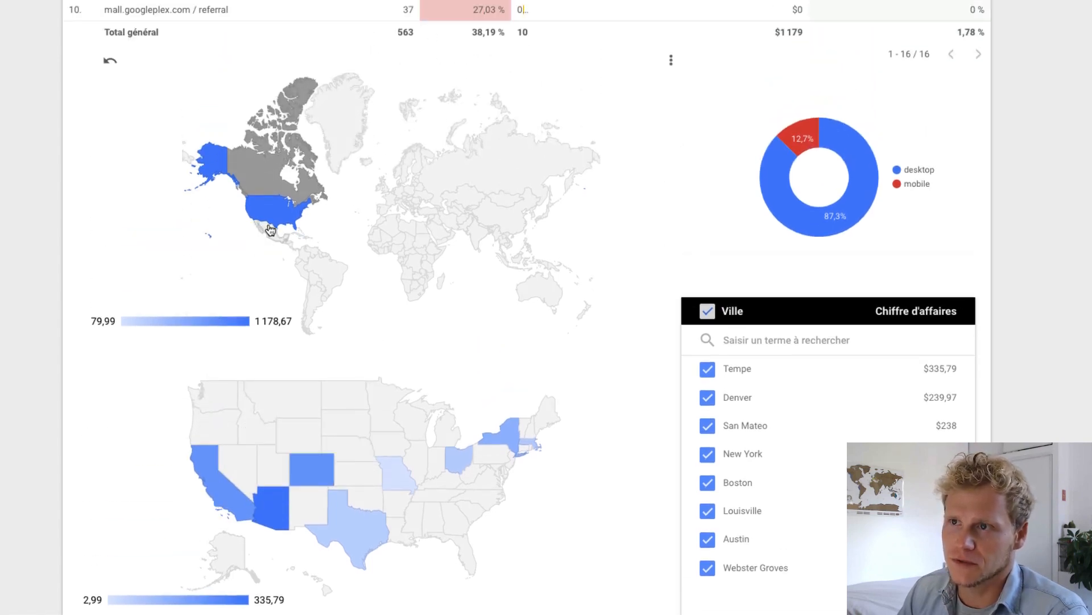
pyautogui.moveTo(270, 215)
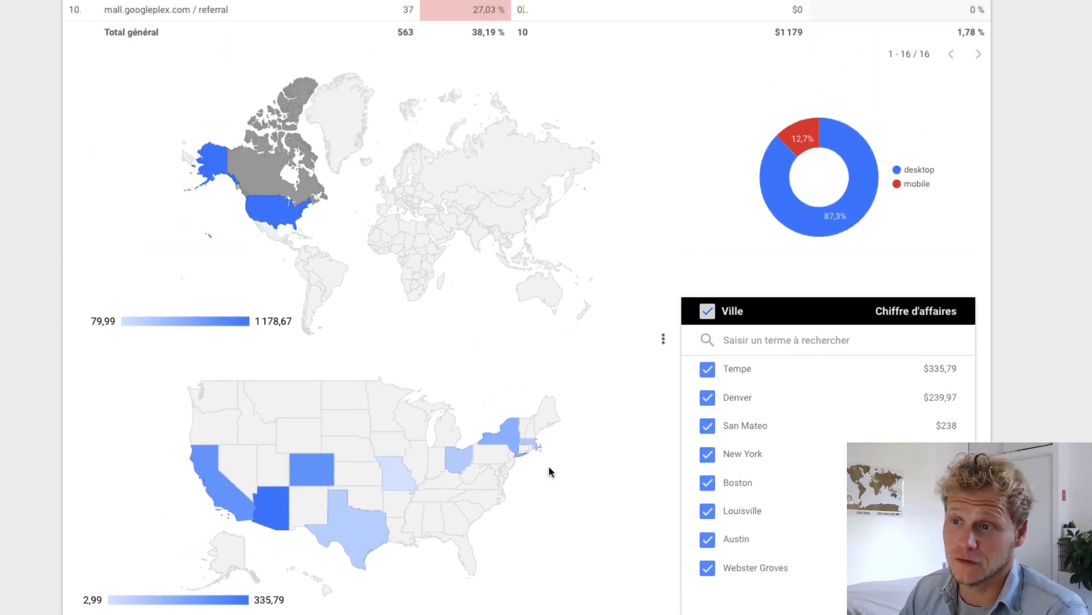
pyautogui.moveTo(309, 470)
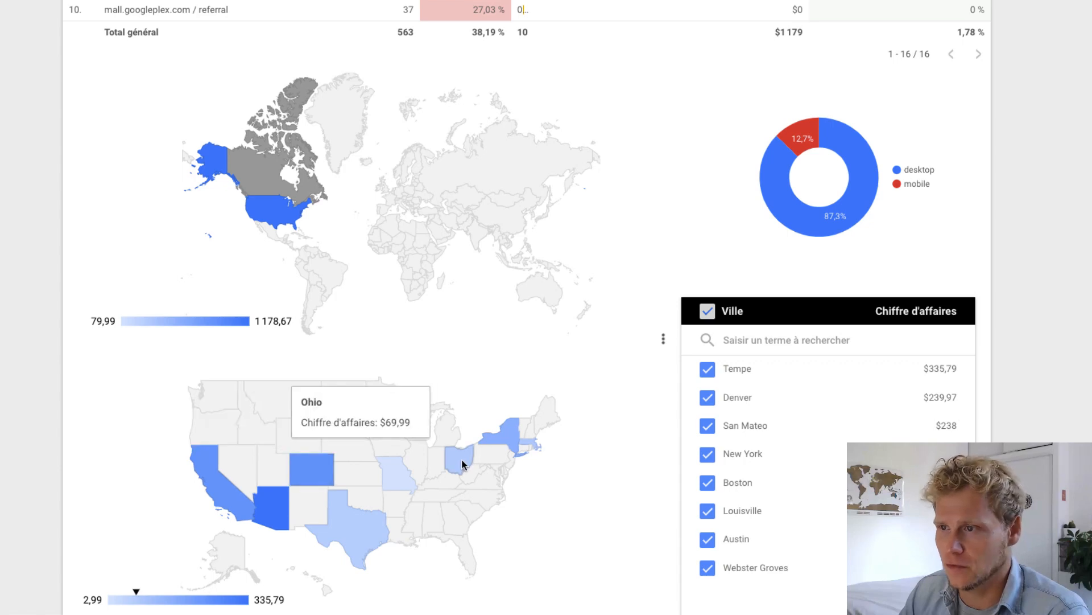
pyautogui.moveTo(719, 431)
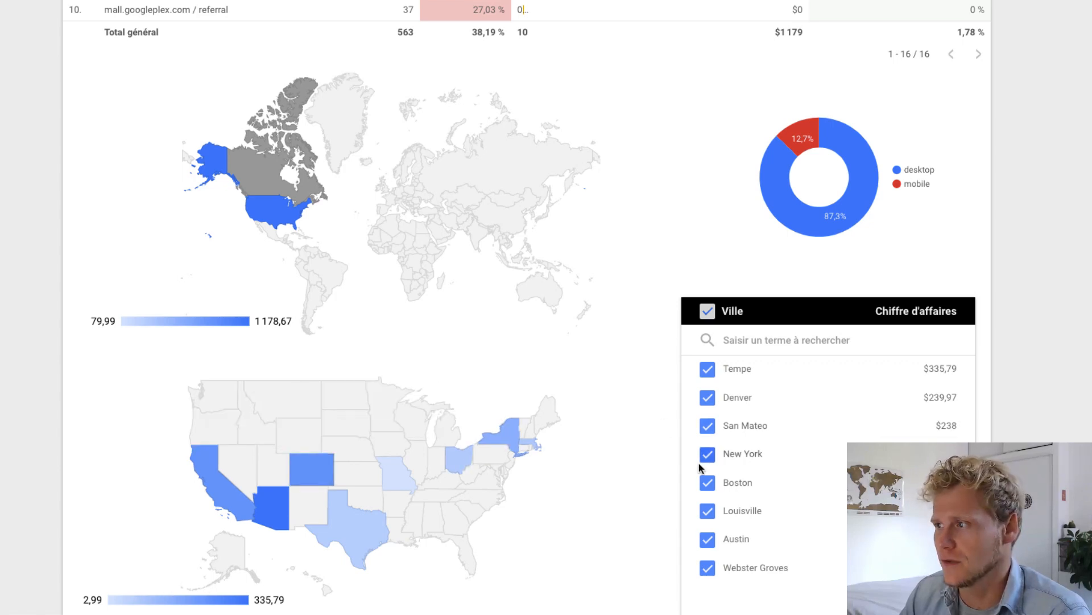
pyautogui.scroll(-3, 712, 455)
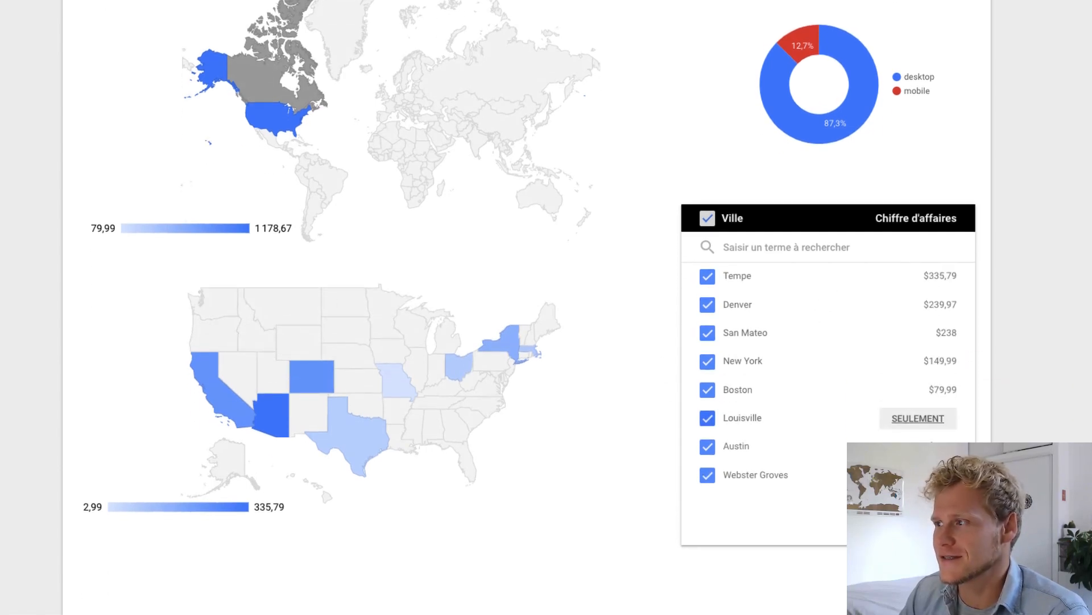
pyautogui.scroll(5, 1004, 200)
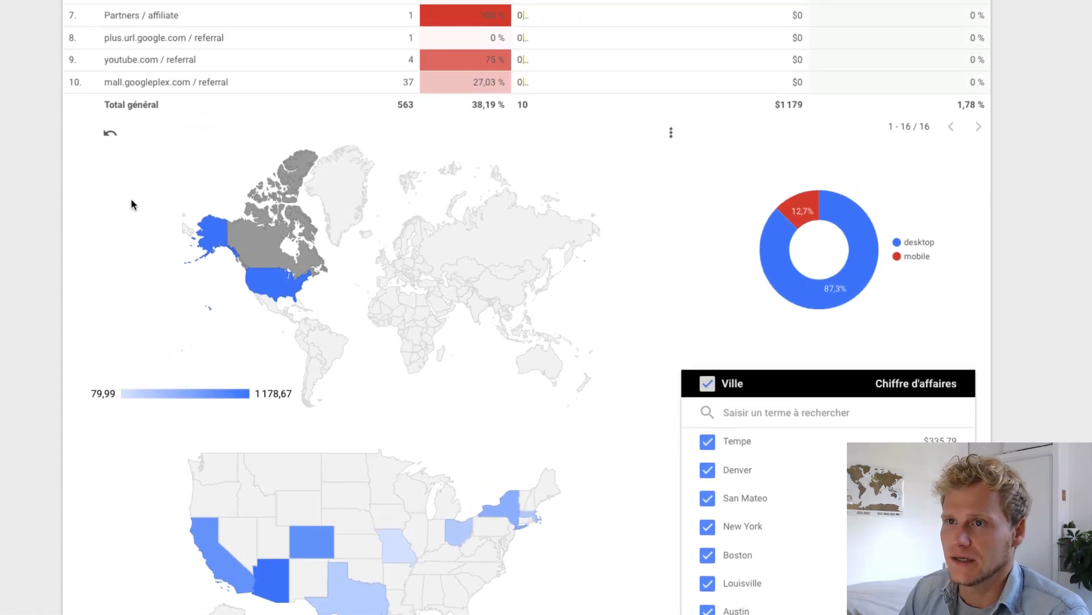
# Clear the world map's United States filter and search the Ville list for paris.
pyautogui.click(109, 141)
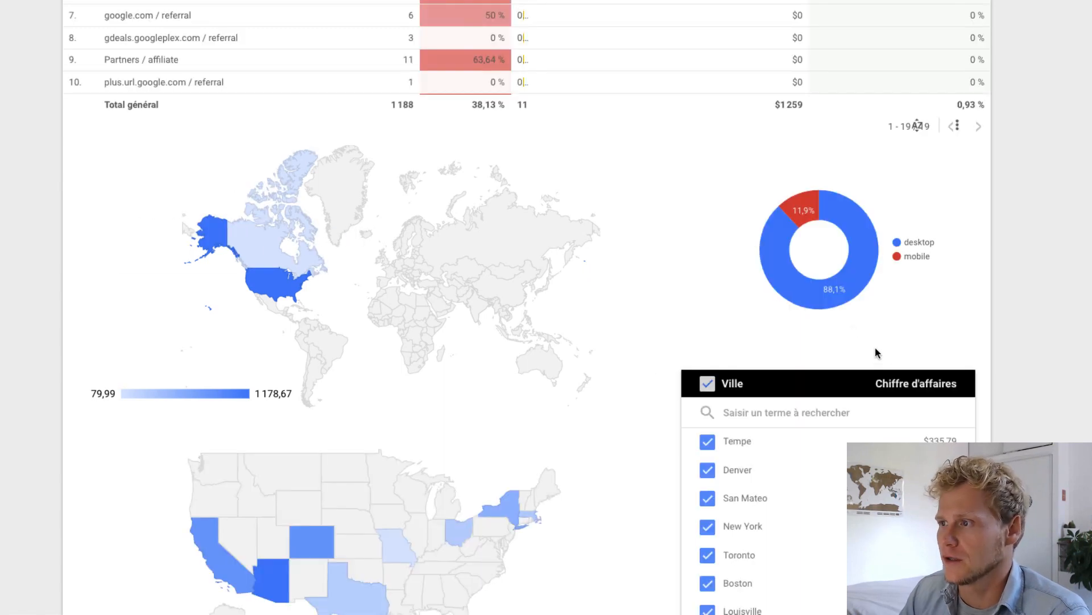
pyautogui.click(826, 411)
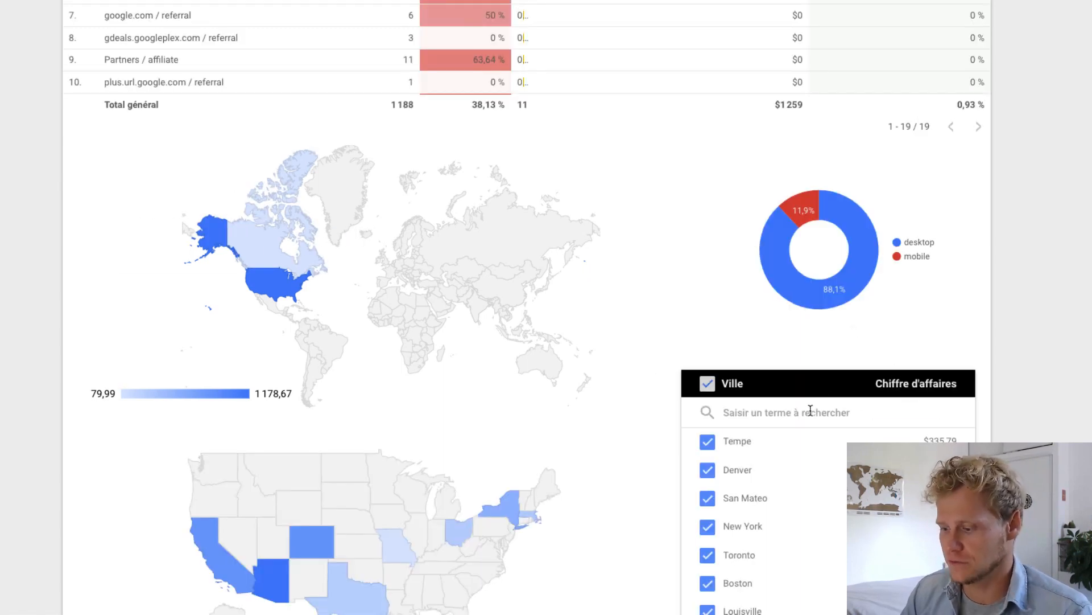
pyautogui.write('paris')
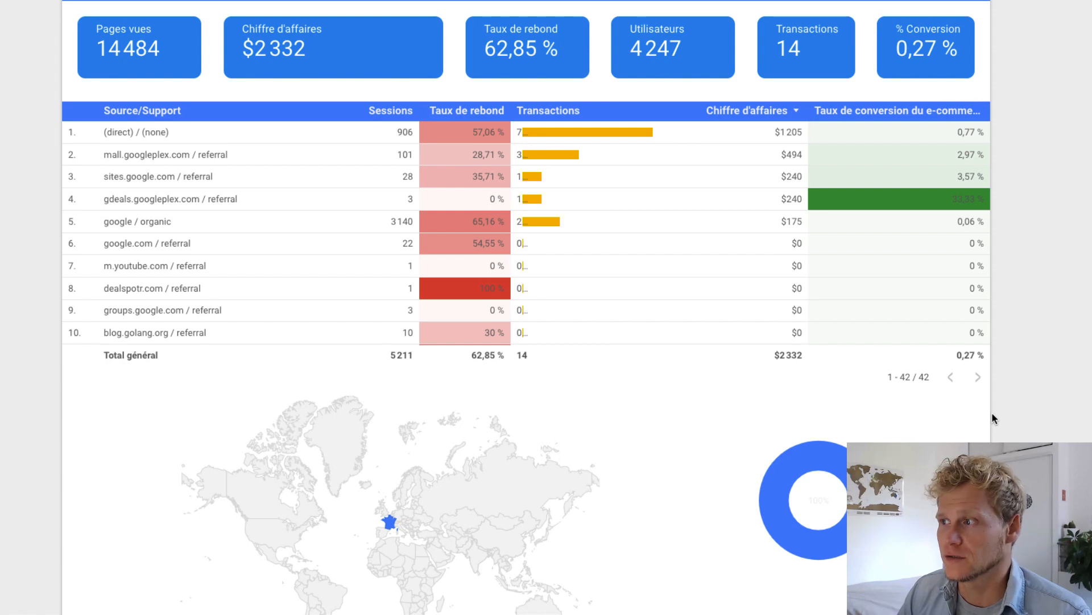
pyautogui.scroll(-3, 992, 412)
pyautogui.scroll(-4, 993, 419)
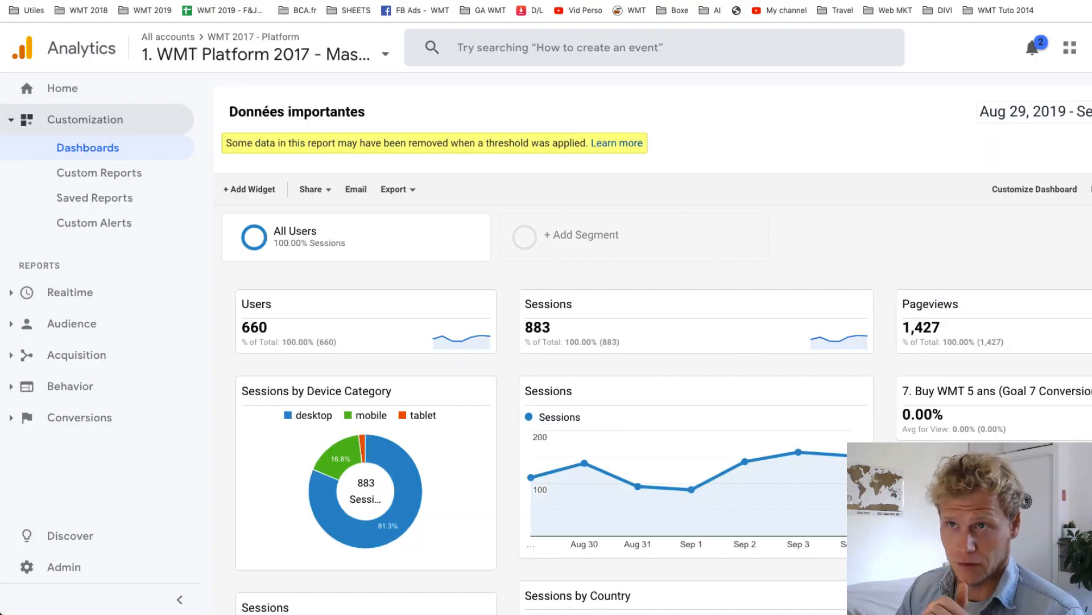
# Examine the widgets of the Données importantes dashboard in Google Analytics, including the sessions by device, country and source.
pyautogui.scroll(-3, 690, 263)
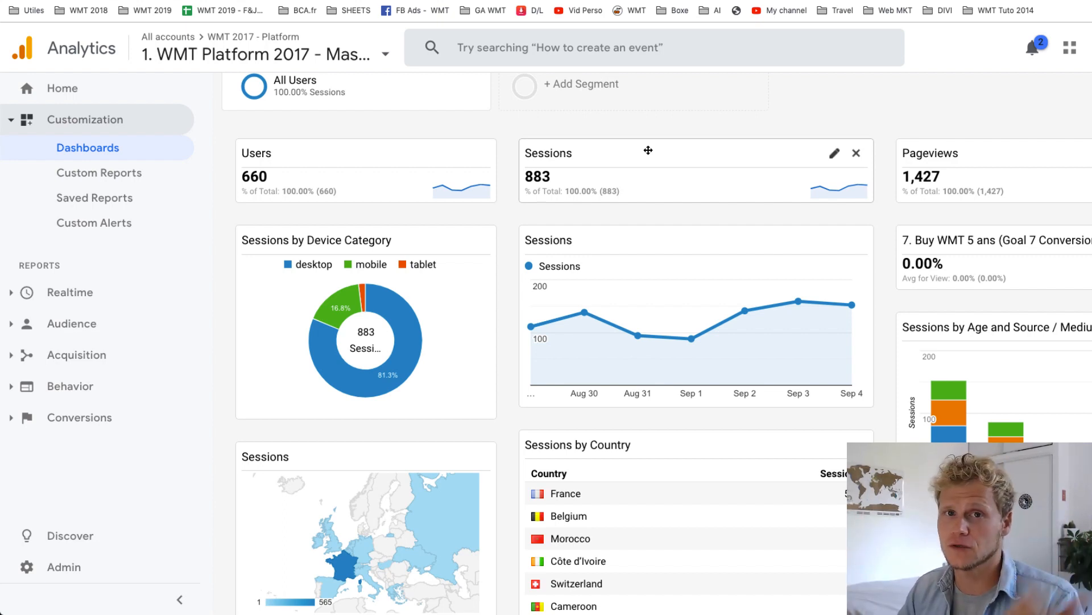
pyautogui.scroll(-9, 746, 293)
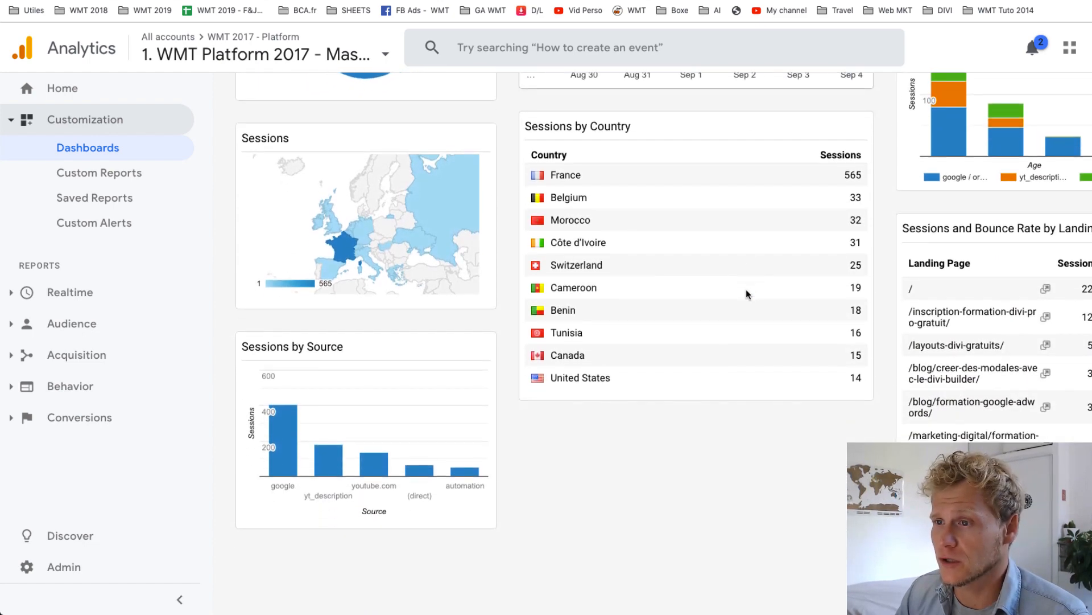
pyautogui.scroll(2, 746, 294)
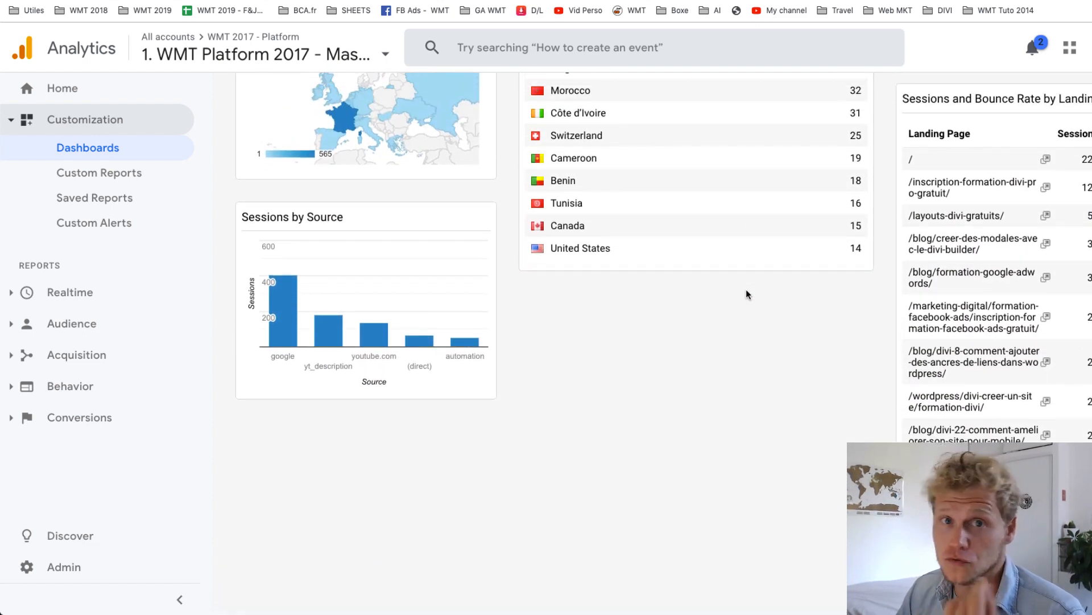
pyautogui.scroll(6, 747, 294)
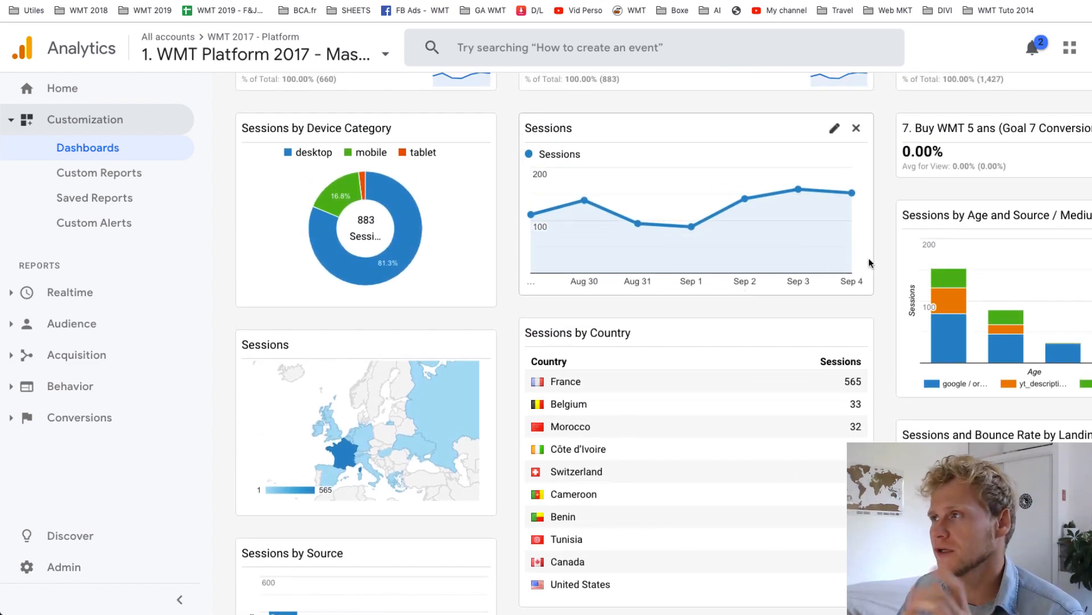
pyautogui.scroll(4, 869, 261)
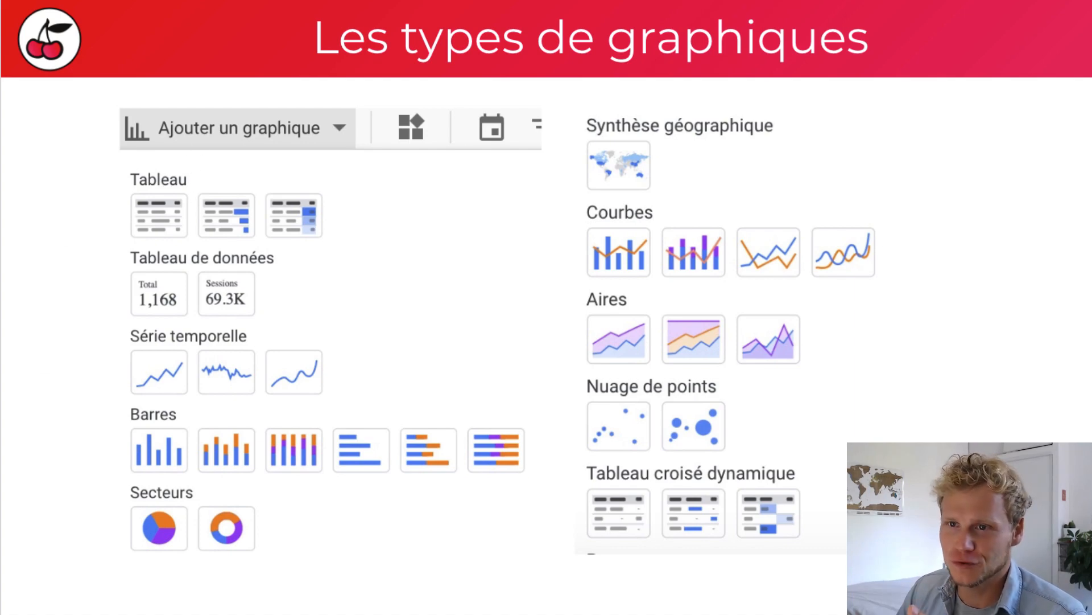
pyautogui.press('Down')
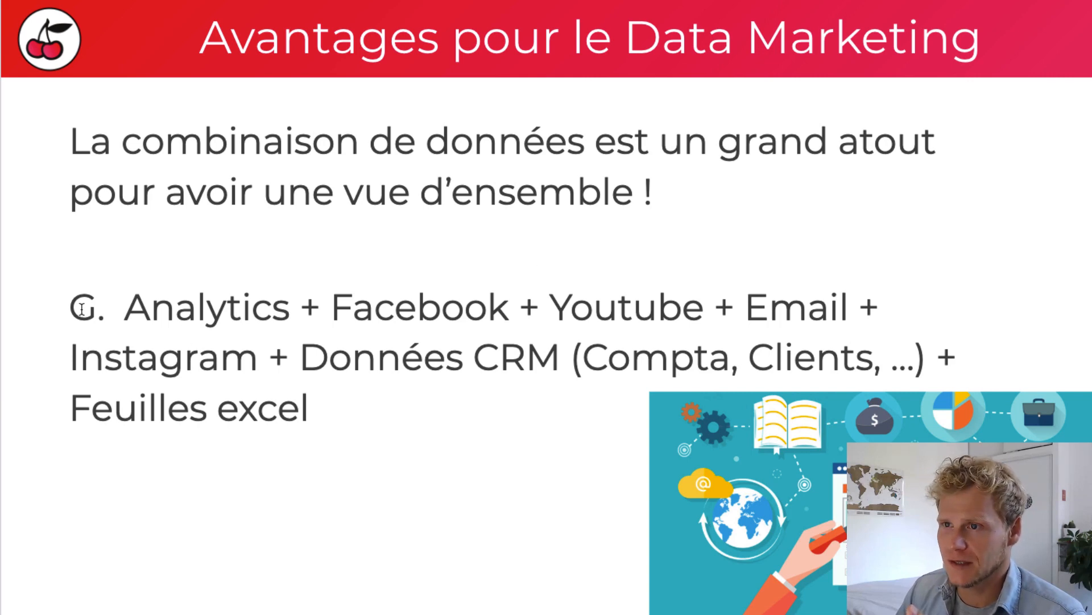
pyautogui.moveTo(81, 309); pyautogui.dragTo(307, 394)
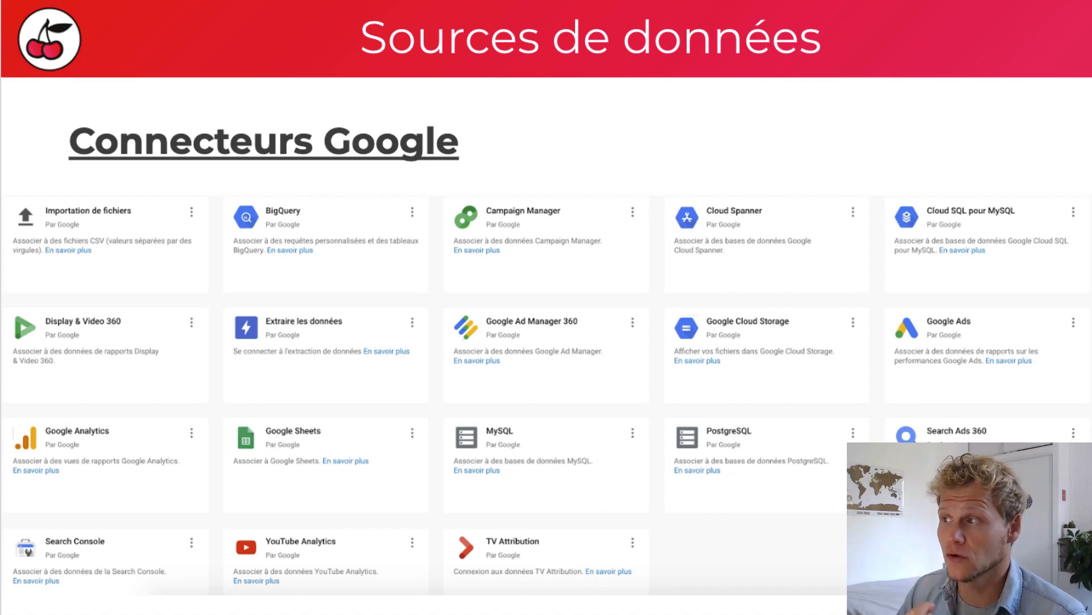
pyautogui.press('Right')
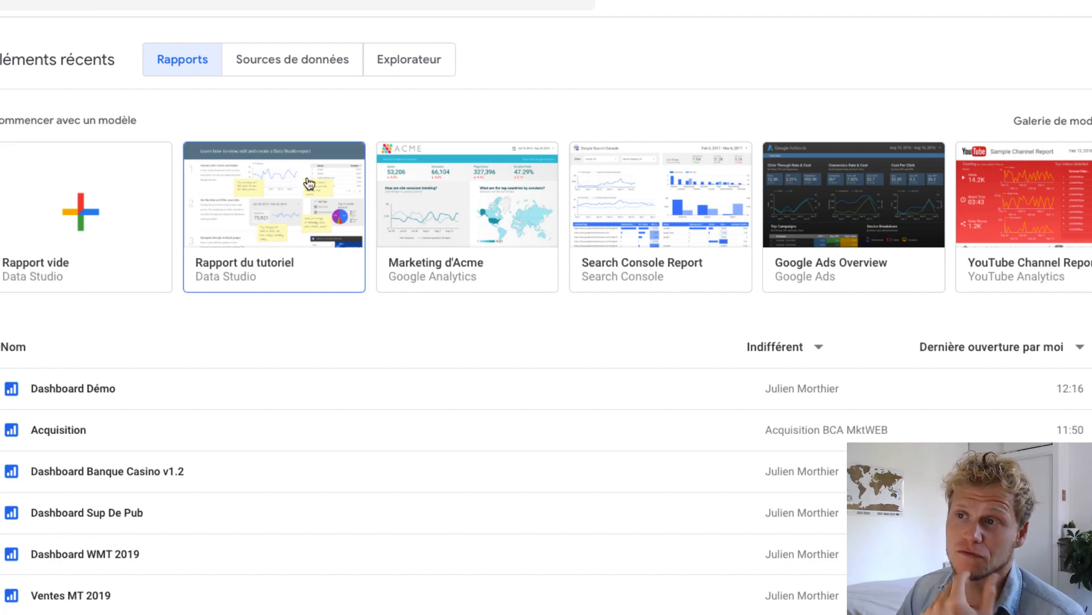
# Create a blank Data Studio report and name it Dashboard Google Merchandise Store (Test).
pyautogui.click(107, 223)
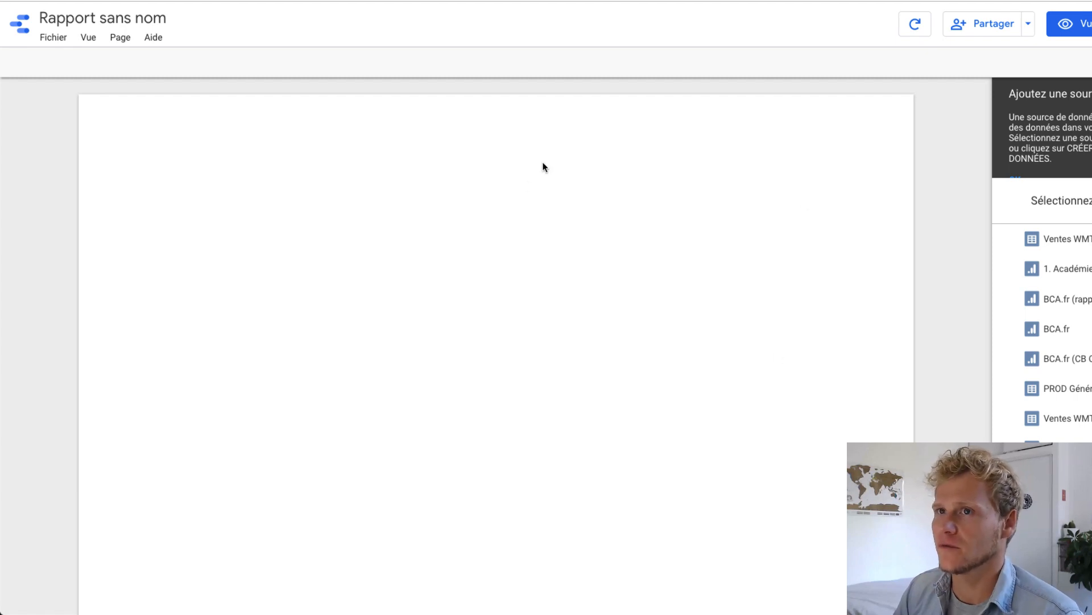
pyautogui.click(143, 18)
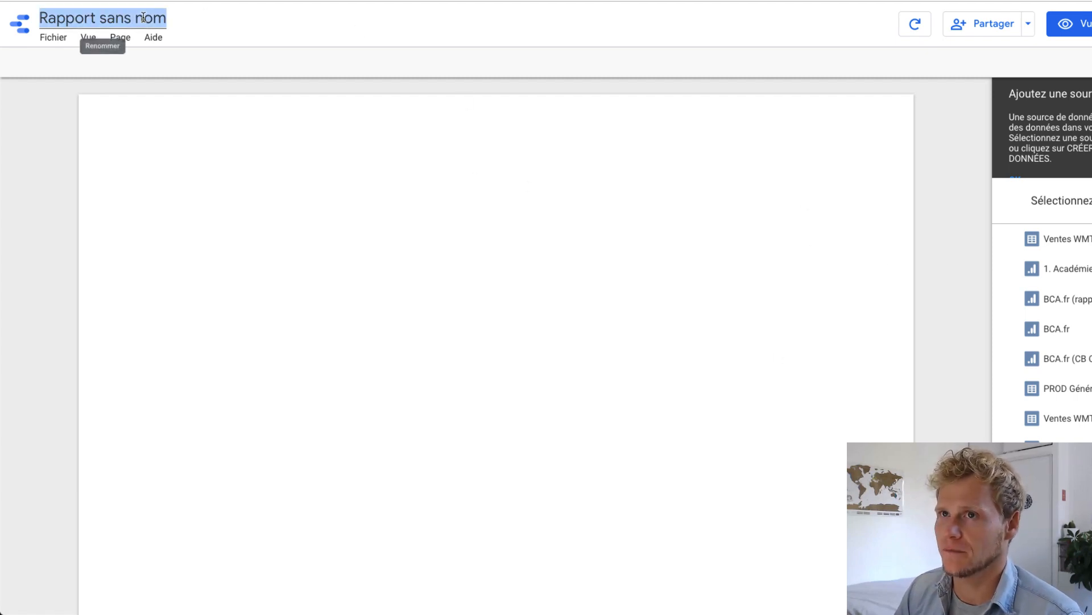
pyautogui.write('Dashboard')
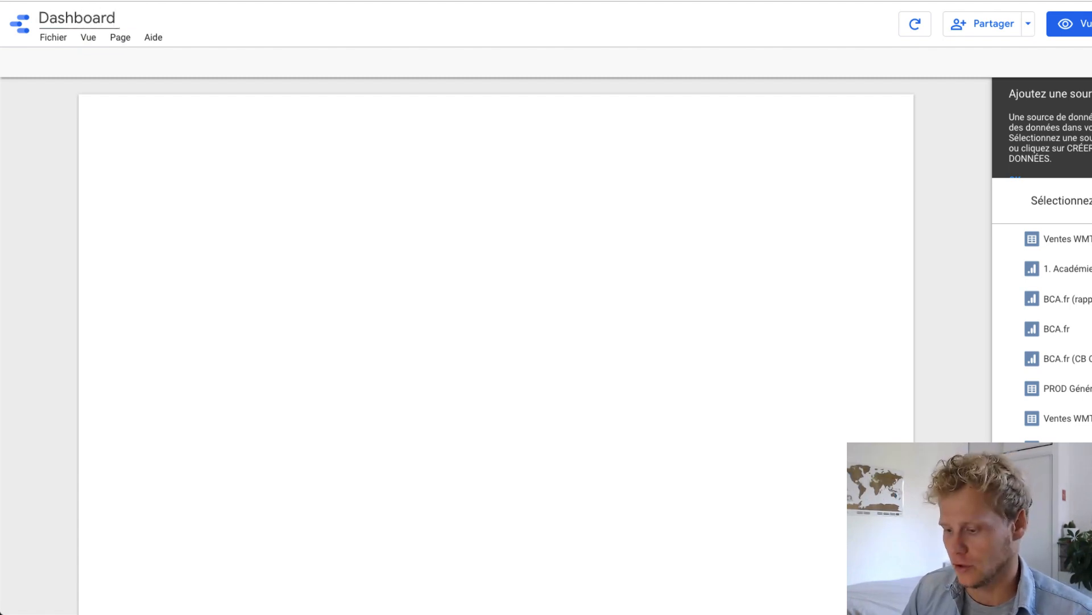
pyautogui.write(' Google Merchandise')
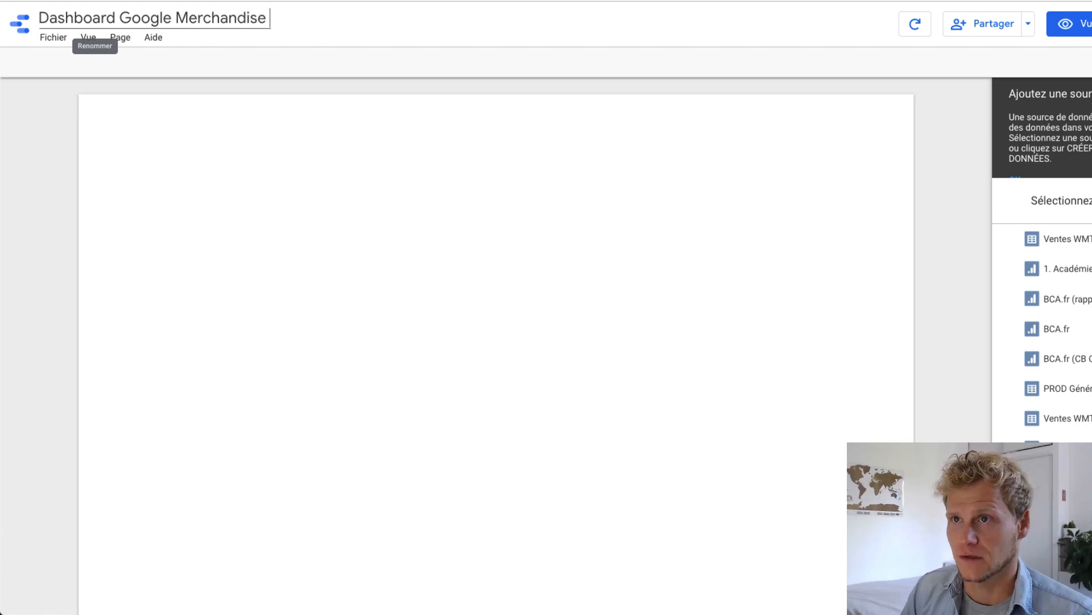
pyautogui.write(' Store (Test)')
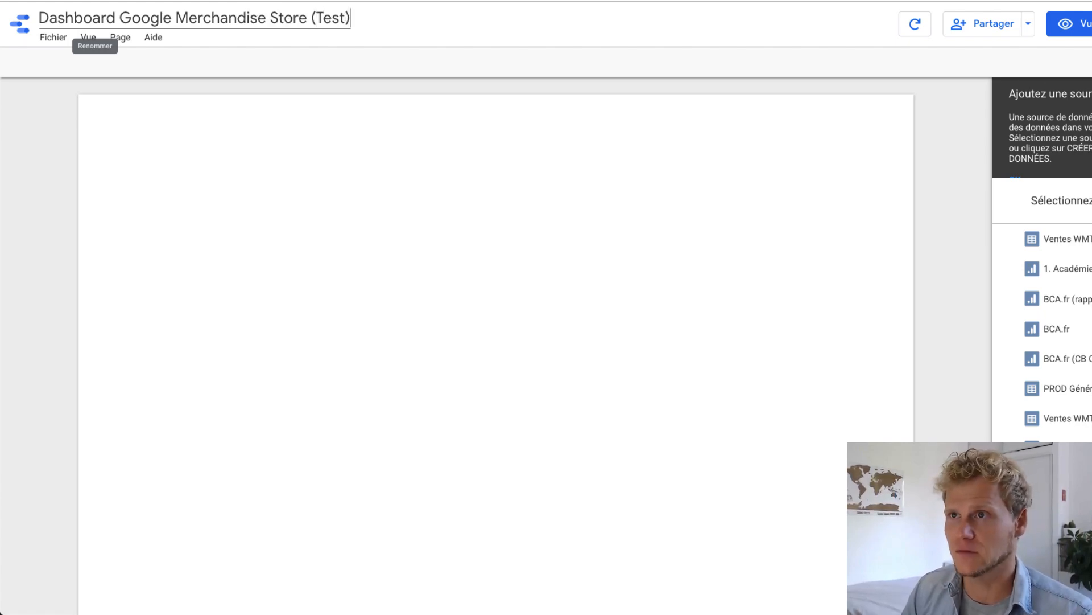
pyautogui.press('Return')
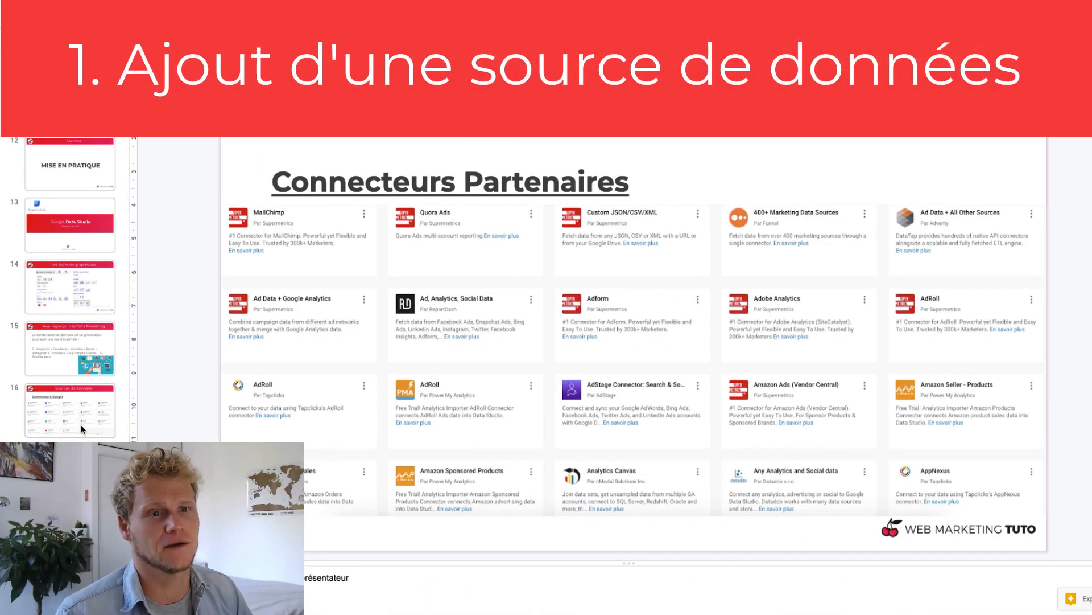
# Show the presentation slide that lists the Google connectors.
pyautogui.click(82, 429)
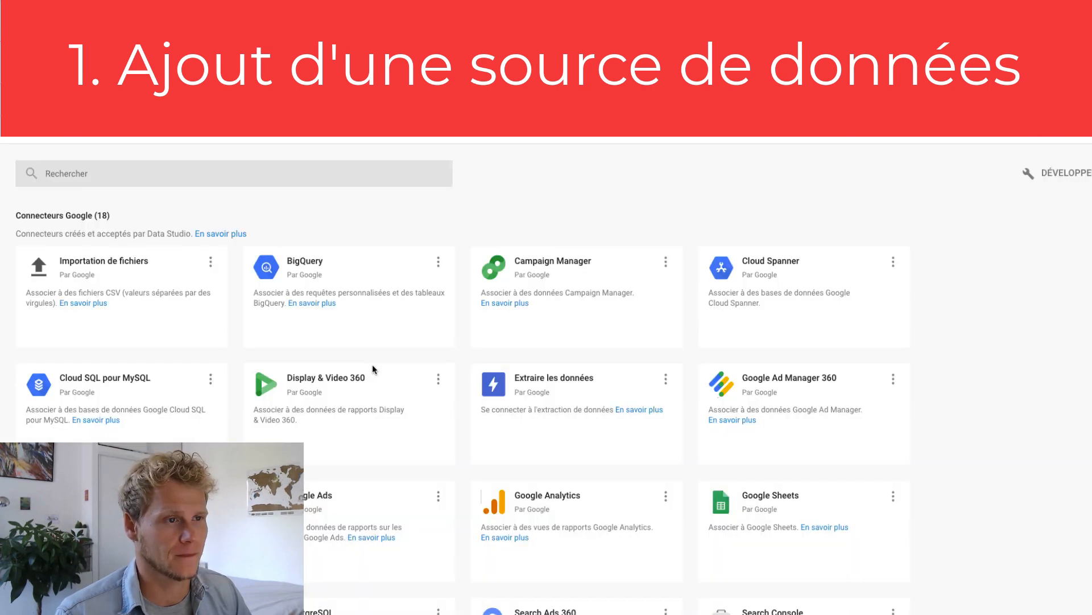
# Create a Google Analytics data source from the Demo Account, property Google Merchandise Store, view 1 Master View, and look through its fields.
pyautogui.moveTo(544, 572)
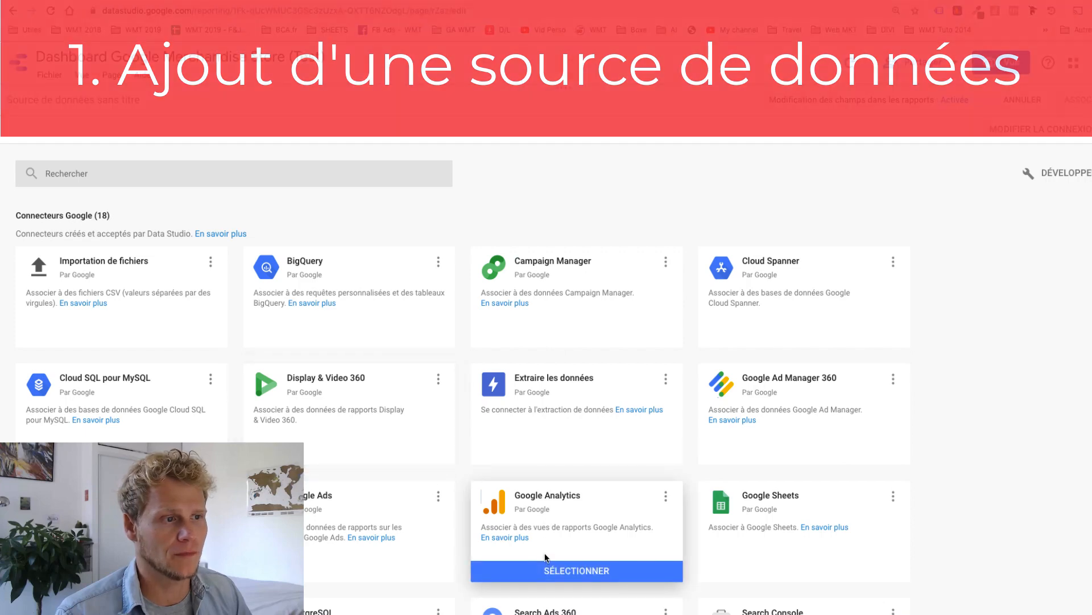
pyautogui.click(545, 571)
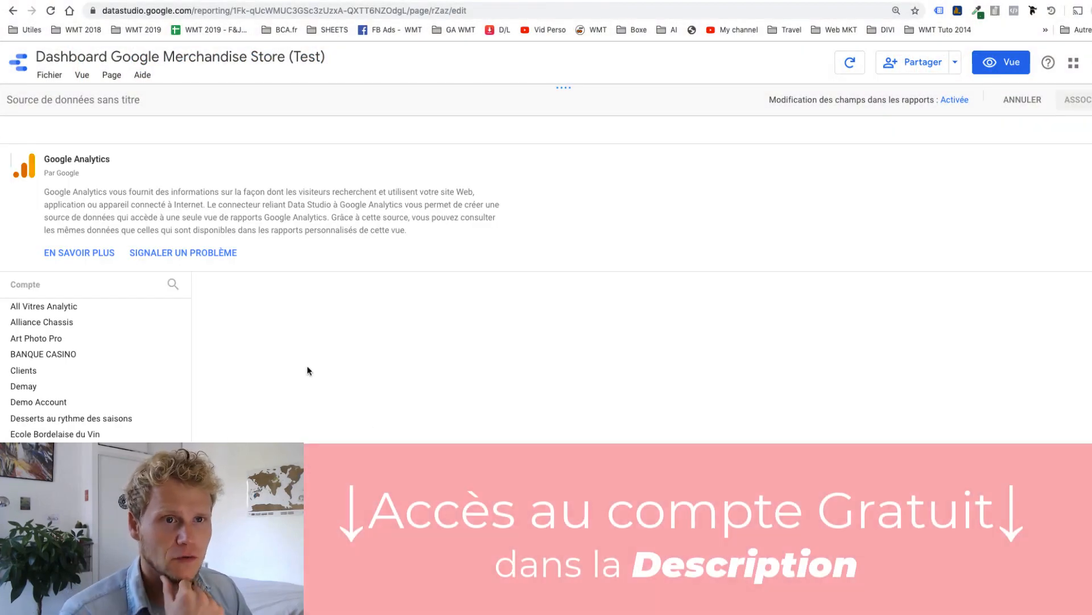
pyautogui.click(116, 408)
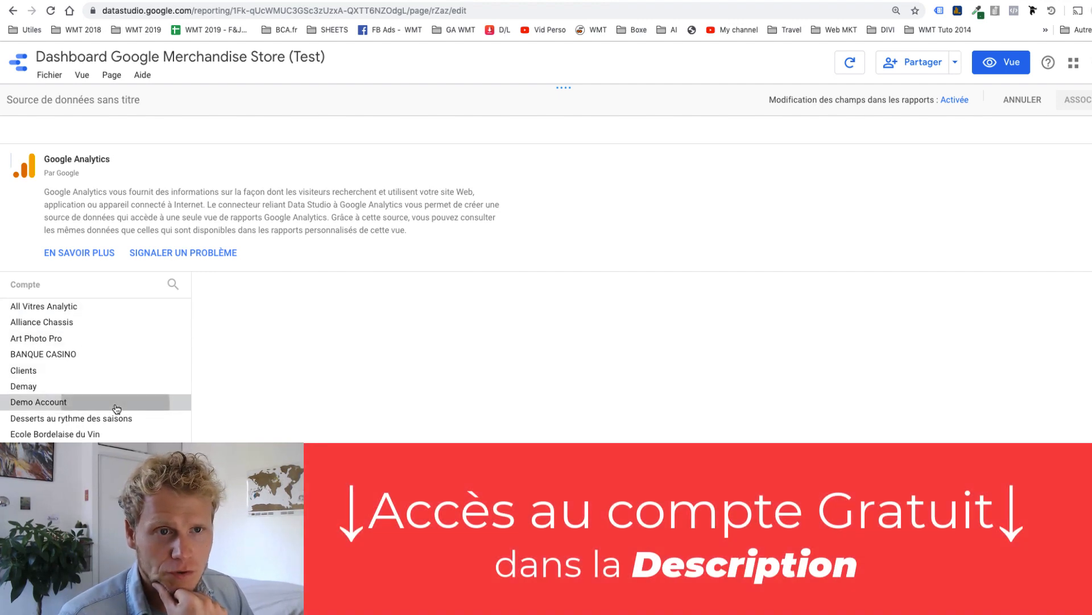
pyautogui.click(284, 307)
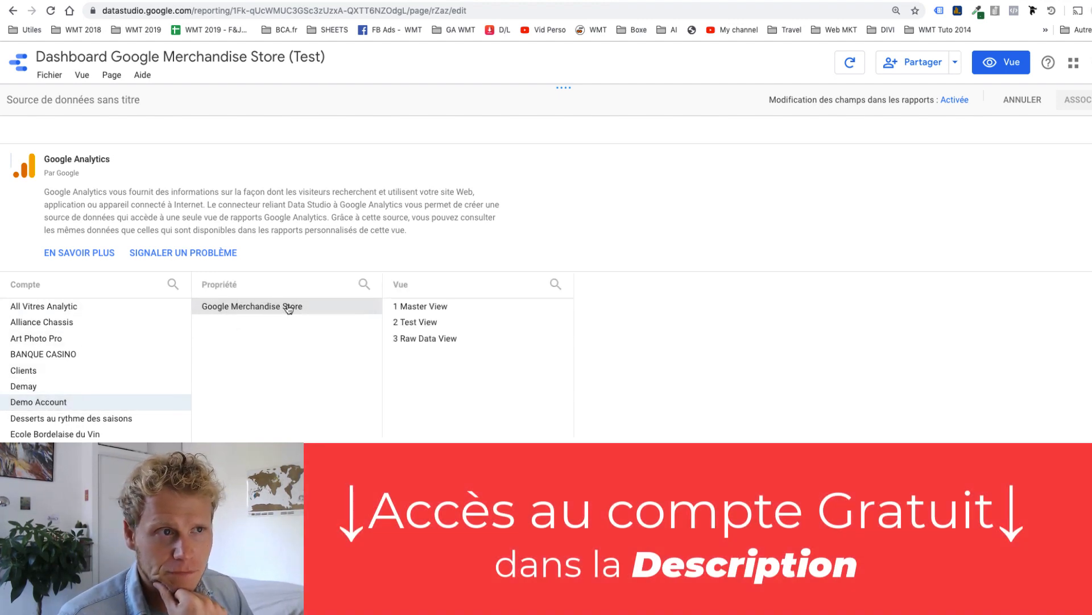
pyautogui.click(436, 312)
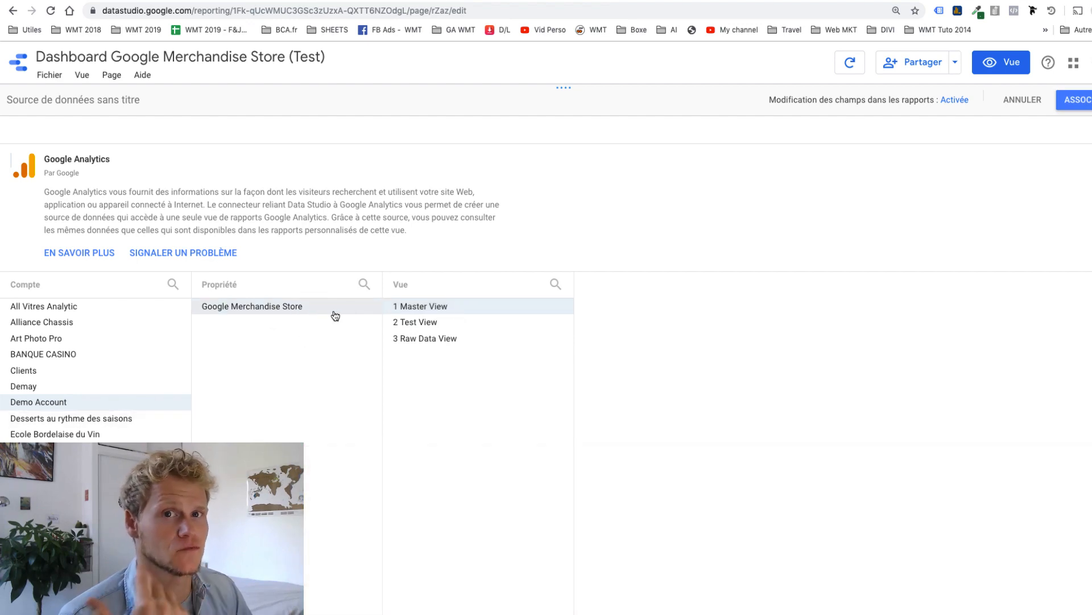
pyautogui.click(1083, 101)
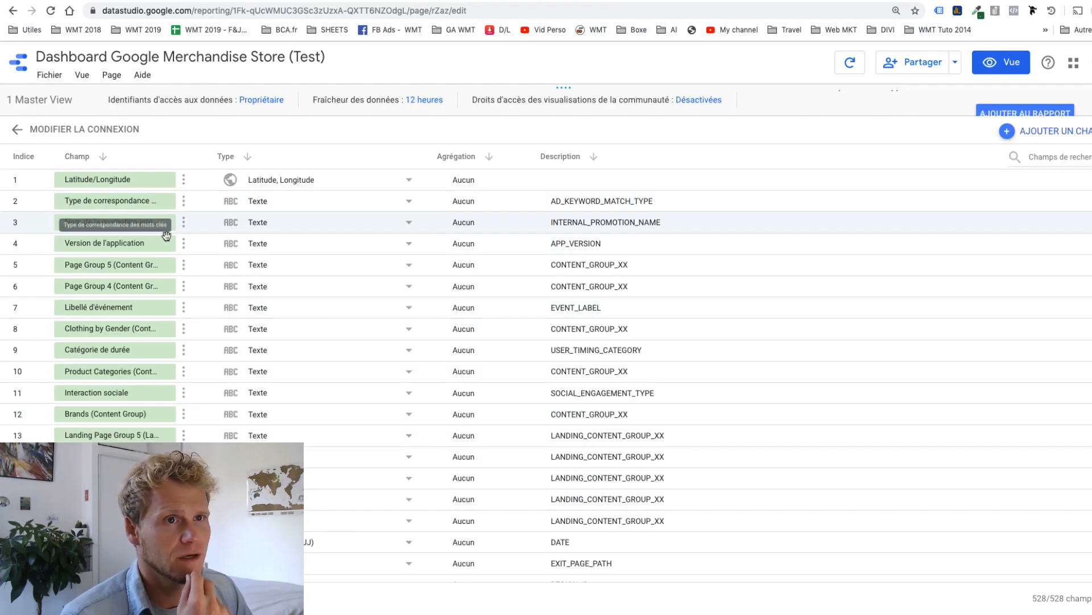
pyautogui.scroll(-1, 205, 303)
pyautogui.scroll(-20, 205, 303)
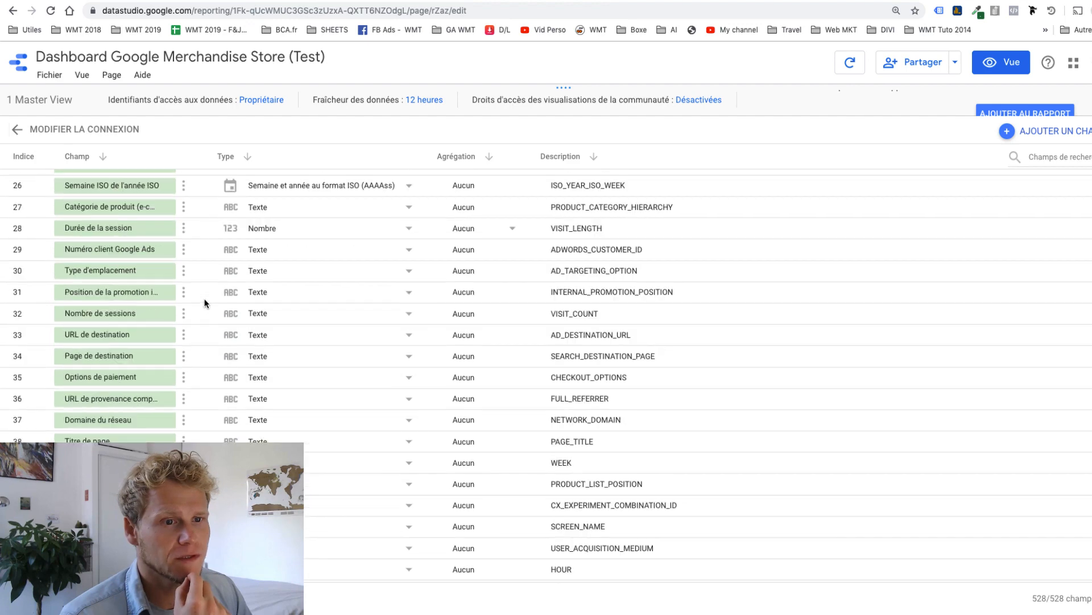
# Look through the remaining fields of the 1 Master View data source and add the source to the report.
pyautogui.scroll(-20, 205, 303)
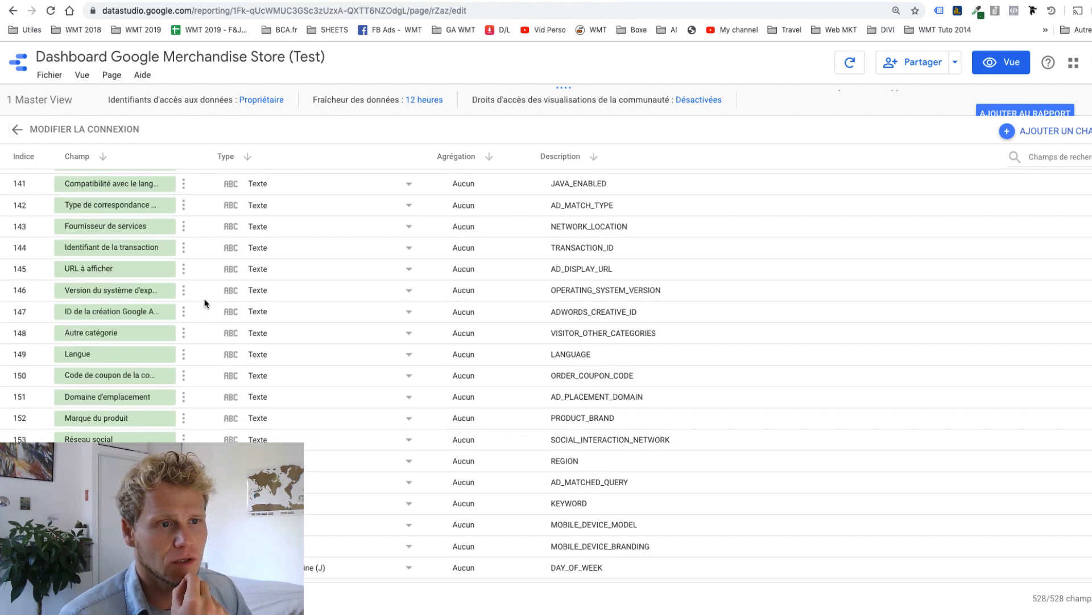
pyautogui.scroll(-10, 205, 304)
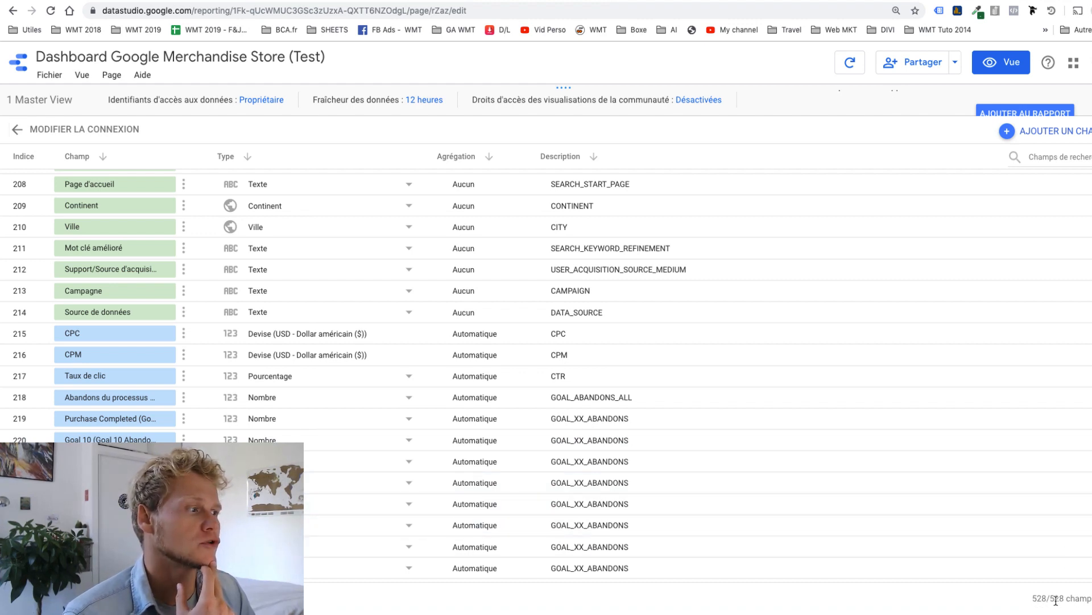
pyautogui.click(1034, 114)
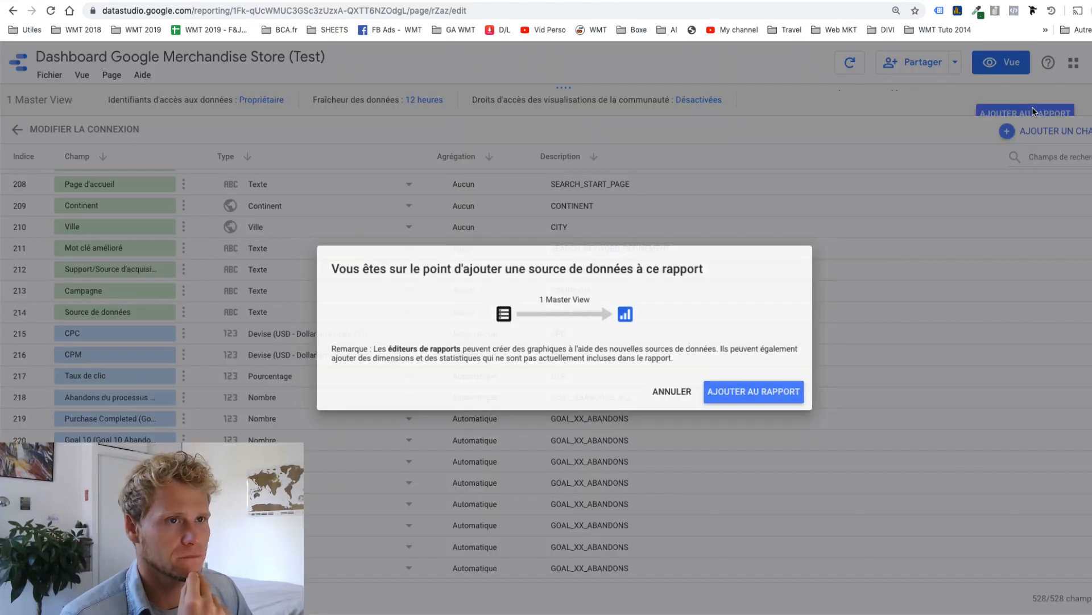
pyautogui.click(787, 398)
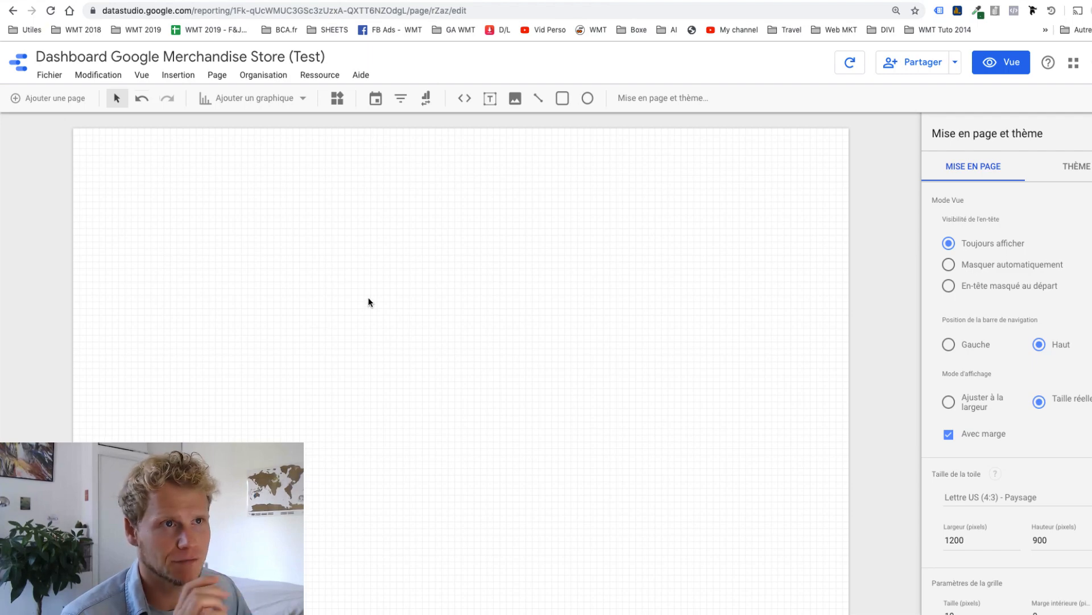
# Insert a scorecard chart (Tableau de données) near the upper-left corner of the report page.
pyautogui.click(277, 104)
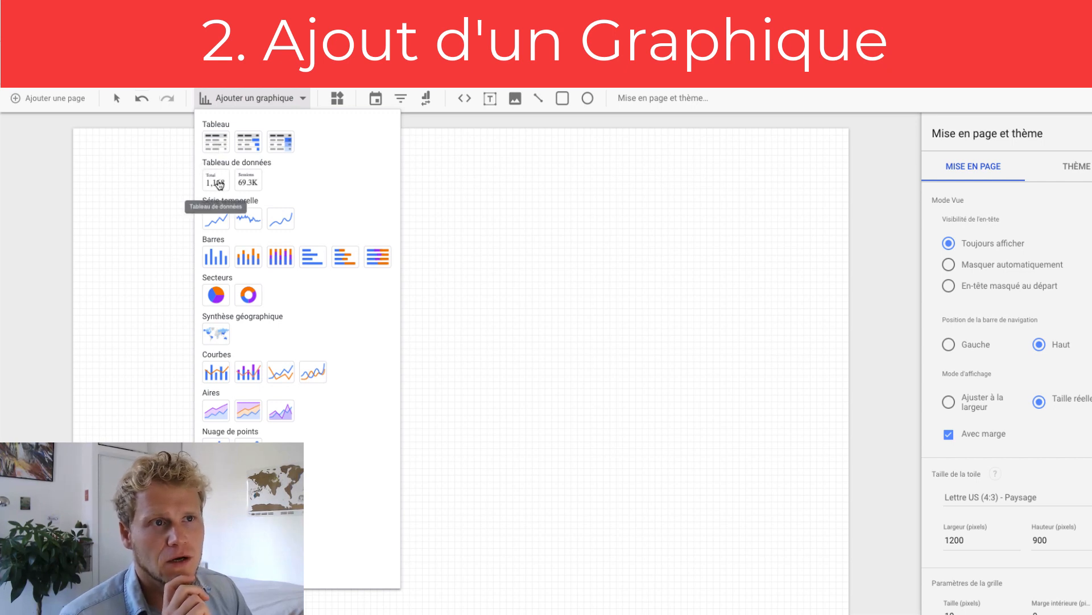
pyautogui.click(219, 184)
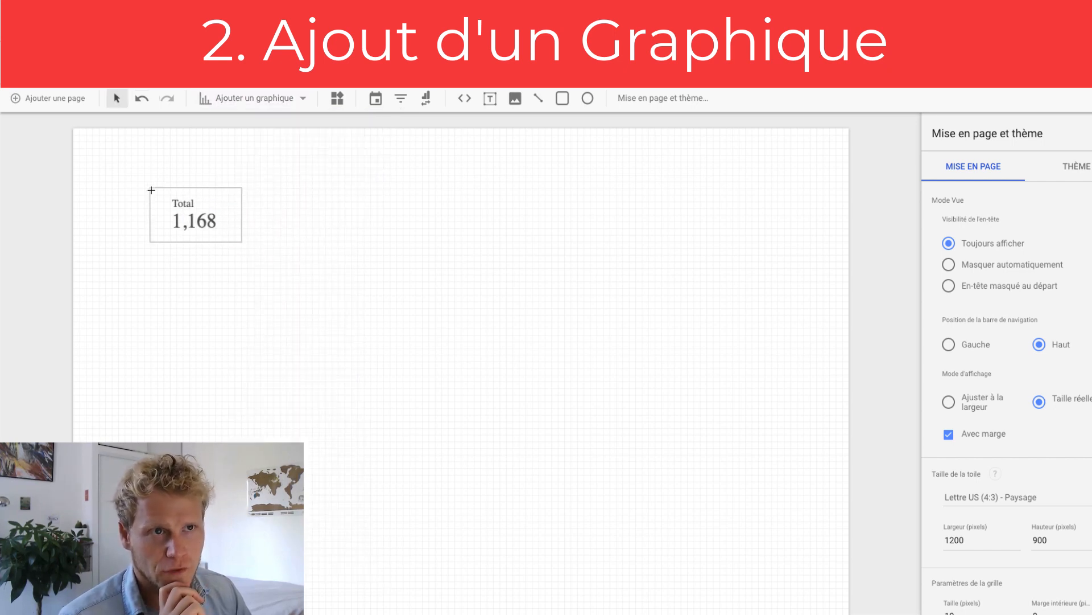
pyautogui.click(143, 177)
pyautogui.moveTo(281, 241)
pyautogui.mouseDown()
pyautogui.moveTo(290, 246)
pyautogui.moveTo(274, 237)
pyautogui.mouseUp()
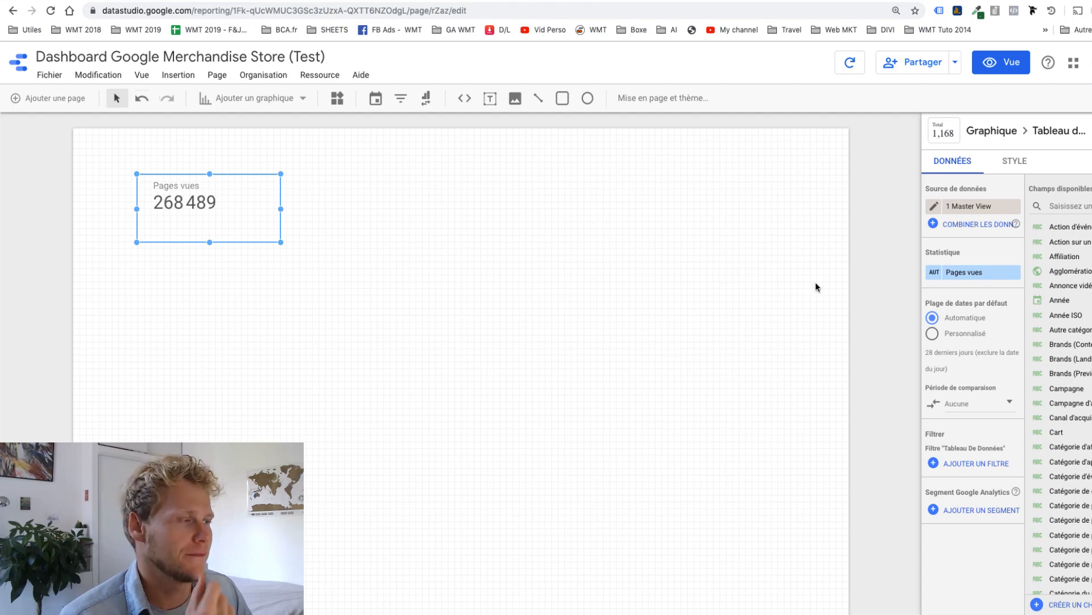
# Change the scorecard's metric to Chiffre d'affaires by searching the fields for "chiffre", and narrow the card slightly.
pyautogui.click(954, 272)
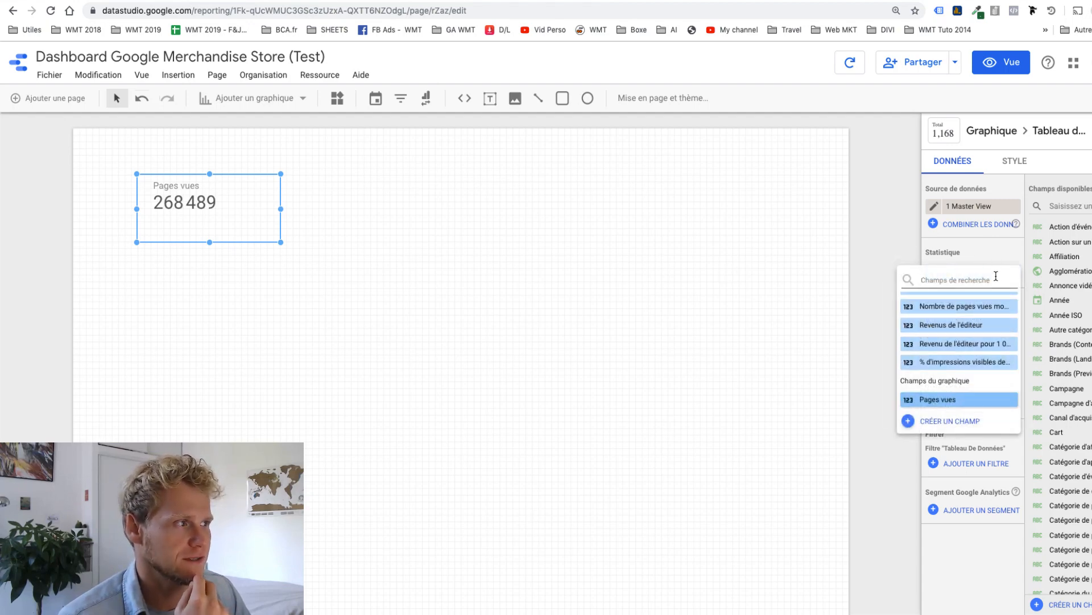
pyautogui.scroll(-10, 983, 352)
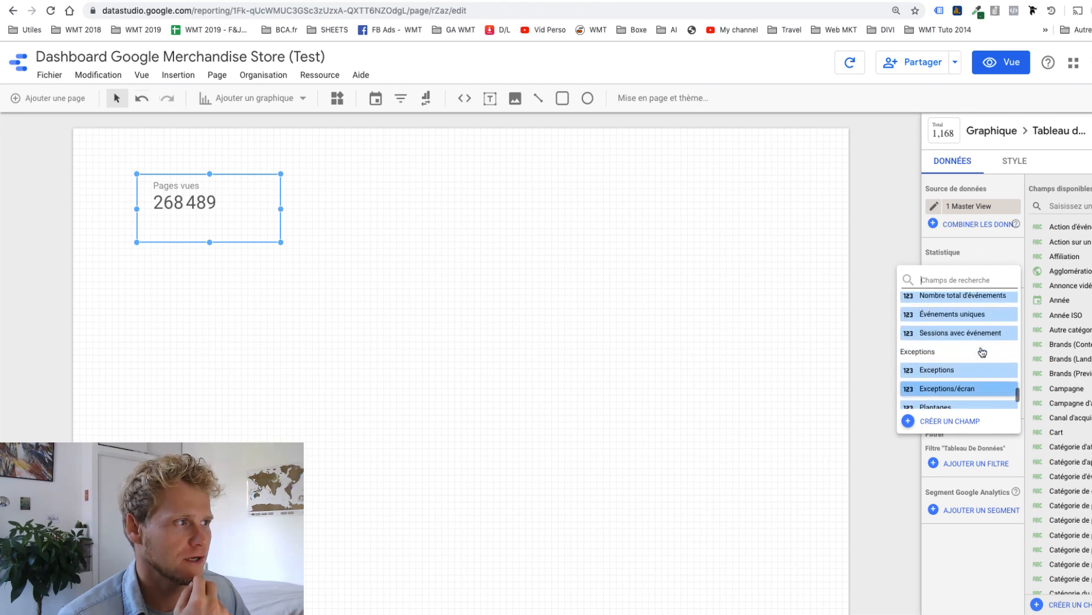
pyautogui.scroll(-15, 982, 352)
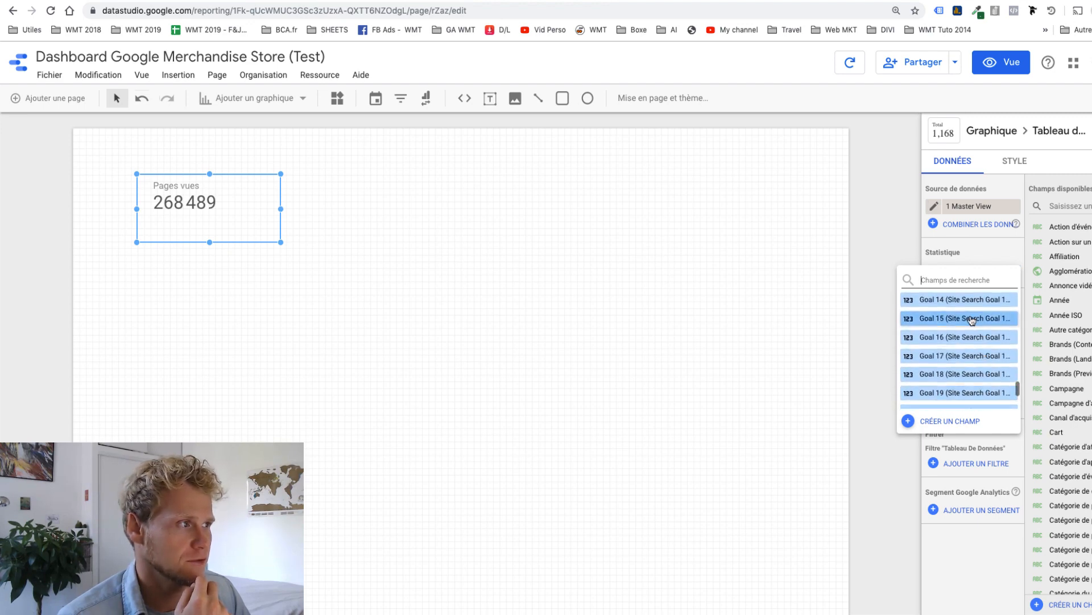
pyautogui.write('chif')
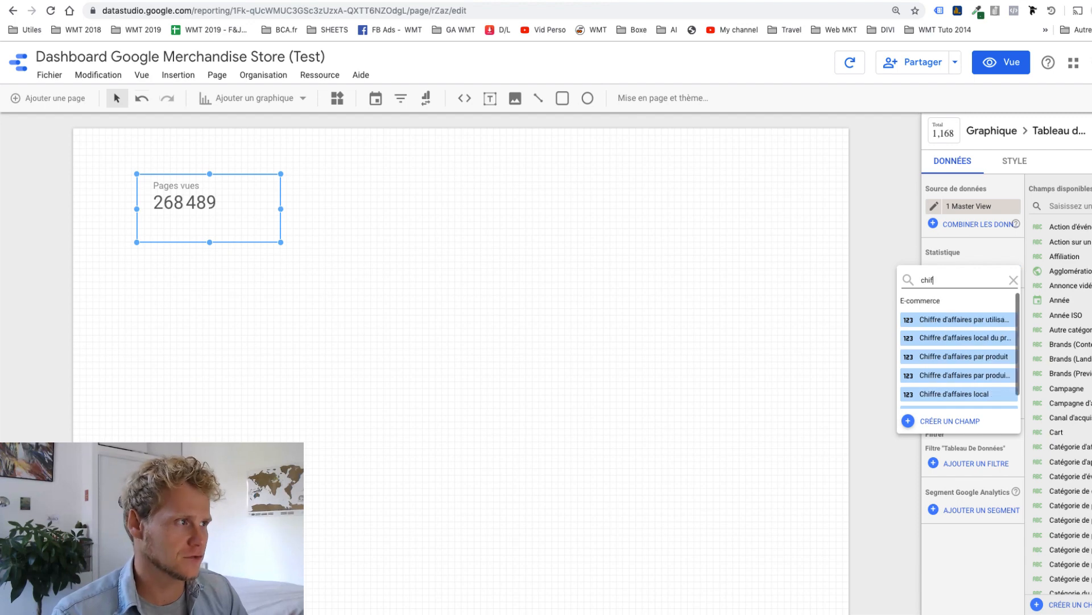
pyautogui.write('fre')
pyautogui.scroll(-1, 968, 358)
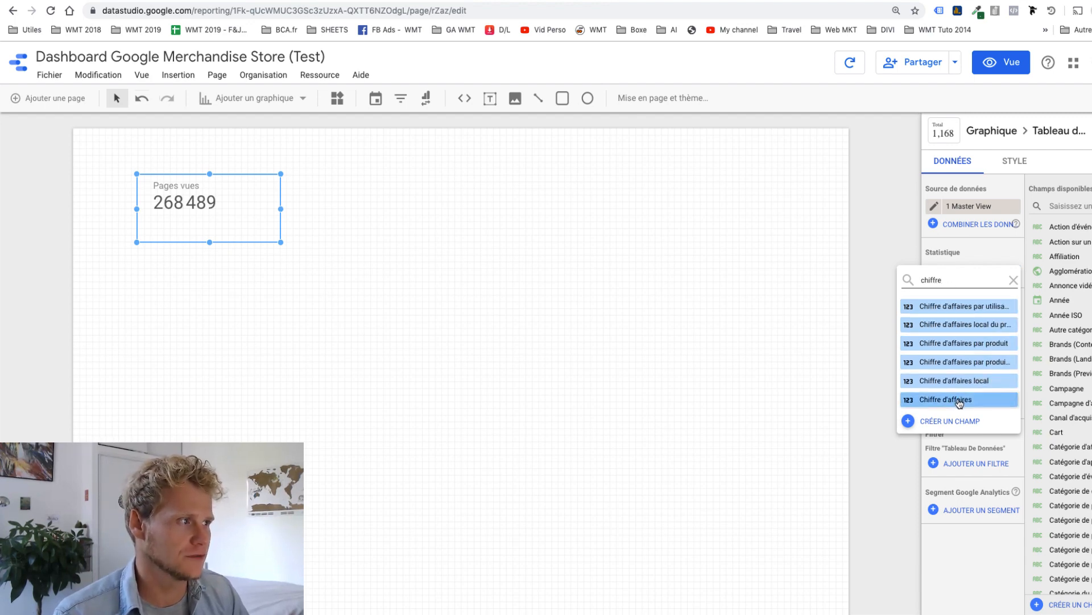
pyautogui.click(960, 400)
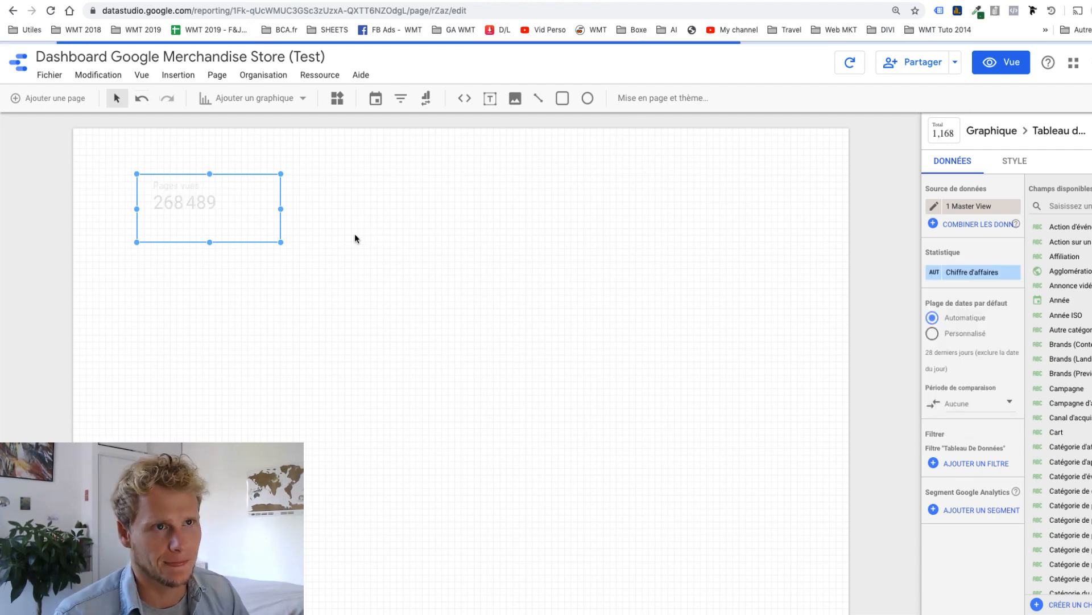
pyautogui.moveTo(280, 244)
pyautogui.mouseDown()
pyautogui.moveTo(238, 233)
pyautogui.moveTo(260, 243)
pyautogui.mouseUp()
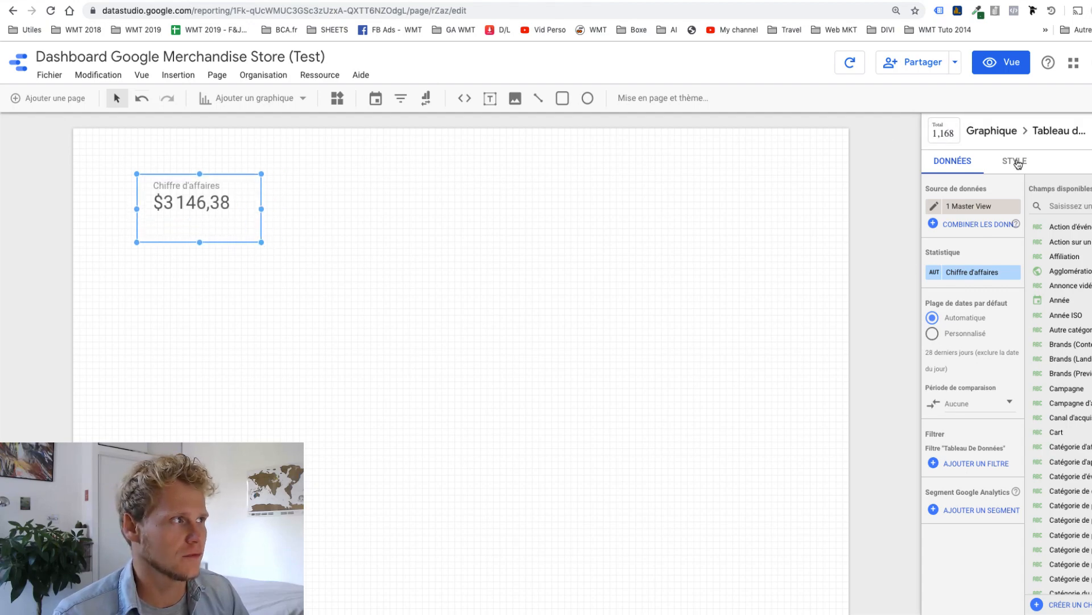
# Give the Chiffre d'affaires scorecard a dark orange background, reduce its height and shift it slightly down and inward on the page.
pyautogui.click(1017, 162)
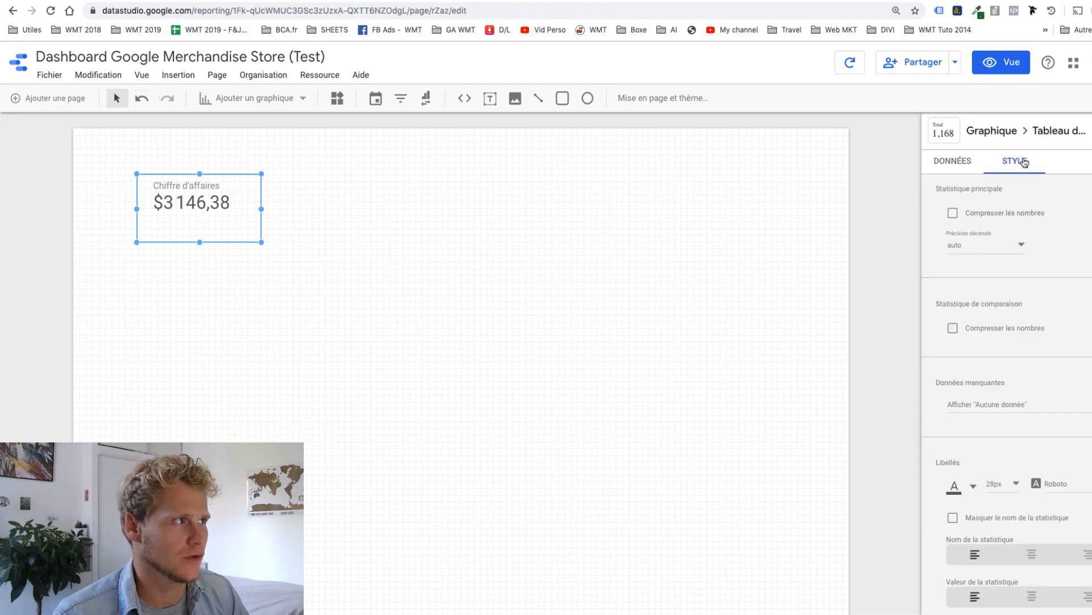
pyautogui.scroll(-5, 1050, 305)
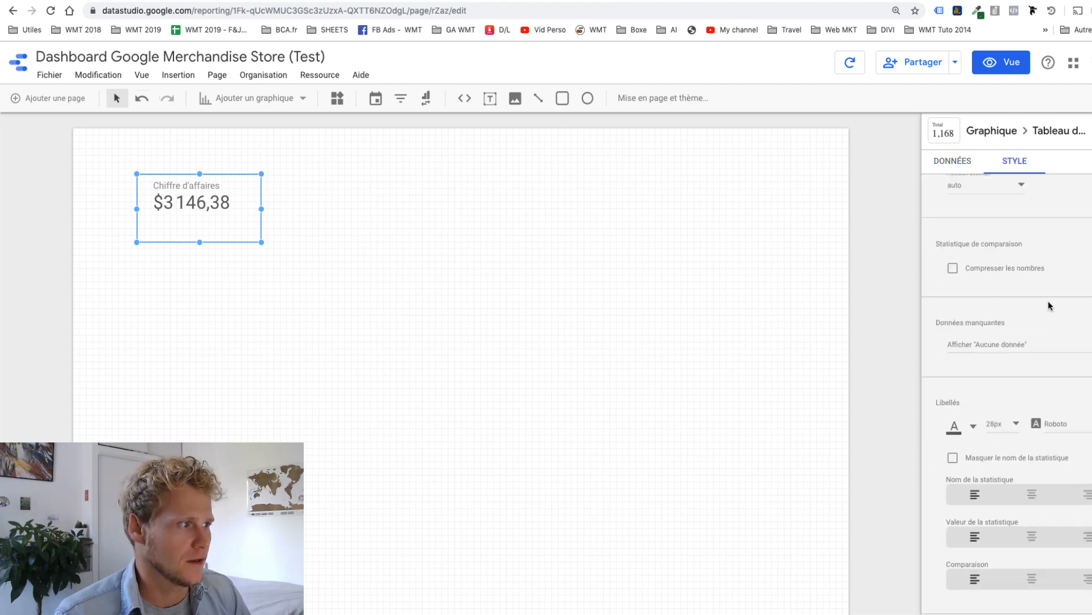
pyautogui.click(972, 450)
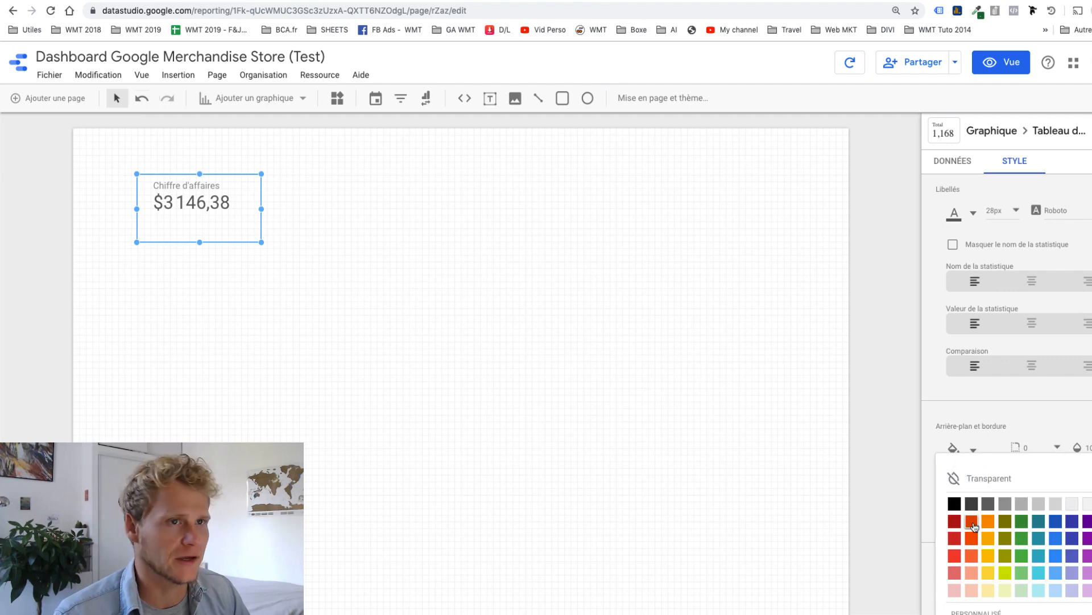
pyautogui.click(972, 523)
pyautogui.moveTo(260, 239)
pyautogui.mouseDown()
pyautogui.moveTo(257, 220)
pyautogui.moveTo(276, 233)
pyautogui.mouseUp()
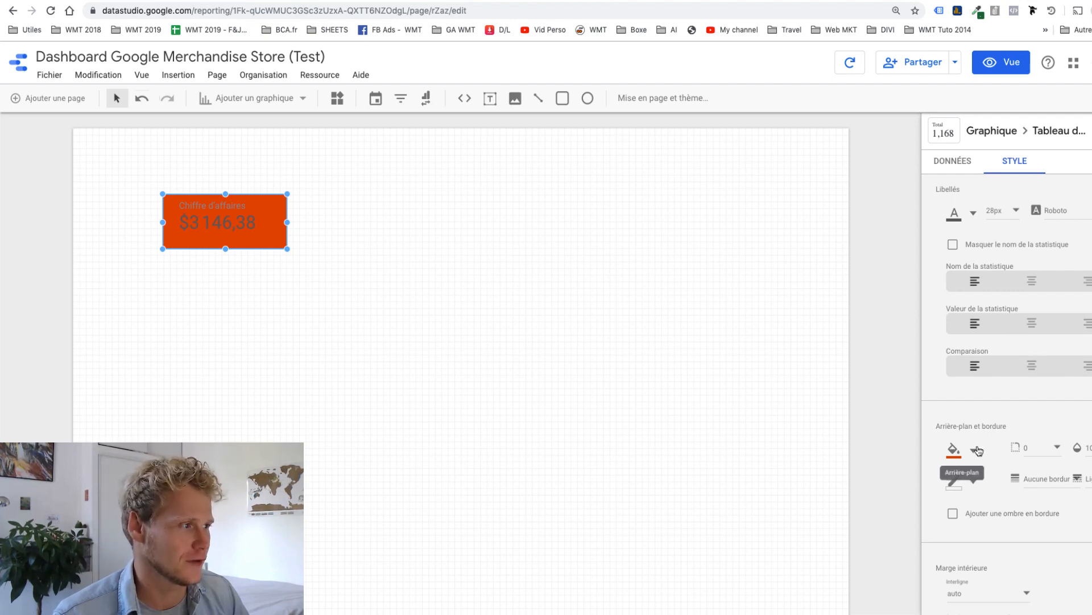
# Set the scorecard's label text to white at 36px and widen the card slightly to fit the larger text.
pyautogui.click(974, 214)
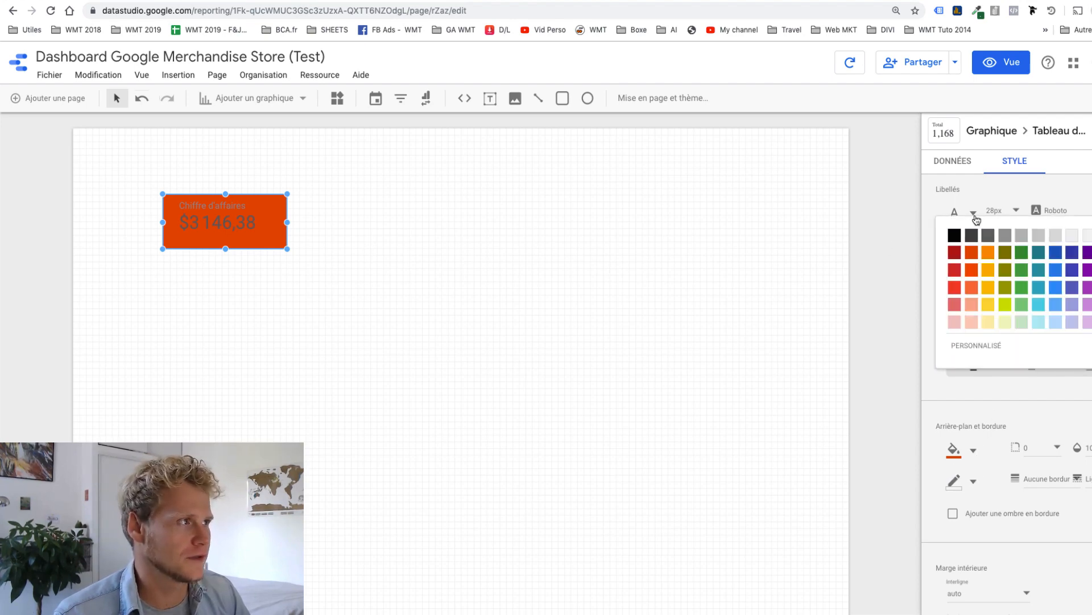
pyautogui.click(1091, 235)
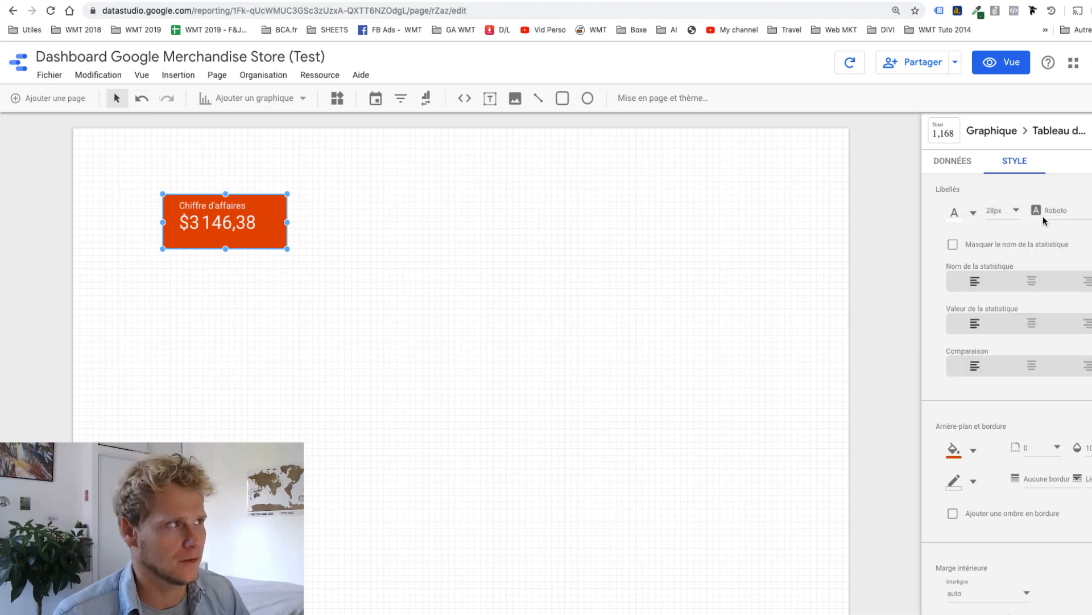
pyautogui.click(1020, 213)
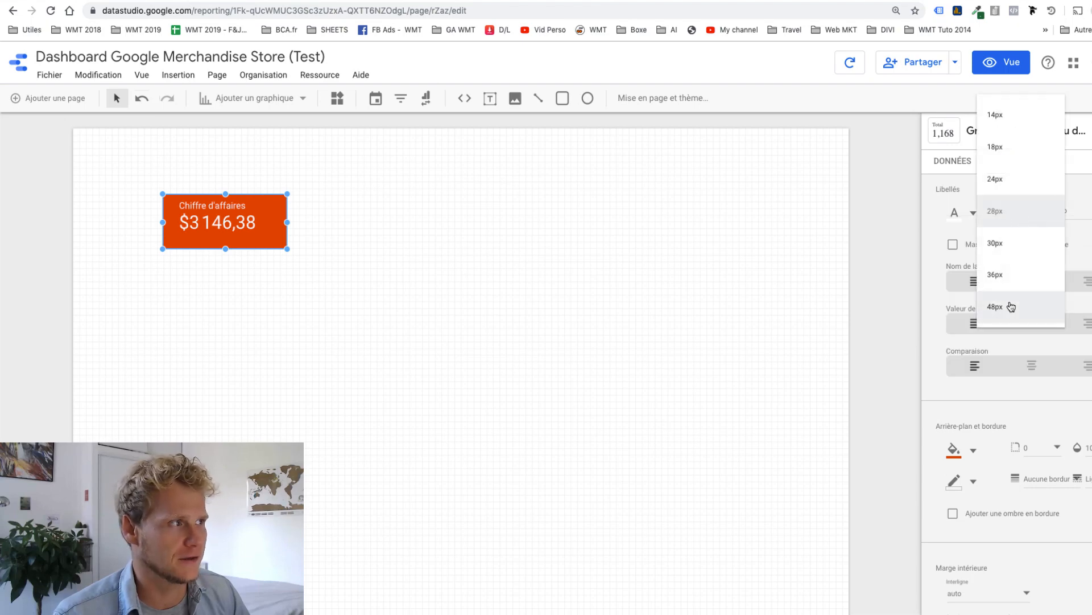
pyautogui.click(1007, 289)
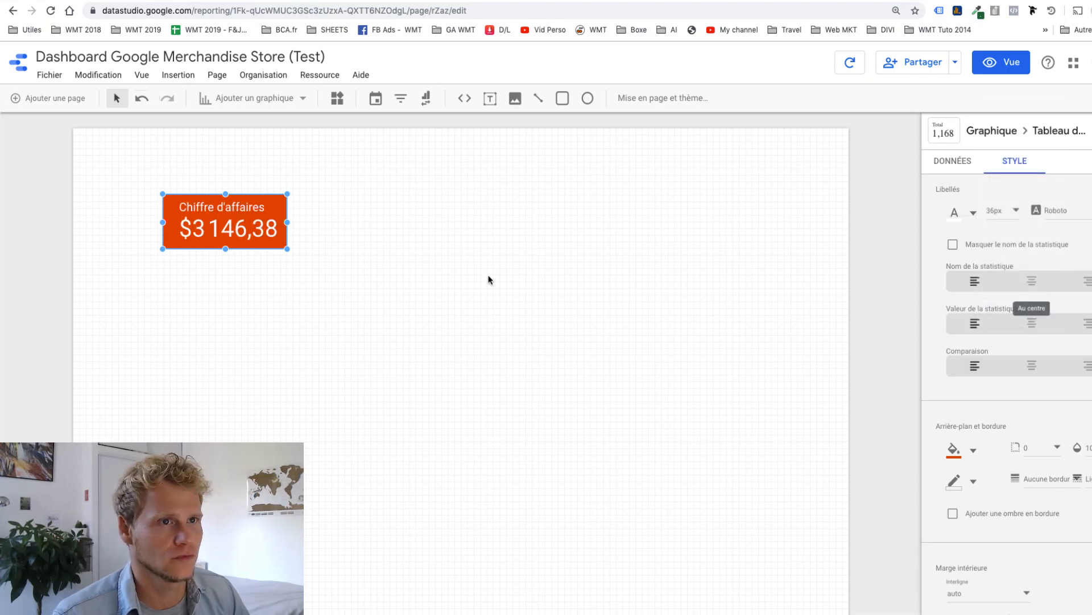
pyautogui.moveTo(288, 249); pyautogui.dragTo(294, 250)
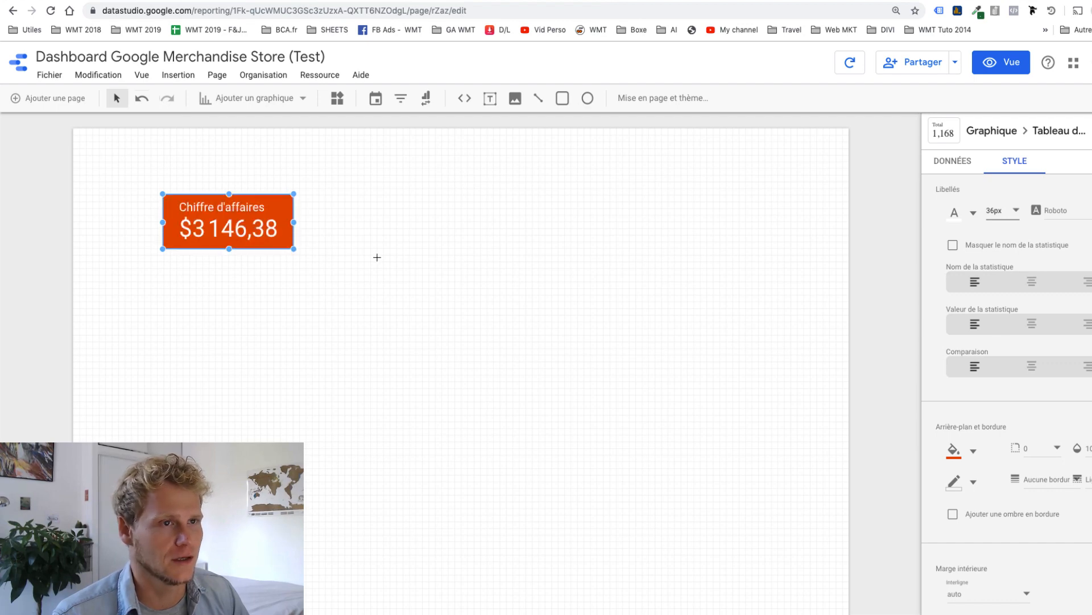
pyautogui.click(305, 334)
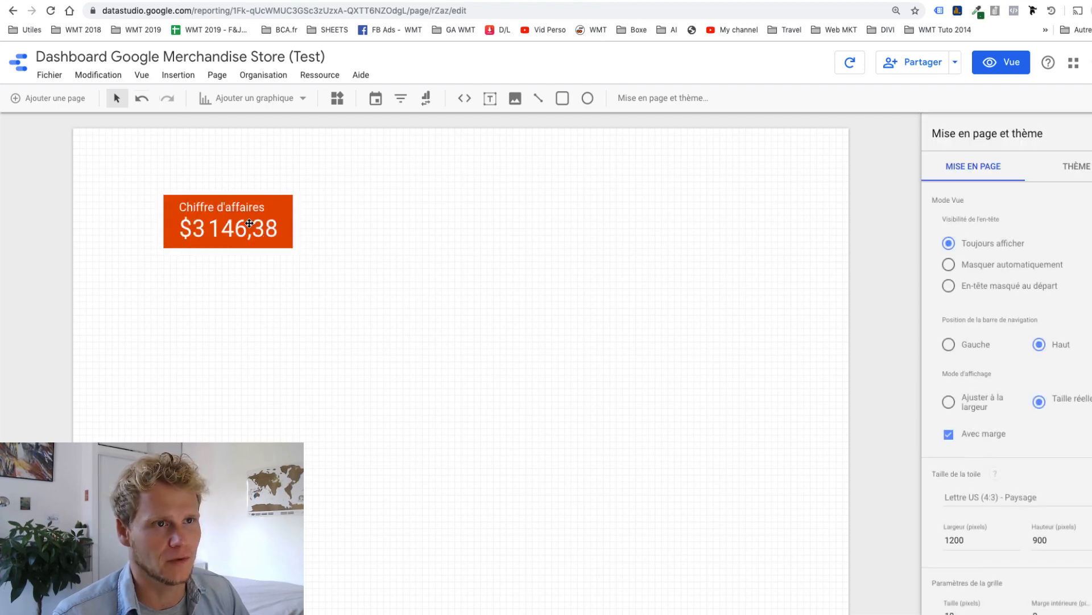
# Round the corners of the Chiffre d'affaires scorecard with a border radius of 15.
pyautogui.click(249, 223)
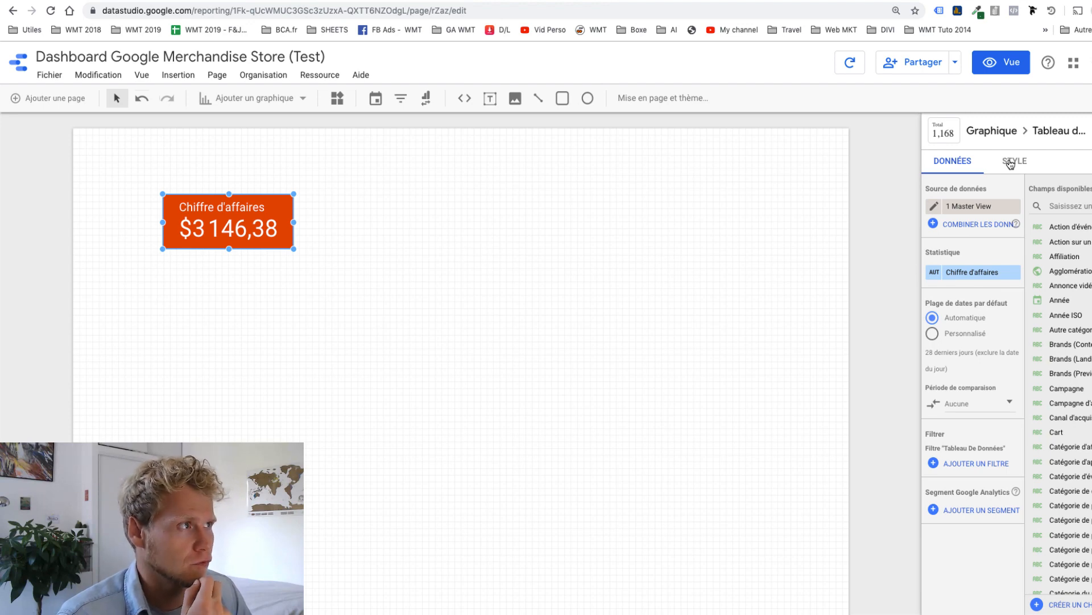
pyautogui.click(1010, 163)
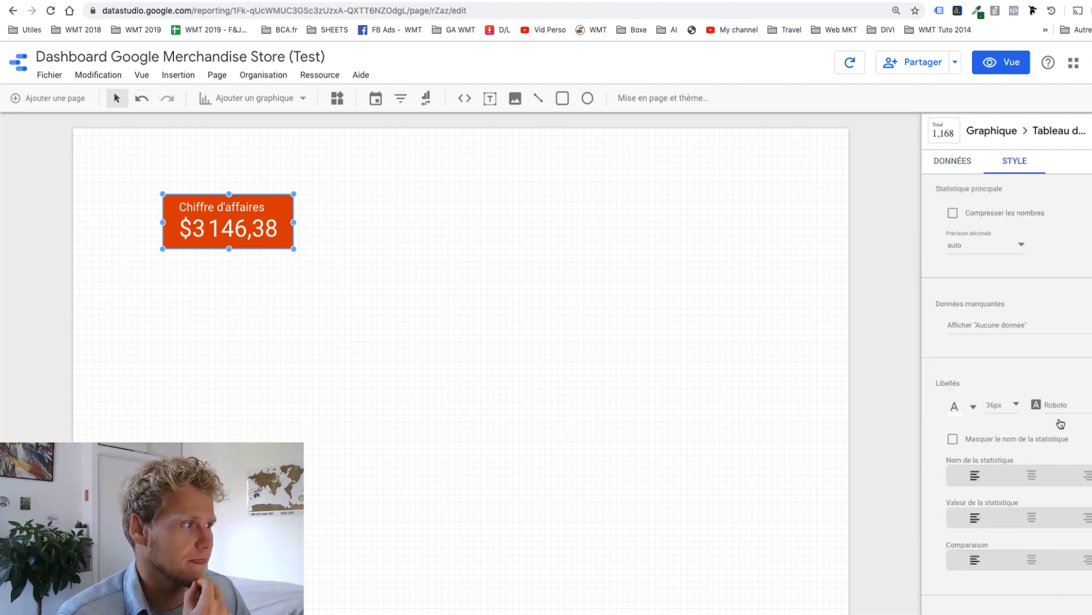
pyautogui.scroll(-5, 1048, 439)
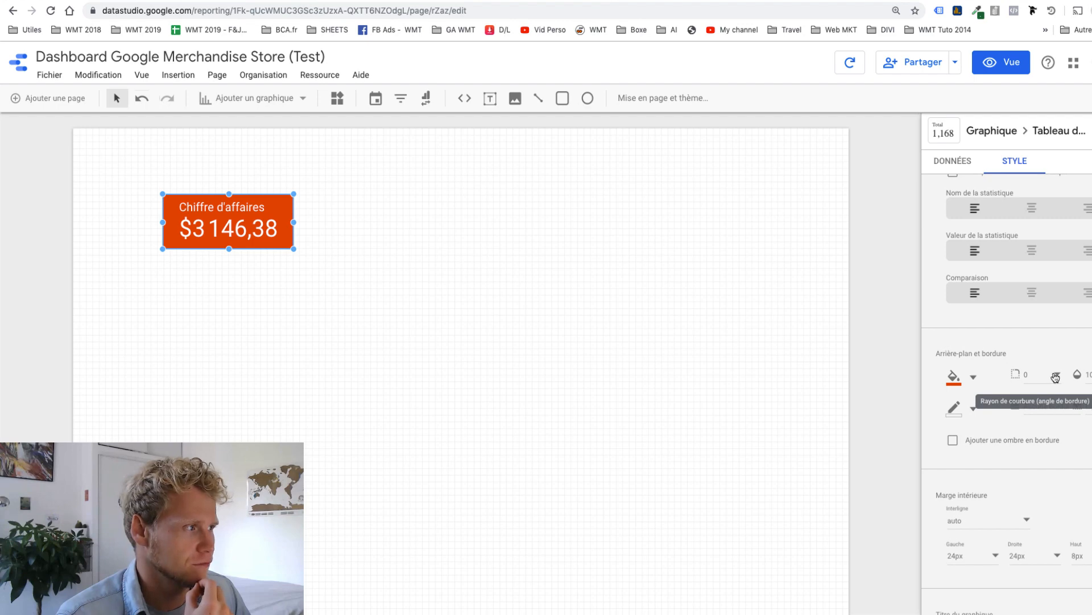
pyautogui.click(1054, 377)
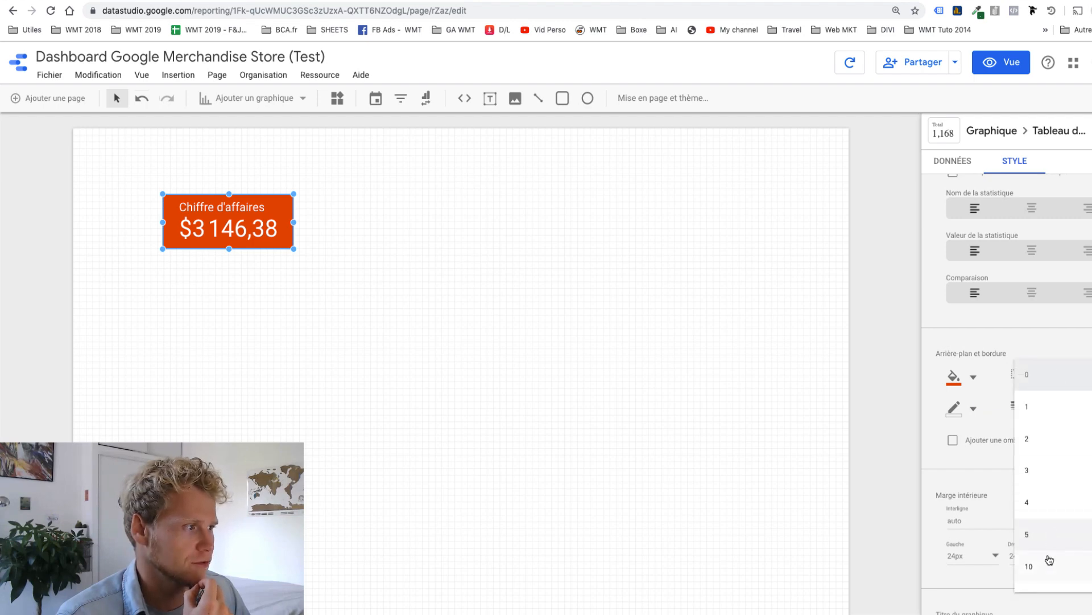
pyautogui.scroll(-2, 1049, 558)
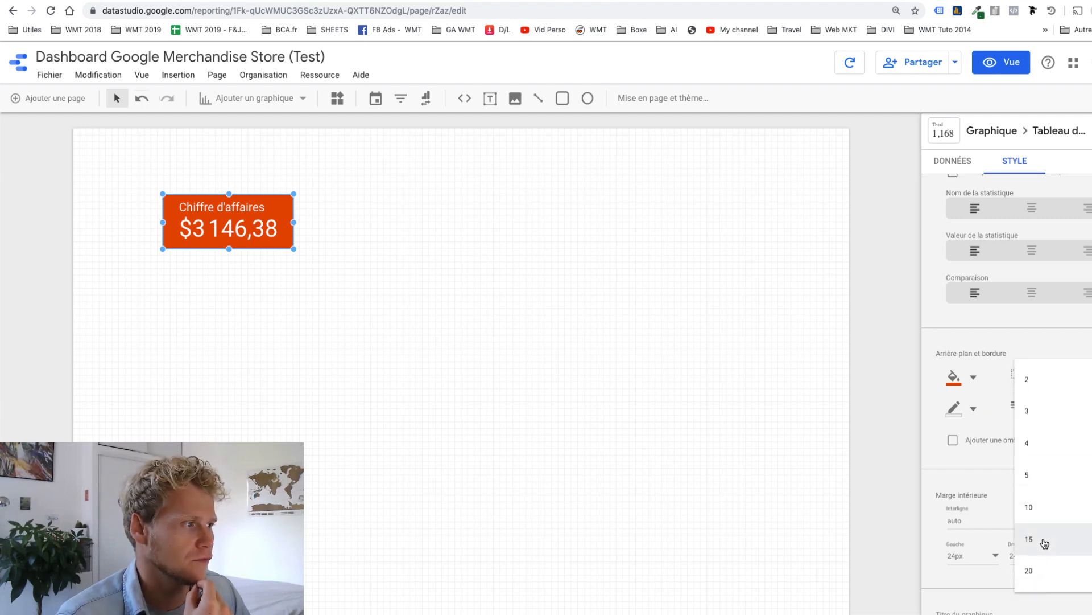
pyautogui.click(1045, 541)
pyautogui.click(604, 316)
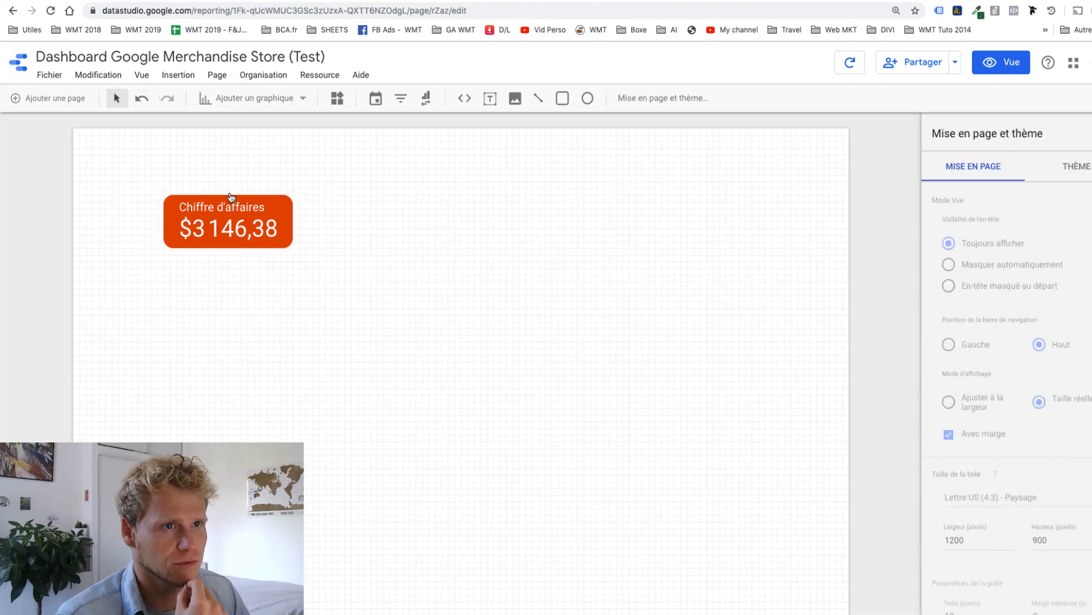
# Add a date range control in the upper-right corner of the report page.
pyautogui.click(263, 205)
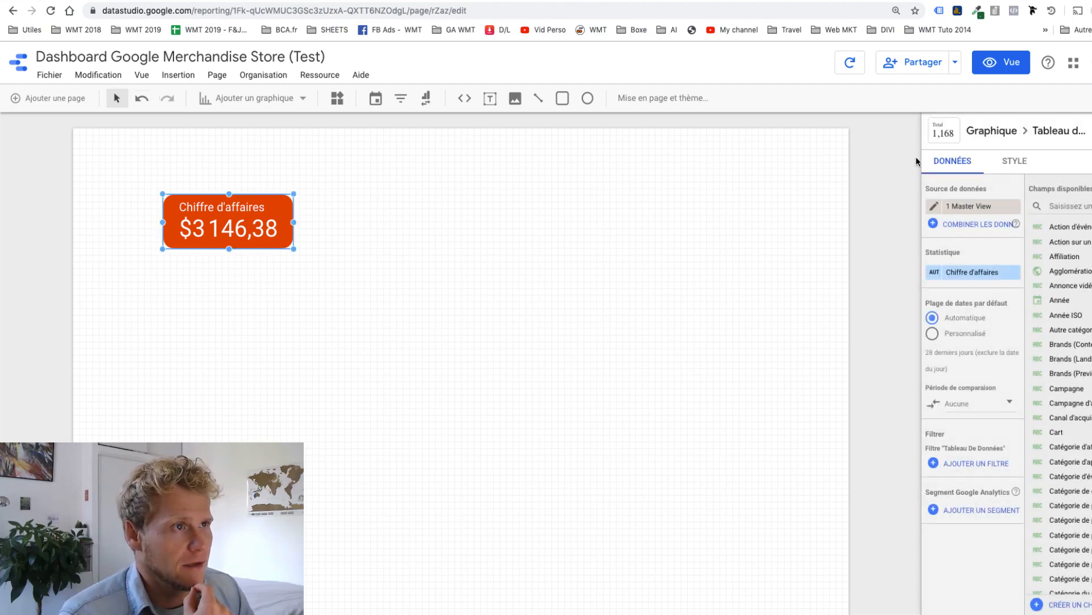
pyautogui.click(375, 98)
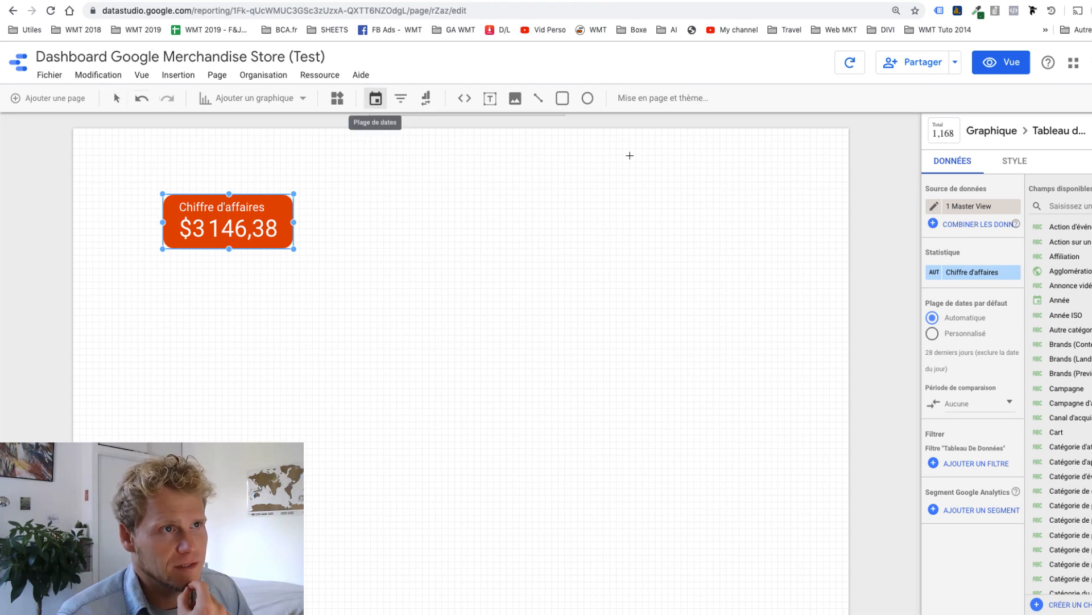
pyautogui.click(657, 137)
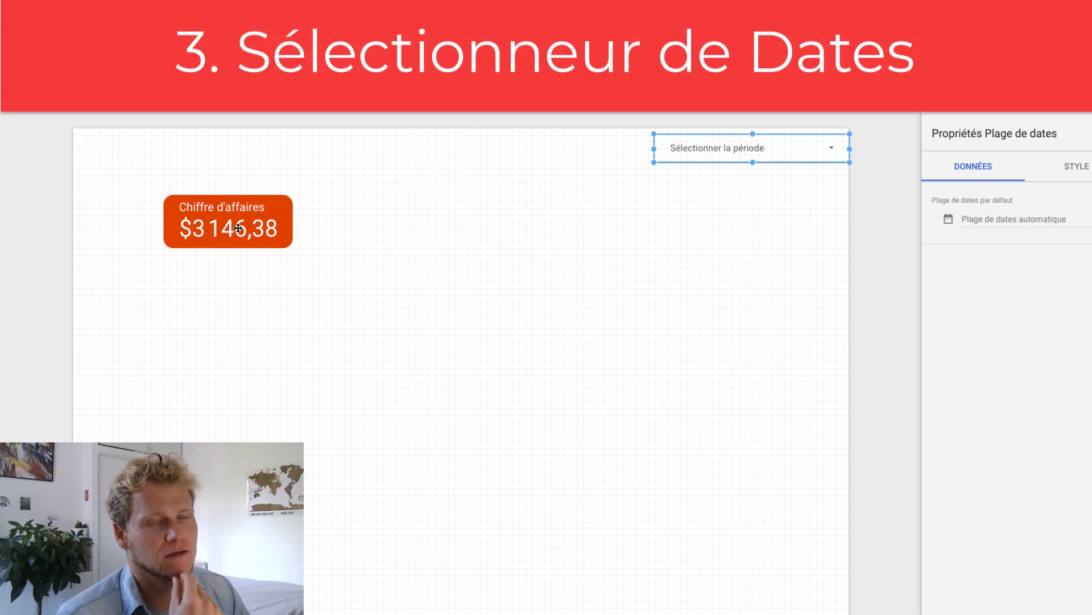
# Make two copies of the Chiffre d'affaires scorecard and line them up in an evenly spaced row beside the original.
pyautogui.click(217, 220)
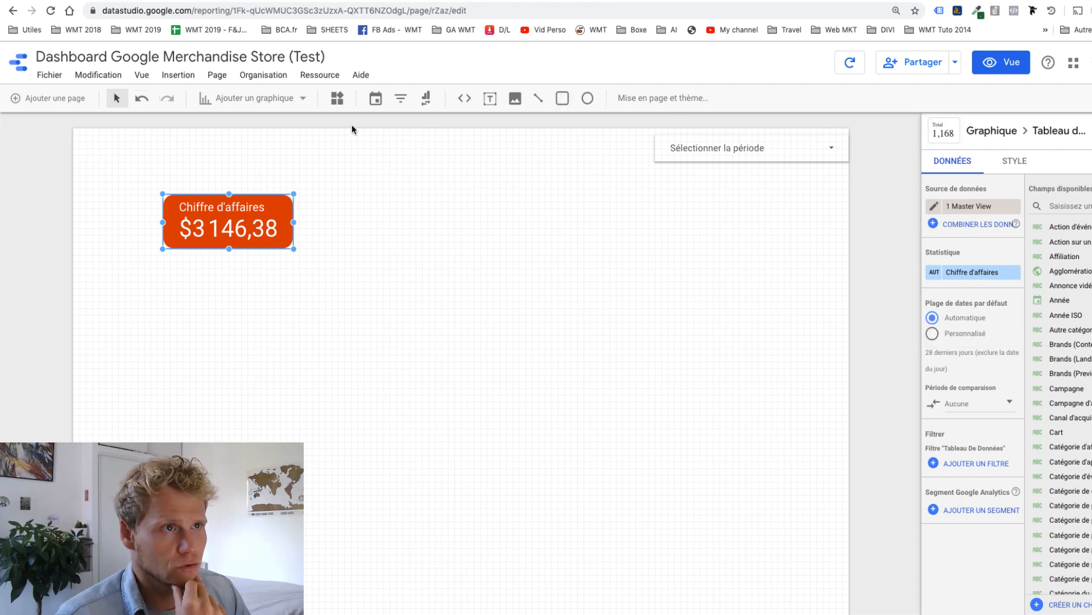
pyautogui.click(377, 183)
pyautogui.click(269, 214)
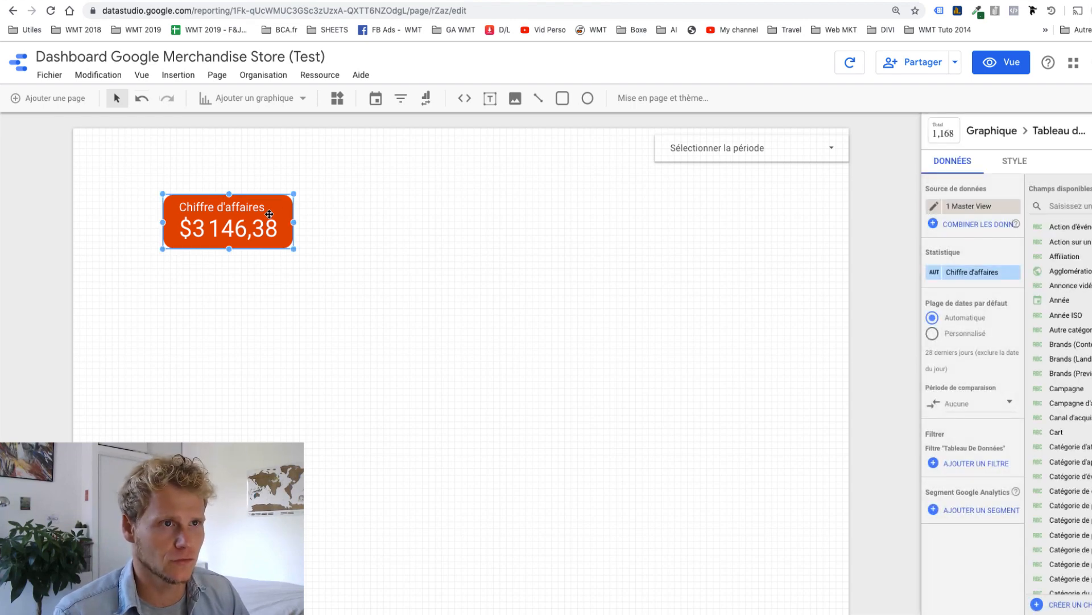
pyautogui.rightClick(269, 214)
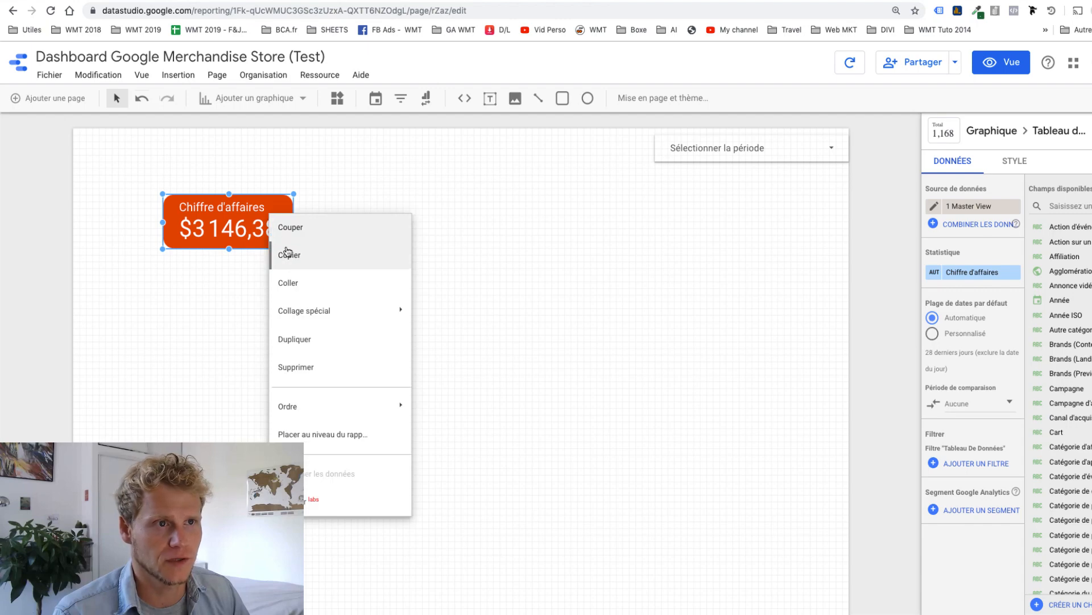
pyautogui.click(298, 282)
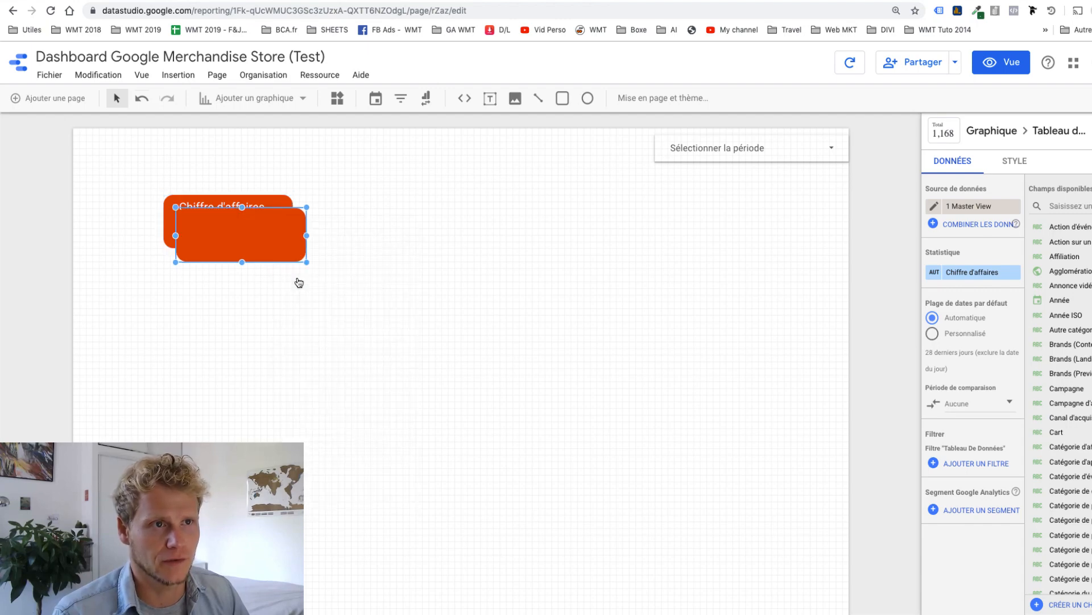
pyautogui.moveTo(284, 236); pyautogui.dragTo(412, 224)
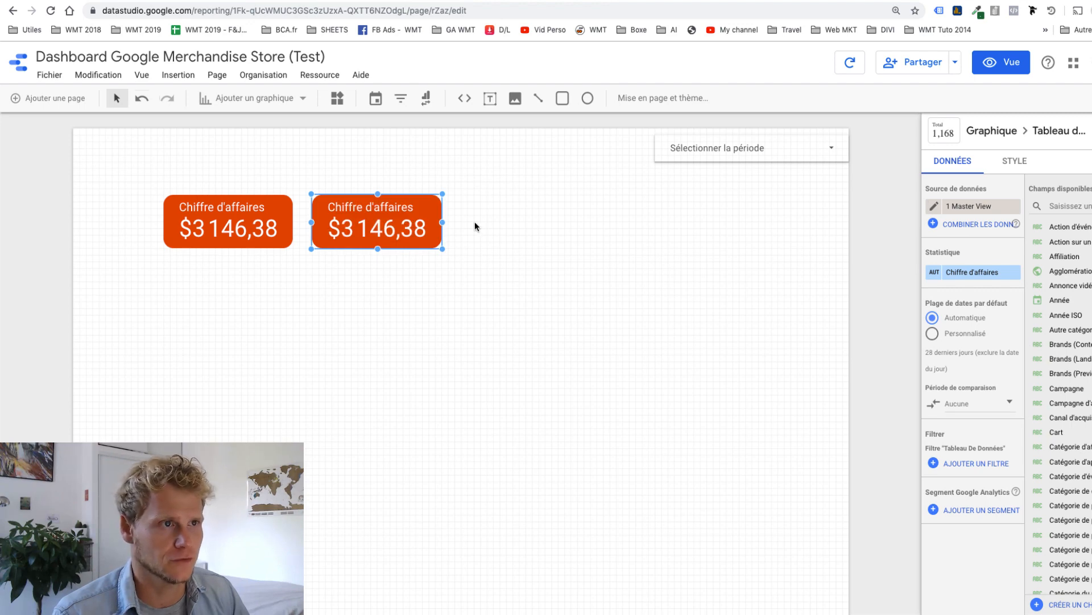
pyautogui.press('super+v')
pyautogui.moveTo(419, 248); pyautogui.dragTo(541, 228)
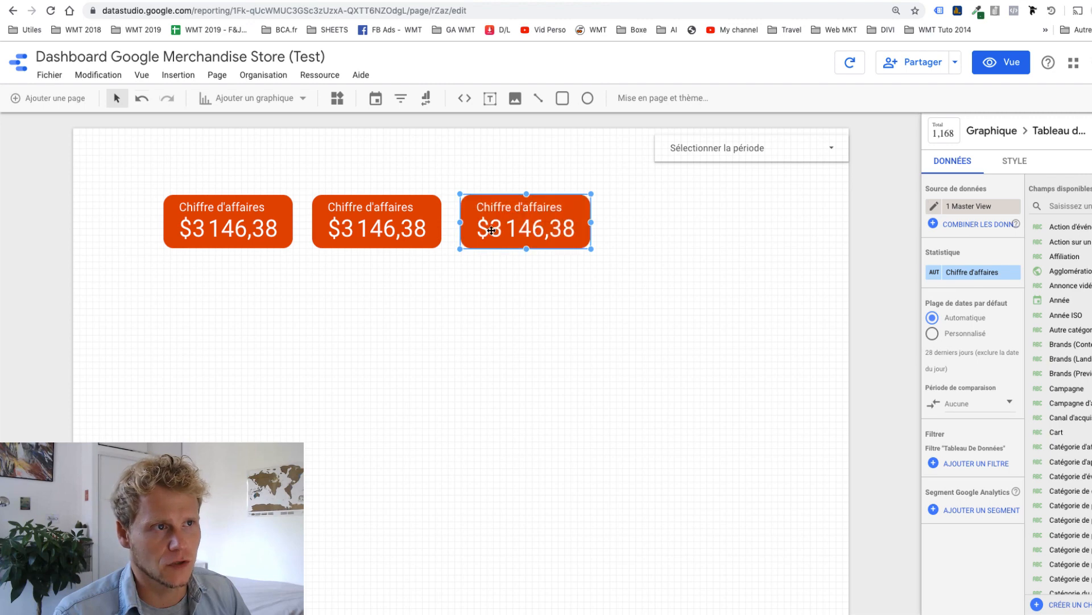
# Change the metric of the middle scorecard in the row to Sessions.
pyautogui.click(415, 223)
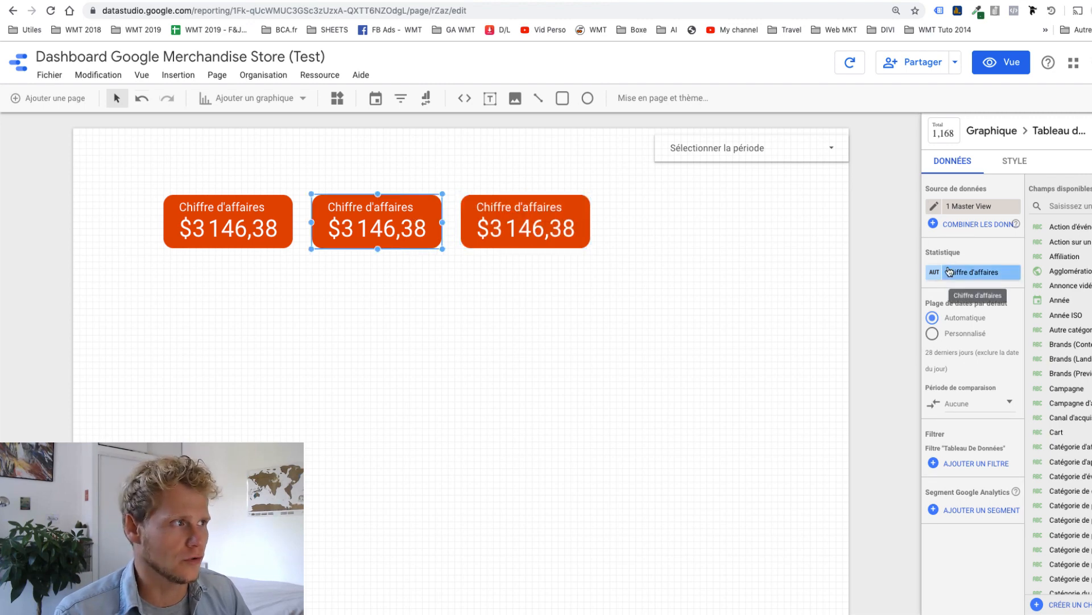
pyautogui.click(949, 271)
pyautogui.write('sess')
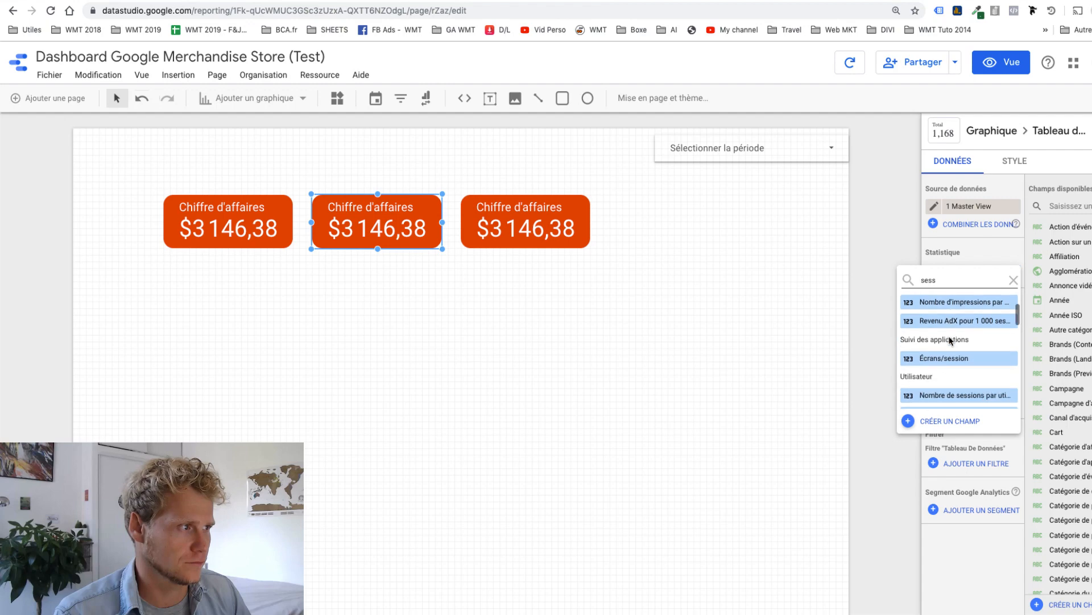
pyautogui.scroll(-6, 949, 340)
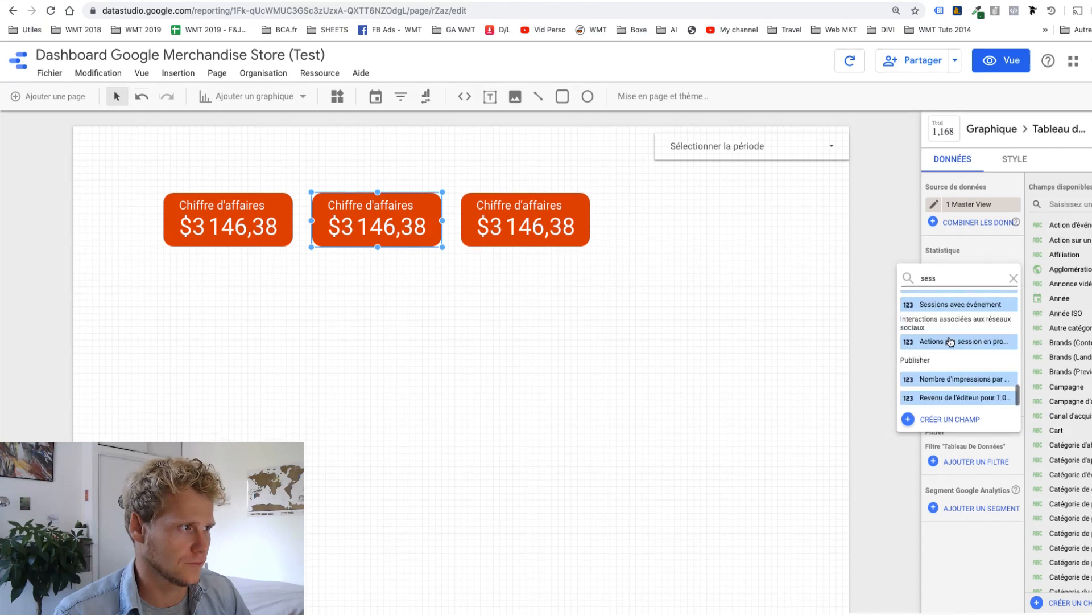
pyautogui.scroll(5, 950, 340)
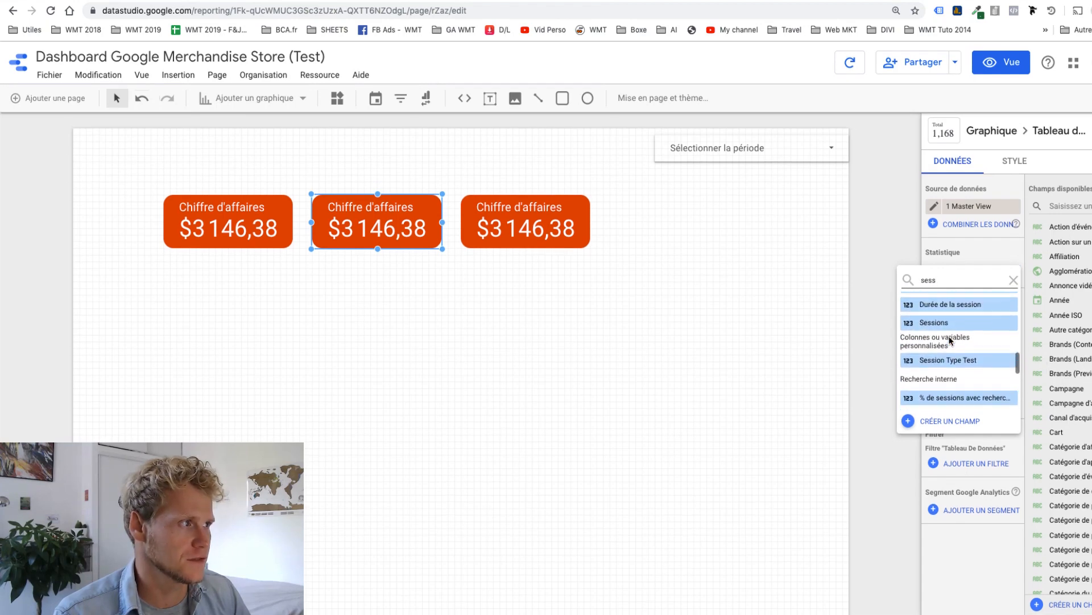
pyautogui.click(950, 337)
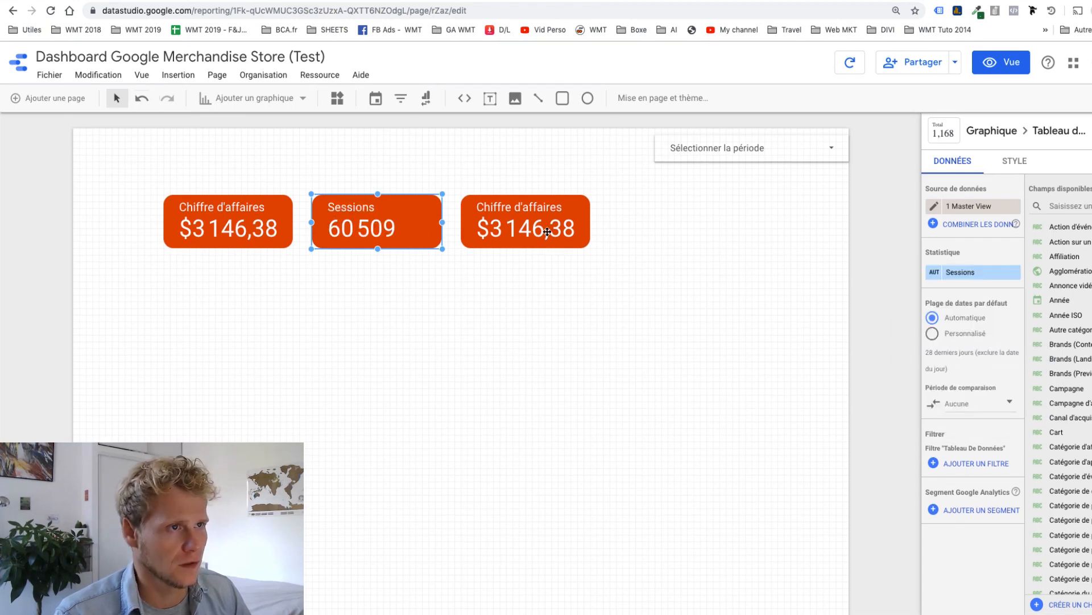
# Change the metric of the third scorecard in the row to Transactions.
pyautogui.click(526, 224)
pyautogui.click(976, 273)
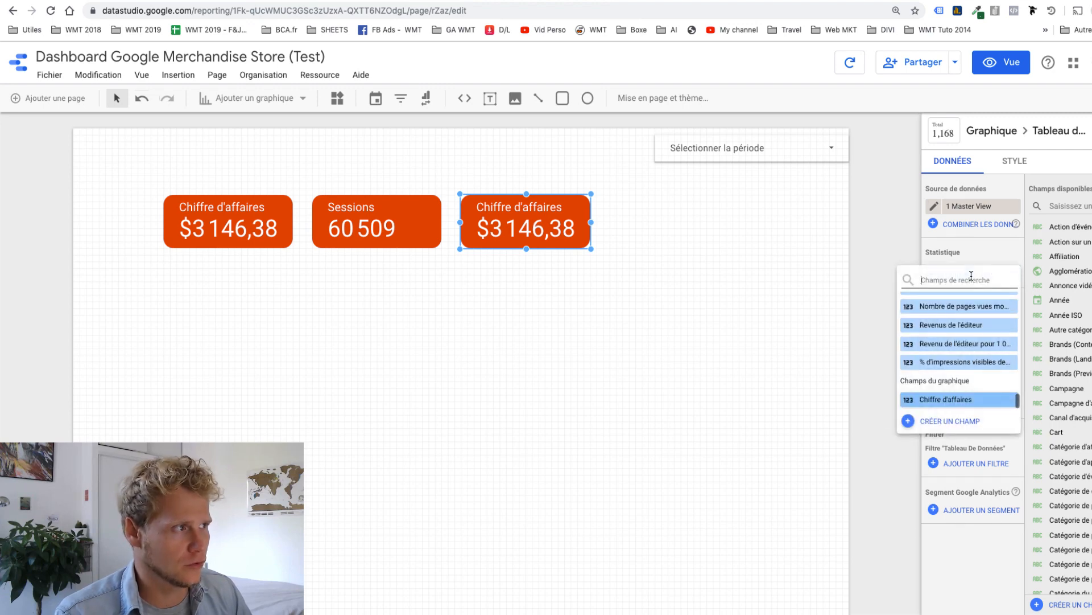
pyautogui.write('trans')
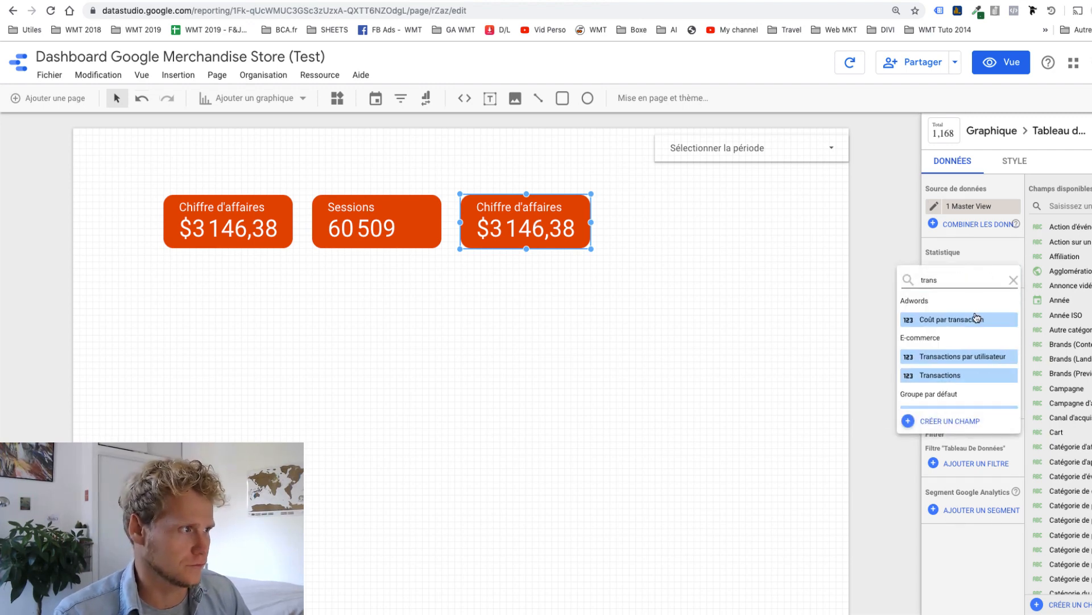
pyautogui.click(948, 378)
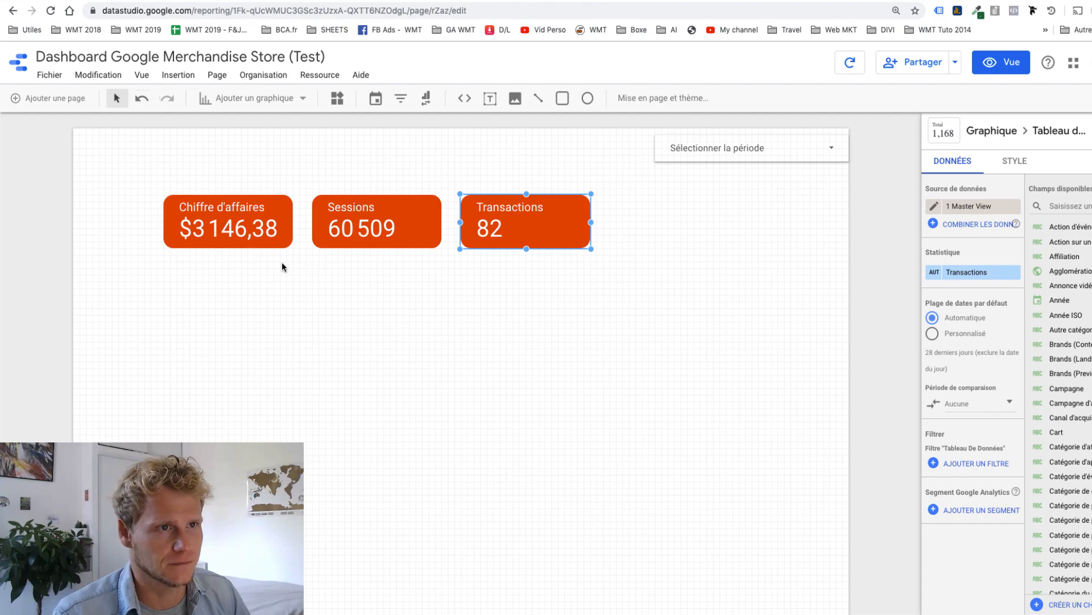
pyautogui.click(384, 295)
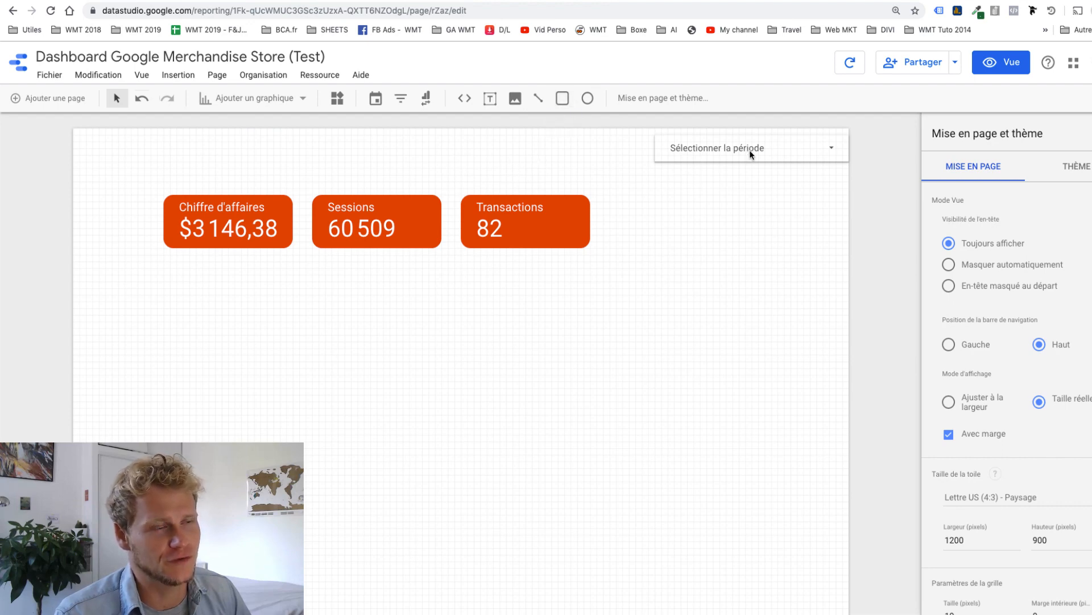
# Preview the report in view mode and choose 1 December 2017 as the start date in its date range control.
pyautogui.click(997, 66)
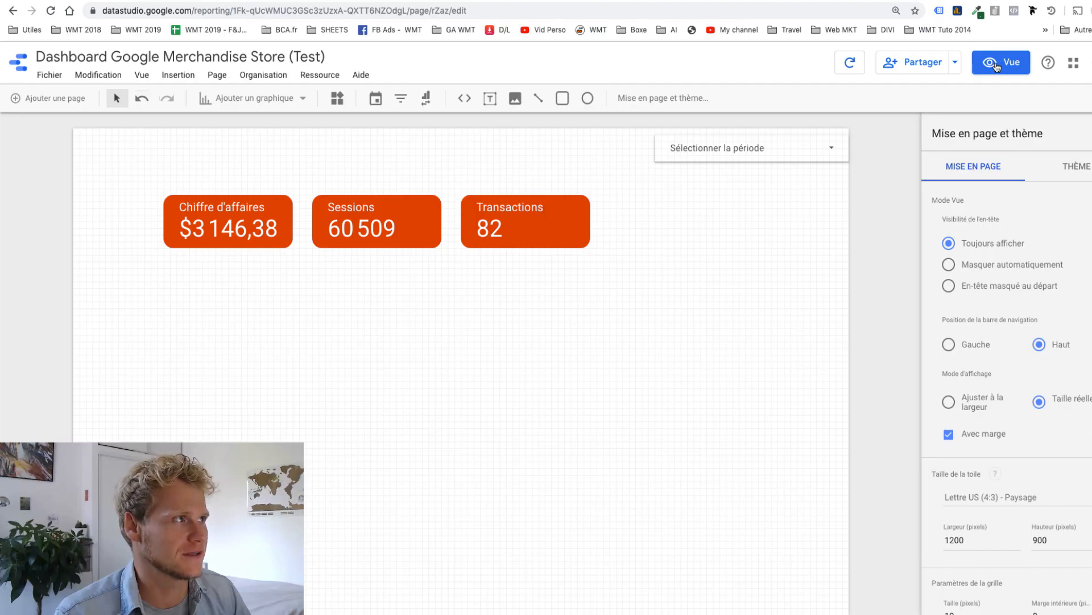
pyautogui.click(997, 66)
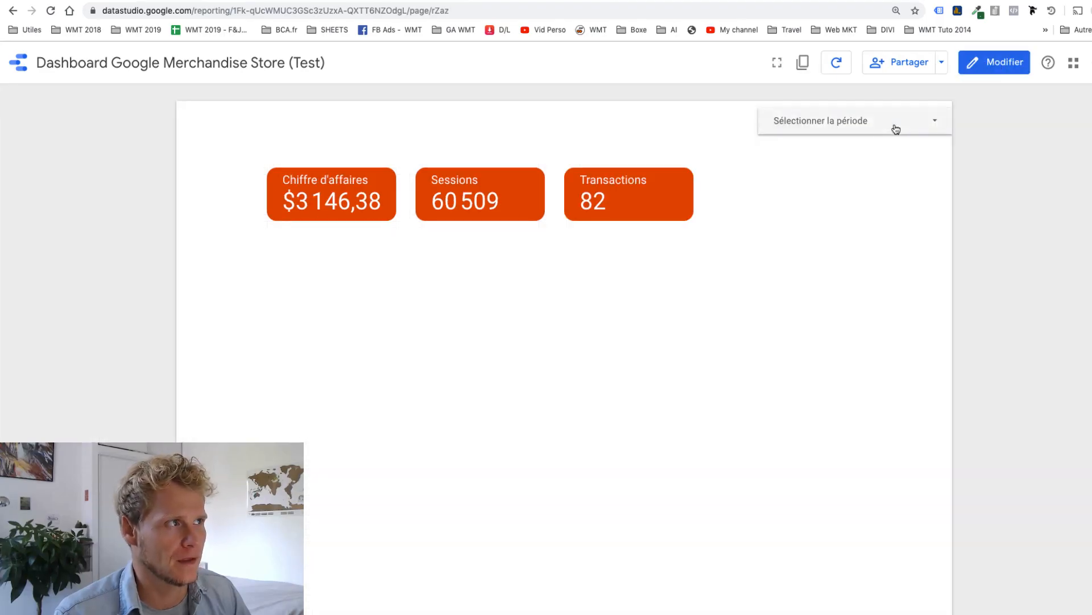
pyautogui.click(866, 127)
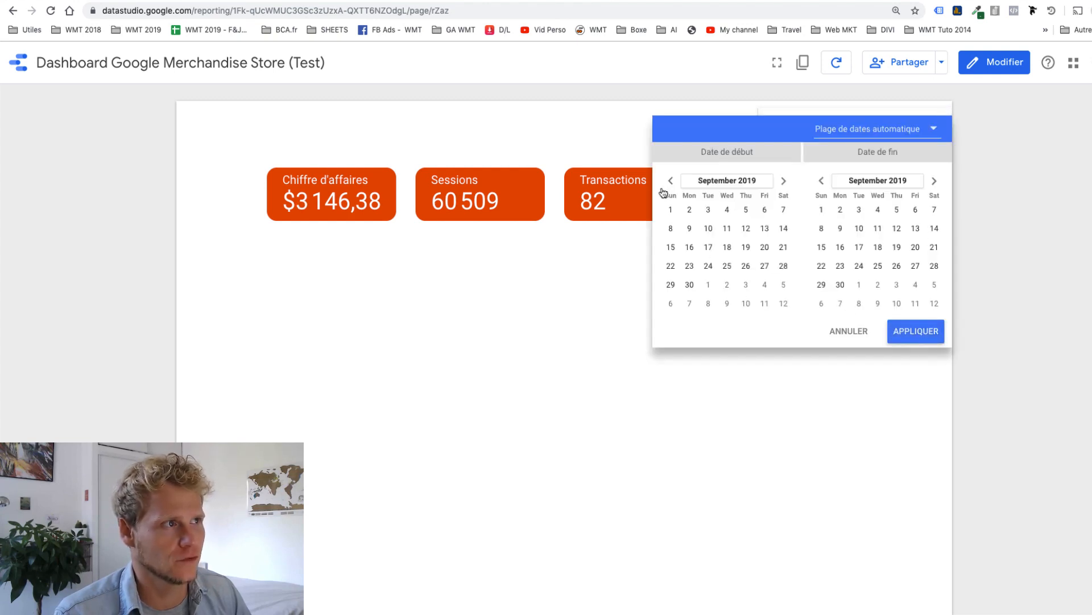
pyautogui.click(709, 182)
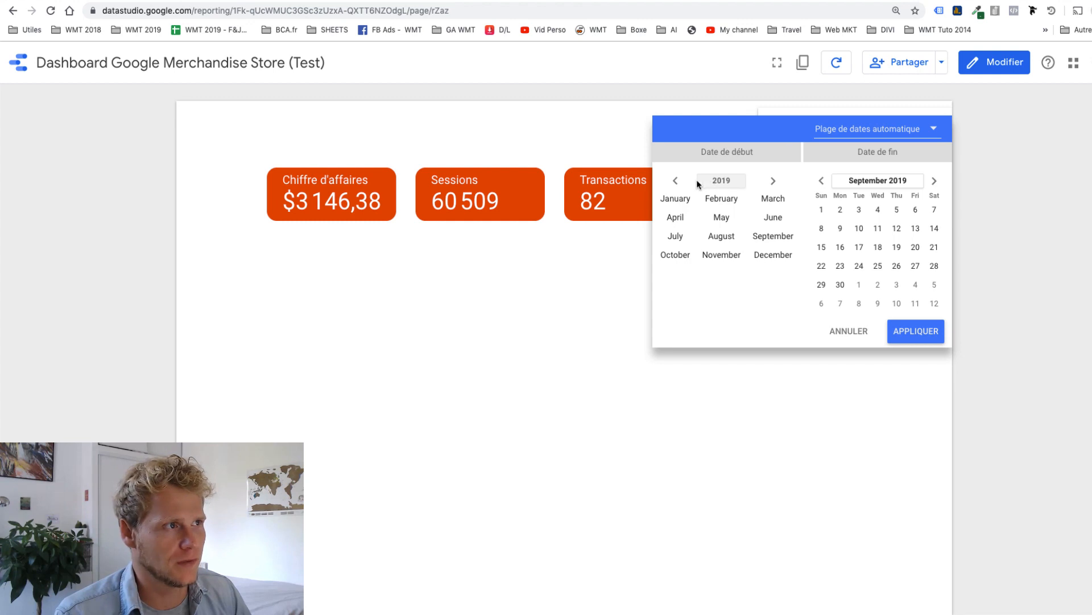
pyautogui.click(705, 181)
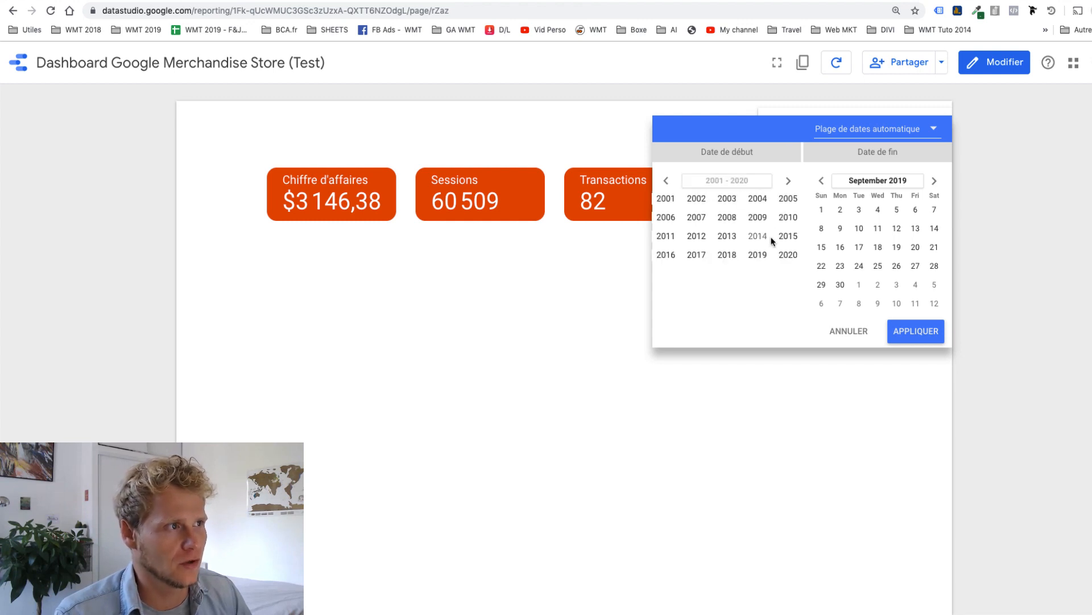
pyautogui.click(701, 257)
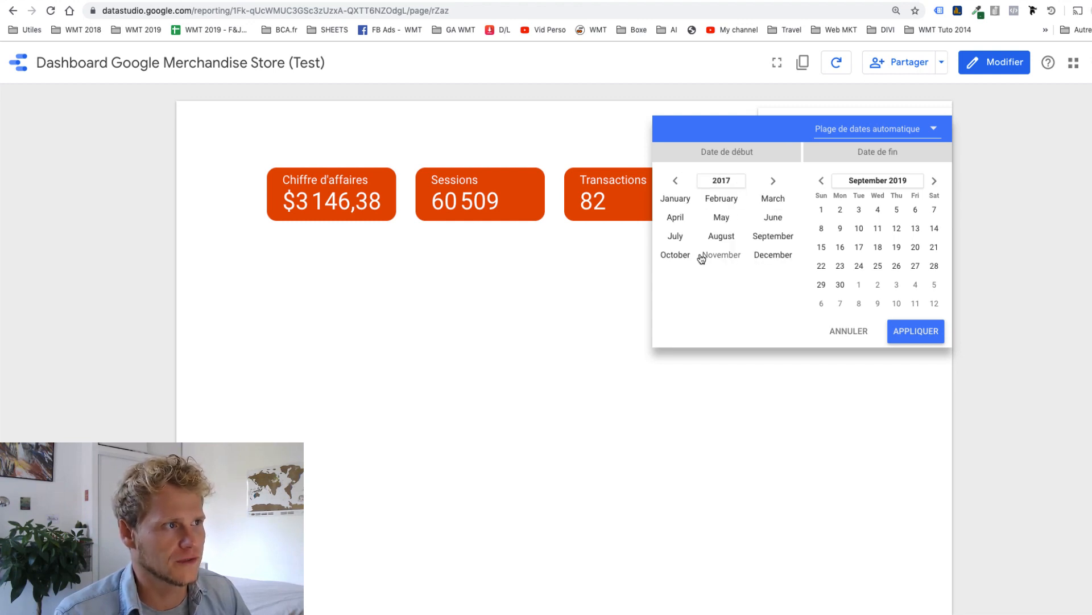
pyautogui.click(768, 256)
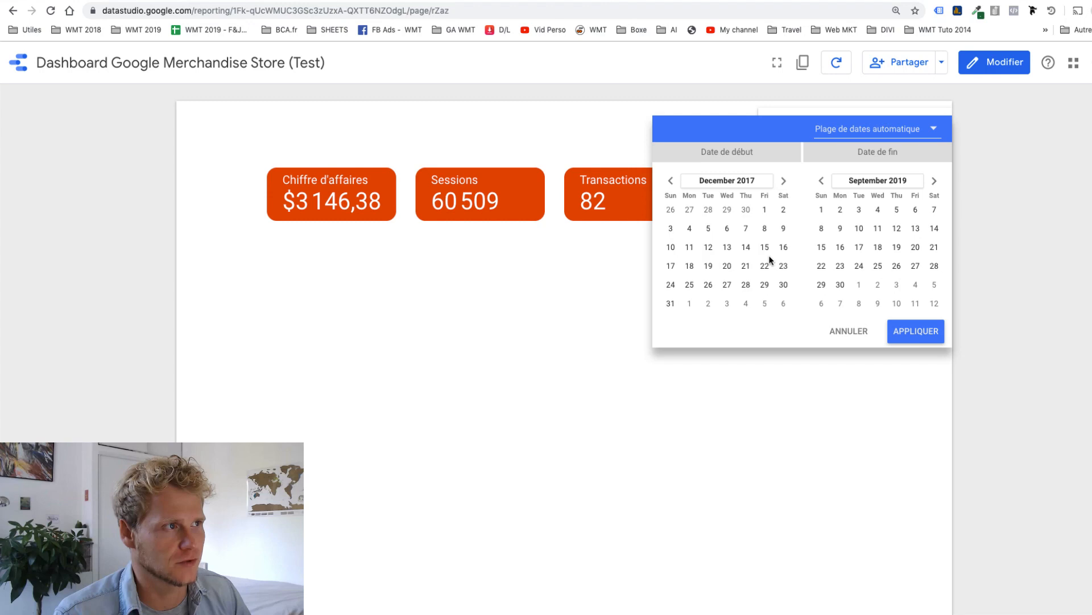
pyautogui.click(765, 209)
# Choose 31 December 2017 as the end date in the previewed date range control and apply the period.
pyautogui.click(876, 181)
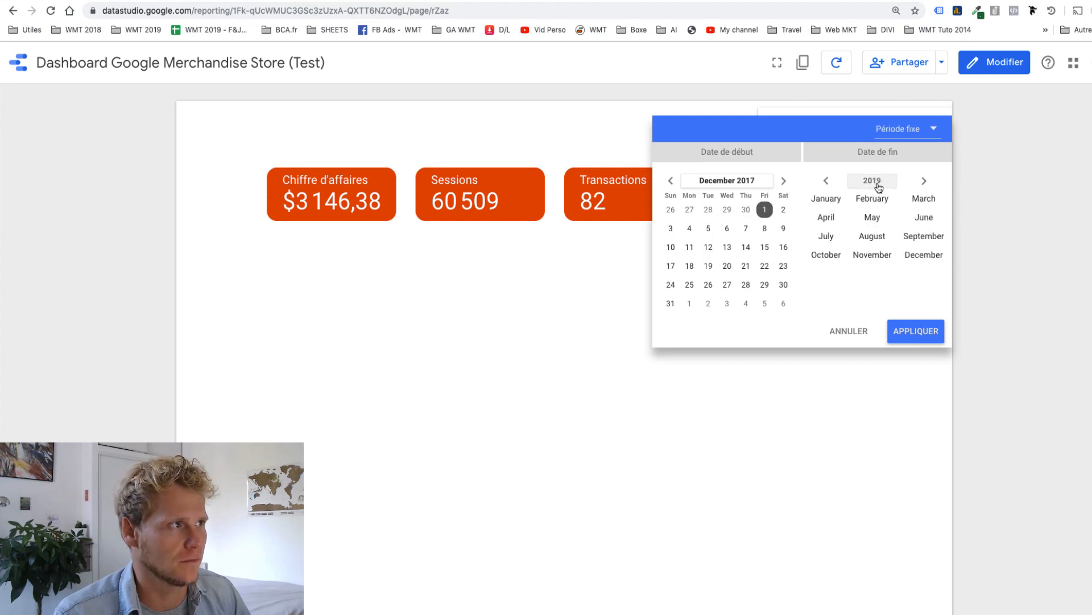
pyautogui.click(870, 180)
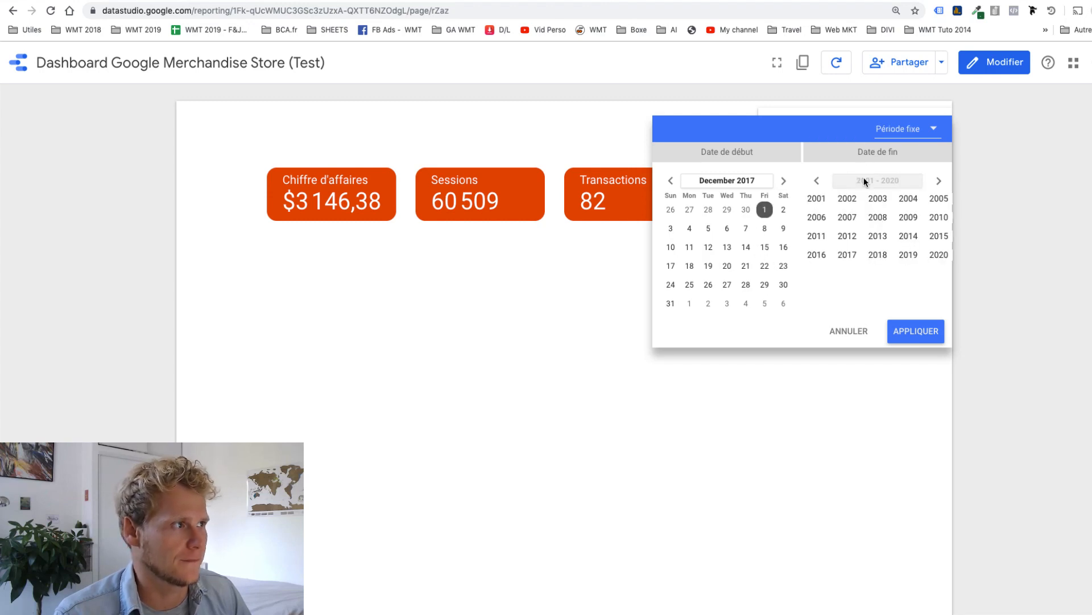
pyautogui.click(847, 254)
pyautogui.click(917, 254)
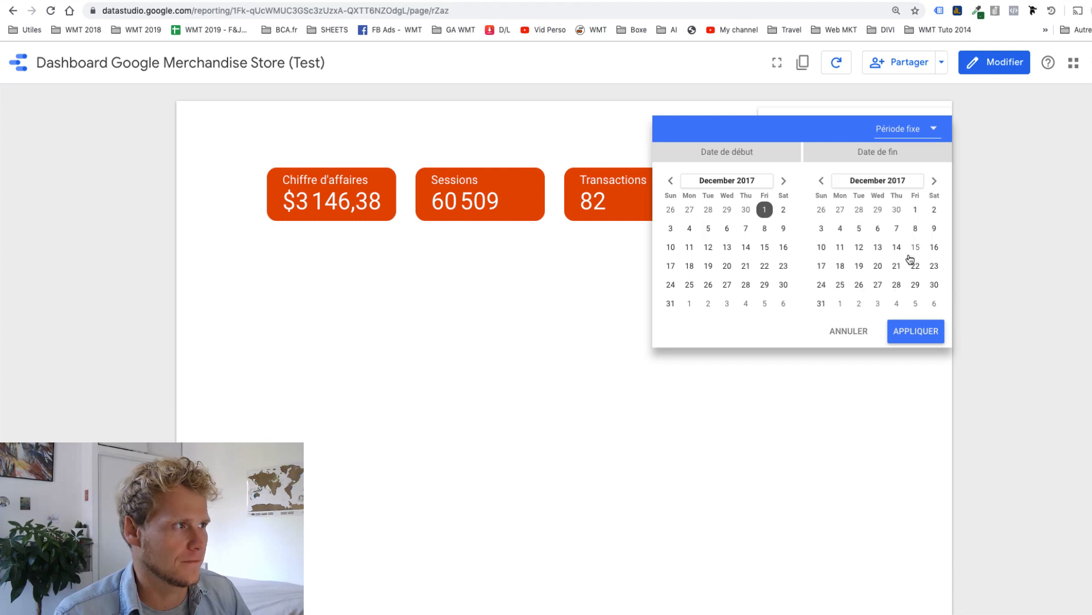
pyautogui.click(822, 303)
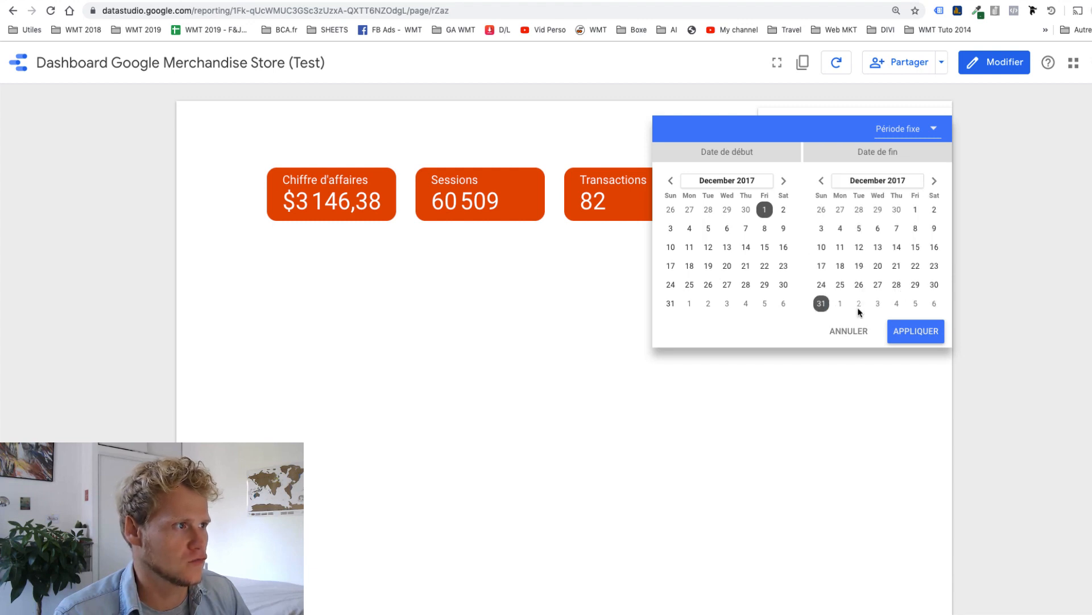
pyautogui.click(905, 332)
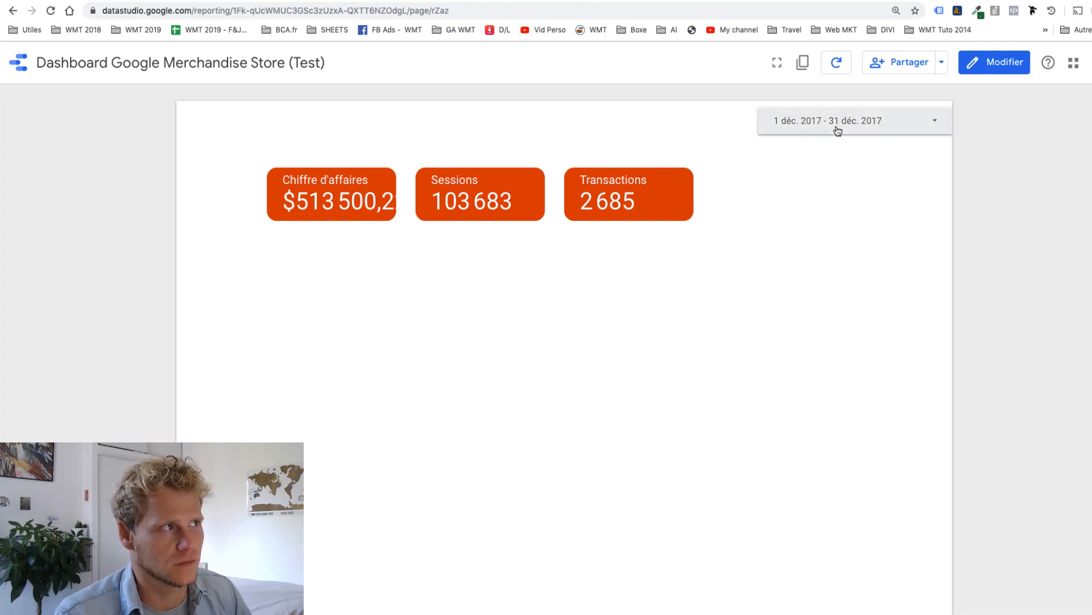
# Check the date range control's period picker once more in the preview and return to editing the report.
pyautogui.click(995, 70)
pyautogui.click(993, 66)
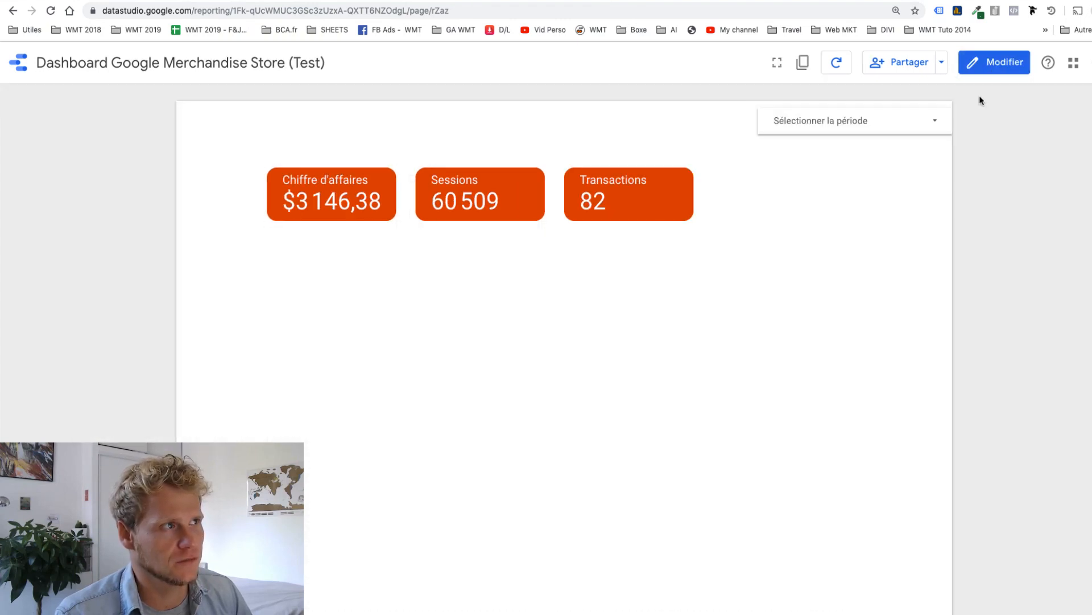
pyautogui.click(841, 129)
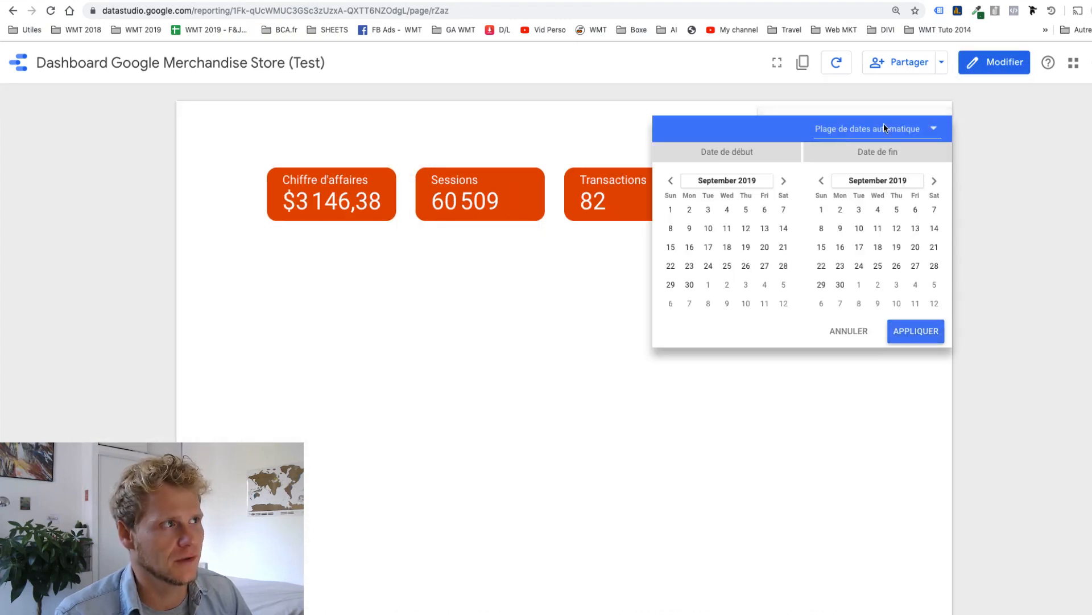
pyautogui.click(986, 141)
pyautogui.click(987, 70)
# Choose 1 December 2017 as the start date of the date range control's default period.
pyautogui.click(806, 149)
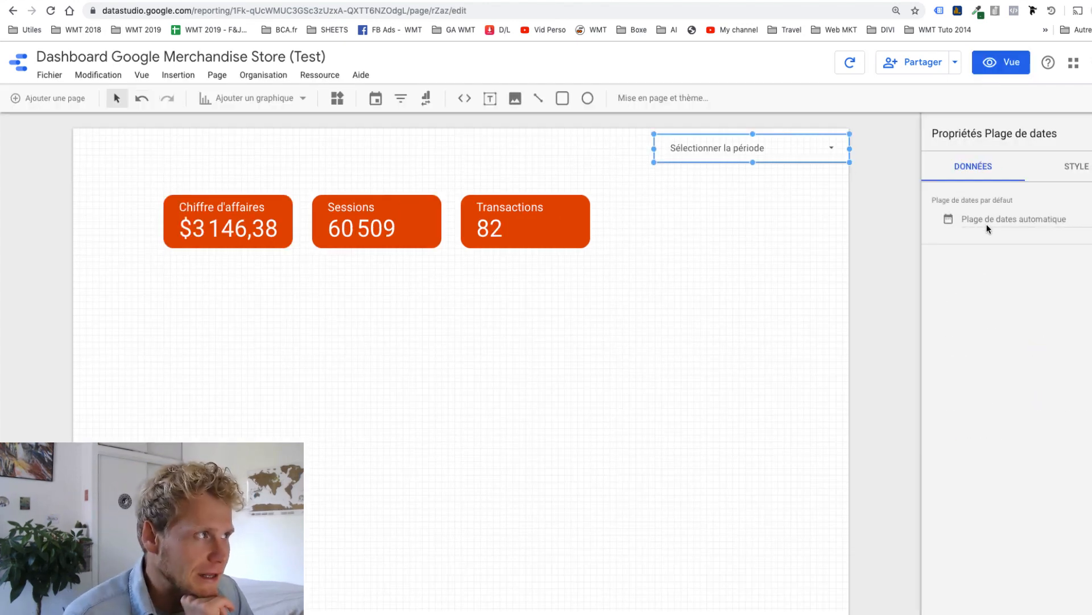
pyautogui.click(990, 223)
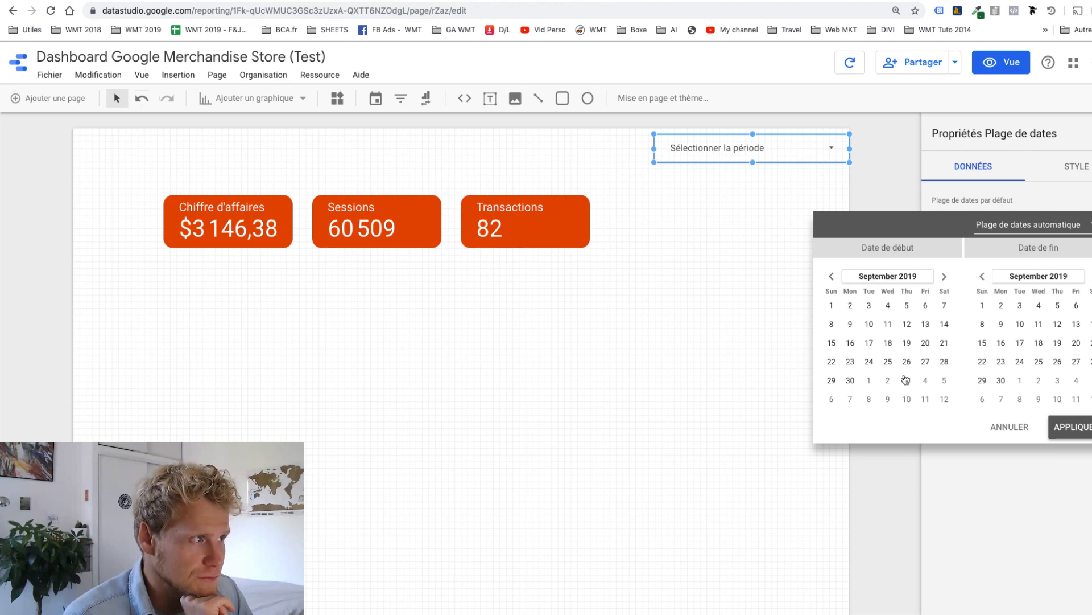
pyautogui.click(860, 281)
pyautogui.click(875, 282)
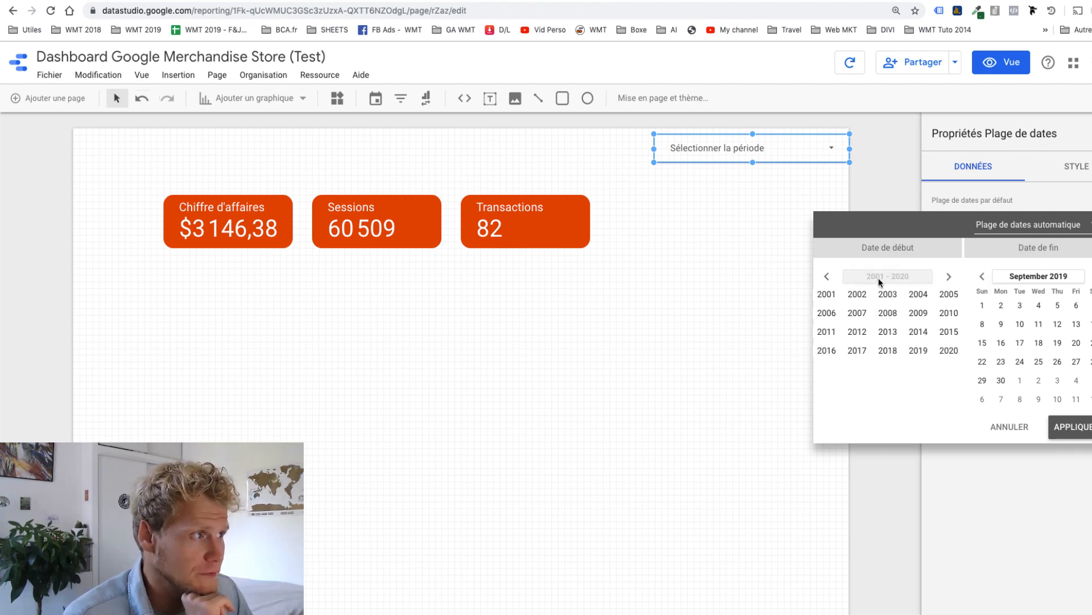
pyautogui.click(857, 350)
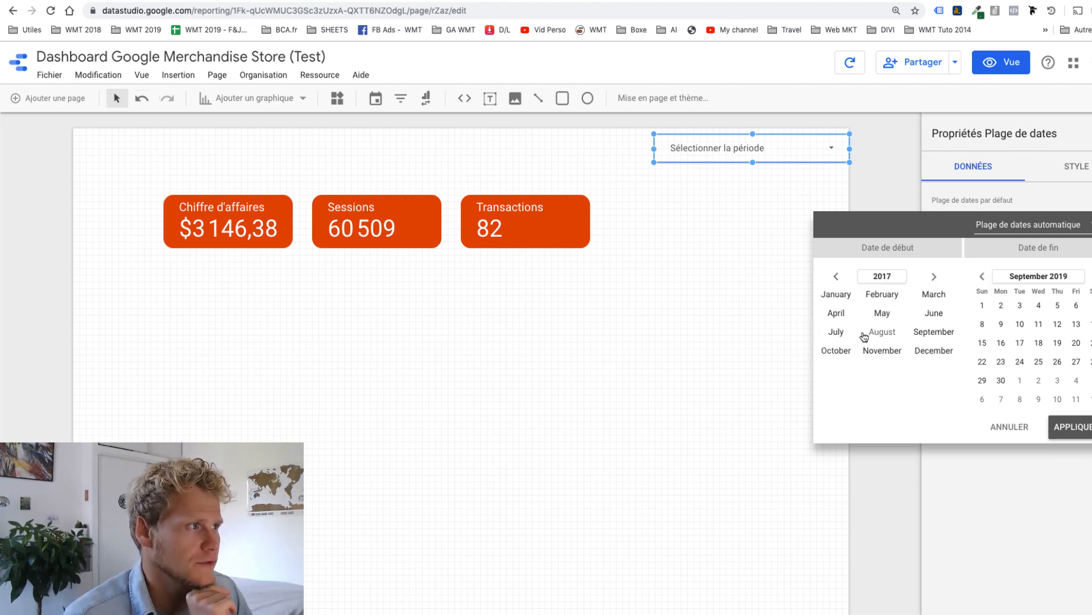
pyautogui.click(928, 350)
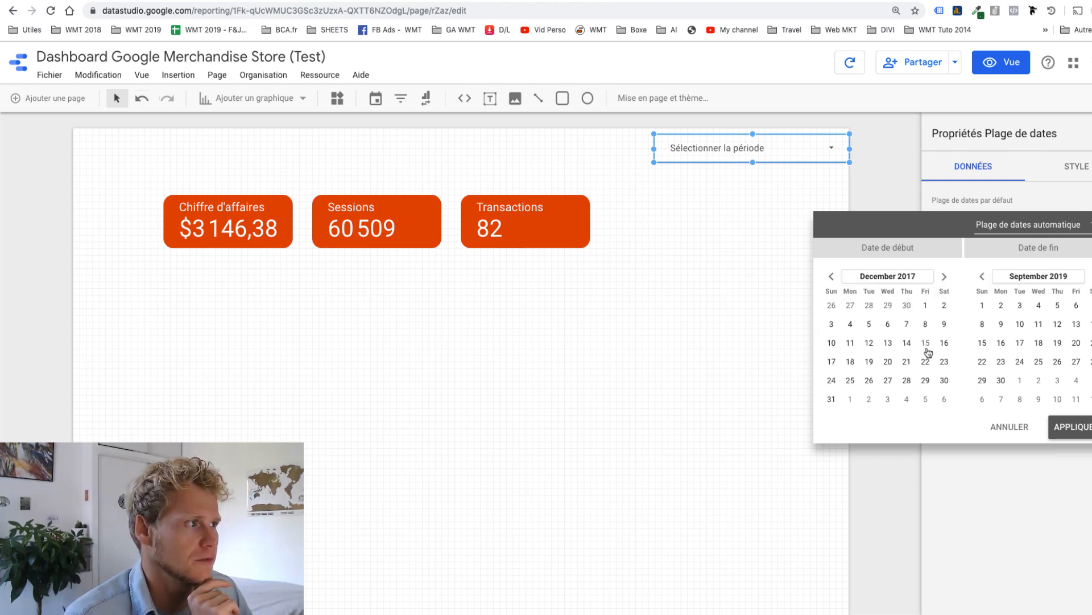
pyautogui.click(925, 305)
# Choose 31 December 2017 as the end date of the date range control's default period.
pyautogui.click(1024, 276)
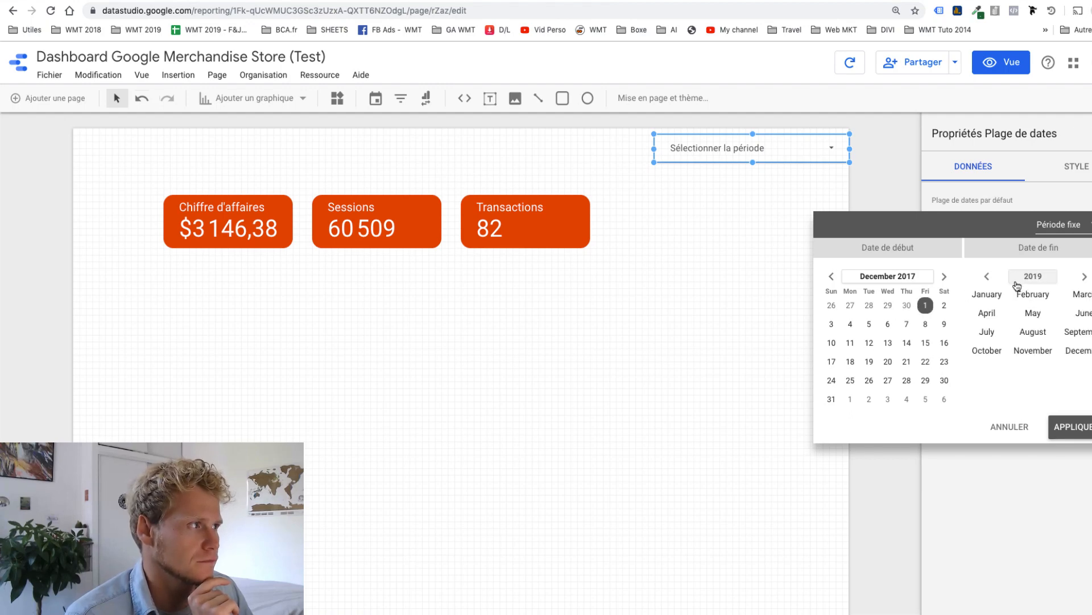
pyautogui.click(1036, 276)
pyautogui.click(1007, 350)
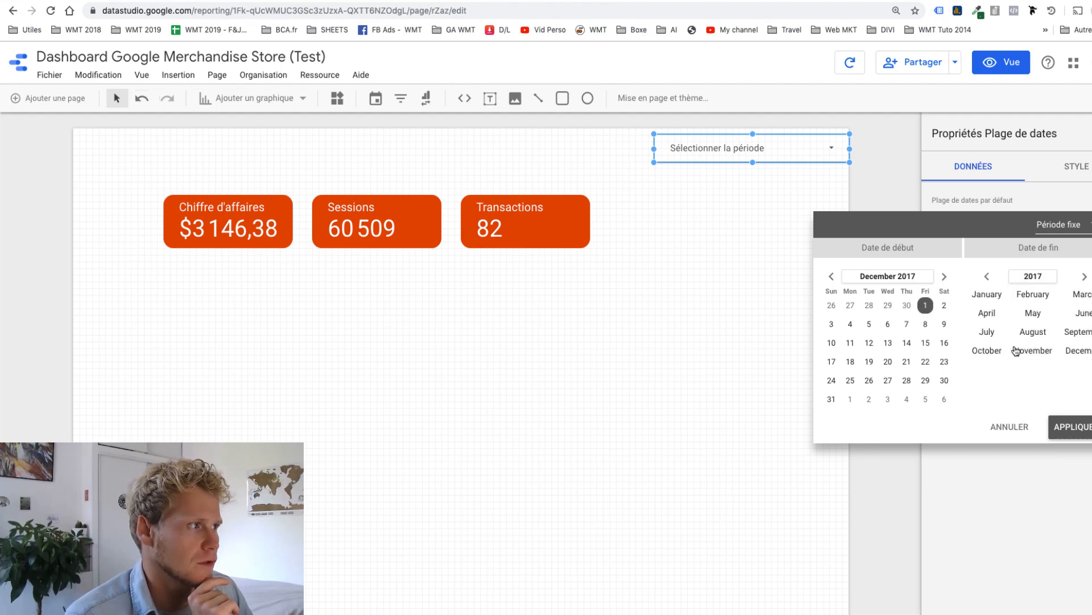
pyautogui.click(1074, 350)
pyautogui.click(982, 399)
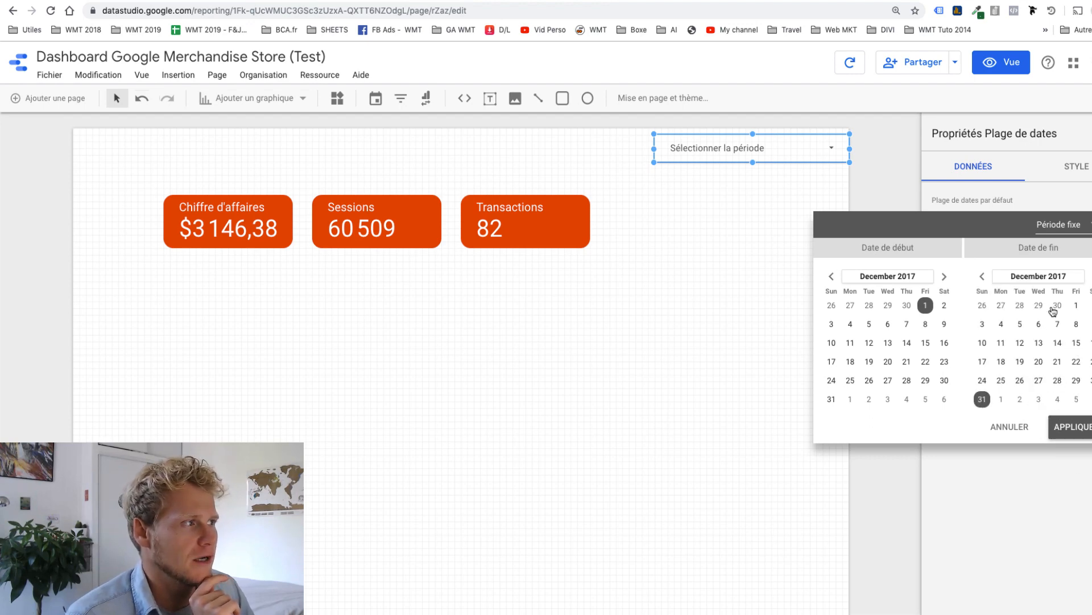
# Look through the preset periods offered for the default date range, from fixed and rolling periods to the automatic and advanced ranges.
pyautogui.click(1084, 227)
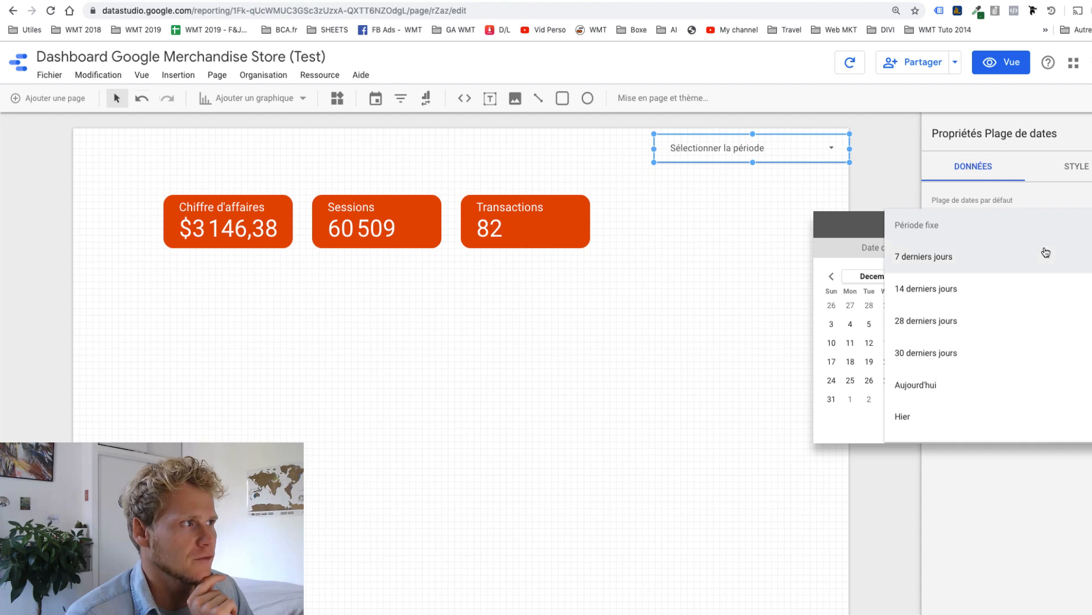
pyautogui.scroll(-3, 1046, 250)
pyautogui.scroll(-8, 1045, 252)
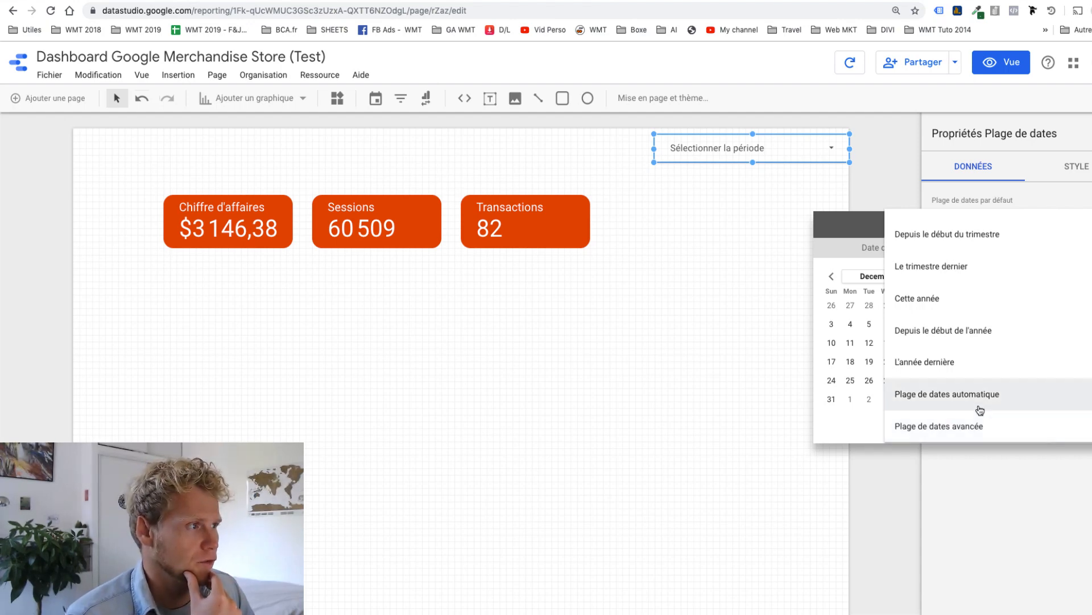
pyautogui.scroll(1, 979, 373)
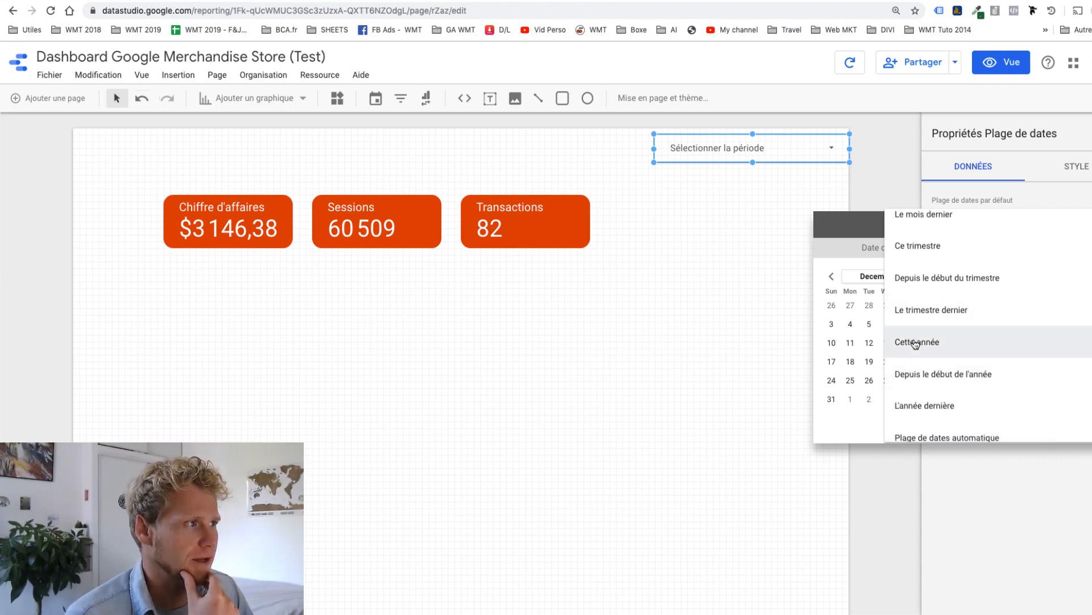
pyautogui.scroll(3, 922, 336)
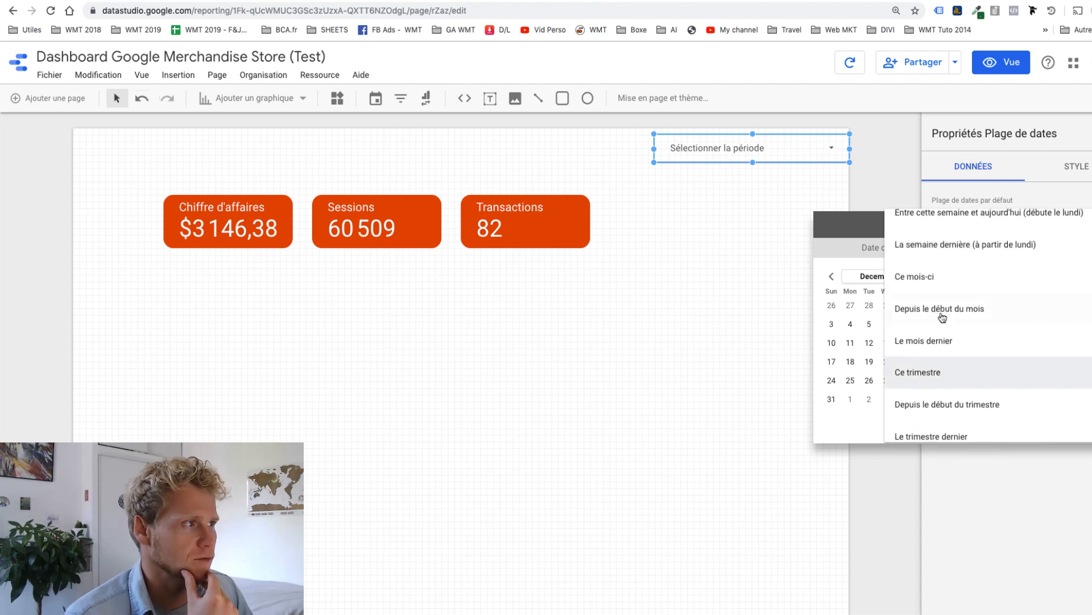
pyautogui.click(917, 283)
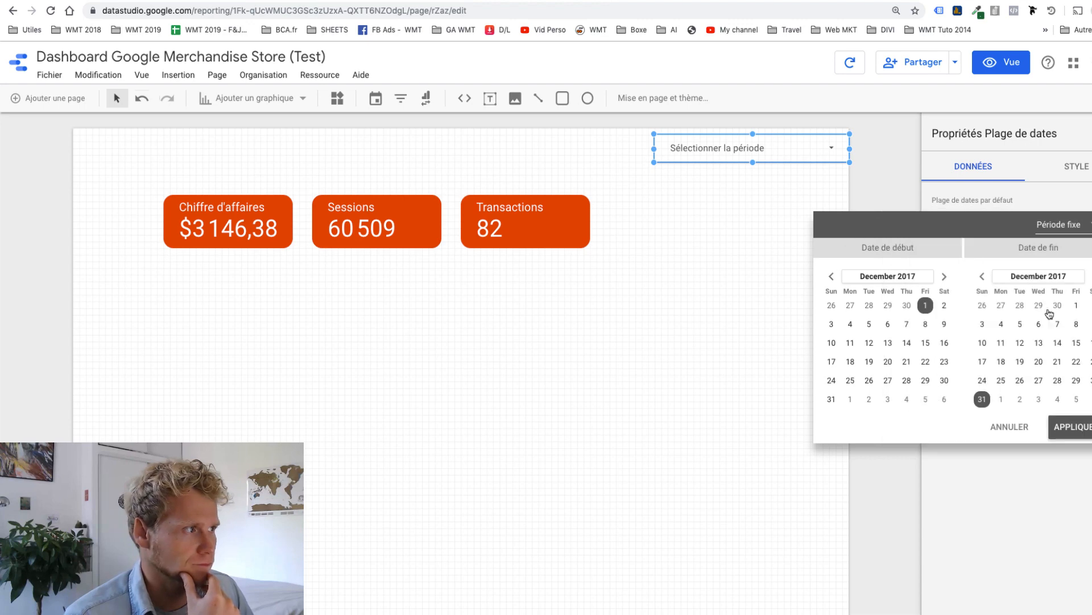
# Apply the fixed December 2017 default period and check the report in view mode before returning to editing.
pyautogui.click(1080, 428)
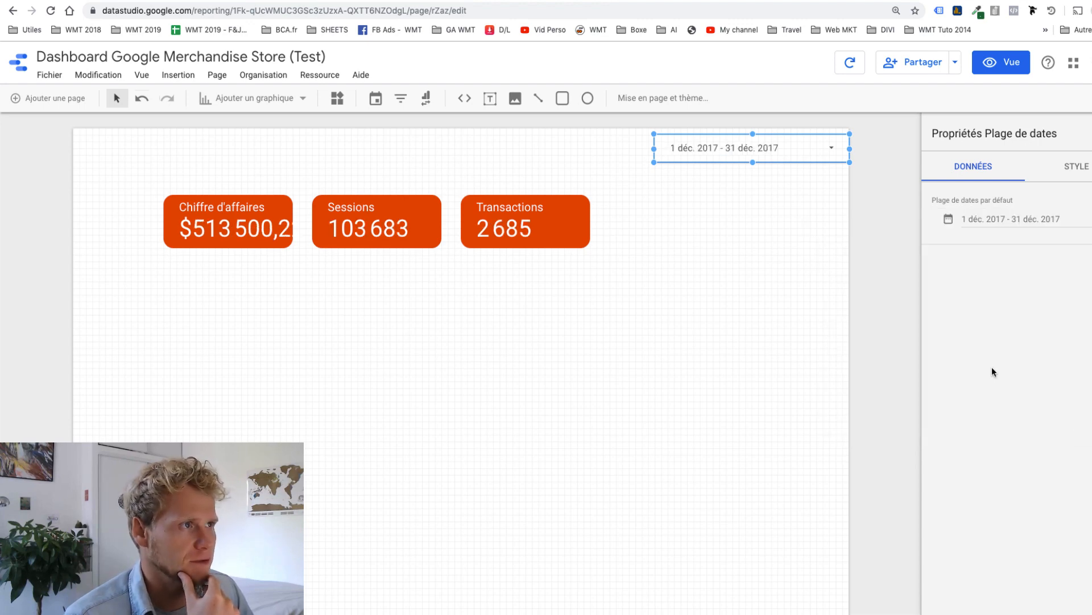
pyautogui.click(1003, 62)
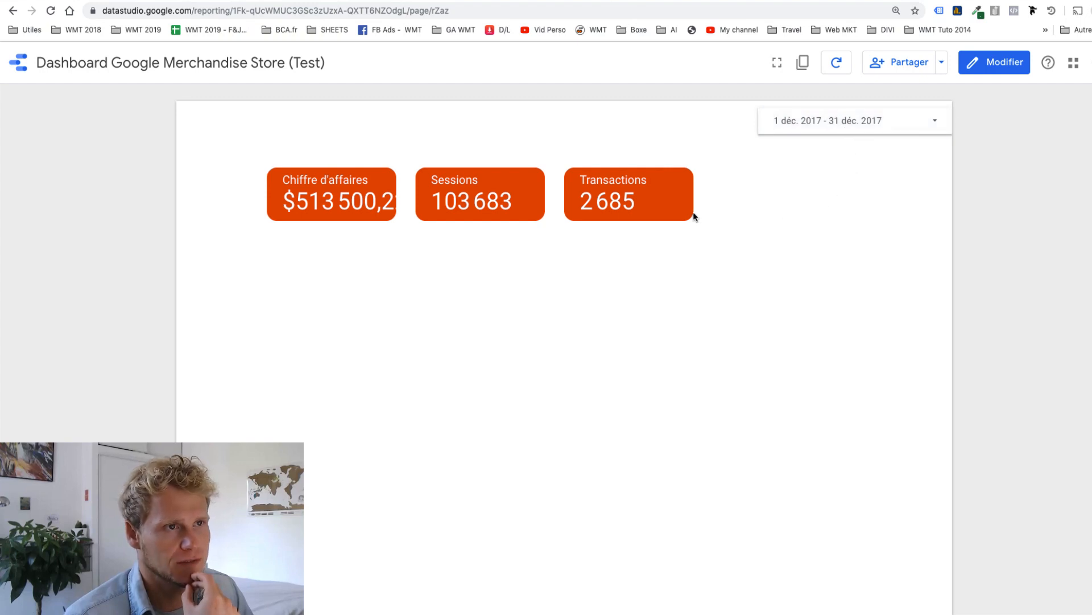
pyautogui.click(1008, 68)
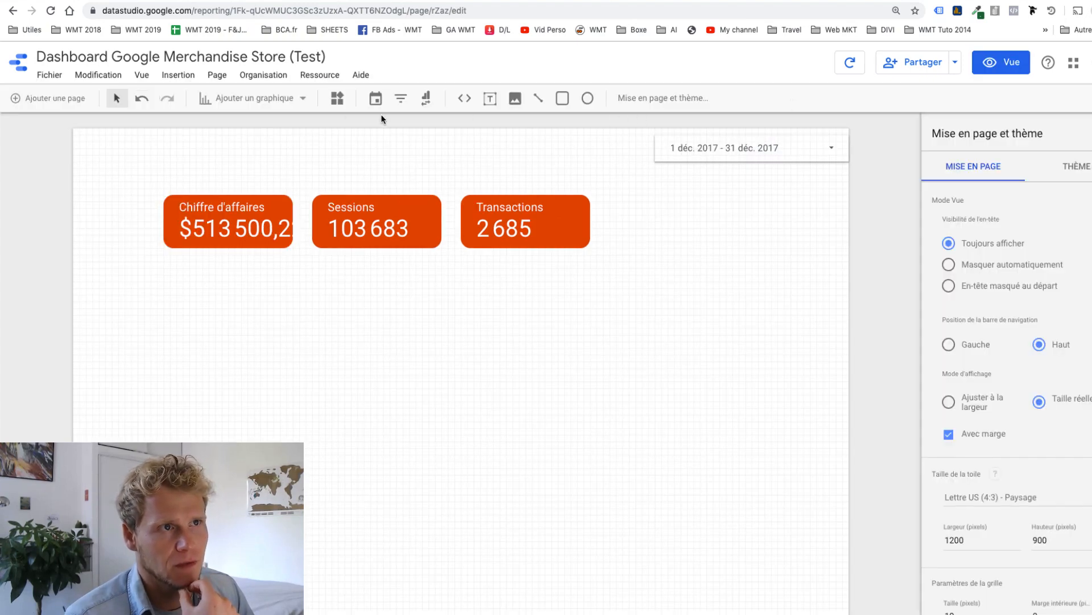
# Add a time series chart beneath the scorecards, extending from the first scorecard to beyond the third.
pyautogui.click(251, 98)
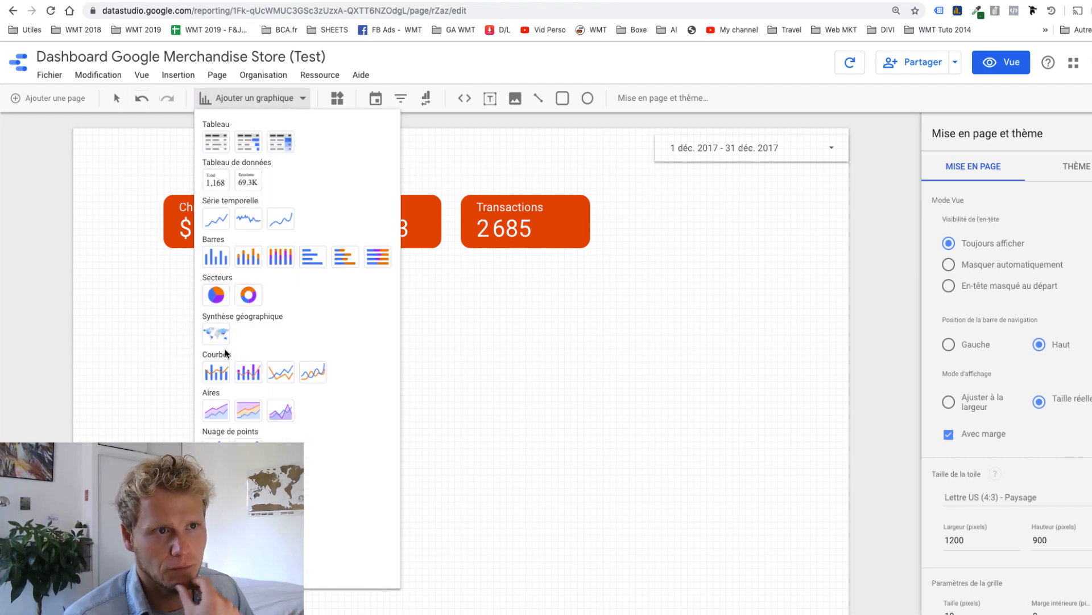
pyautogui.click(210, 215)
pyautogui.moveTo(171, 275); pyautogui.dragTo(723, 458)
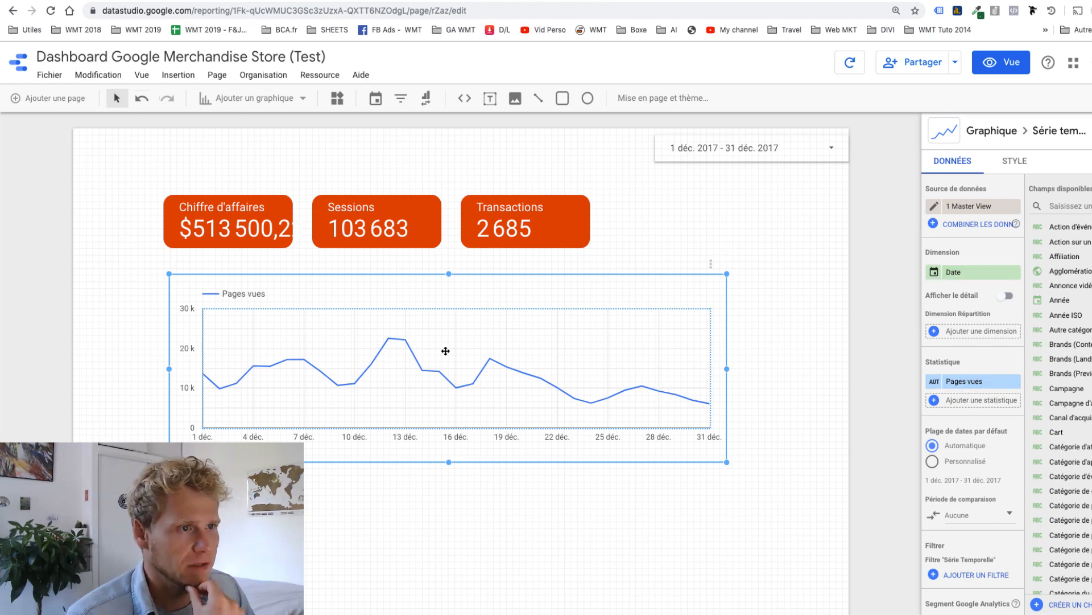
# Change the time series chart's metric to Chiffre d'affaires.
pyautogui.click(965, 382)
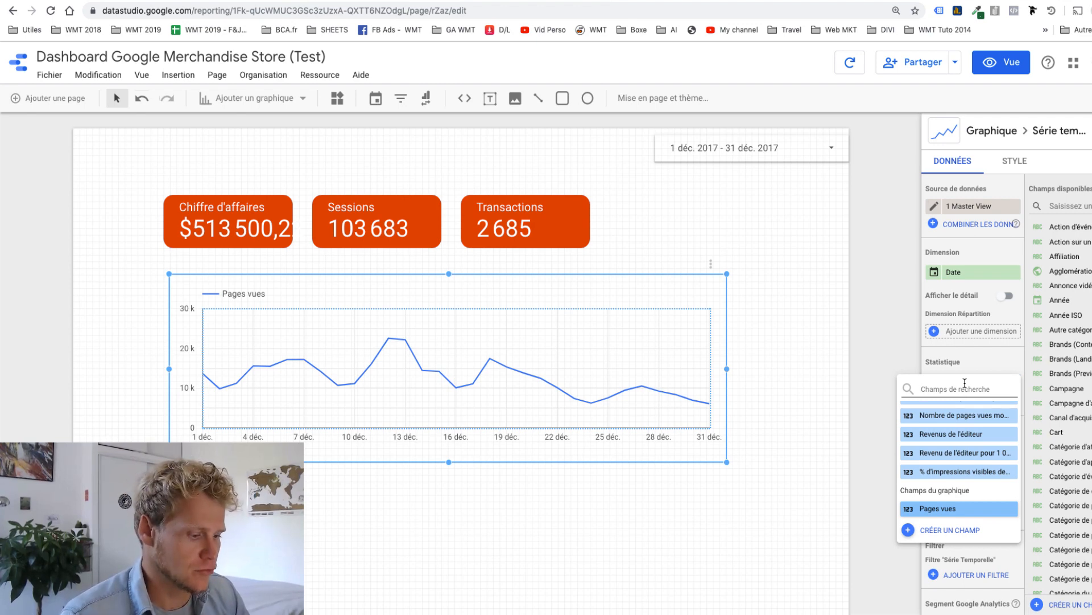
pyautogui.write('chiffres')
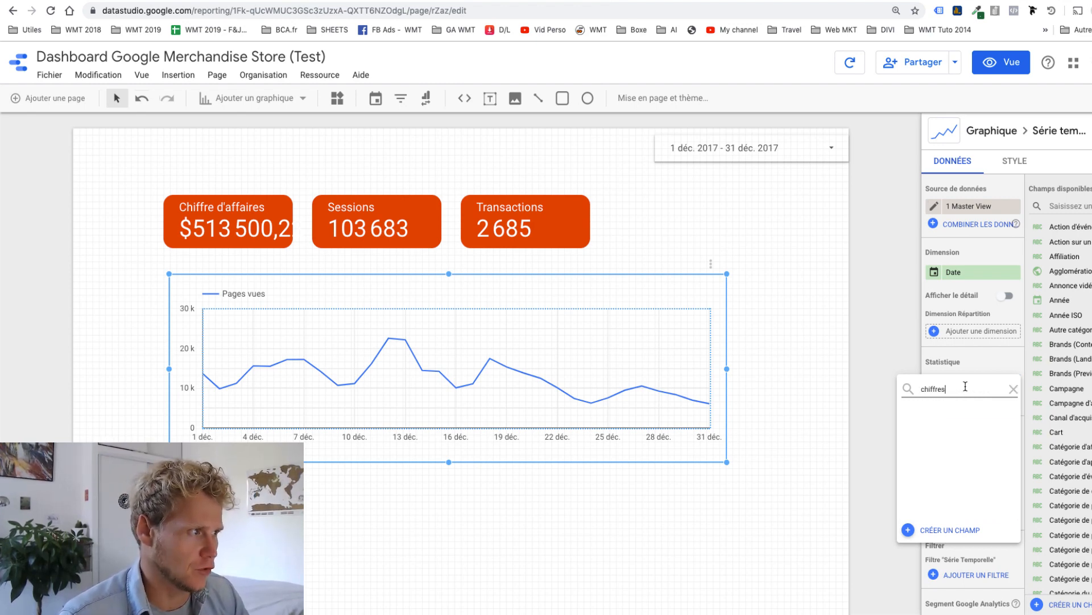
pyautogui.press('BackSpace')
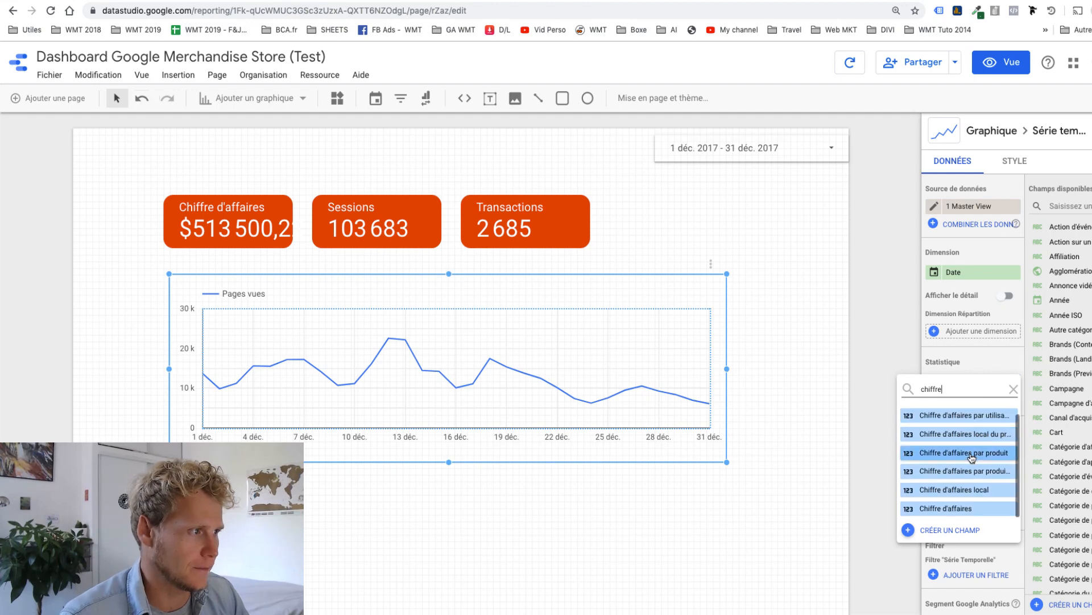
pyautogui.click(940, 509)
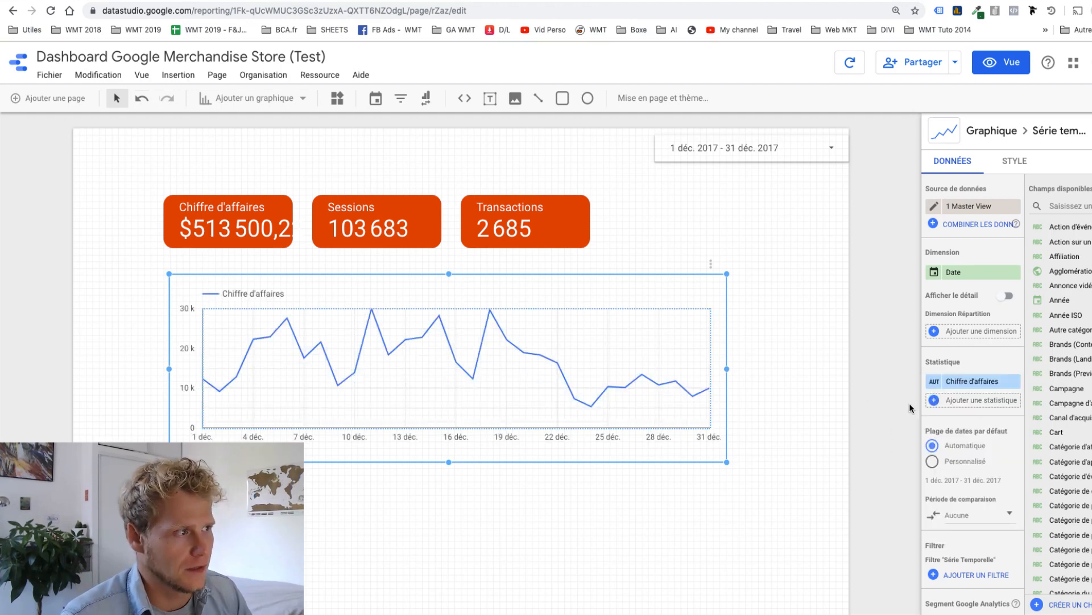
# Add Sessions as a second metric to the time series chart.
pyautogui.click(958, 400)
pyautogui.write('se')
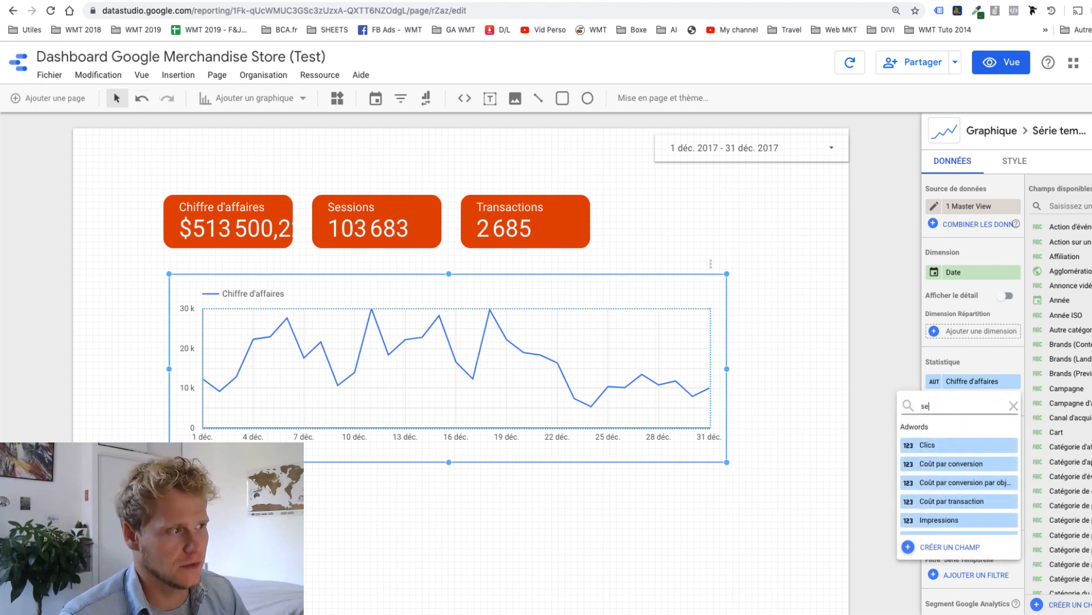
pyautogui.write('ssions')
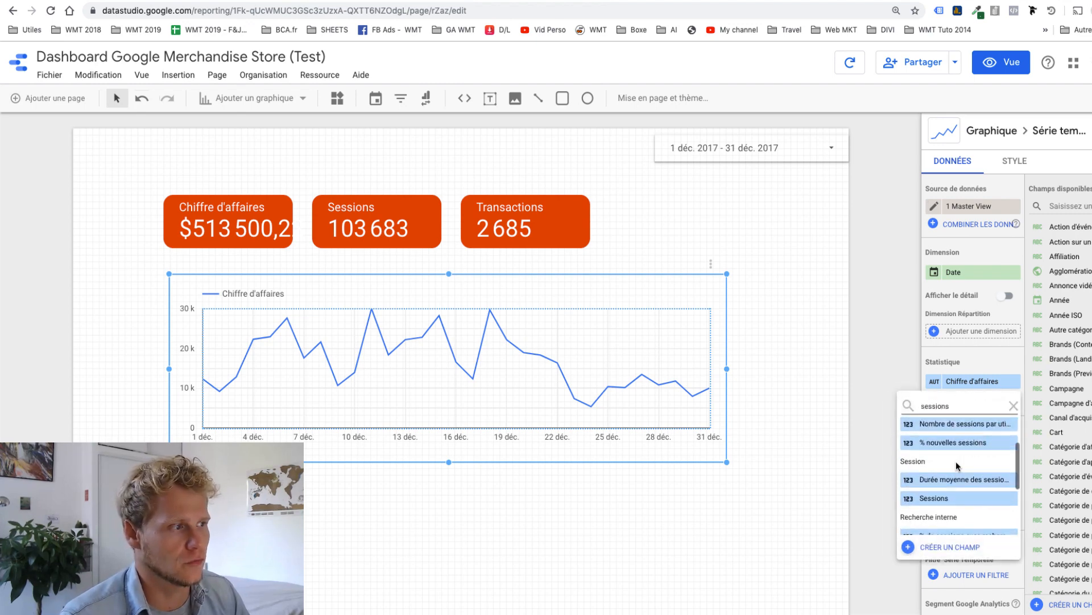
pyautogui.scroll(-3, 956, 464)
pyautogui.click(945, 481)
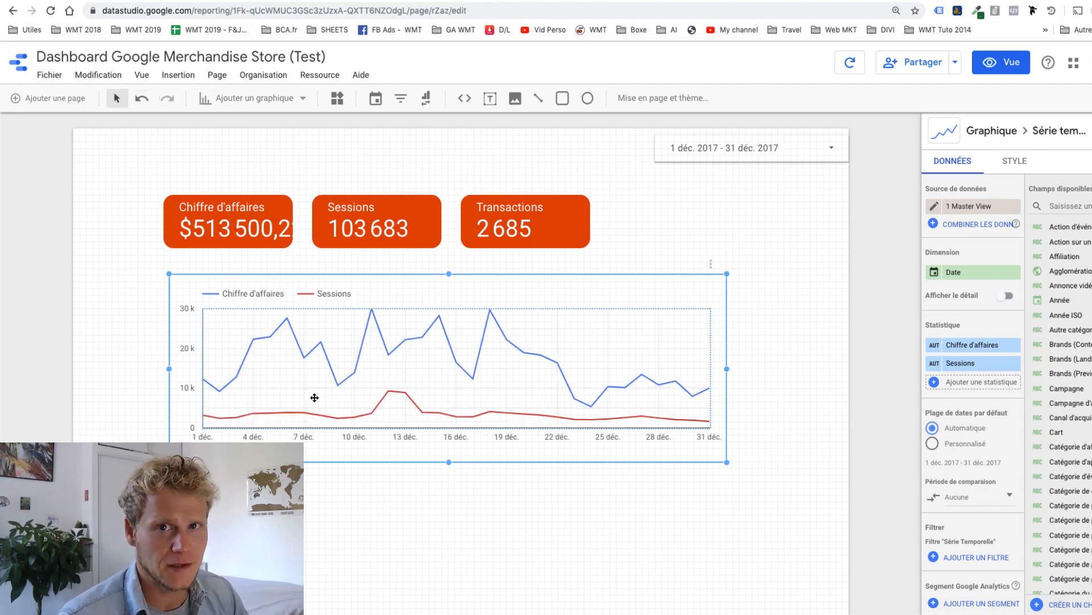
# Display the Chiffre d'affaires series as dark green bars, trying its data labels on and leaving them off.
pyautogui.click(1023, 163)
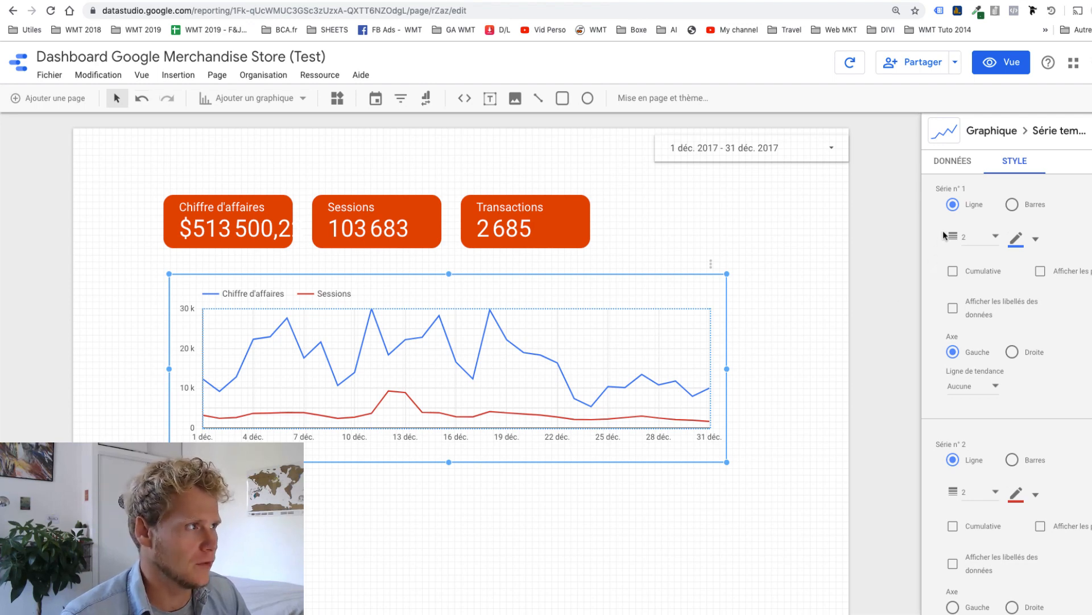
pyautogui.click(1011, 206)
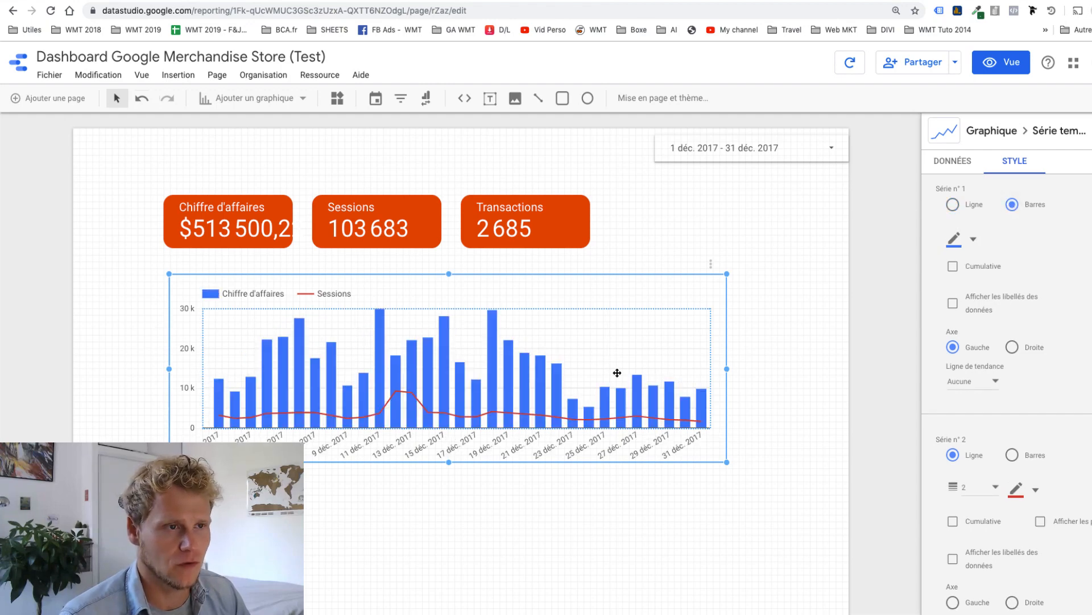
pyautogui.click(953, 304)
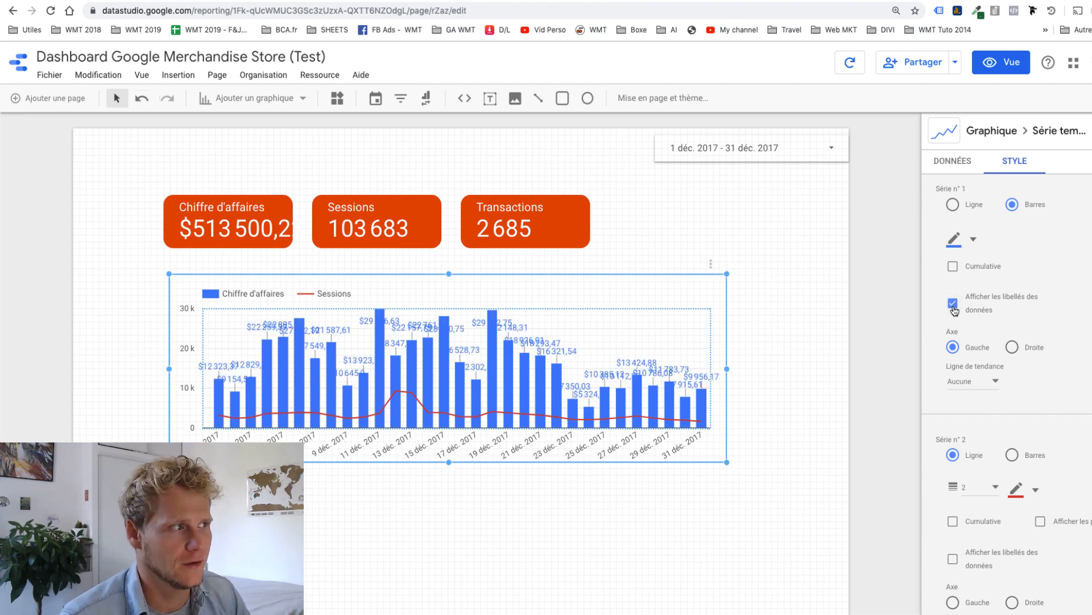
pyautogui.click(954, 309)
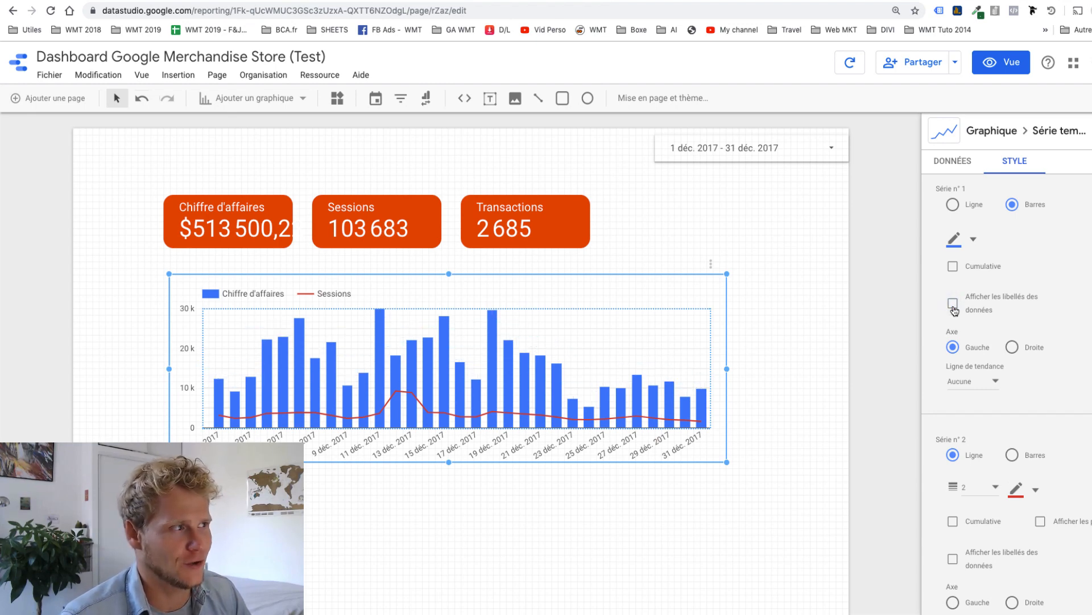
pyautogui.click(975, 241)
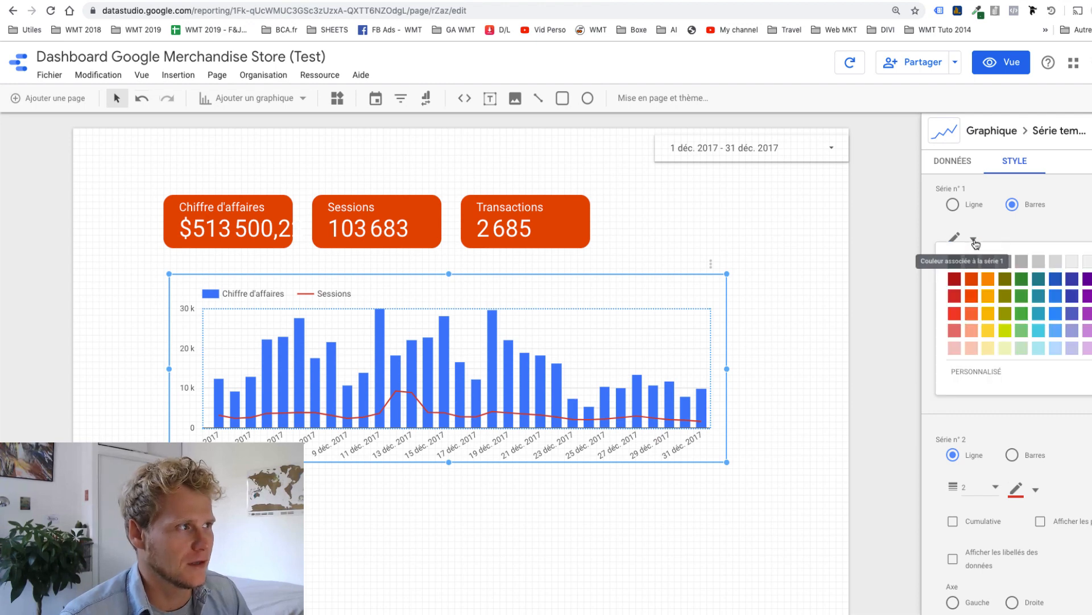
pyautogui.click(1022, 281)
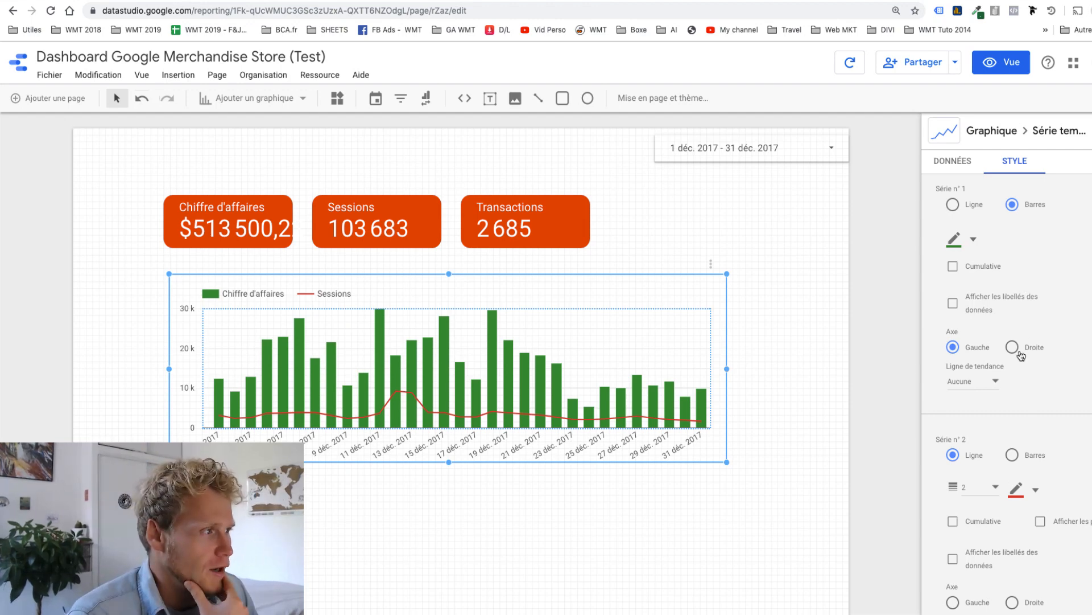
# Show data points on the Sessions line and make the time series chart slightly taller by extending its lower edge.
pyautogui.scroll(-2, 1021, 355)
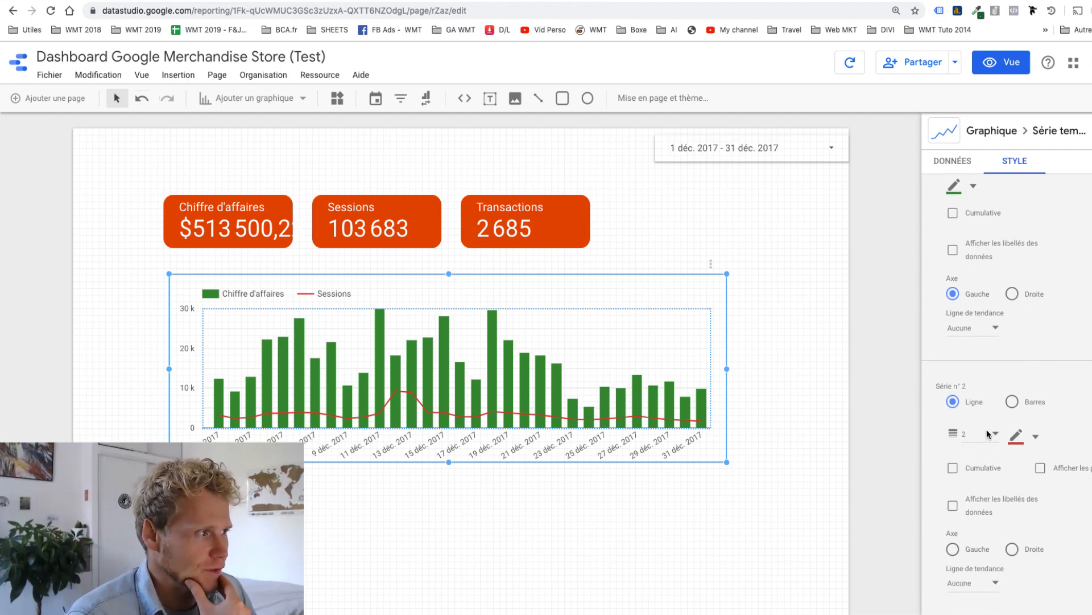
pyautogui.click(1041, 467)
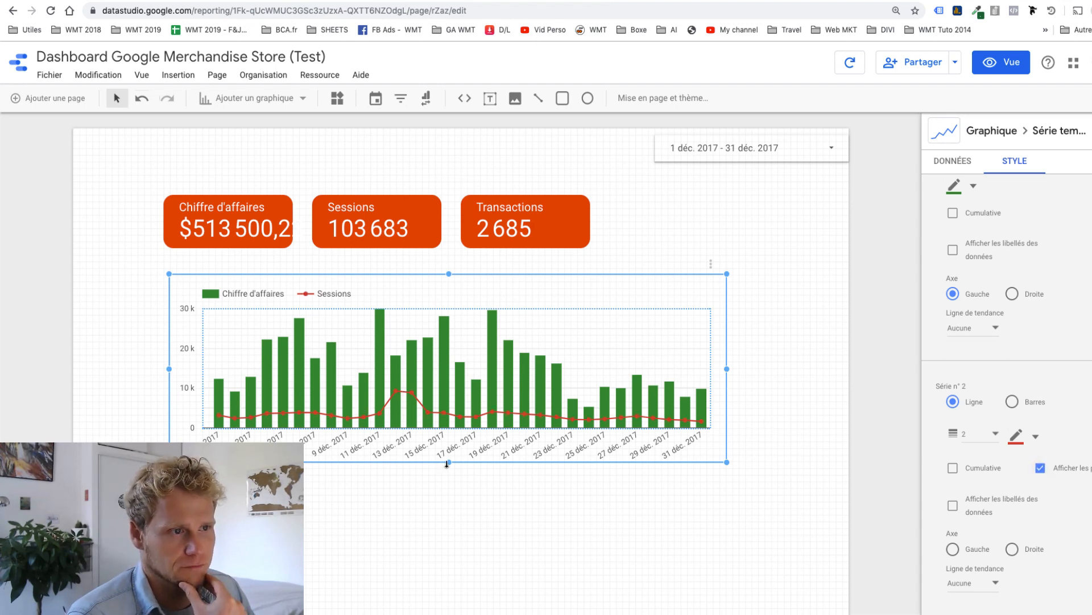
pyautogui.moveTo(448, 462); pyautogui.dragTo(449, 487)
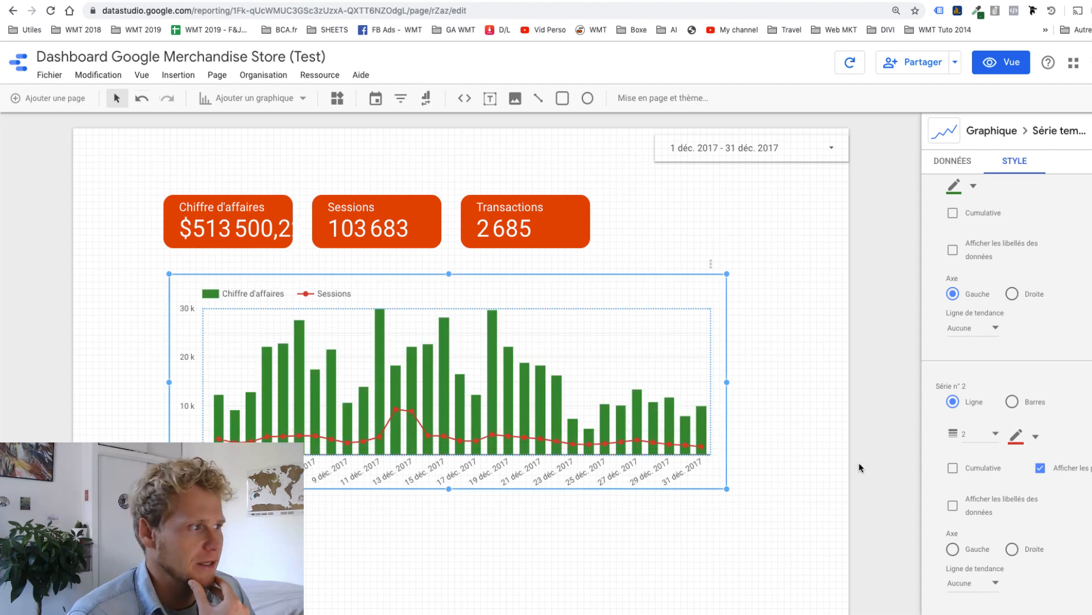
pyautogui.scroll(-2, 968, 493)
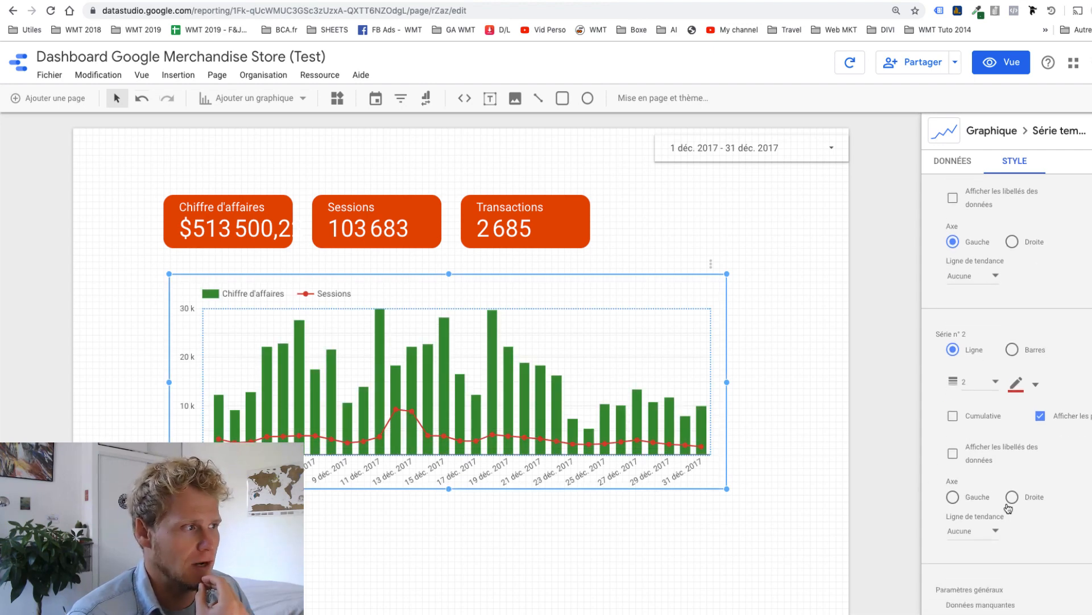
# Plot the Sessions series on the right axis and preview the dashboard before returning to editing.
pyautogui.click(1011, 499)
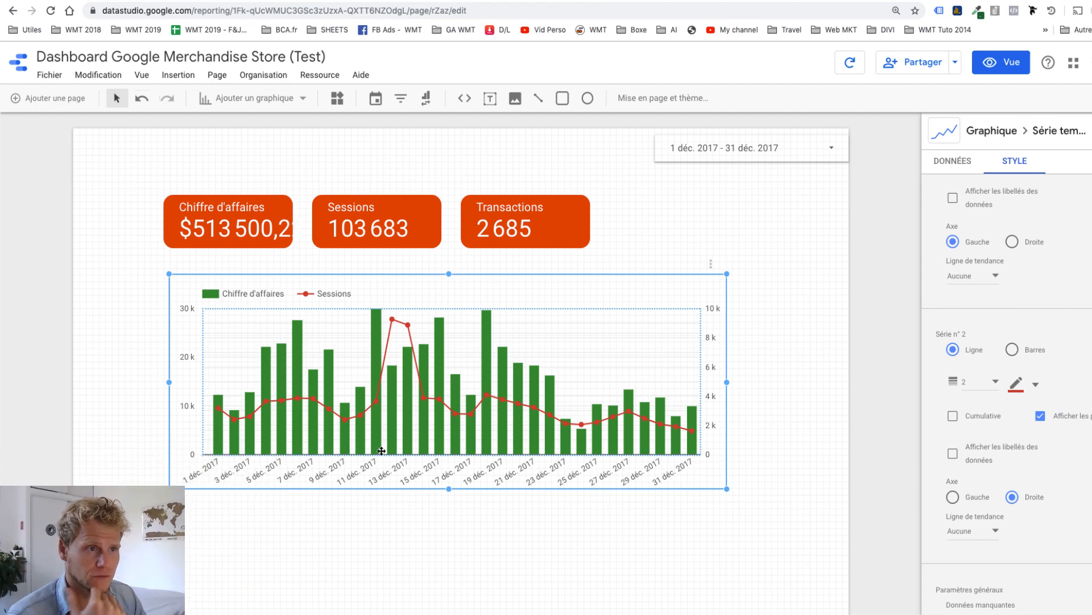
pyautogui.click(942, 167)
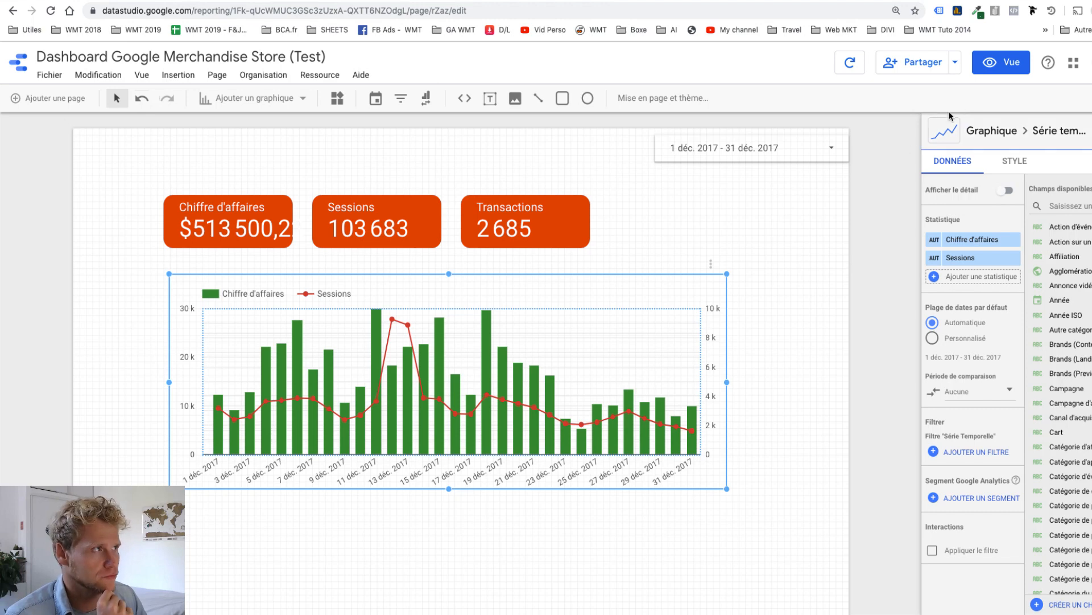
pyautogui.click(1001, 62)
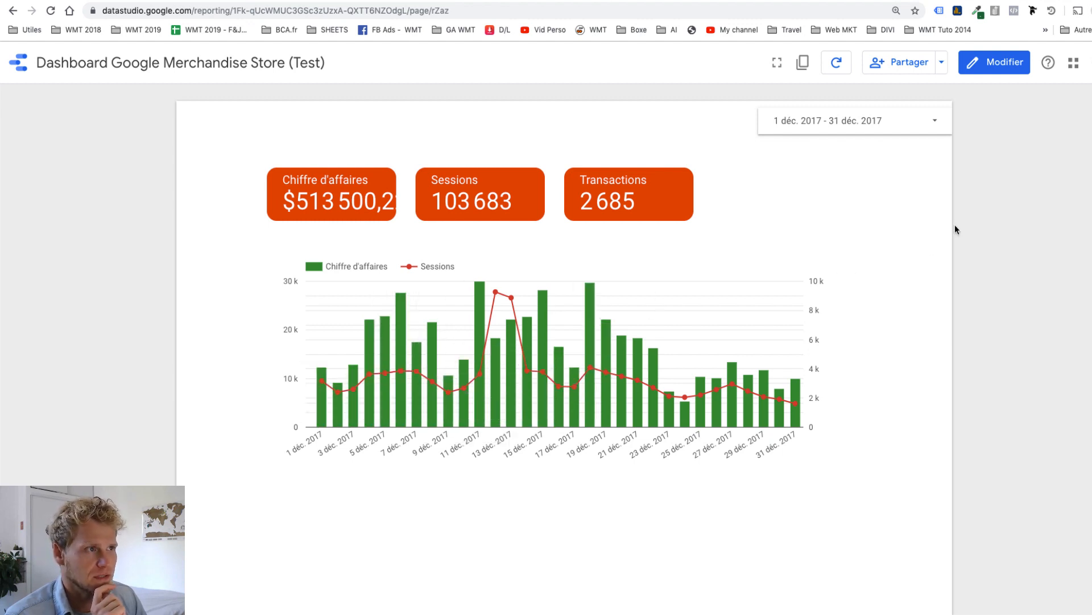
pyautogui.click(990, 76)
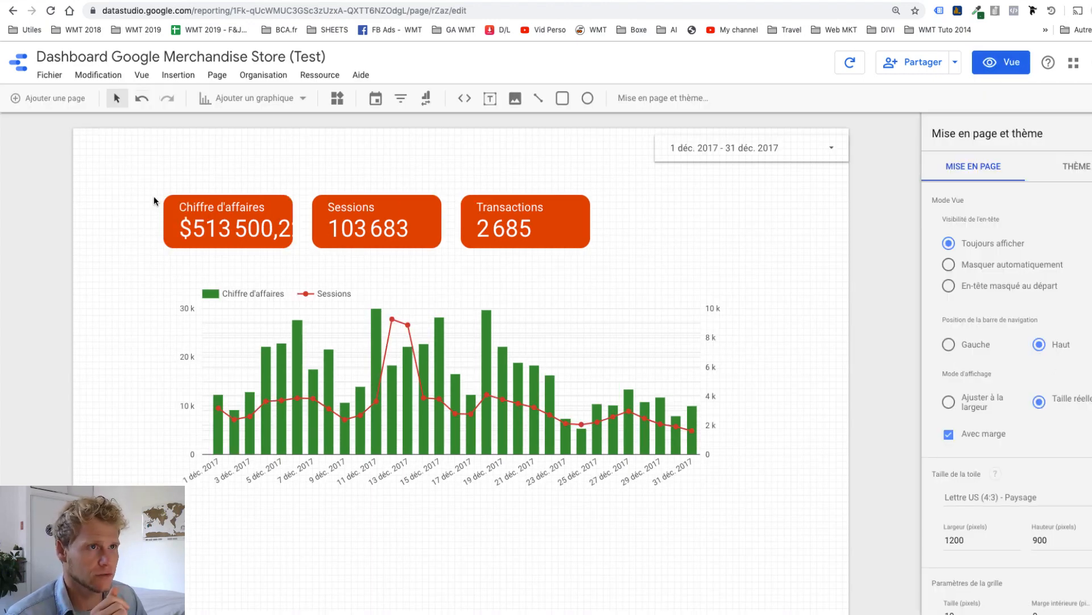
# Add a donut chart in the empty area below the right half of the time series chart.
pyautogui.click(273, 102)
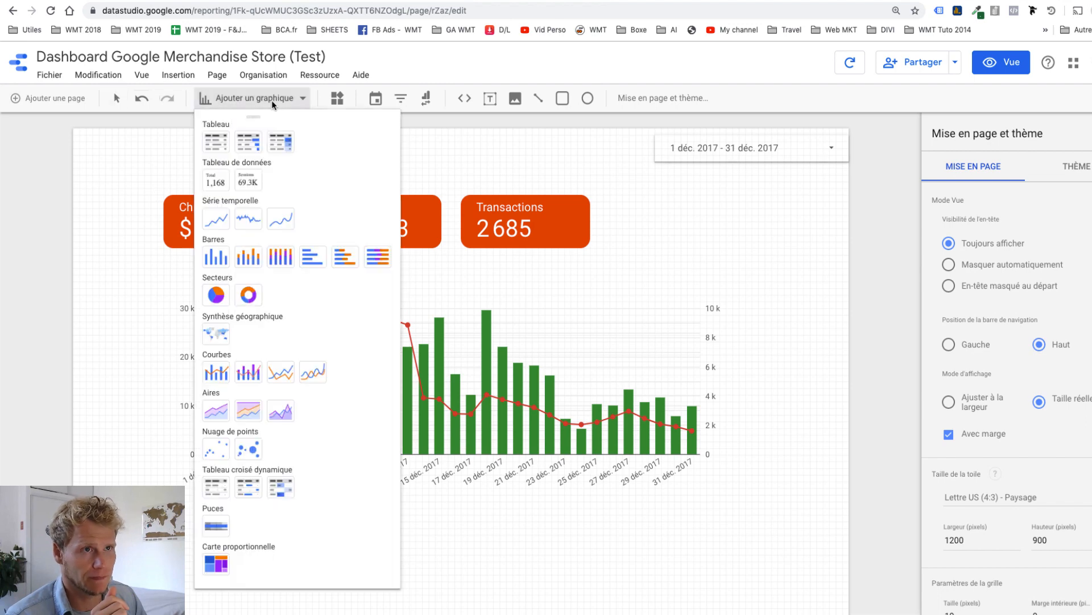
pyautogui.click(245, 297)
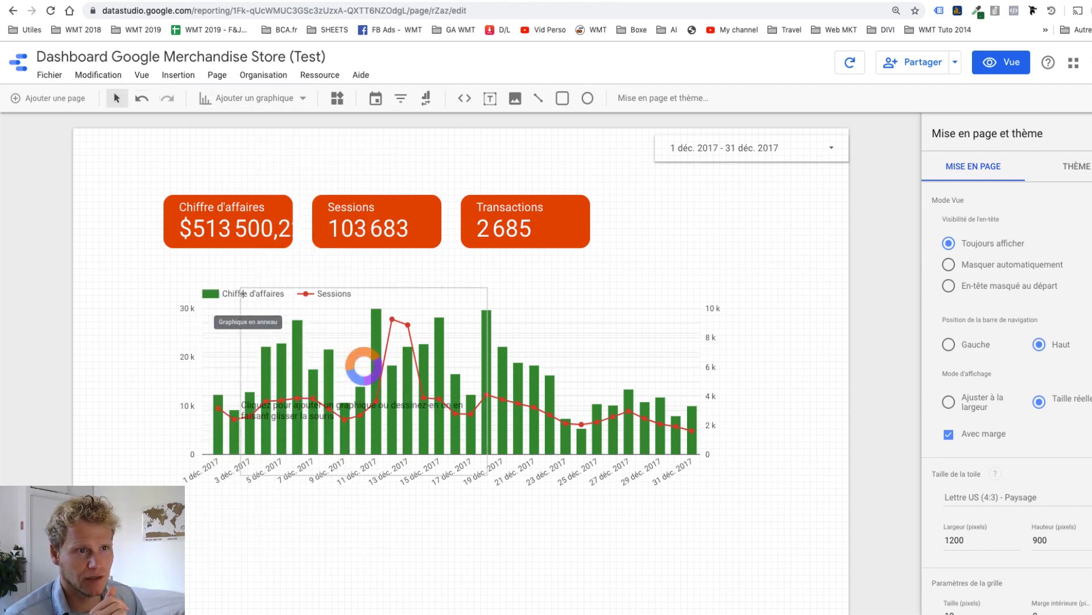
pyautogui.scroll(-3, 558, 347)
pyautogui.moveTo(521, 380); pyautogui.dragTo(724, 486)
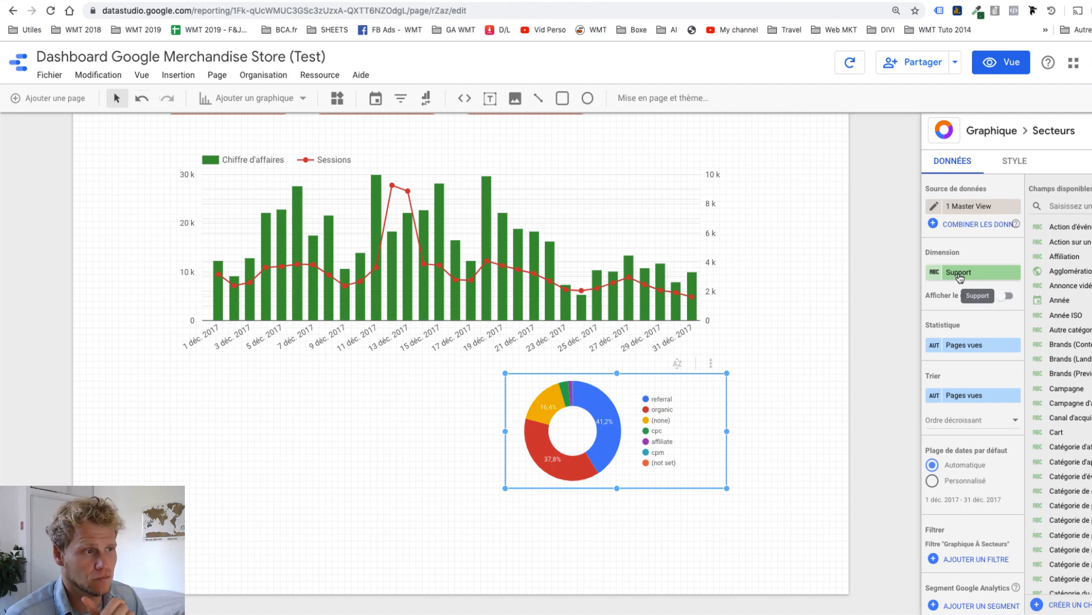
# Shift the time series chart to the page's left side, narrow it slightly, and place the donut chart to its right.
pyautogui.moveTo(608, 452); pyautogui.dragTo(692, 419)
pyautogui.moveTo(611, 313); pyautogui.dragTo(528, 320)
pyautogui.moveTo(642, 255); pyautogui.dragTo(591, 255)
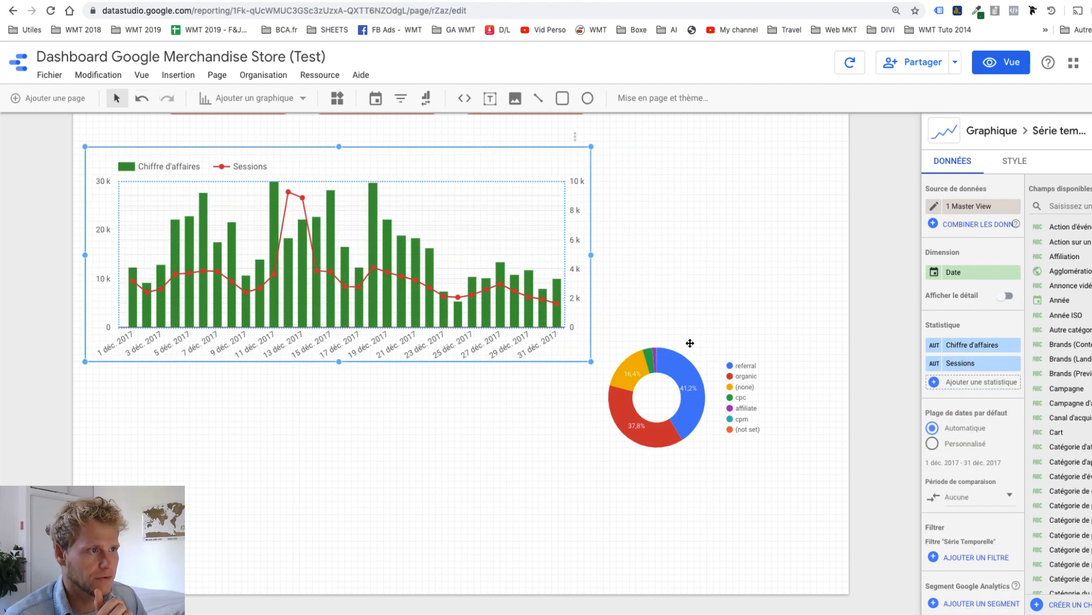
pyautogui.moveTo(690, 343); pyautogui.dragTo(722, 211)
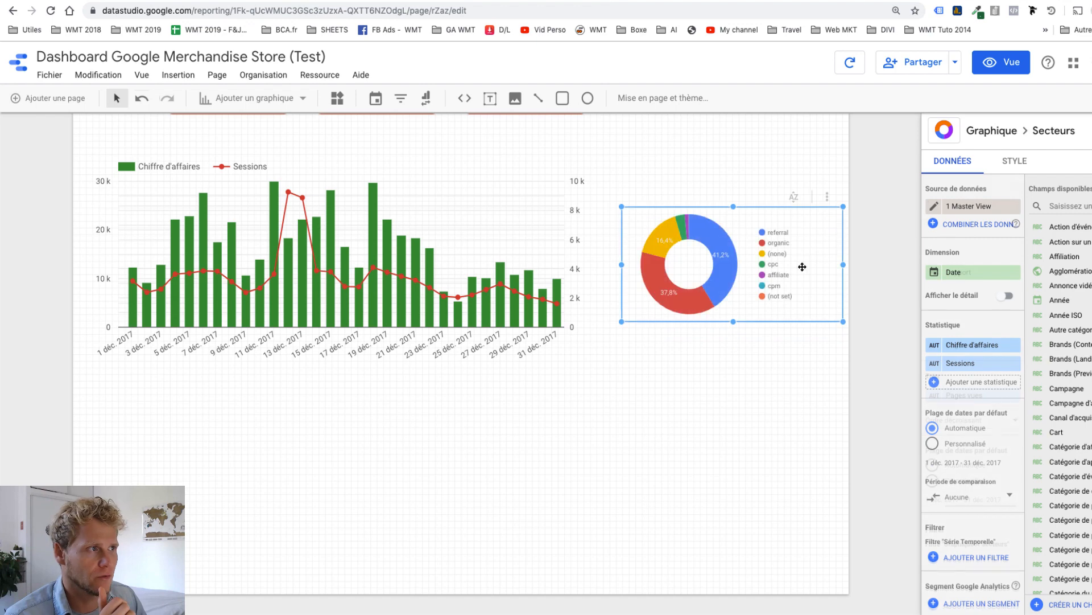
# Set the donut chart's dimension to Source/Support and make the chart slightly taller by extending its lower edge.
pyautogui.click(956, 274)
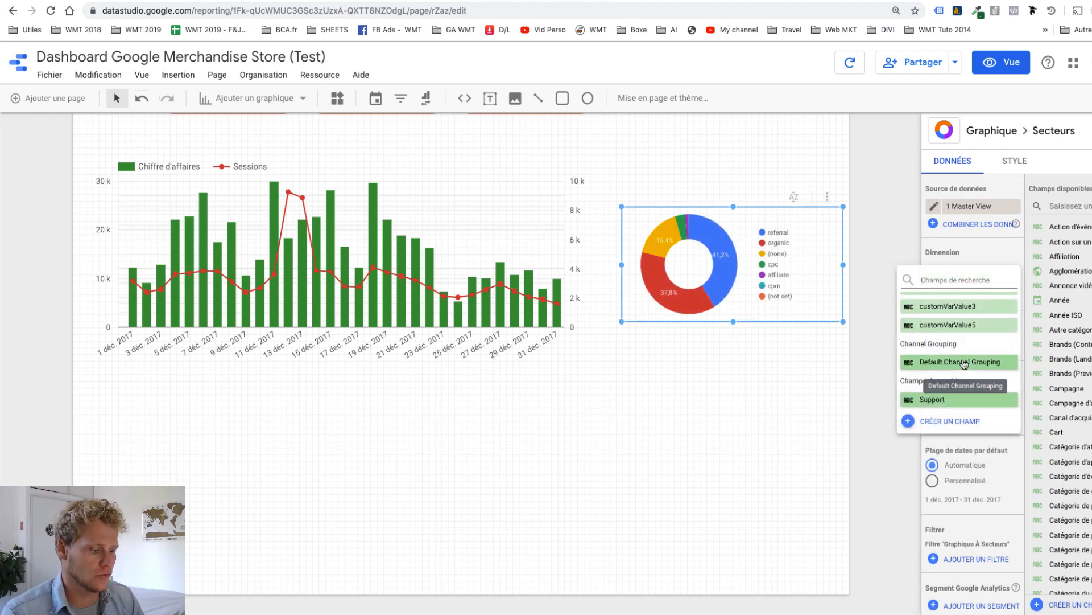
pyautogui.write('source')
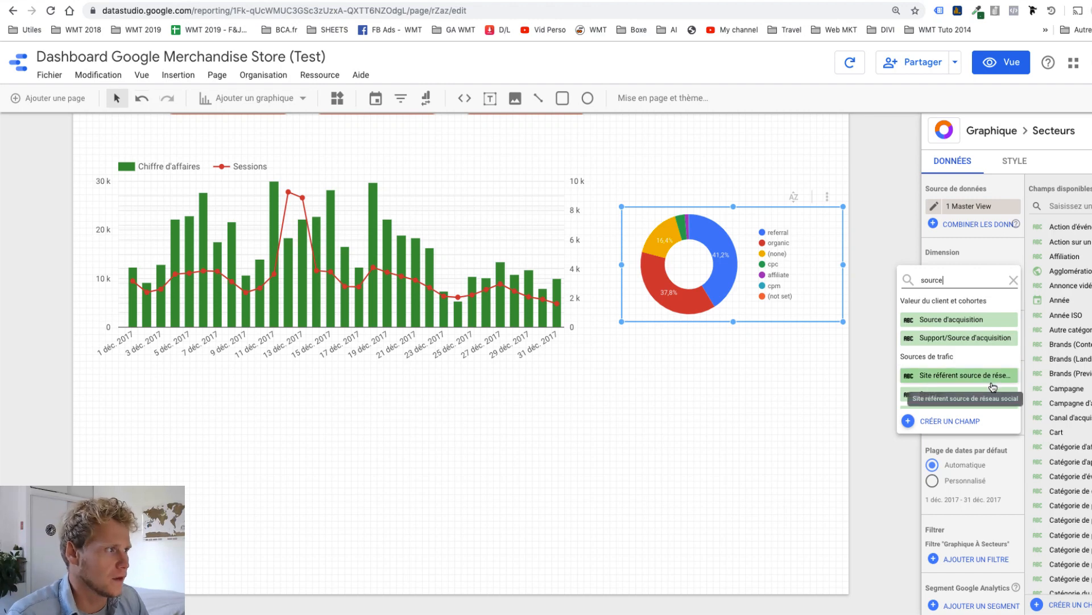
pyautogui.scroll(-3, 993, 387)
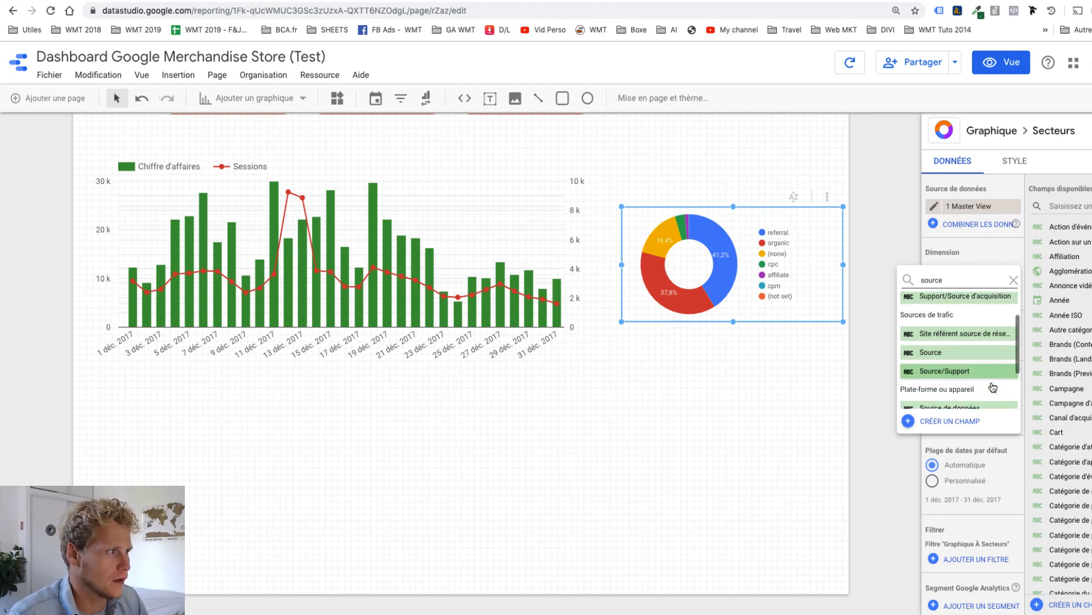
pyautogui.click(943, 367)
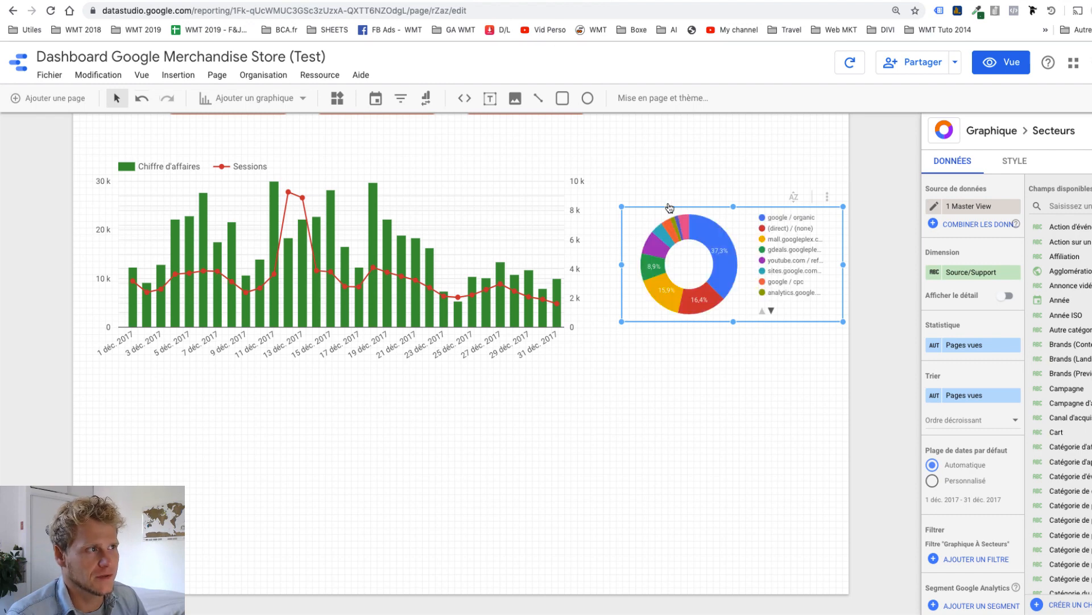
pyautogui.moveTo(735, 325); pyautogui.dragTo(734, 350)
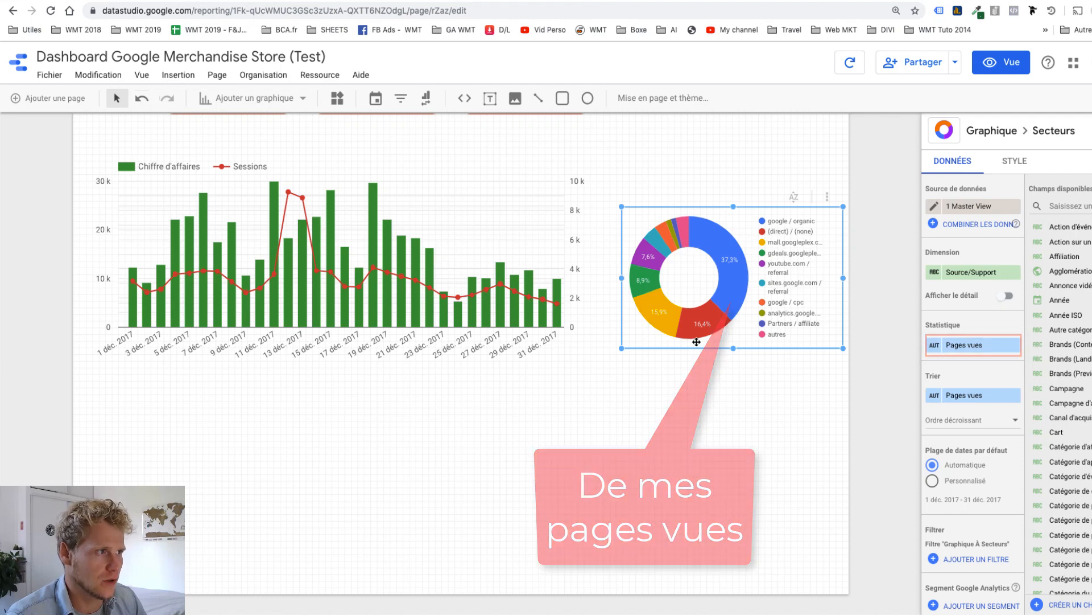
# Change the donut chart's metric to Chiffre d'affaires.
pyautogui.scroll(2, 841, 340)
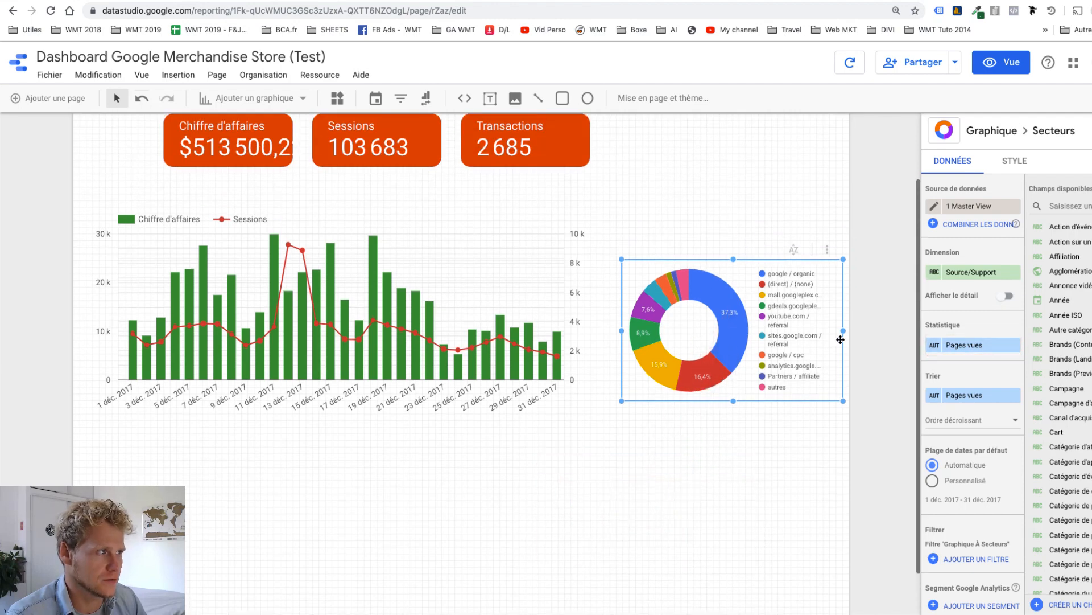
pyautogui.click(973, 346)
pyautogui.write('chiffre')
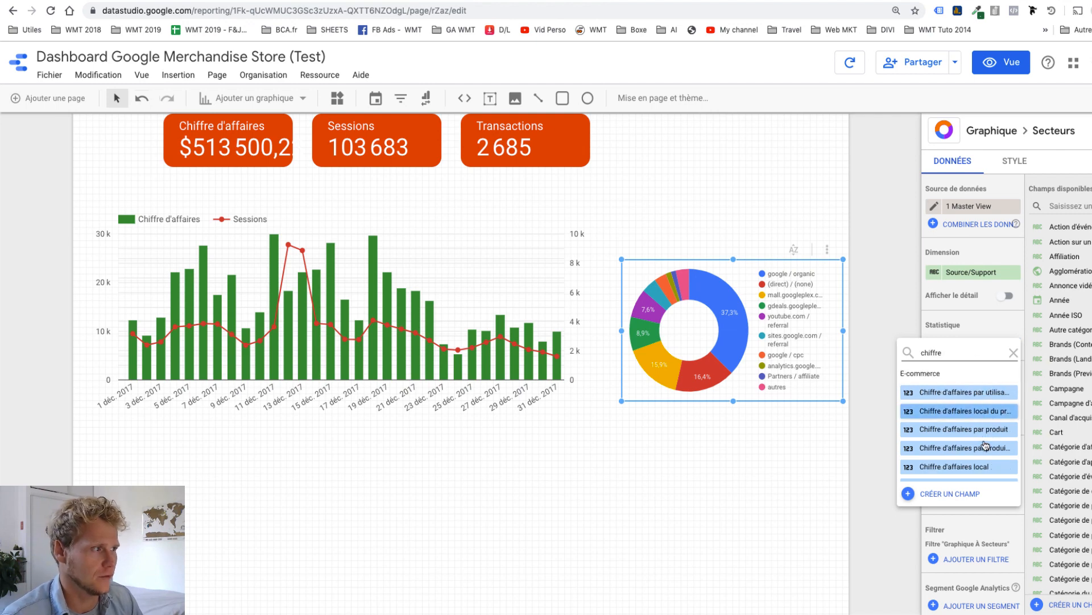
pyautogui.scroll(-1, 967, 450)
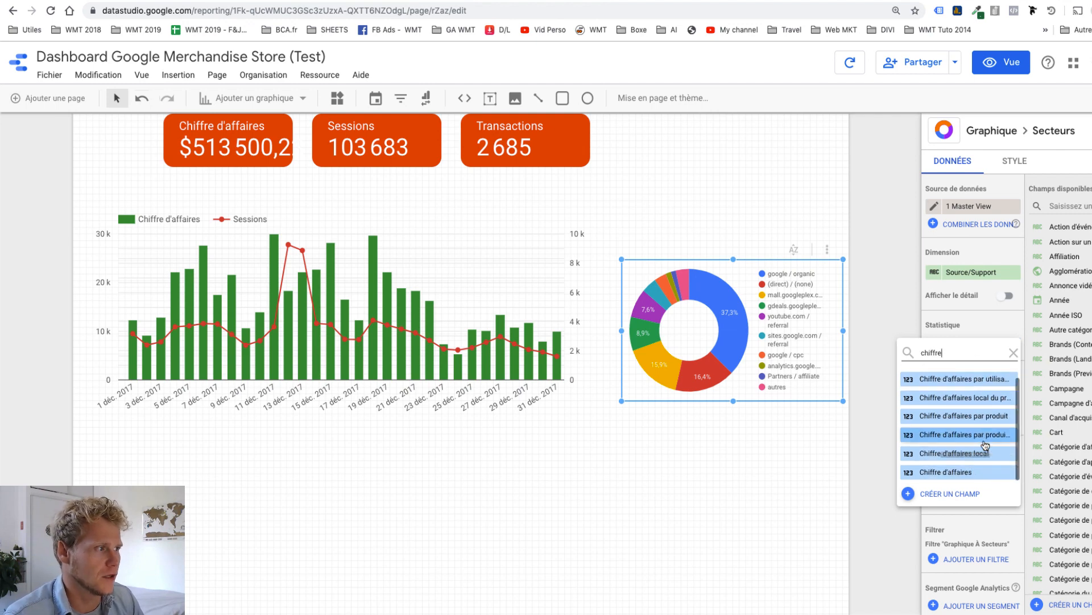
pyautogui.click(952, 475)
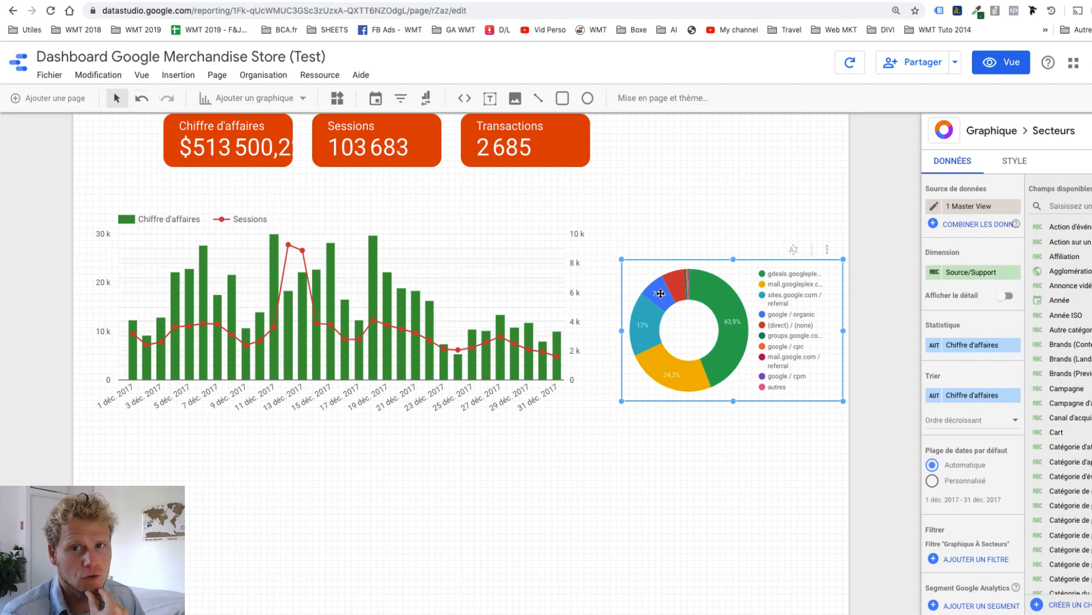
pyautogui.scroll(1, 726, 468)
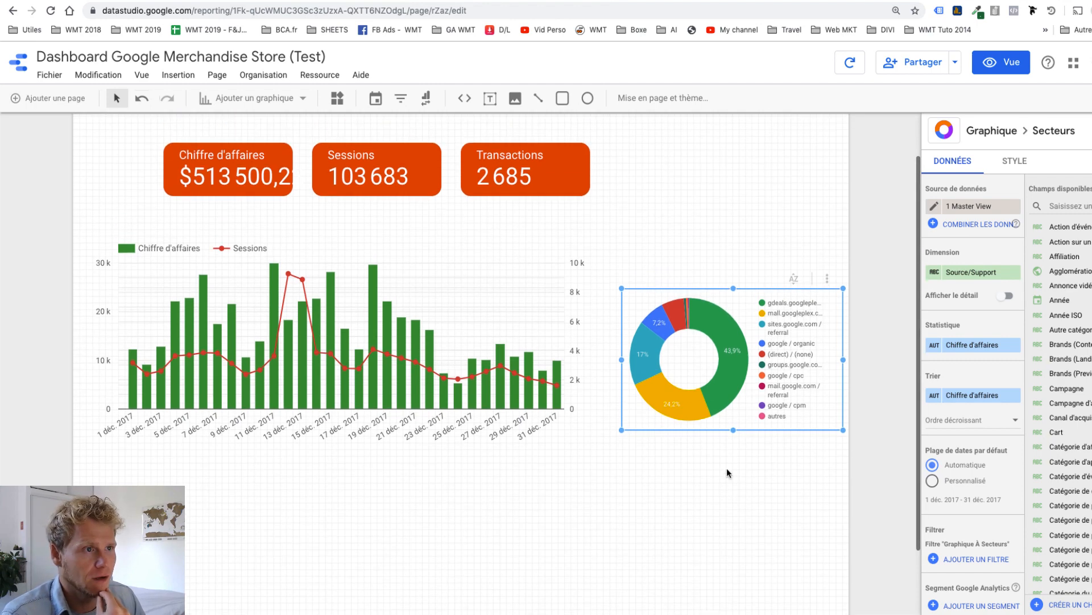
pyautogui.click(782, 180)
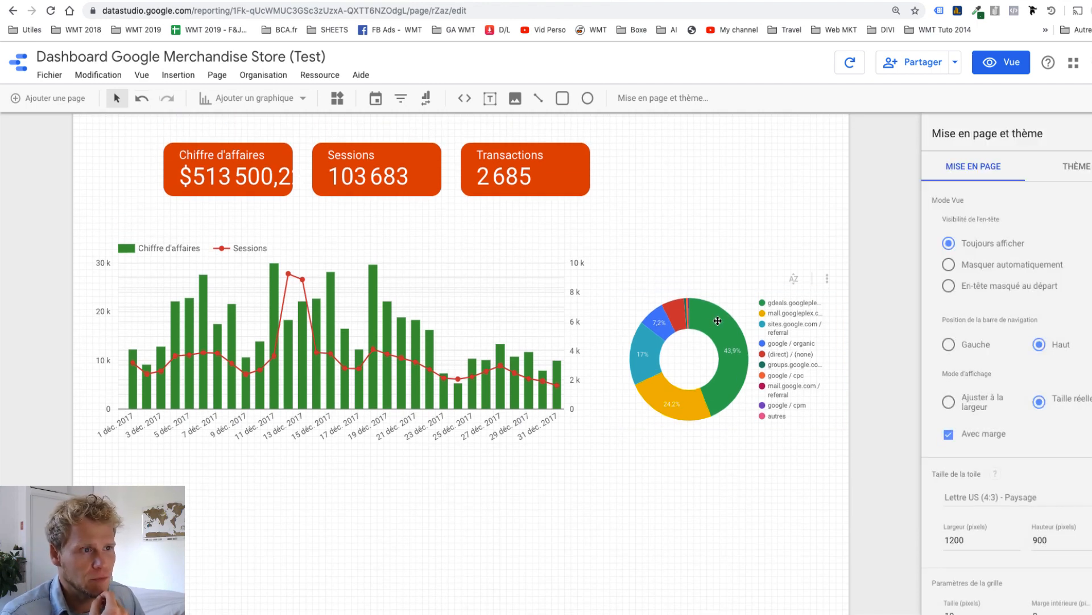
# Try adding a new table below the time series chart, making it slightly narrower and taller.
pyautogui.click(262, 100)
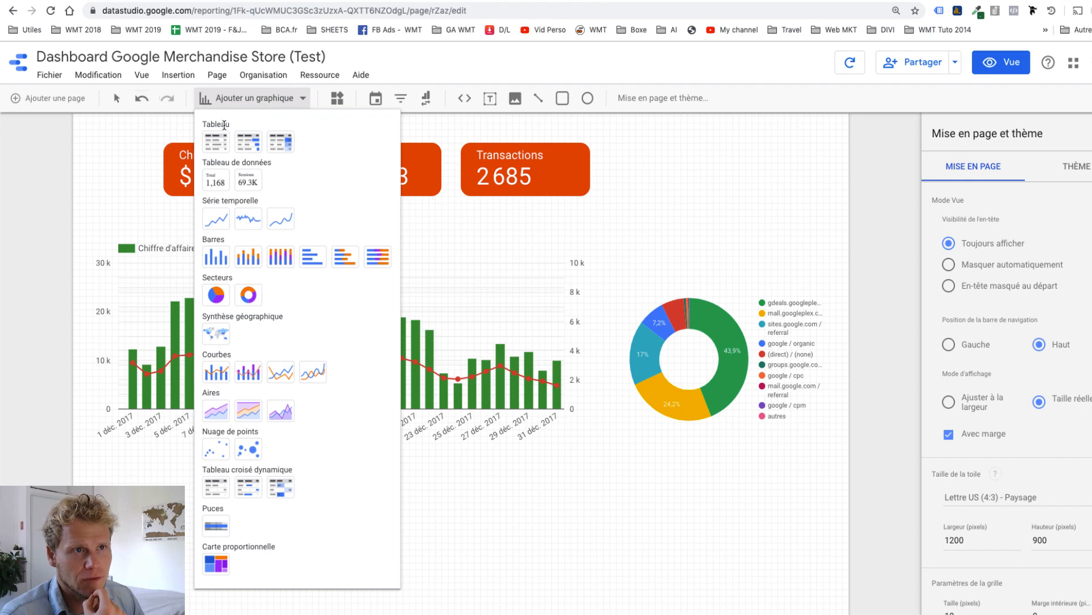
pyautogui.click(216, 147)
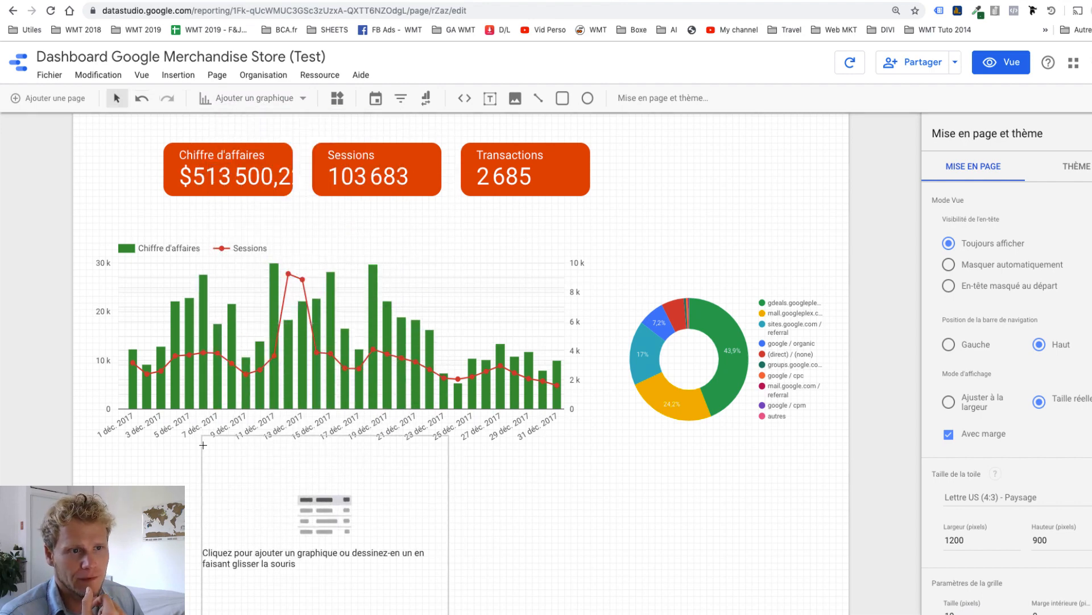
pyautogui.moveTo(296, 459); pyautogui.dragTo(584, 609)
pyautogui.scroll(-1, 626, 511)
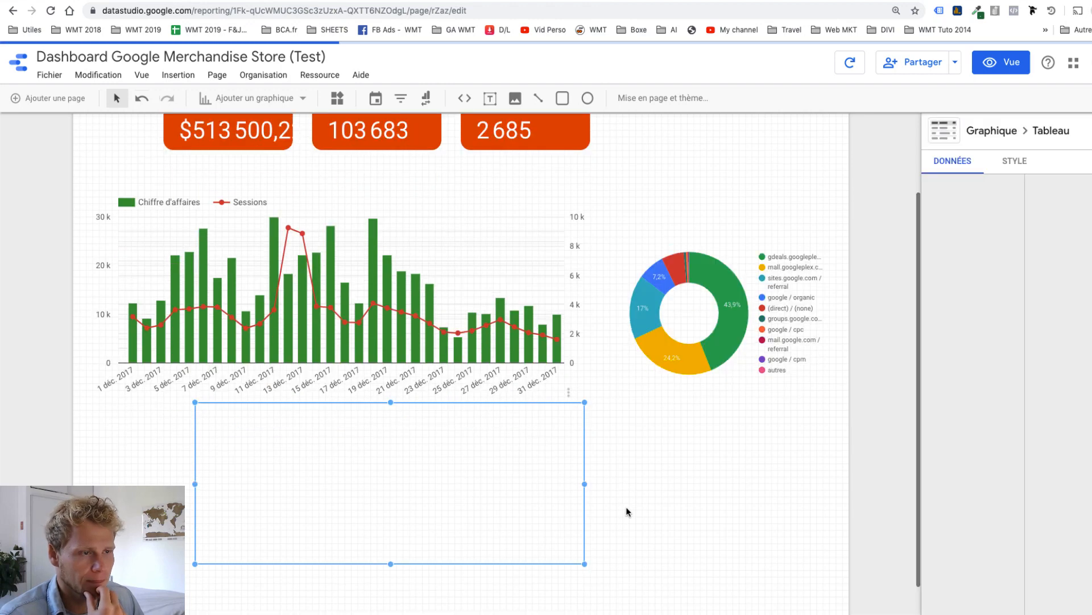
pyautogui.scroll(-1, 626, 507)
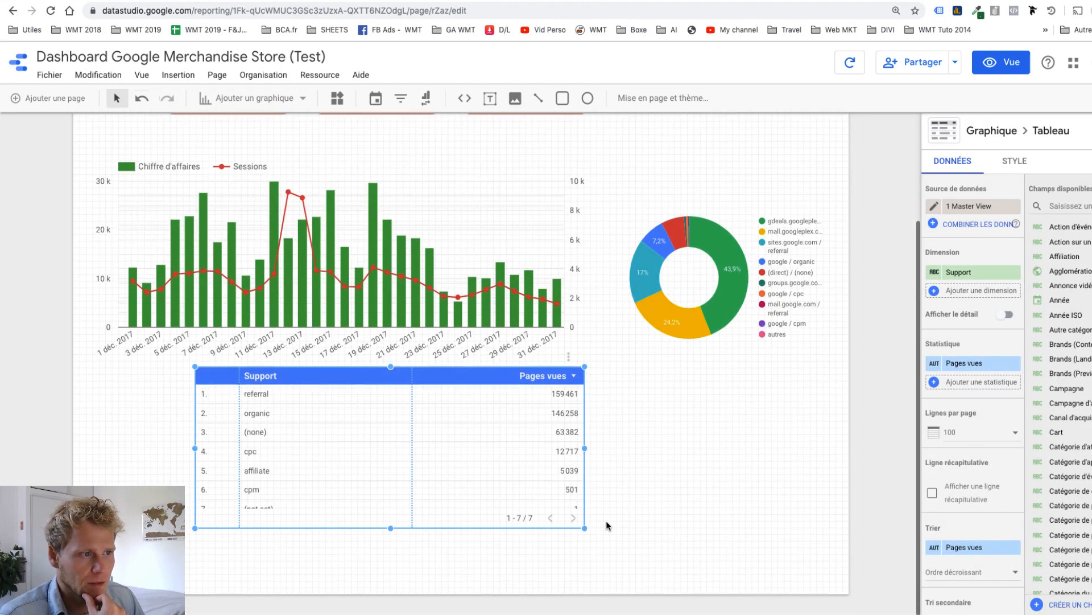
pyautogui.moveTo(584, 528); pyautogui.dragTo(565, 561)
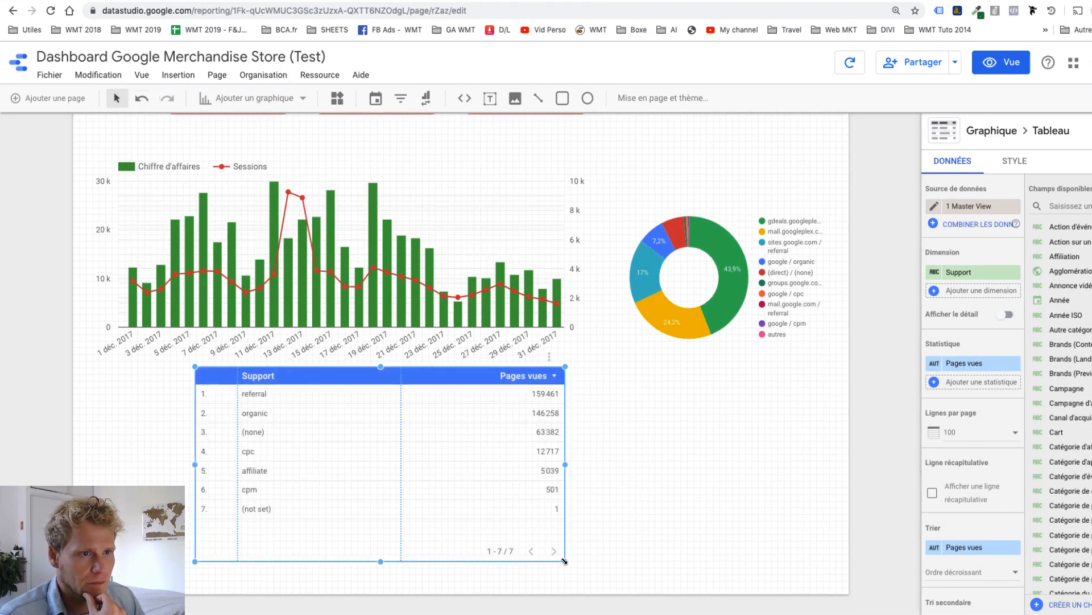
pyautogui.click(973, 271)
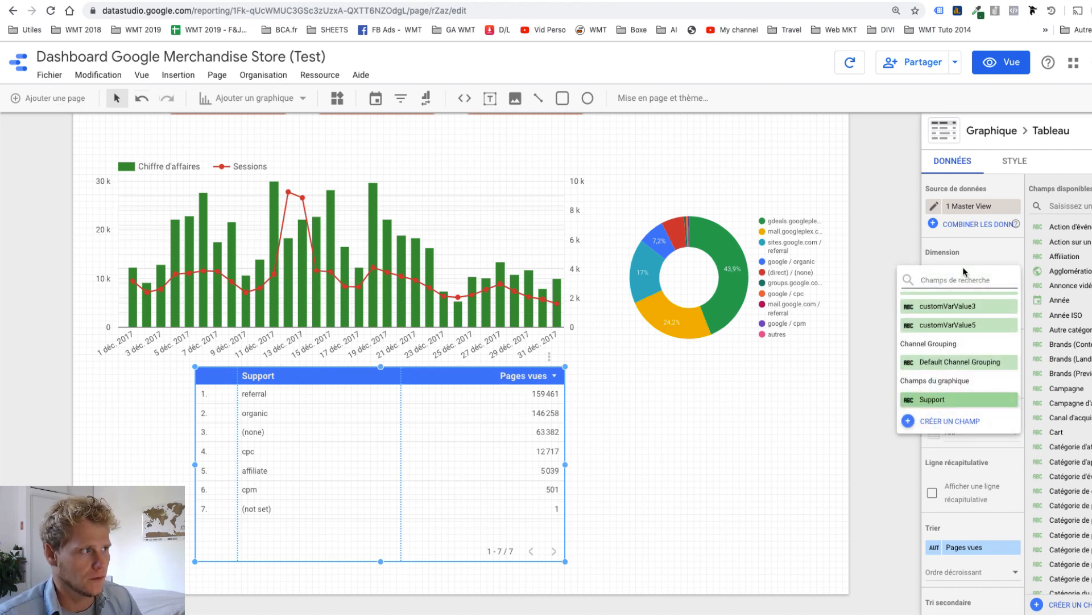
pyautogui.click(763, 399)
# Duplicate the donut chart below the original and convert the copy into a plain table.
pyautogui.click(706, 275)
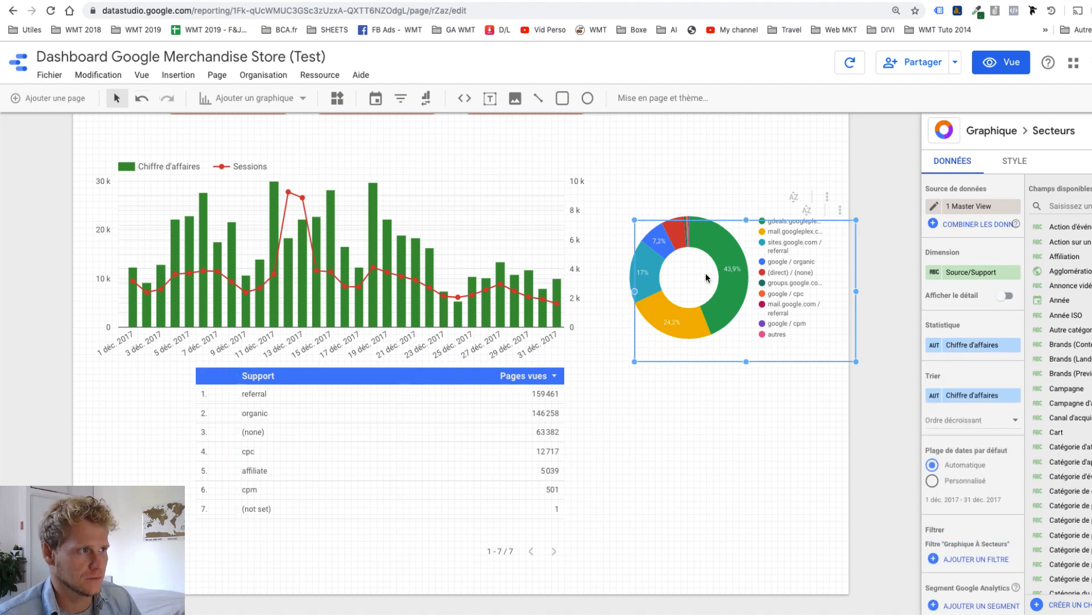
pyautogui.moveTo(707, 275); pyautogui.dragTo(711, 473)
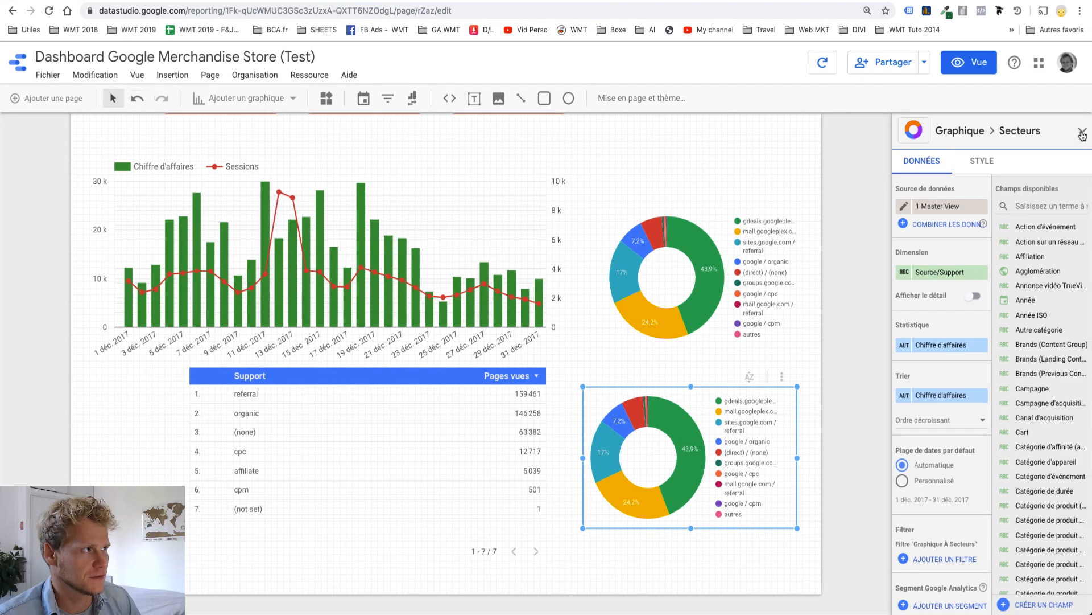
pyautogui.click(1082, 133)
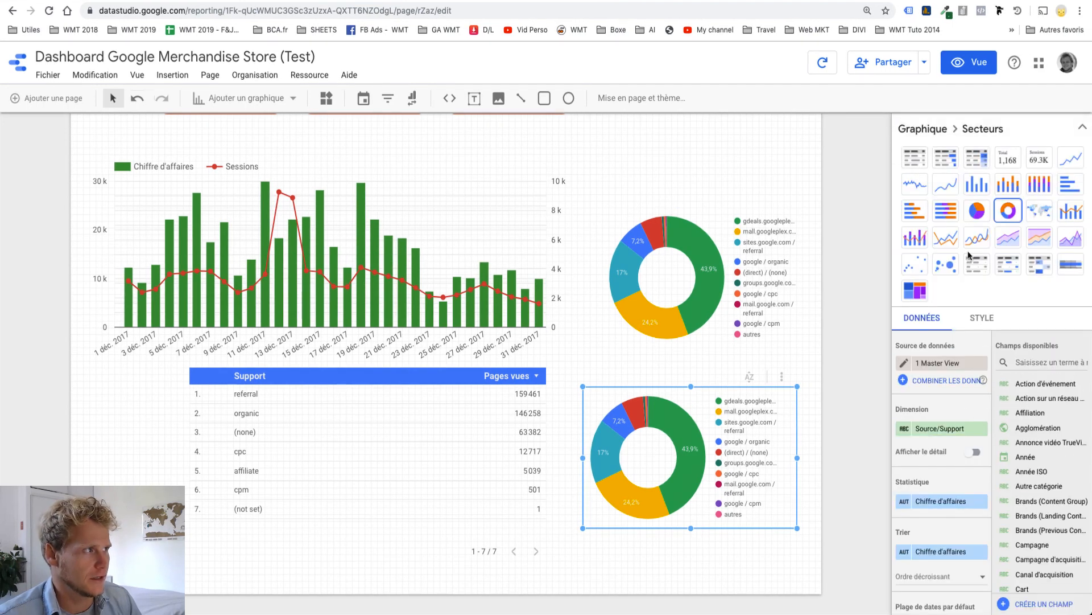
pyautogui.click(912, 165)
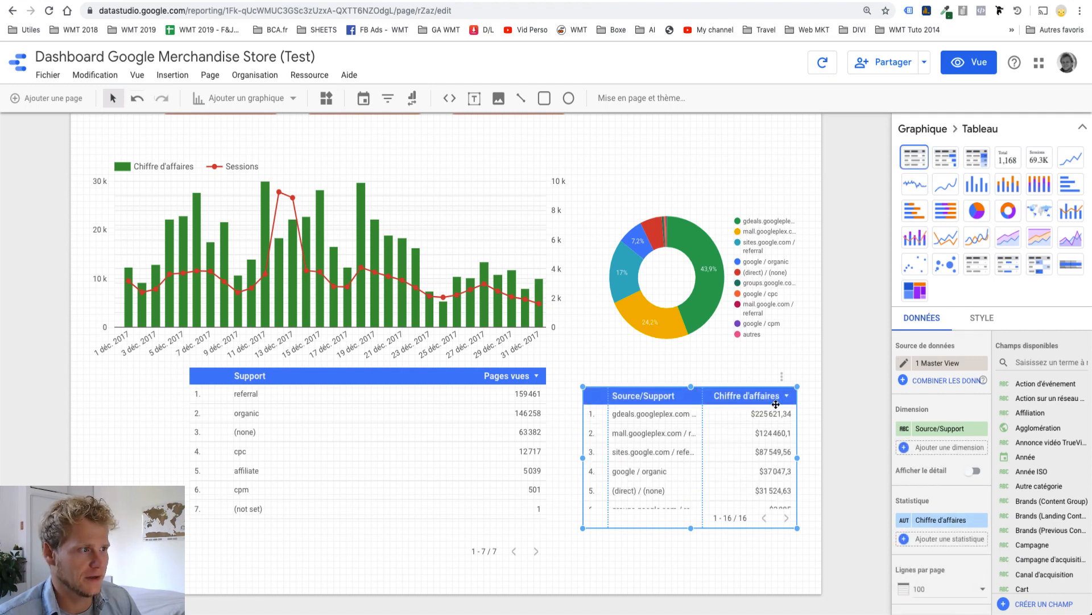
# Delete the Support table and put the Source/Support table in its place below the time series chart, enlarged.
pyautogui.click(397, 389)
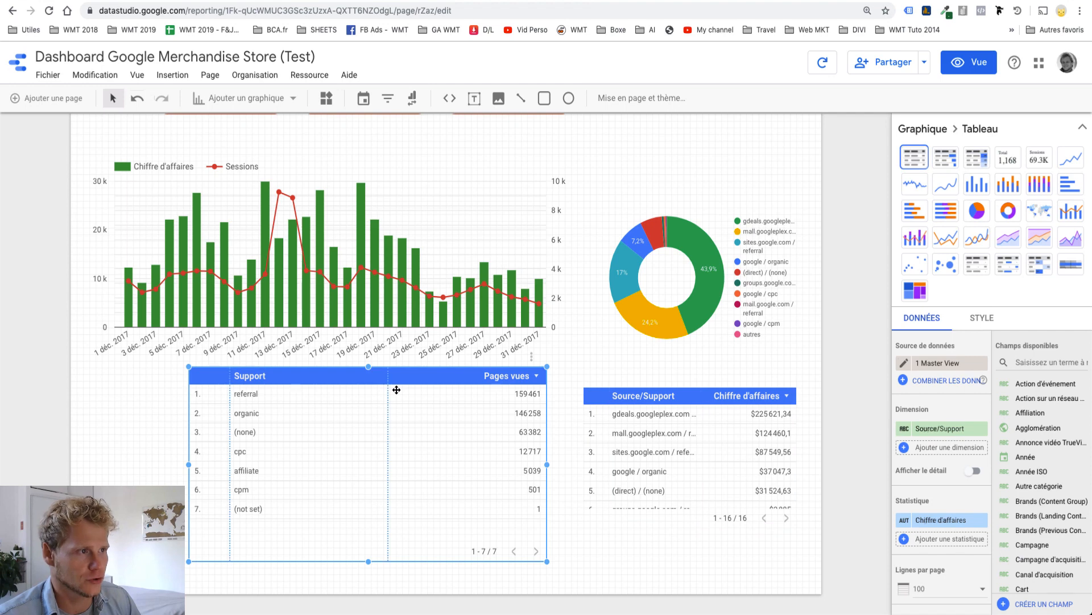
pyautogui.press('Delete')
pyautogui.moveTo(663, 453); pyautogui.dragTo(212, 438)
pyautogui.moveTo(346, 514); pyautogui.dragTo(635, 560)
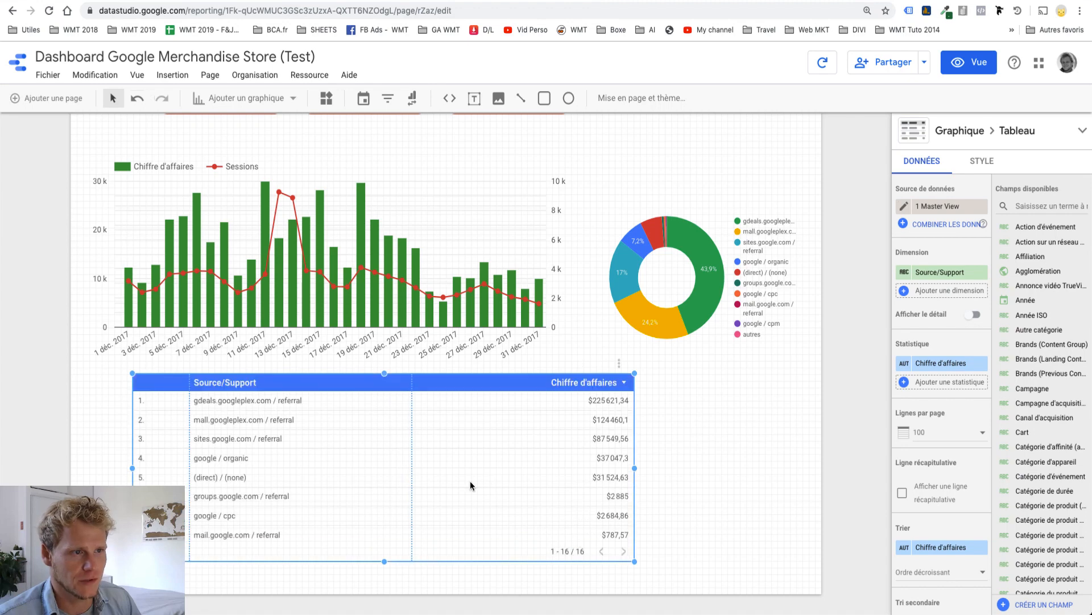
# Align the Source/Support table with the page's left edge, narrowing its row-number column and extending its lower edge slightly.
pyautogui.moveTo(471, 483); pyautogui.dragTo(424, 484)
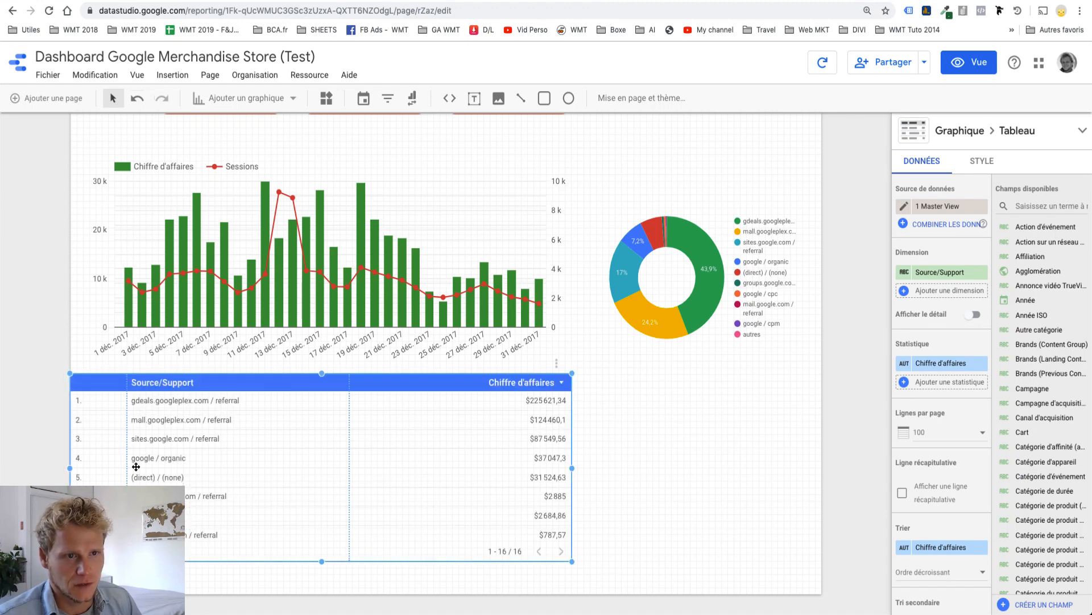
pyautogui.moveTo(126, 460); pyautogui.dragTo(108, 465)
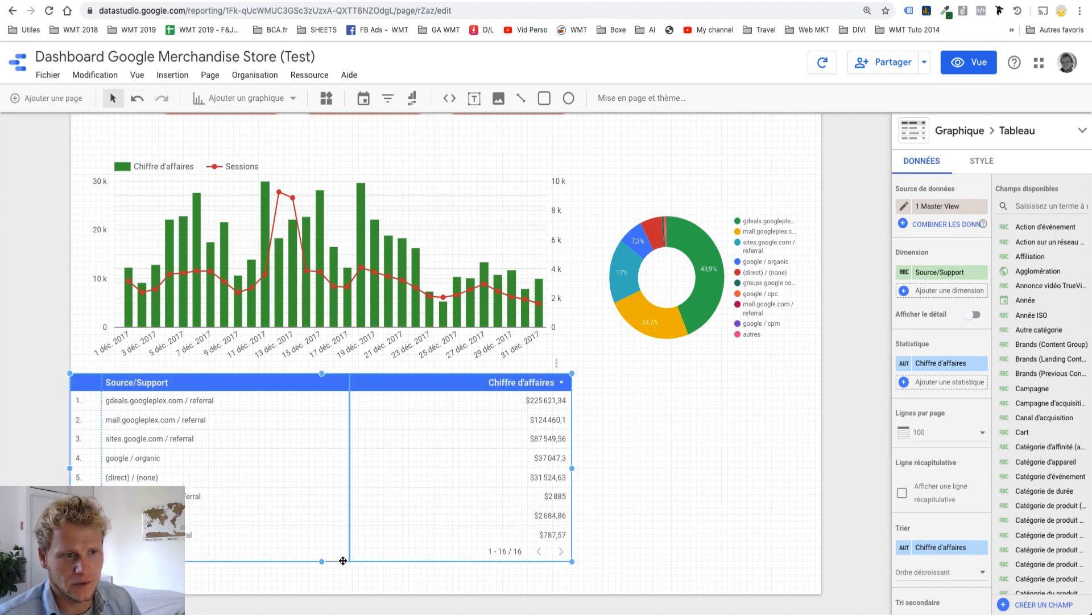
pyautogui.moveTo(322, 561); pyautogui.dragTo(324, 580)
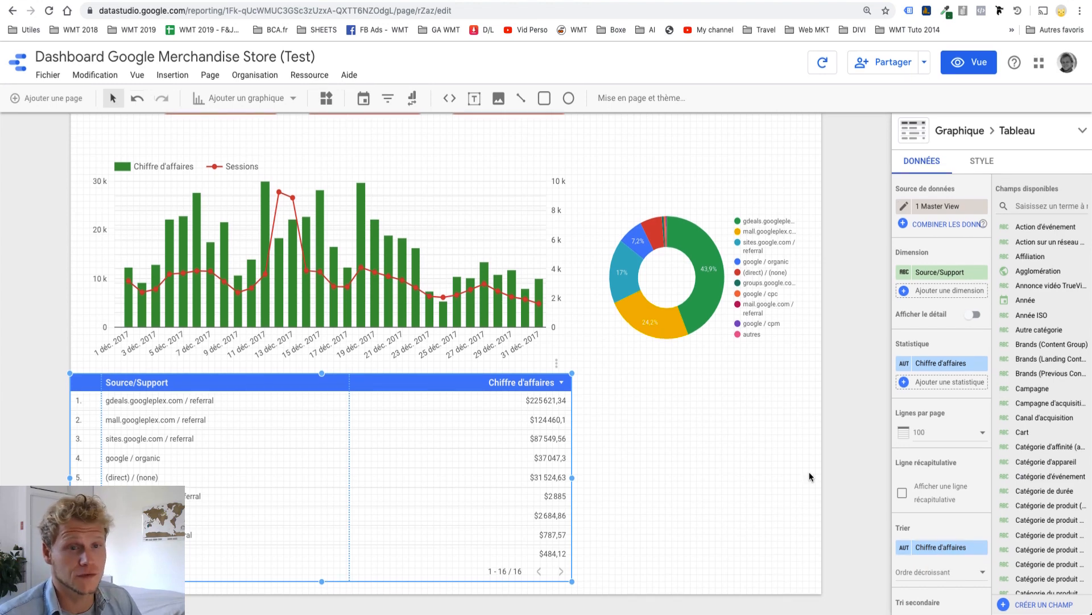
# Add the Sessions and Taux de rebond metrics to the Source/Support table.
pyautogui.click(930, 390)
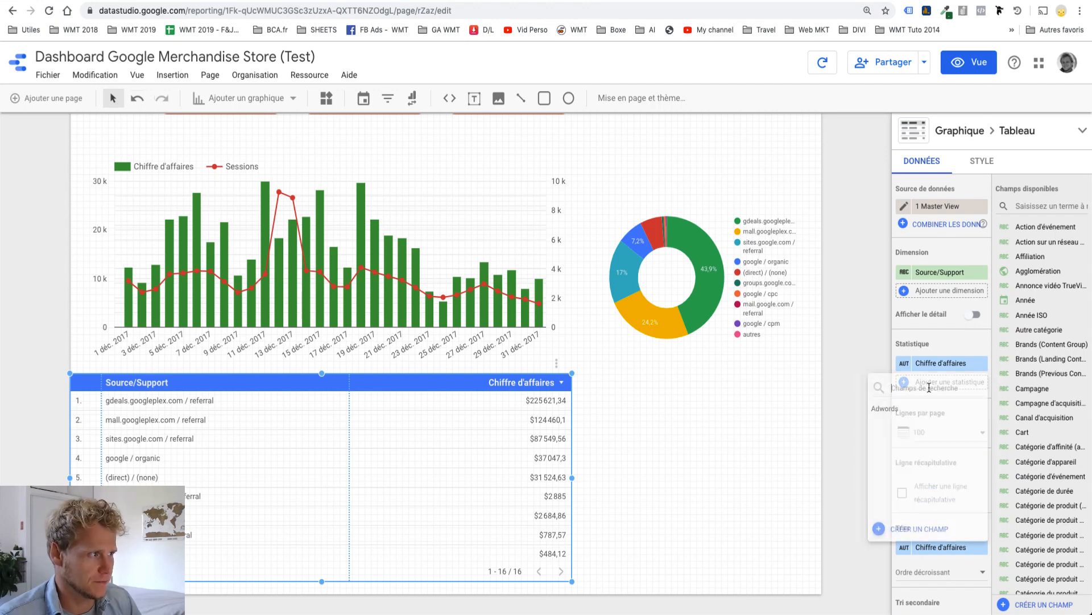
pyautogui.write('sessions')
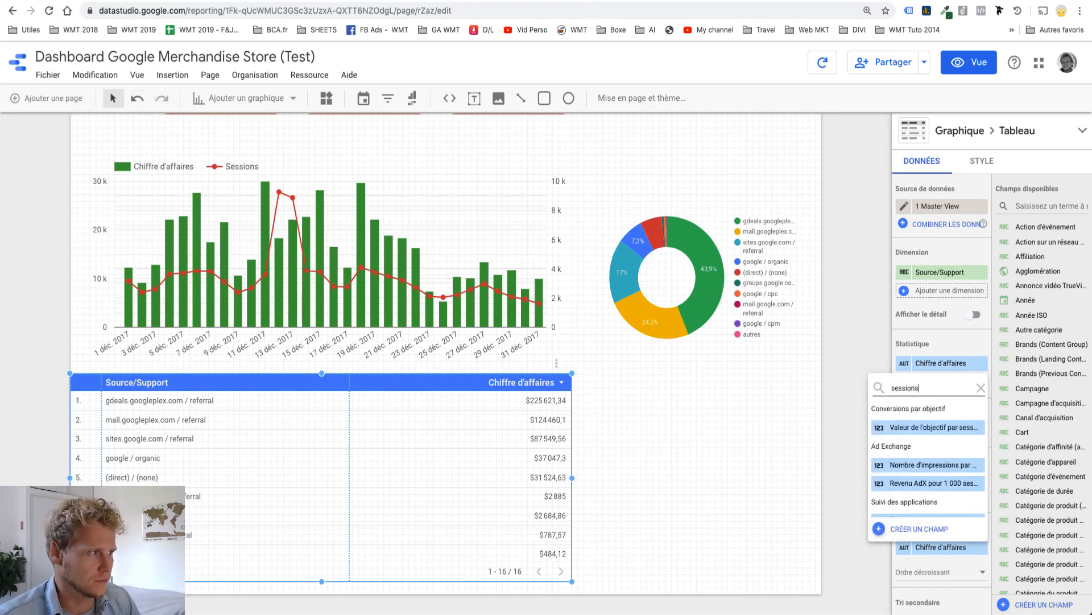
pyautogui.scroll(-5, 912, 475)
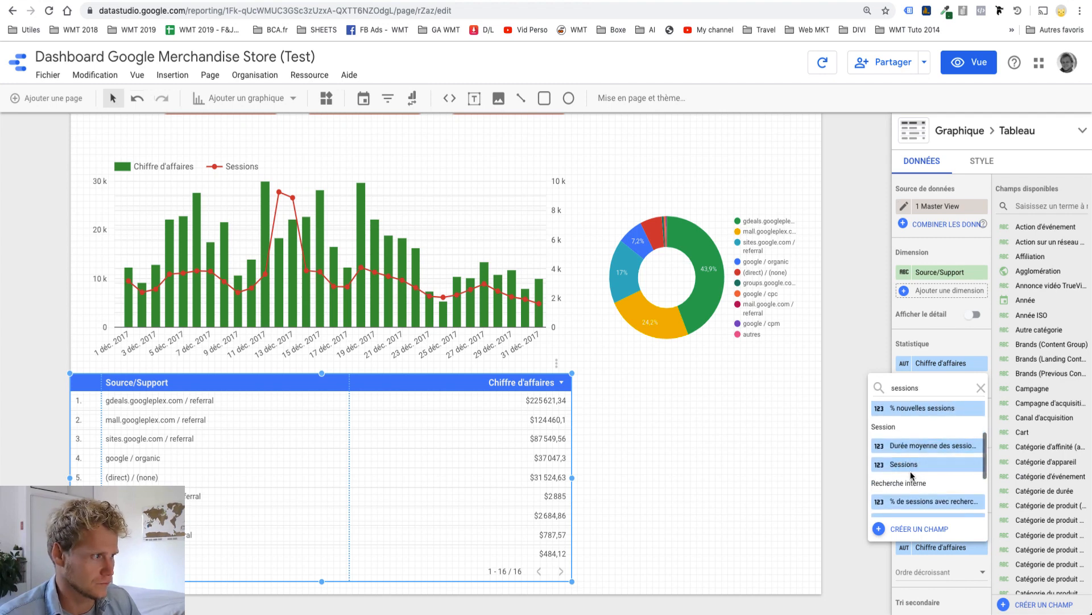
pyautogui.click(912, 475)
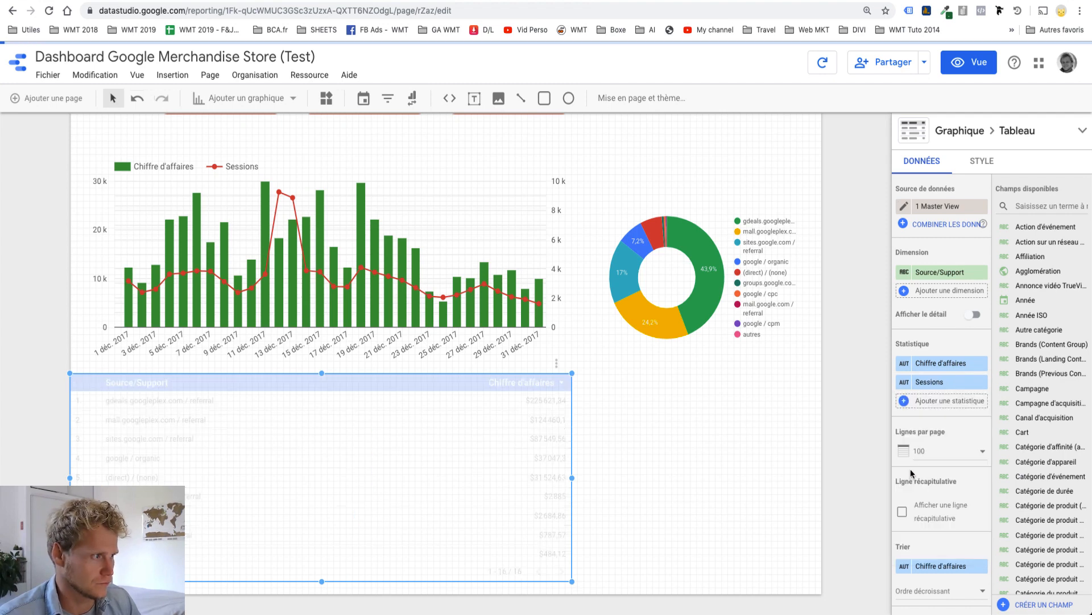
pyautogui.click(929, 401)
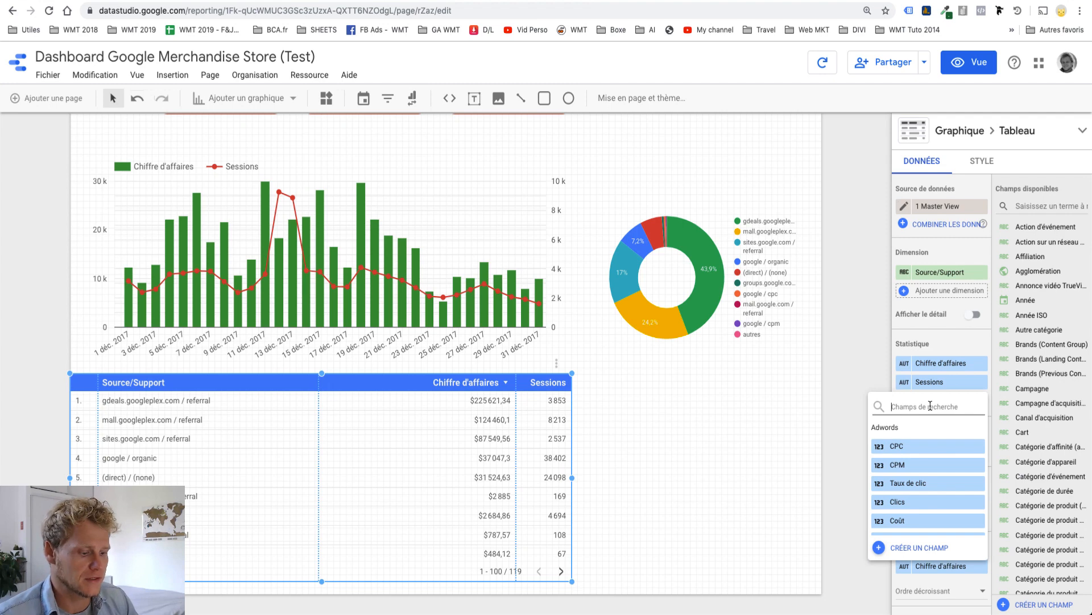
pyautogui.write('taux')
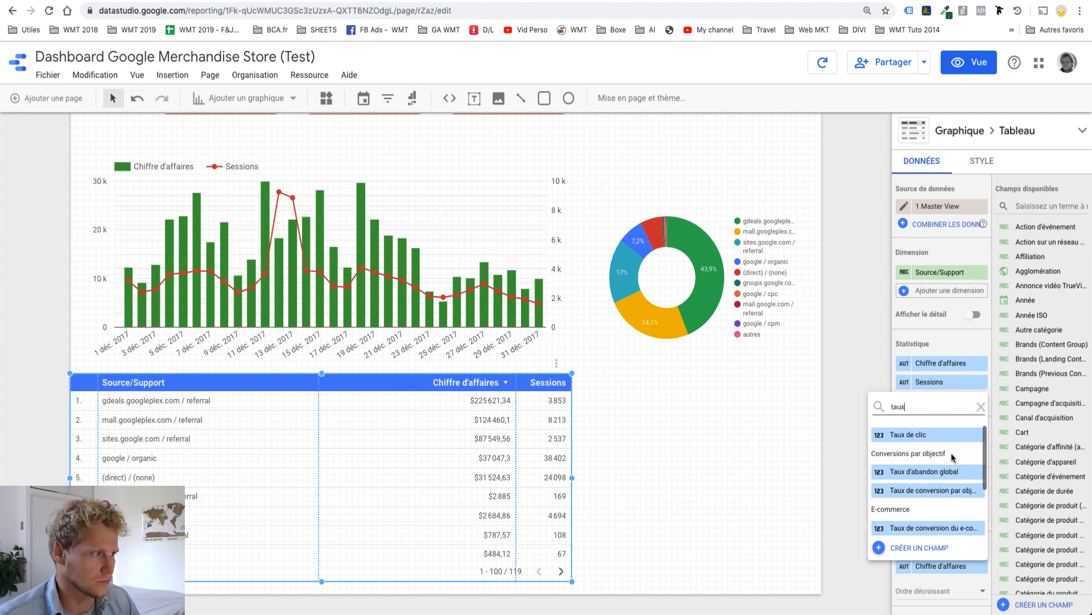
pyautogui.scroll(-3, 944, 460)
pyautogui.click(926, 491)
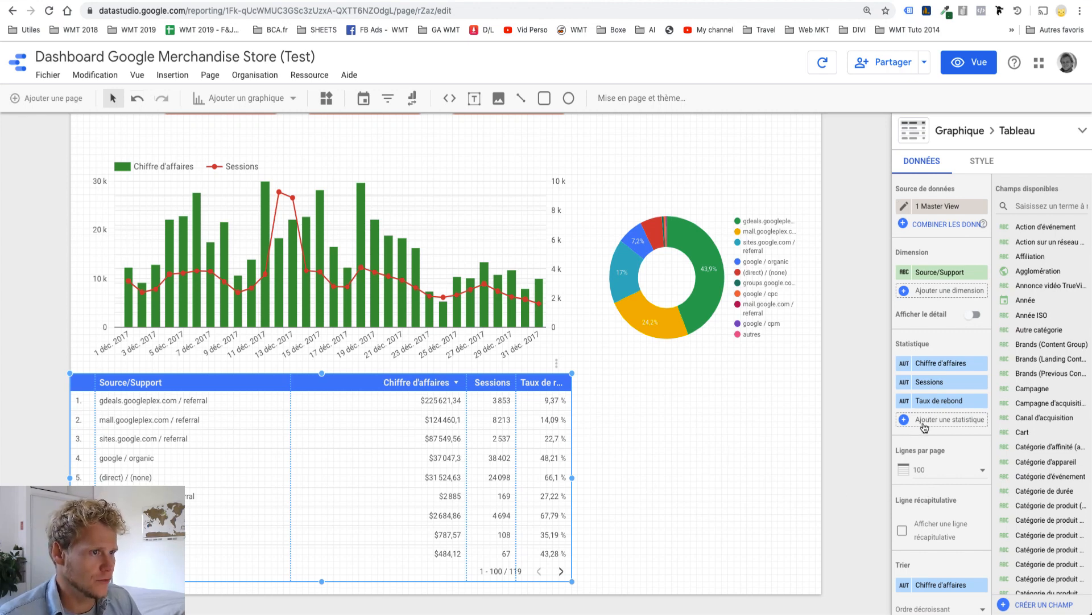
# Add the Transactions metric to the table and move Chiffre d'affaires to the end of the metrics.
pyautogui.click(925, 426)
pyautogui.write('transa')
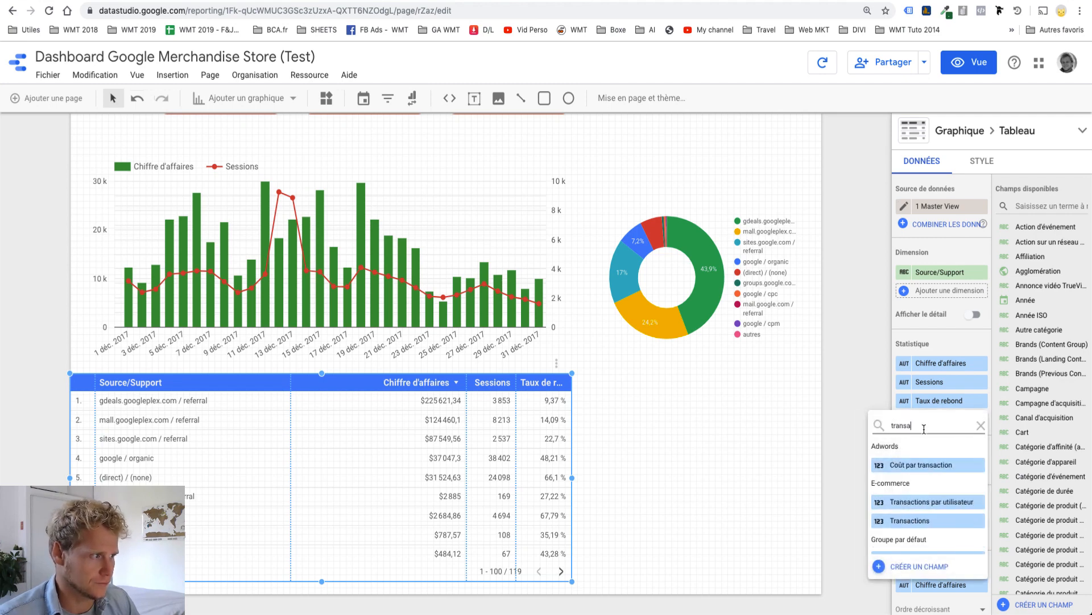
pyautogui.click(910, 520)
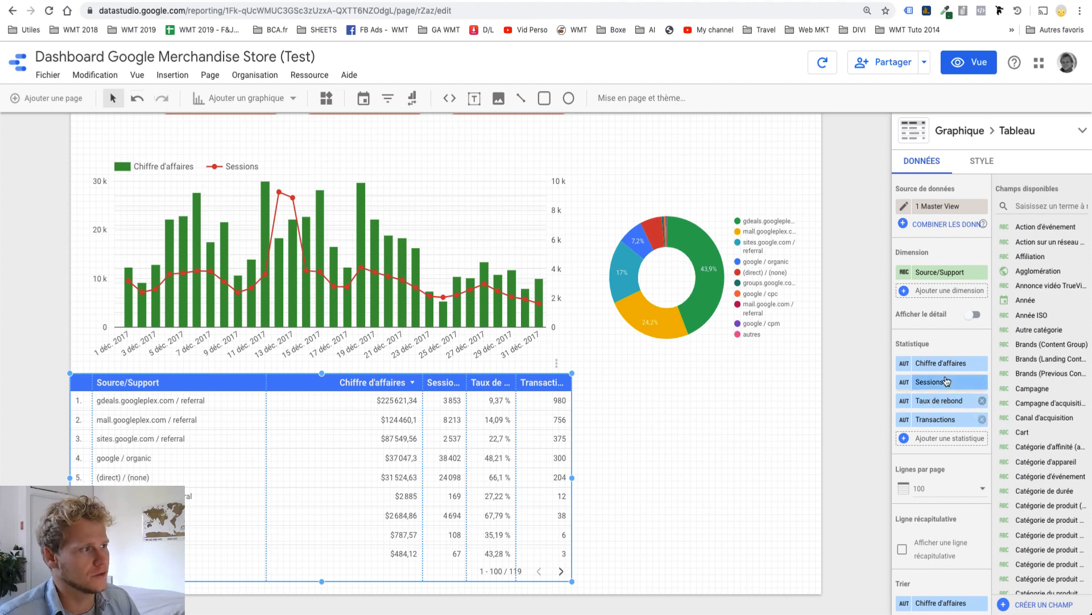
pyautogui.moveTo(928, 365); pyautogui.dragTo(933, 426)
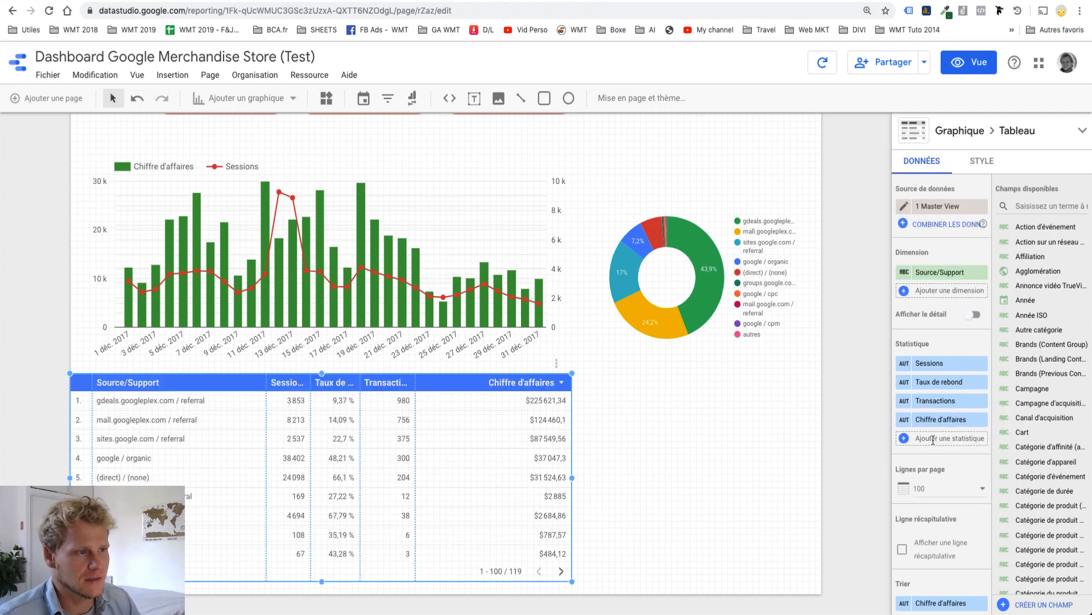
# Add the e-commerce conversion rate metric (Taux de conversion du e-commerce) and place it just before Chiffre d'affaires.
pyautogui.click(934, 438)
pyautogui.write('taux de')
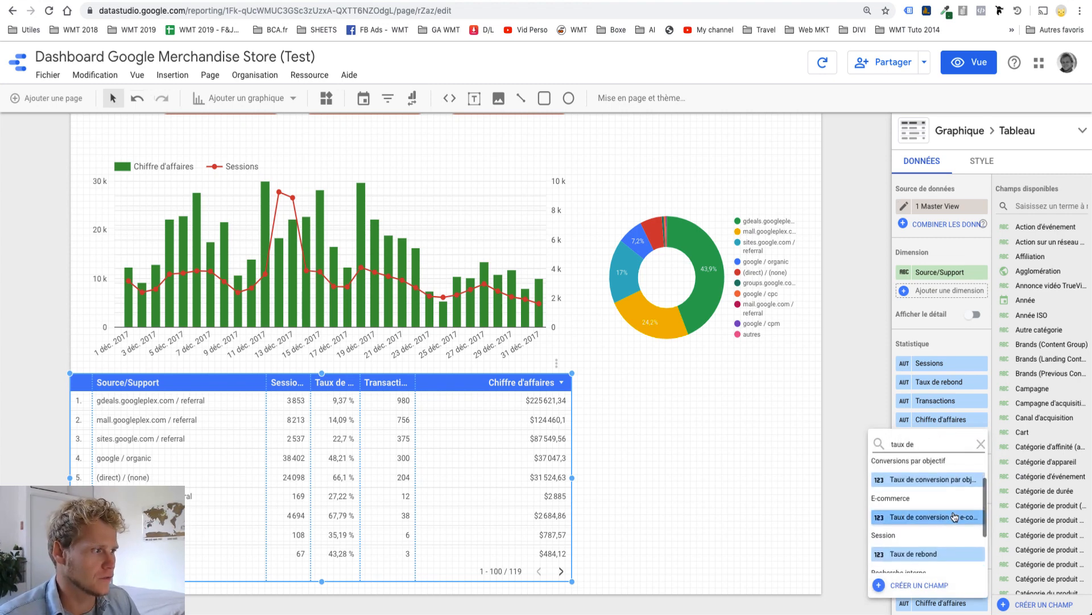
pyautogui.click(954, 519)
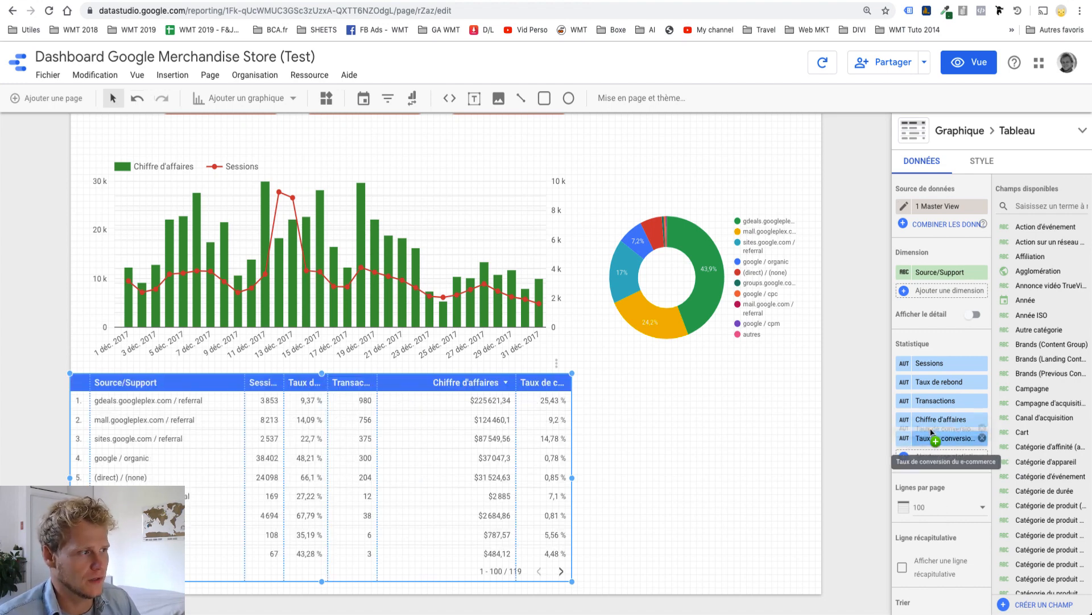
pyautogui.moveTo(930, 438); pyautogui.dragTo(931, 420)
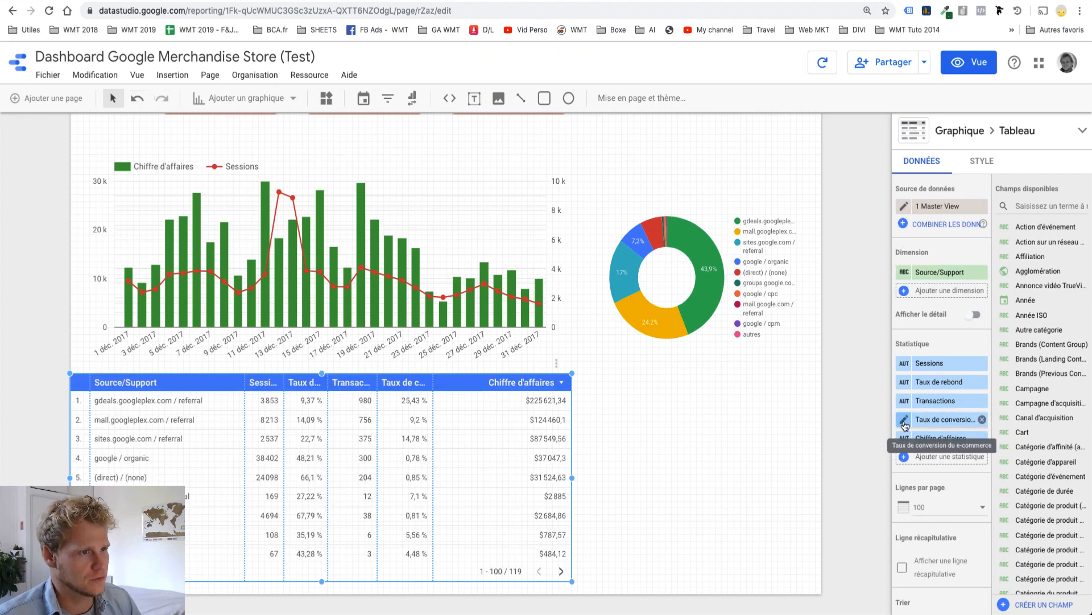
# Rename the table's e-commerce conversion rate metric as %Conv.
pyautogui.click(904, 422)
pyautogui.click(895, 424)
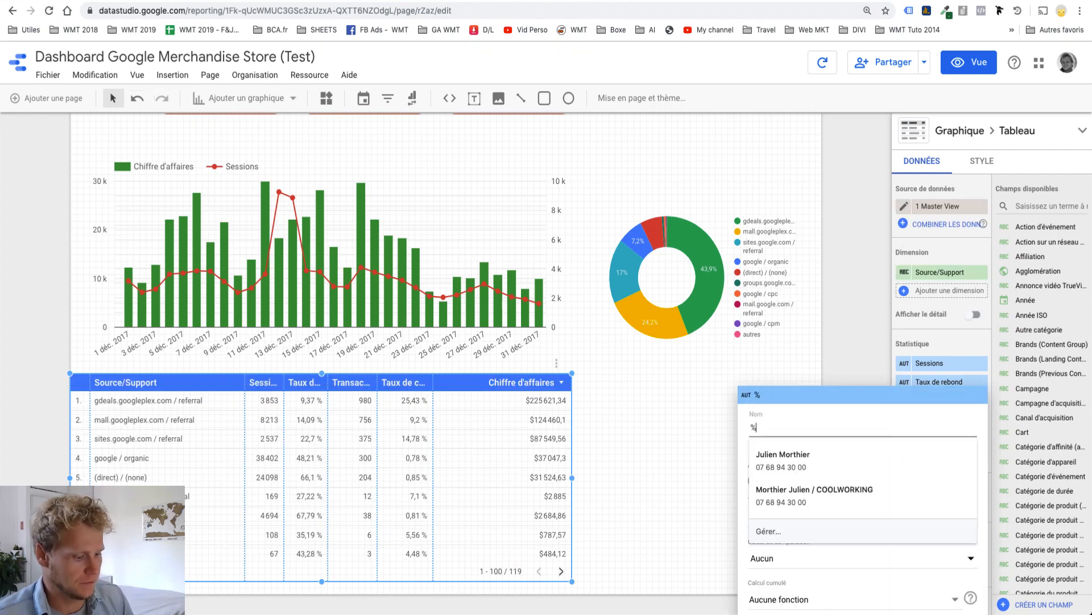
pyautogui.write('% Cinv')
pyautogui.press('BackSpace')
pyautogui.press('BackSpace')
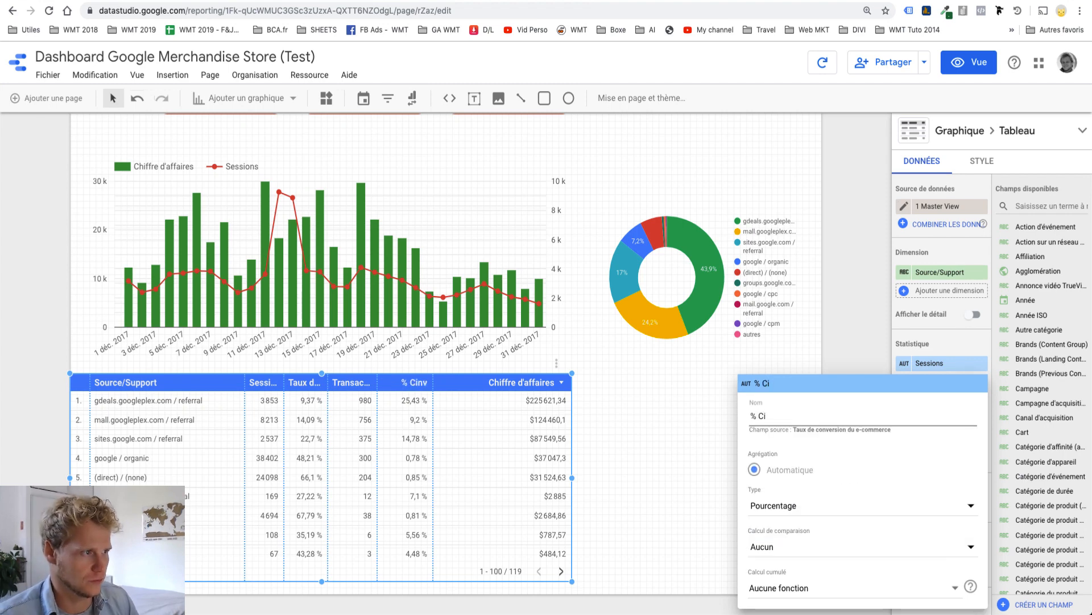
pyautogui.press('BackSpace')
pyautogui.press('BackSpace')
pyautogui.write('C')
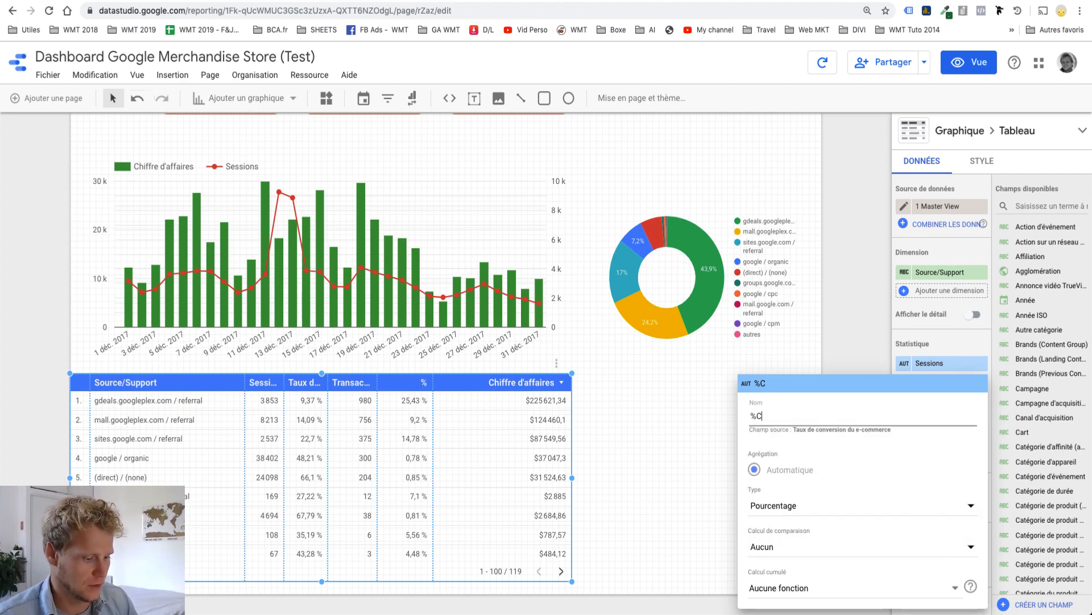
pyautogui.write('onv')
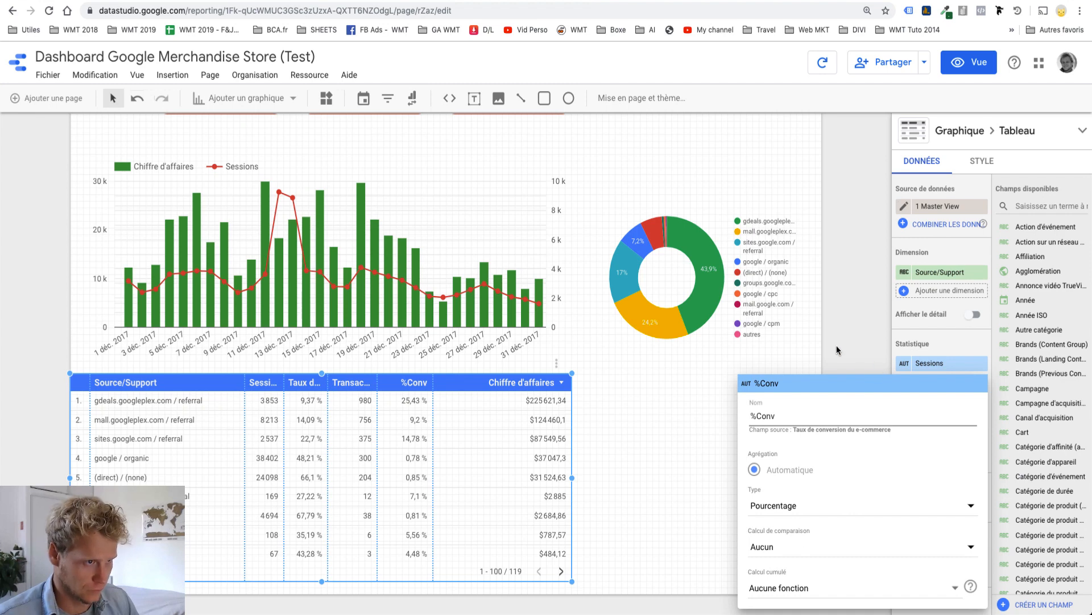
pyautogui.click(836, 347)
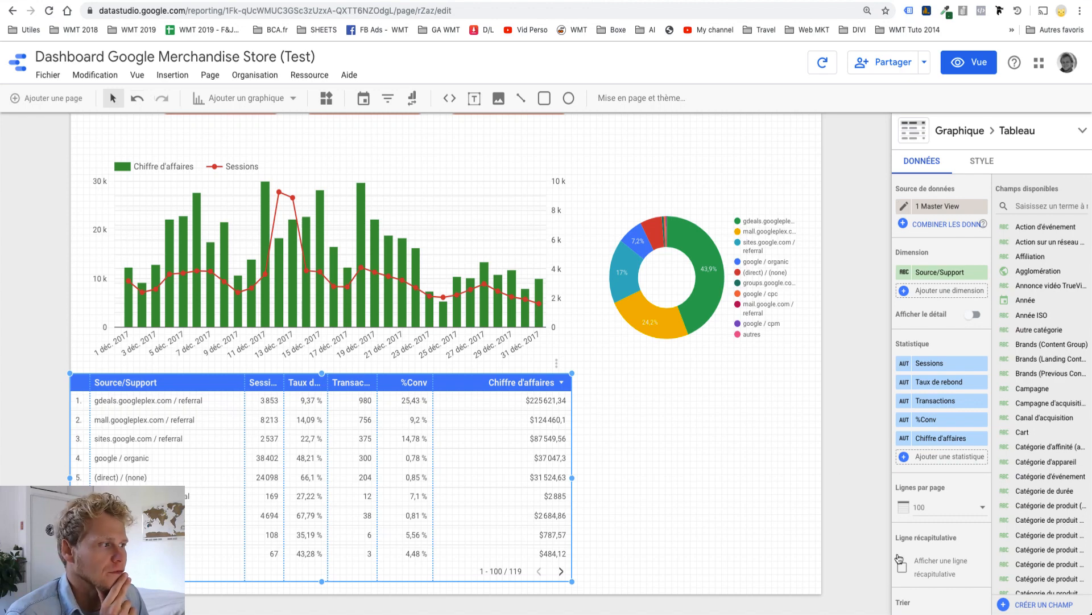
# Show the summary row in the Source/Support table and compare its totals with the scorecards.
pyautogui.click(902, 568)
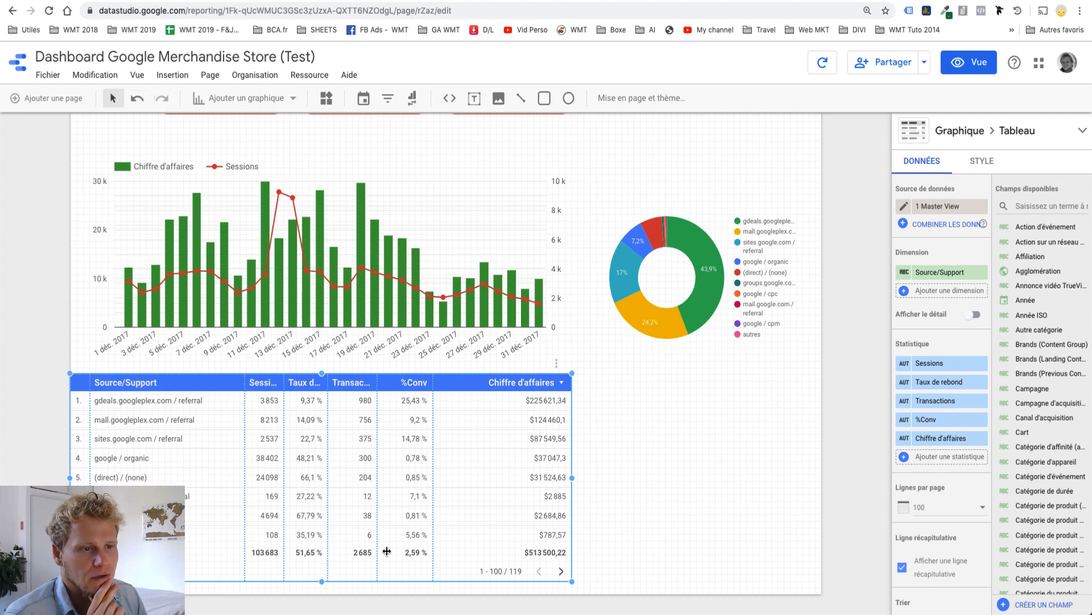
pyautogui.scroll(2, 452, 485)
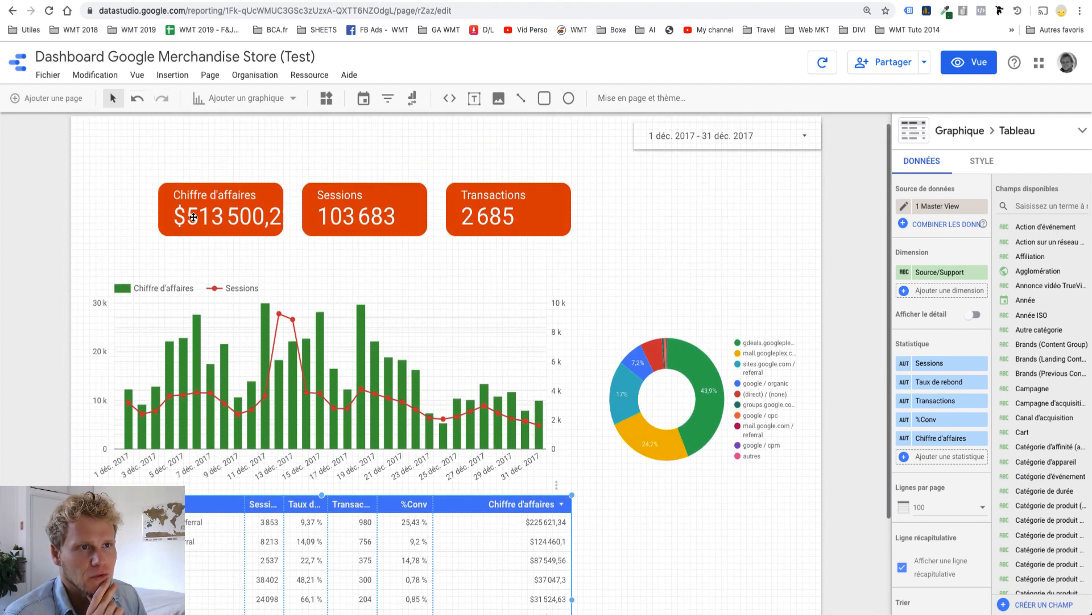
pyautogui.scroll(-2, 531, 254)
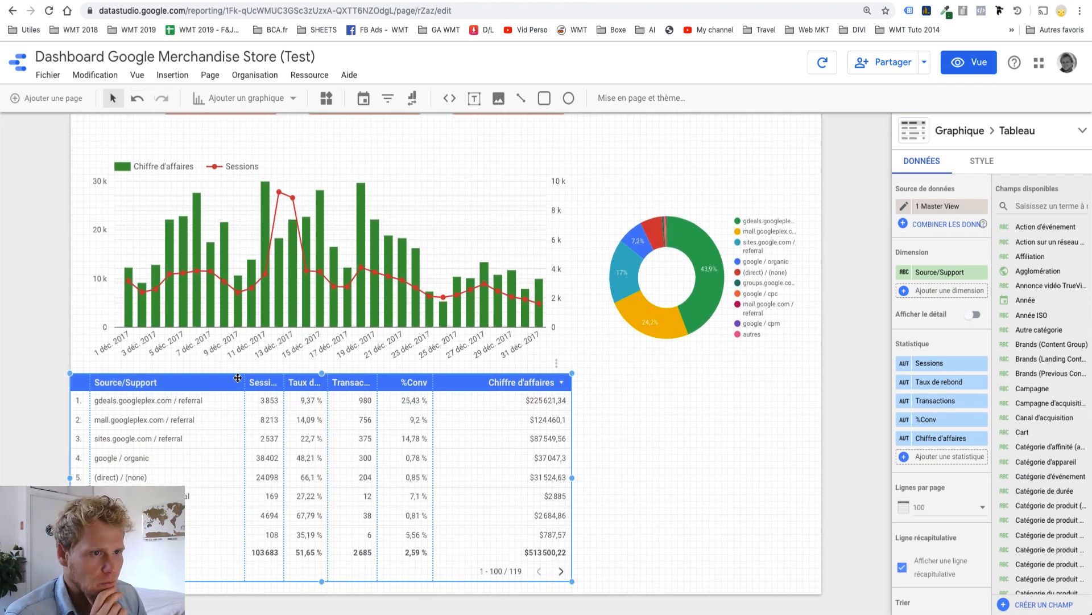
# Widen the Sessions and Transactions columns, narrow Chiffre d'affaires, and stretch the table to the page's right edge.
pyautogui.moveTo(245, 453); pyautogui.dragTo(231, 449)
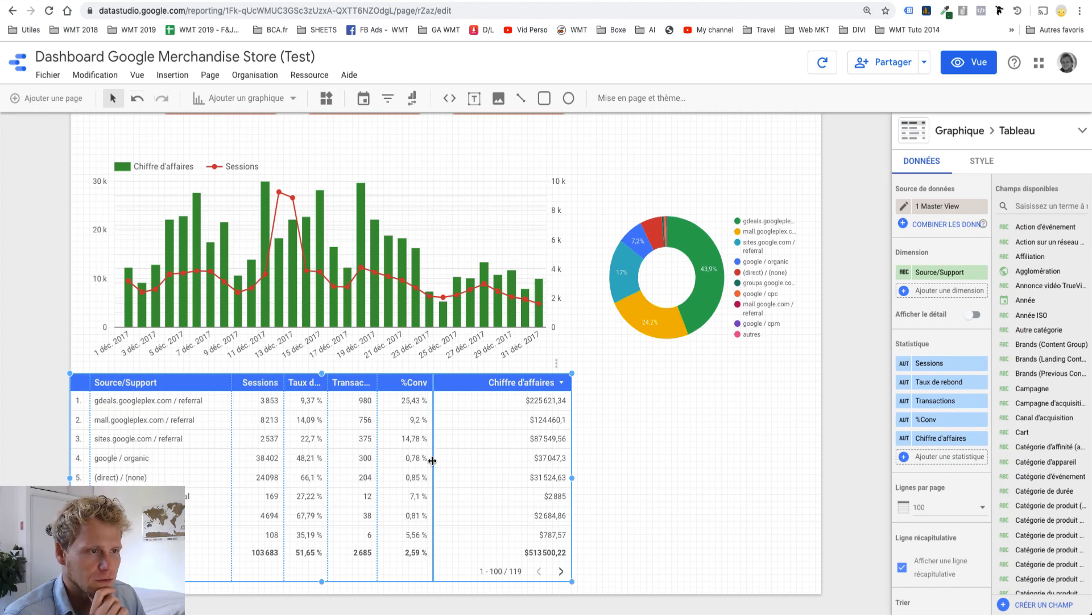
pyautogui.moveTo(433, 462); pyautogui.dragTo(473, 462)
pyautogui.moveTo(377, 460); pyautogui.dragTo(423, 460)
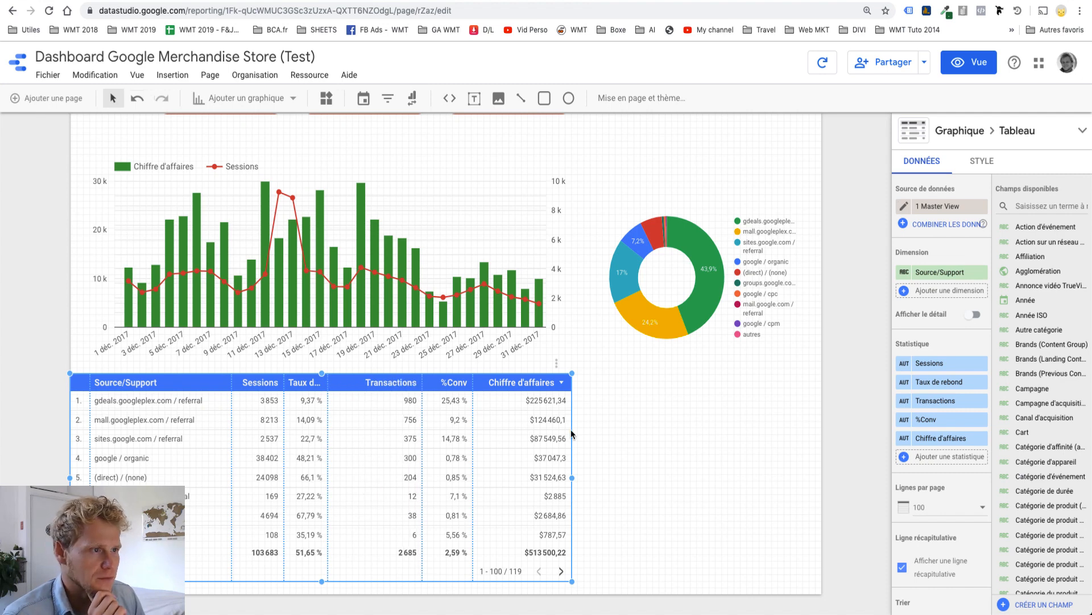
pyautogui.moveTo(572, 480); pyautogui.dragTo(822, 460)
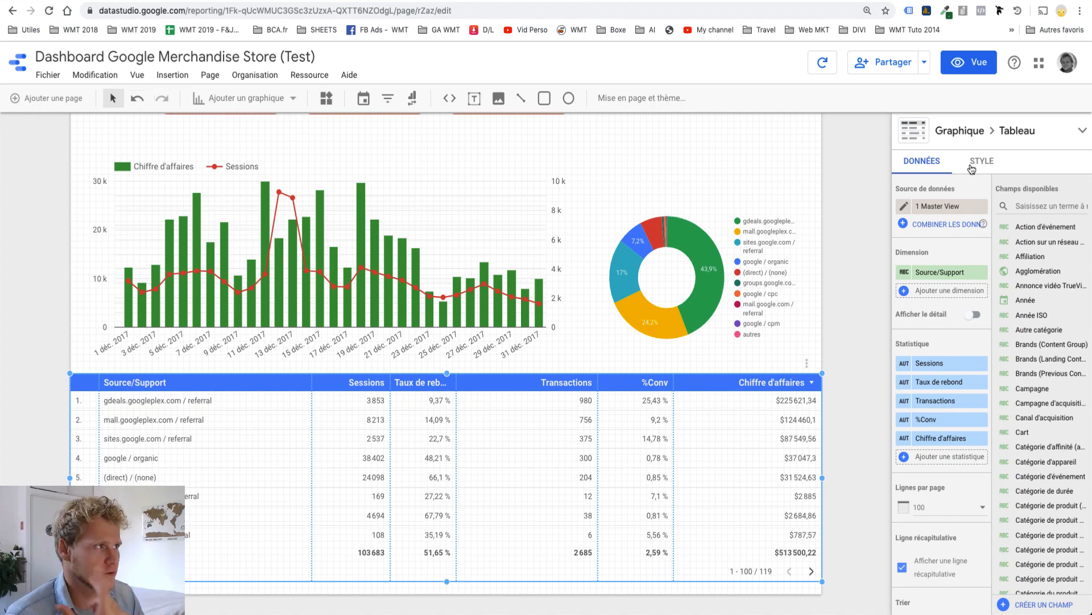
# Display the Transactions column (column 3) as bars (Barres) with their numbers shown.
pyautogui.click(972, 169)
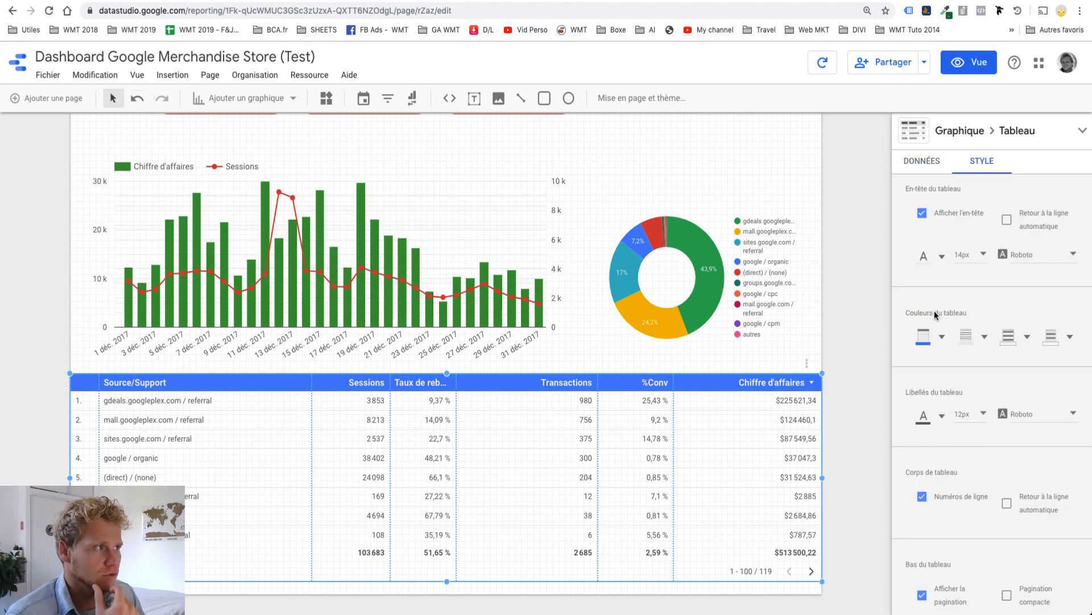
pyautogui.scroll(-7, 938, 314)
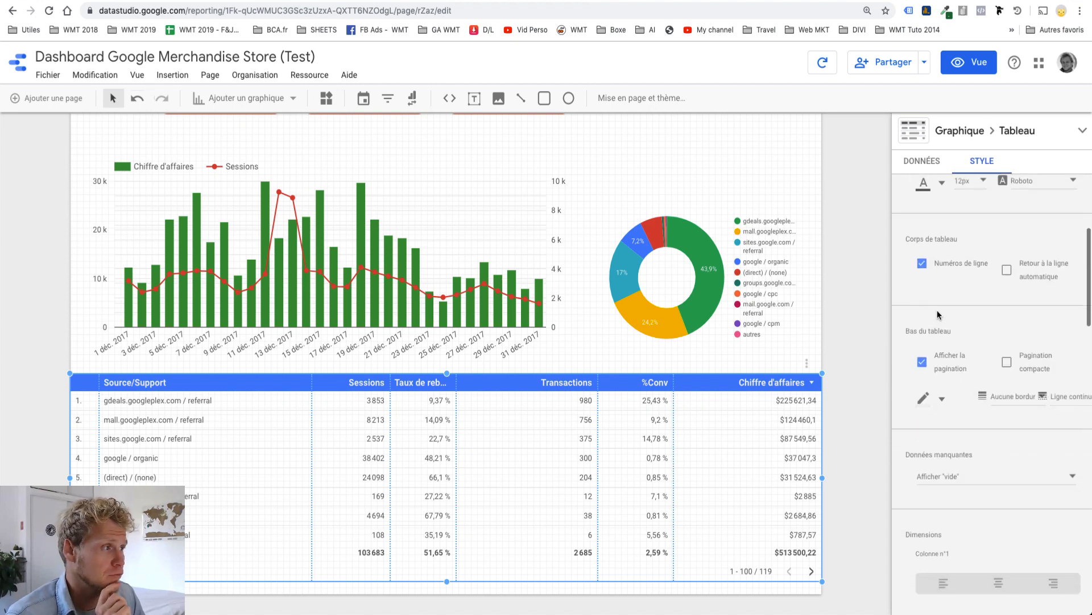
pyautogui.scroll(-6, 938, 314)
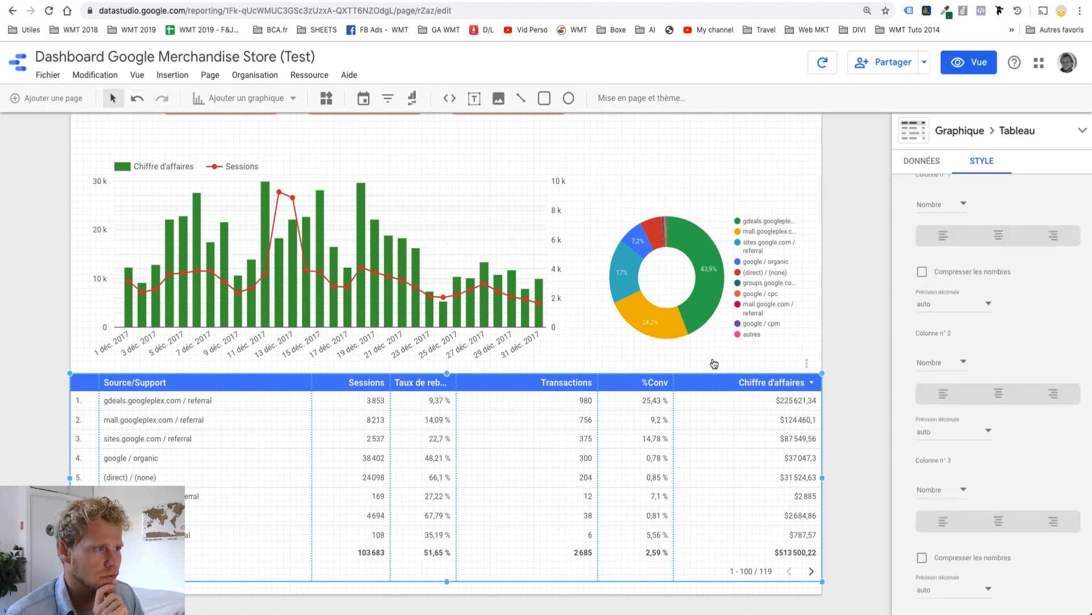
pyautogui.scroll(-1, 955, 440)
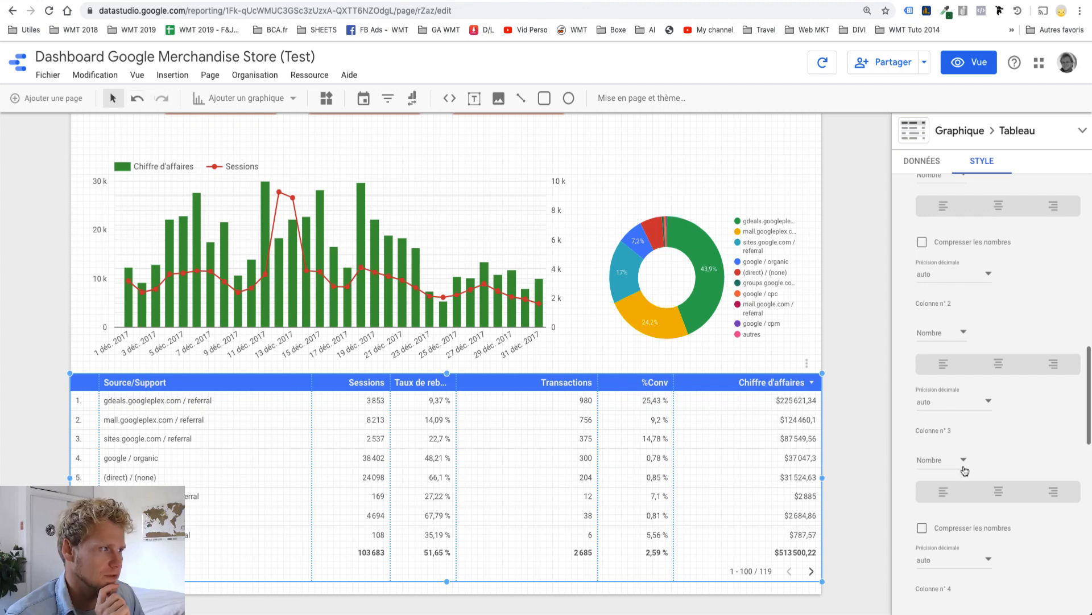
pyautogui.click(964, 462)
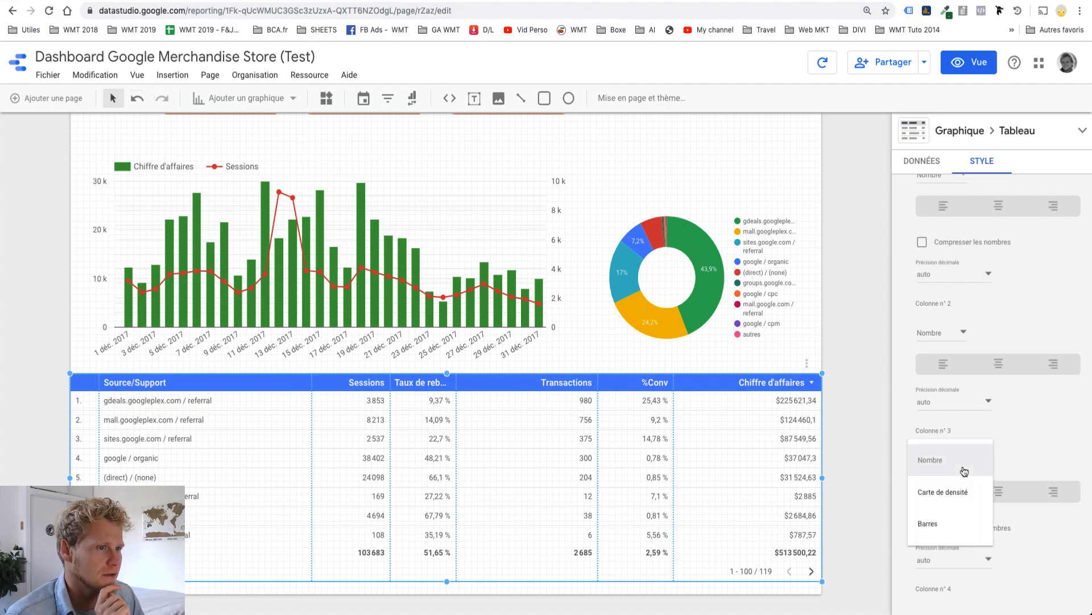
pyautogui.click(938, 524)
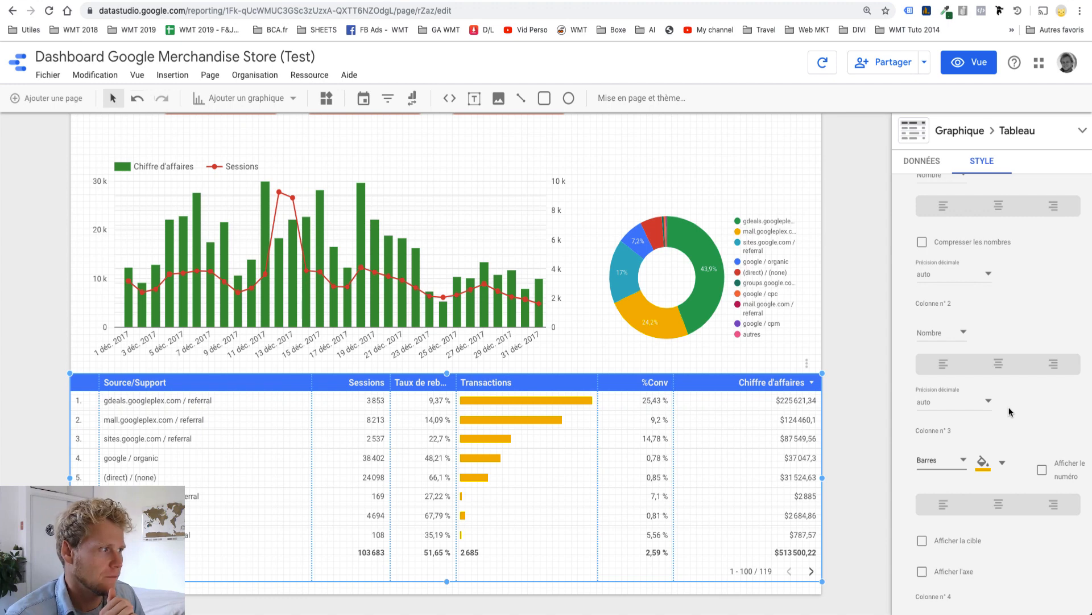
pyautogui.scroll(-1, 1024, 415)
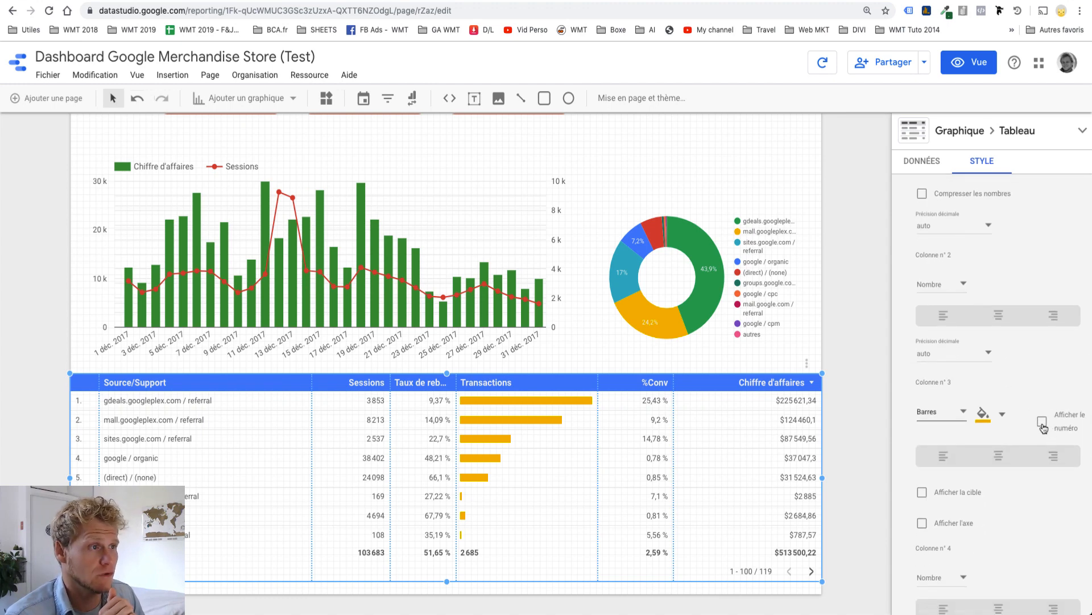
pyautogui.click(1043, 424)
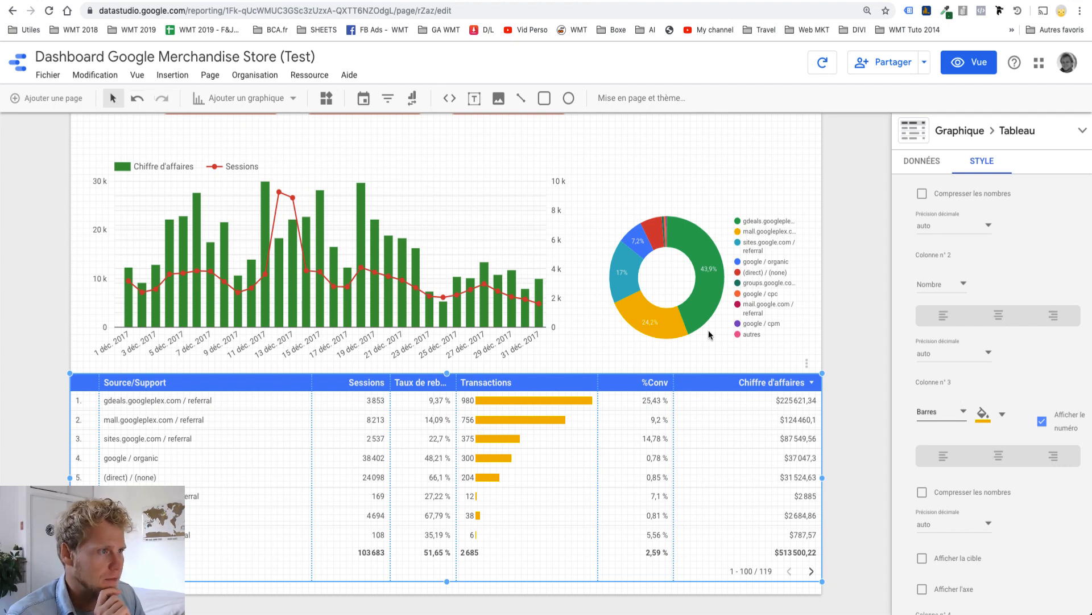
# Display the Taux de rebond column (column 2) as a heatmap (Carte de densité).
pyautogui.scroll(1, 1024, 274)
pyautogui.click(957, 313)
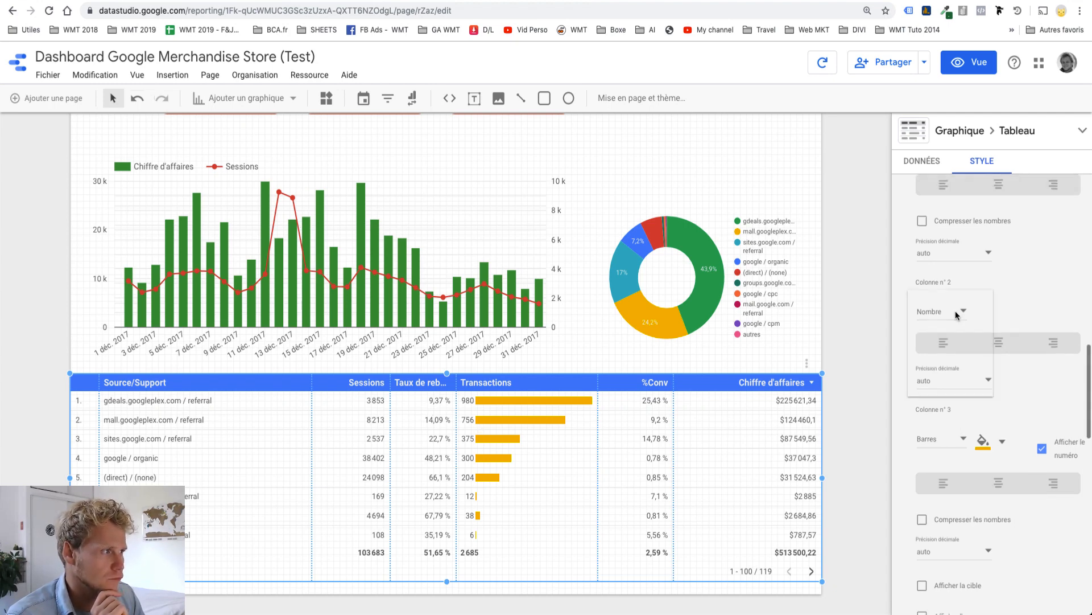
pyautogui.click(956, 343)
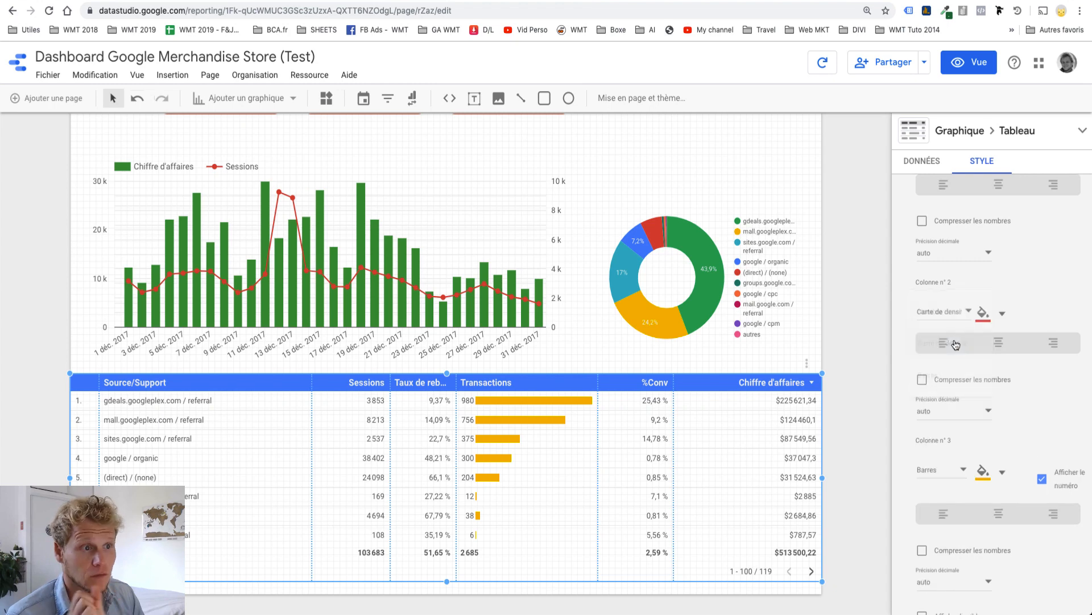
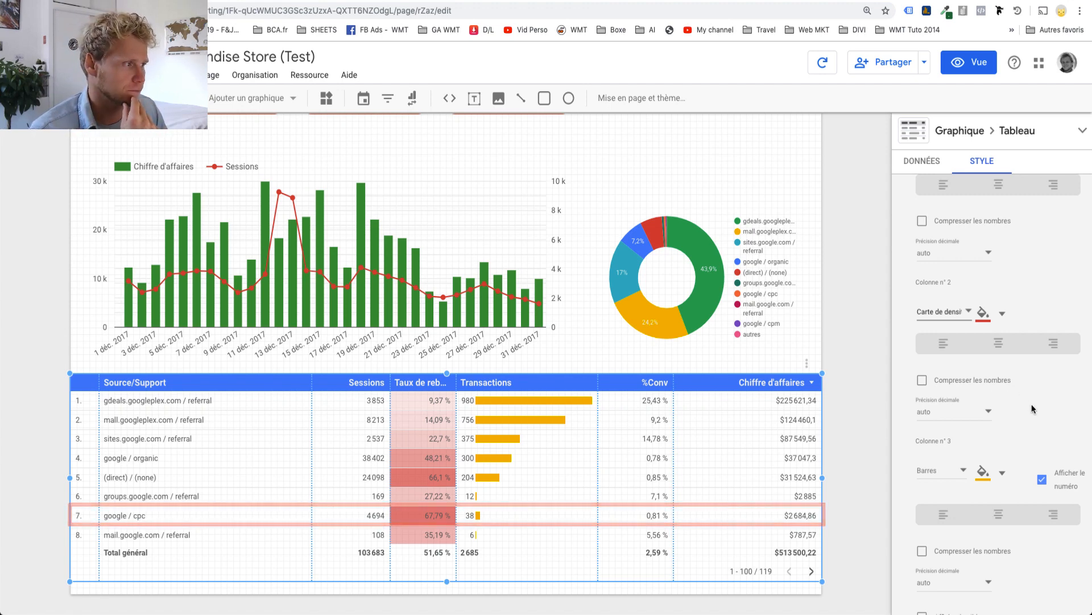
# Display the %Conv column (column 4) of the Source/Support table as a heatmap (Carte de densité).
pyautogui.scroll(-4, 1018, 398)
pyautogui.scroll(-3, 1032, 409)
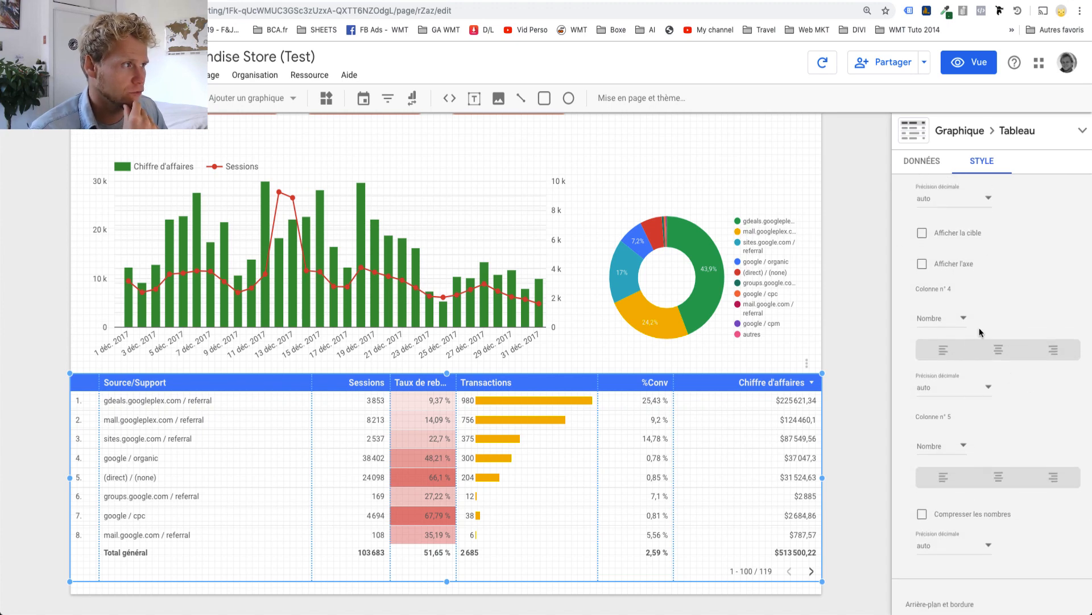
pyautogui.click(960, 322)
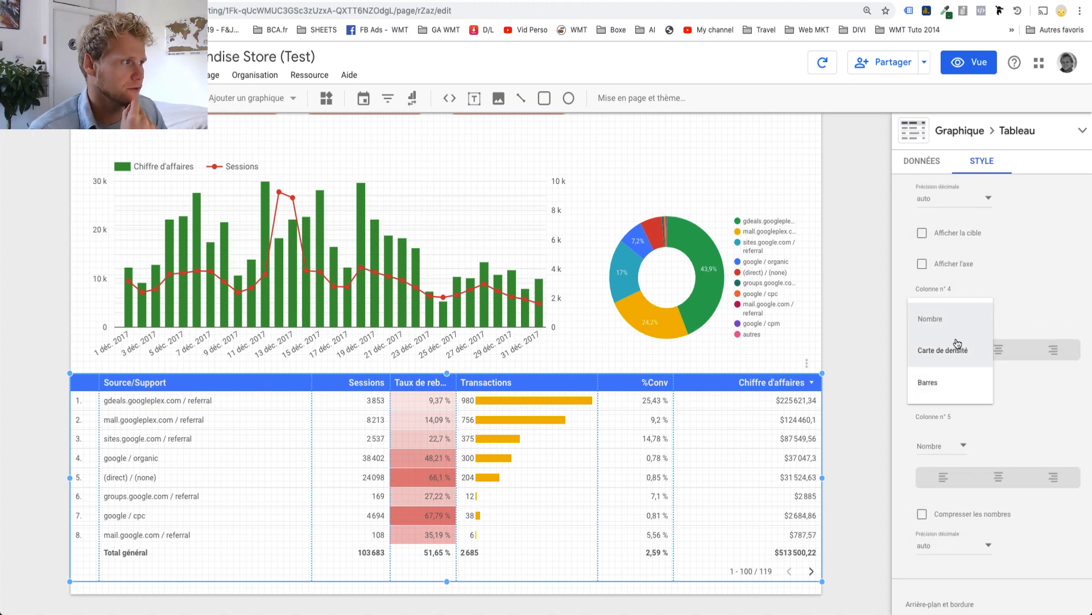
pyautogui.click(957, 345)
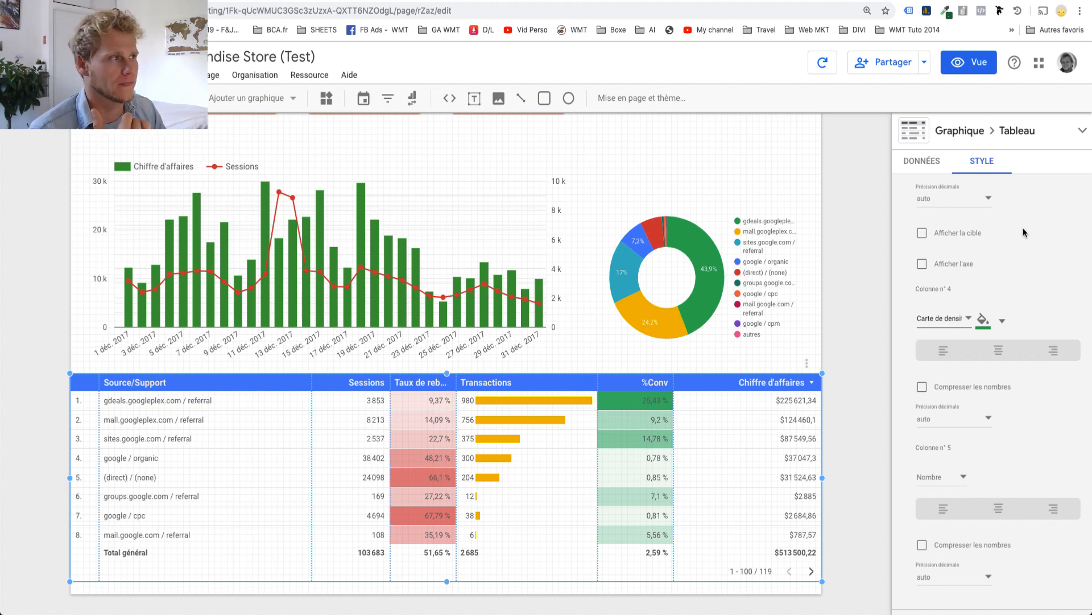
# Set the decimal precision of the Taux de rebond column (column 2) to 0.
pyautogui.scroll(5, 1024, 232)
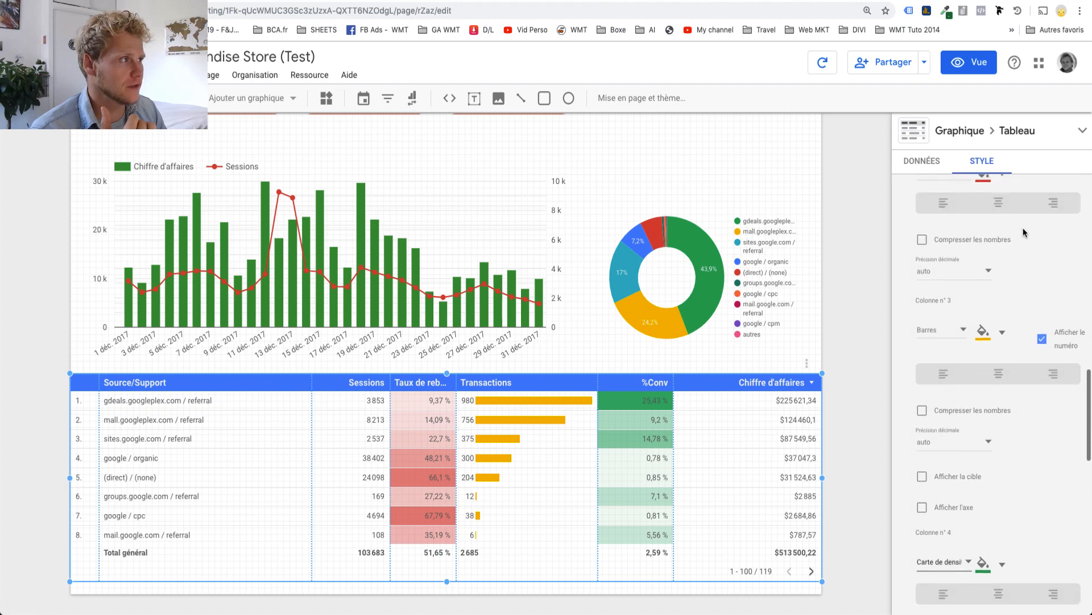
pyautogui.scroll(3, 1024, 232)
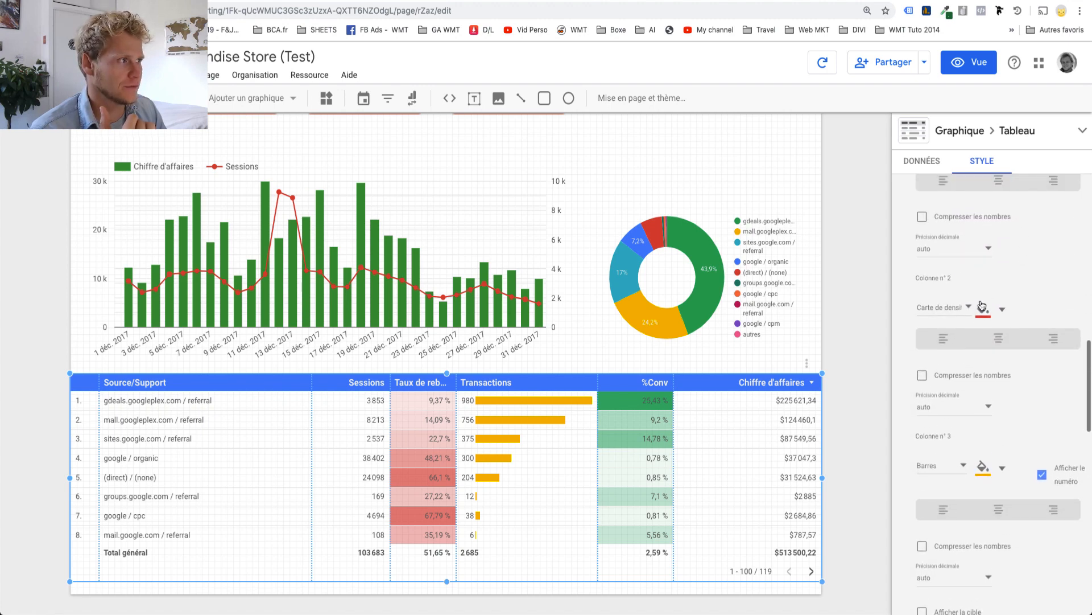
pyautogui.click(938, 408)
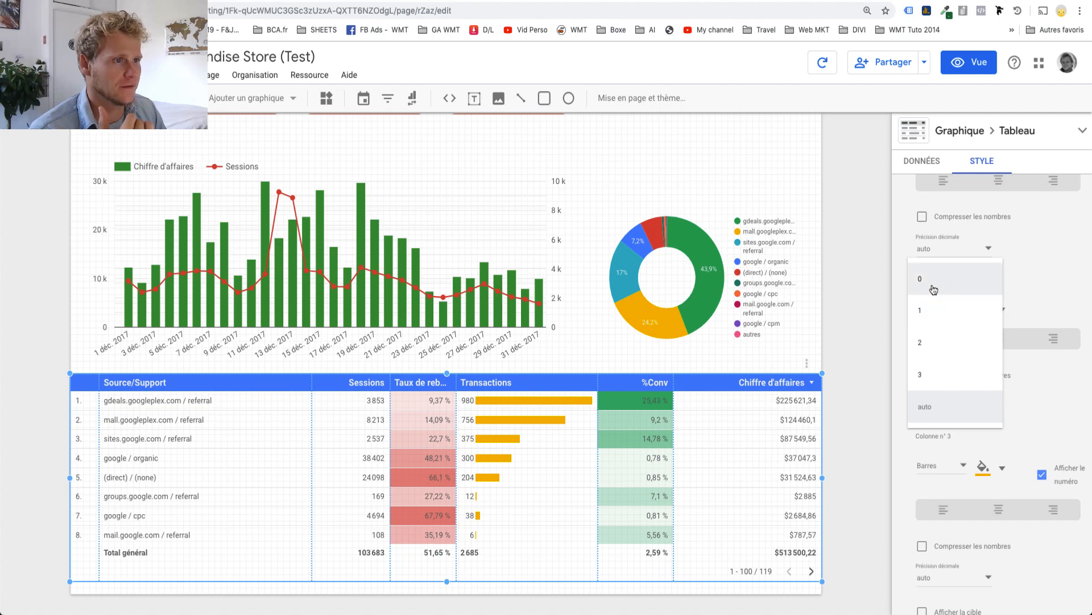
pyautogui.click(934, 291)
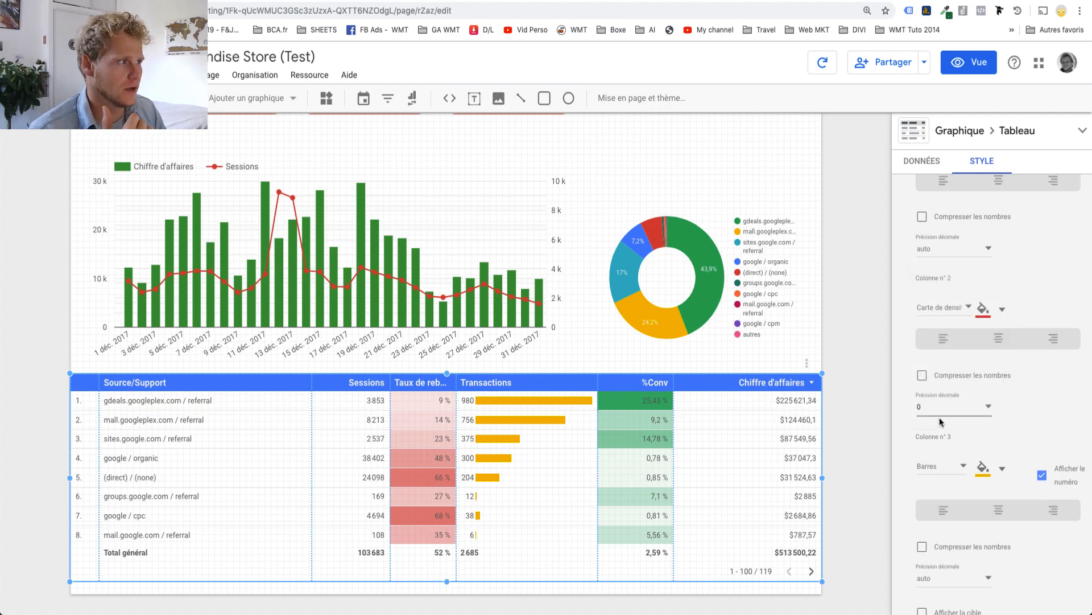
# Set the decimal precision of the Chiffre d'affaires column (column 5) to 0.
pyautogui.scroll(-7, 940, 421)
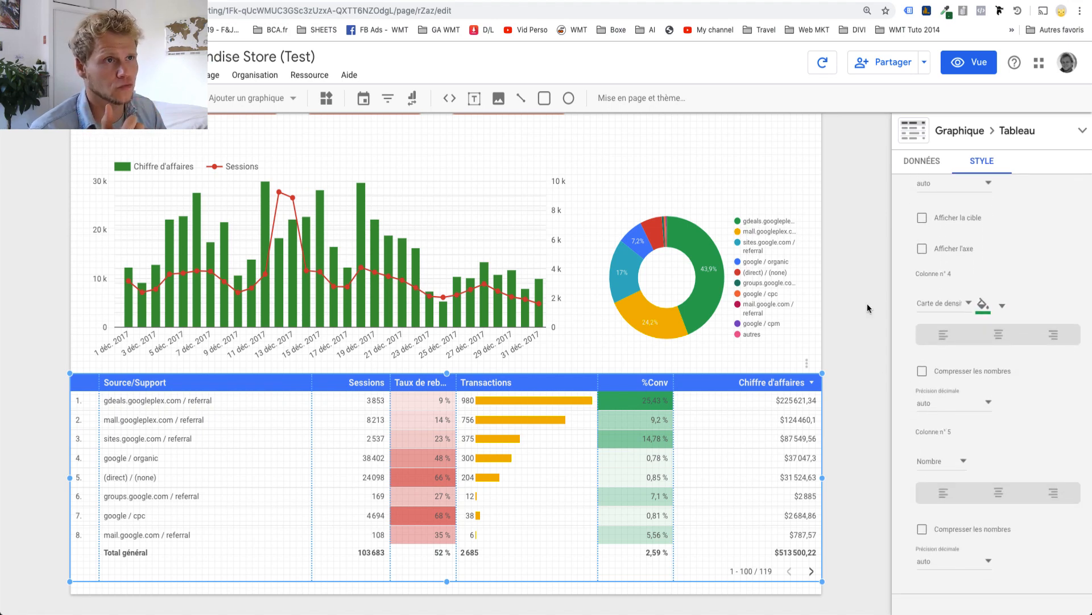
pyautogui.scroll(-1, 1018, 436)
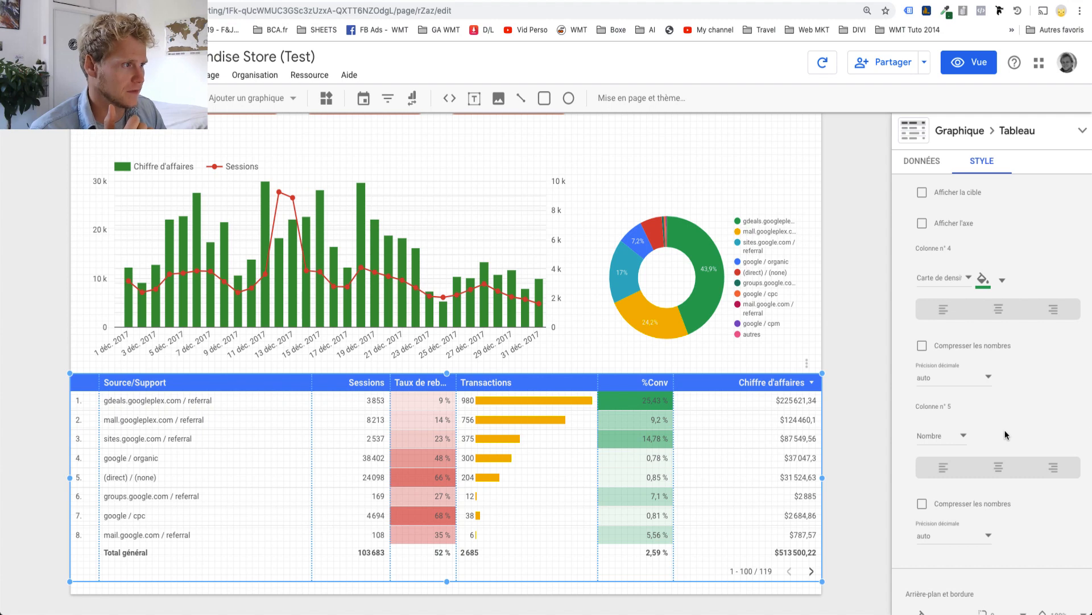
pyautogui.scroll(-1, 967, 436)
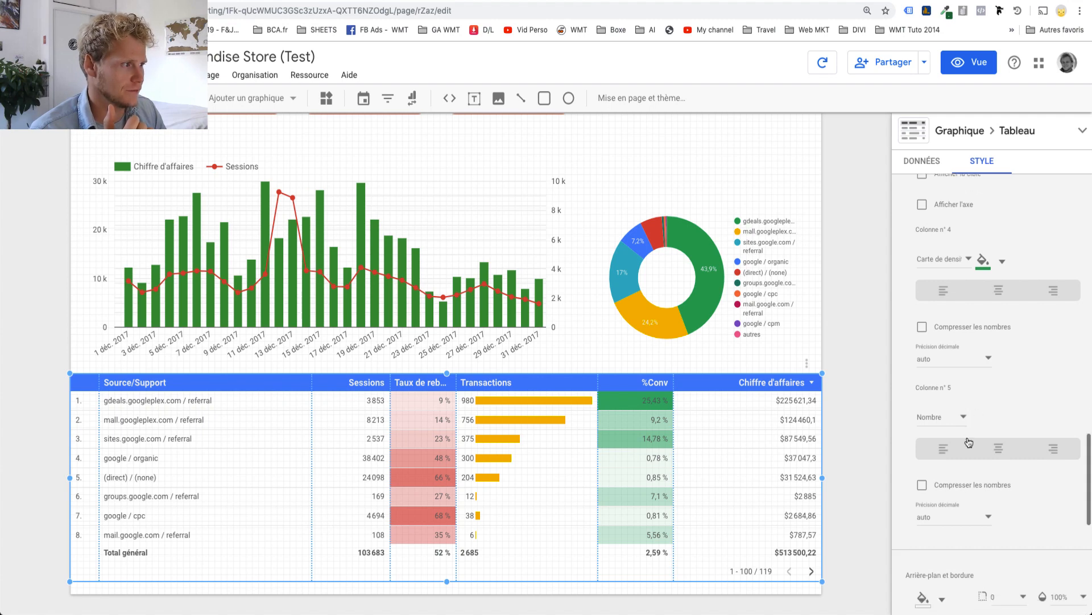
pyautogui.click(951, 517)
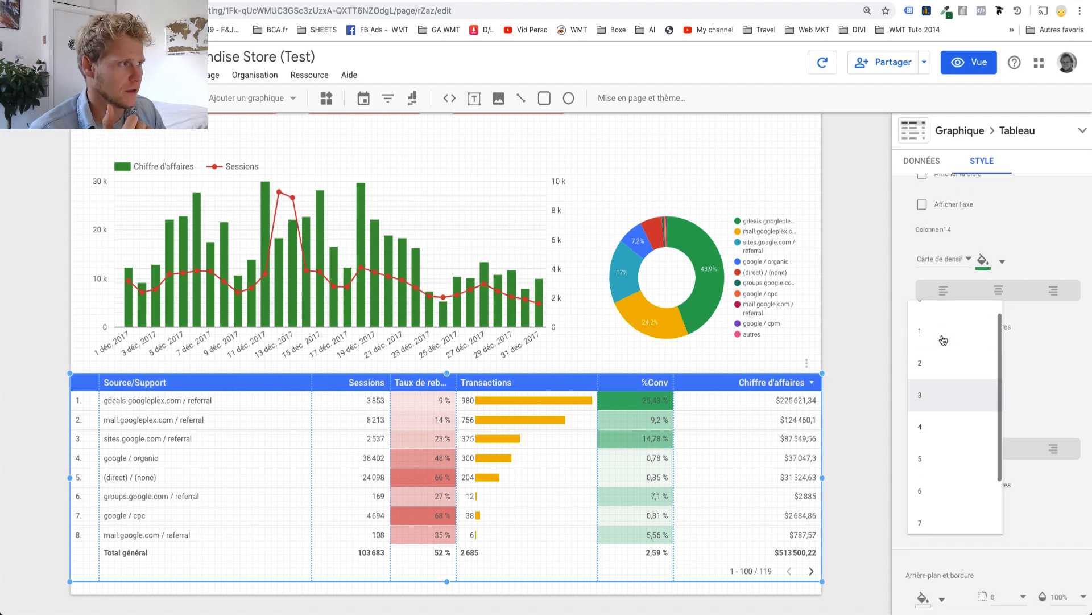
pyautogui.click(933, 312)
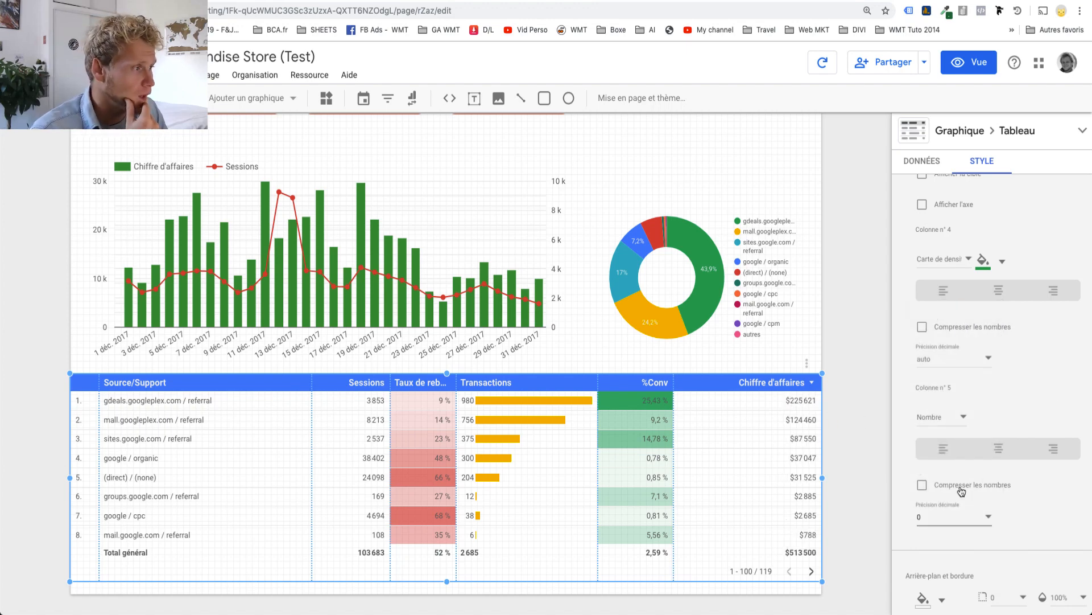
# Display the Chiffre d'affaires column (column 5) as dark green bars (Barres) with their numbers shown.
pyautogui.click(959, 417)
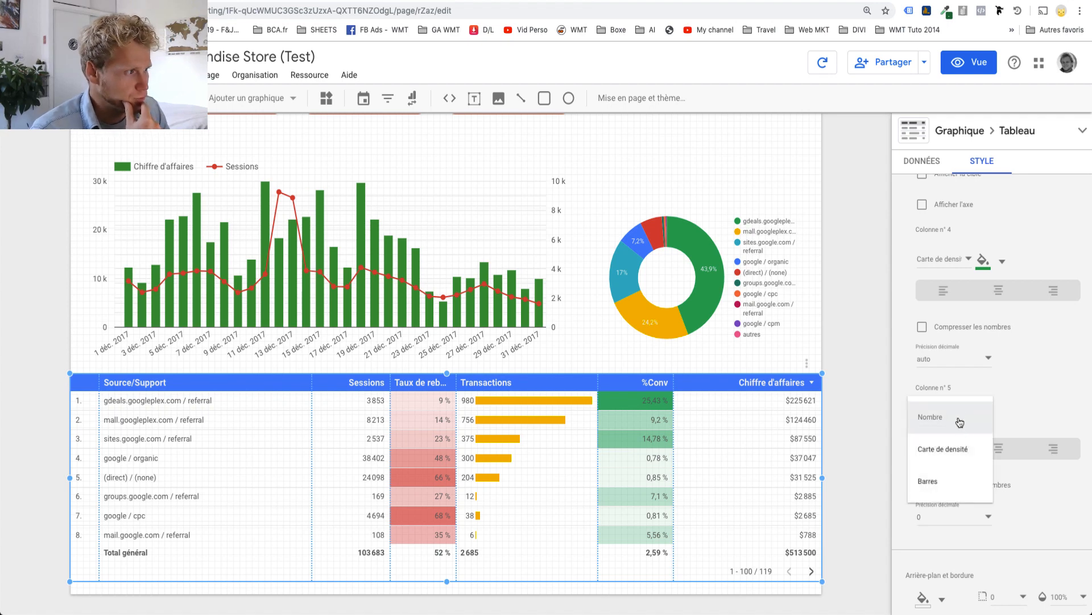
pyautogui.click(940, 488)
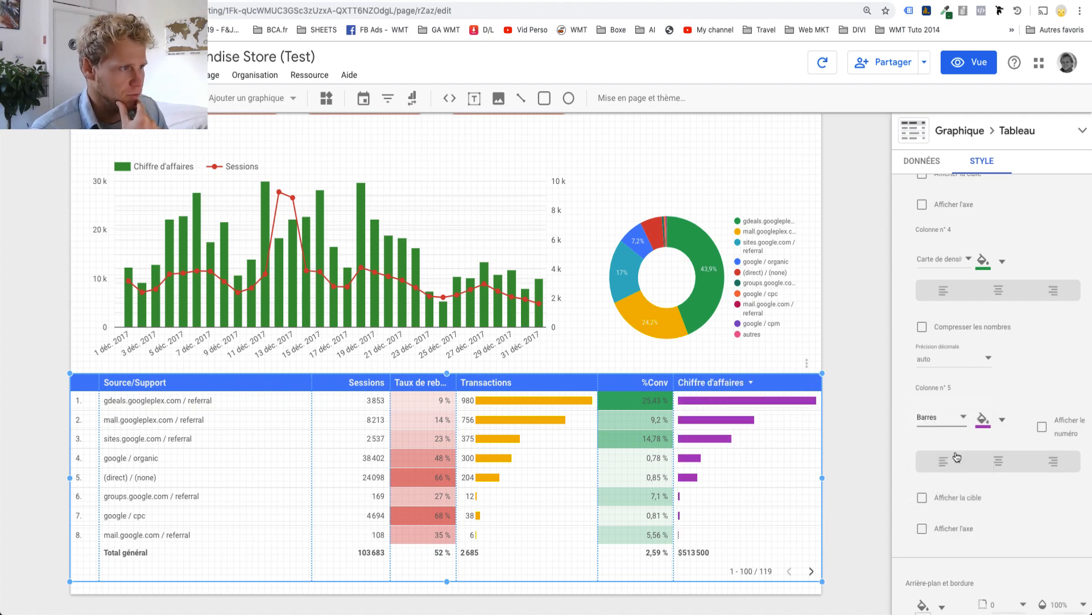
pyautogui.click(994, 425)
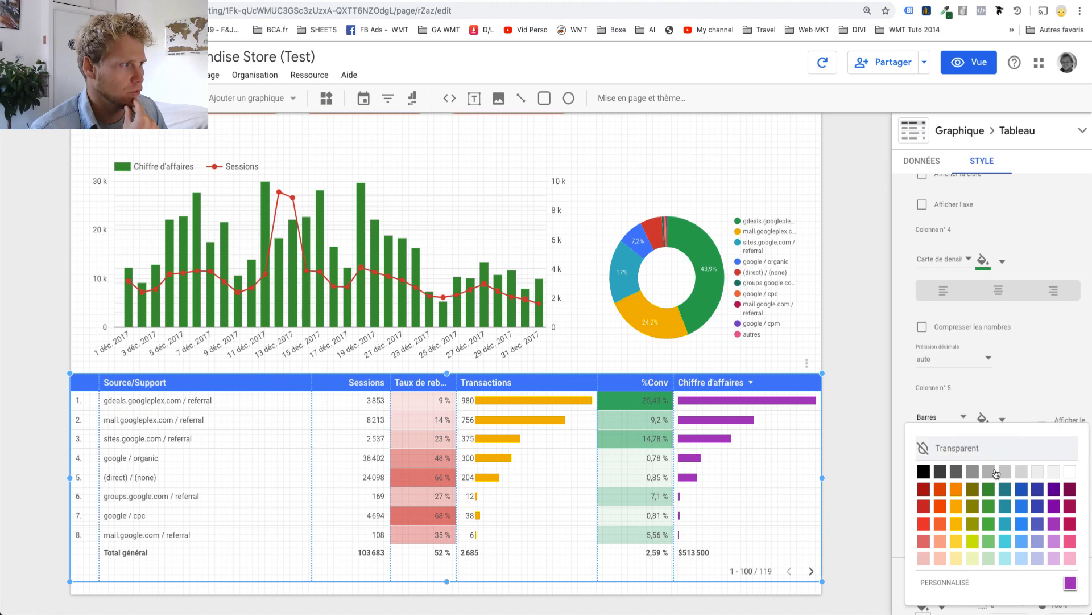
pyautogui.click(989, 489)
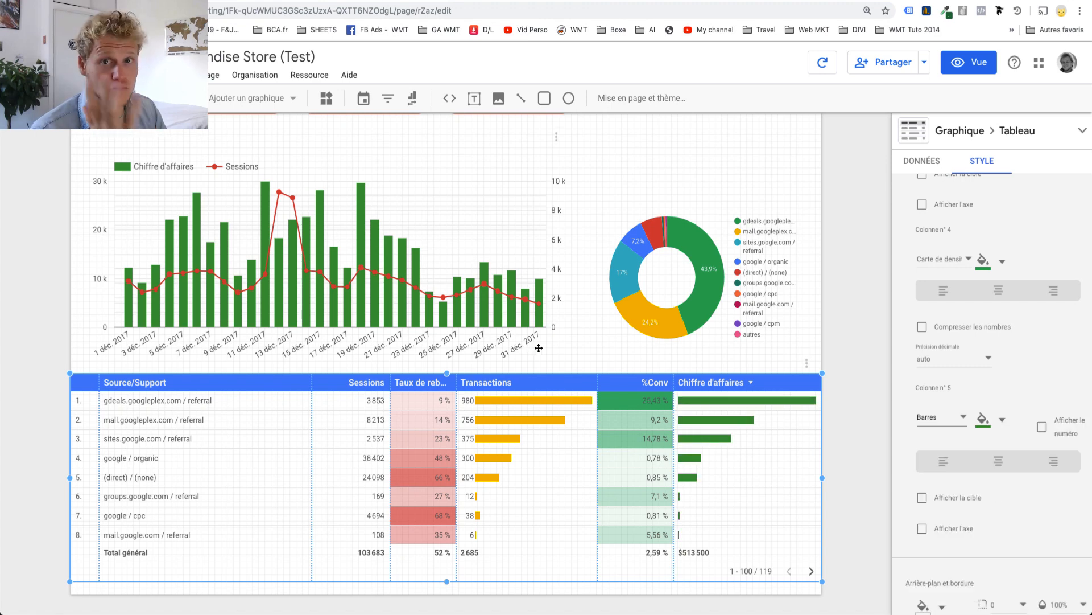
pyautogui.click(1043, 427)
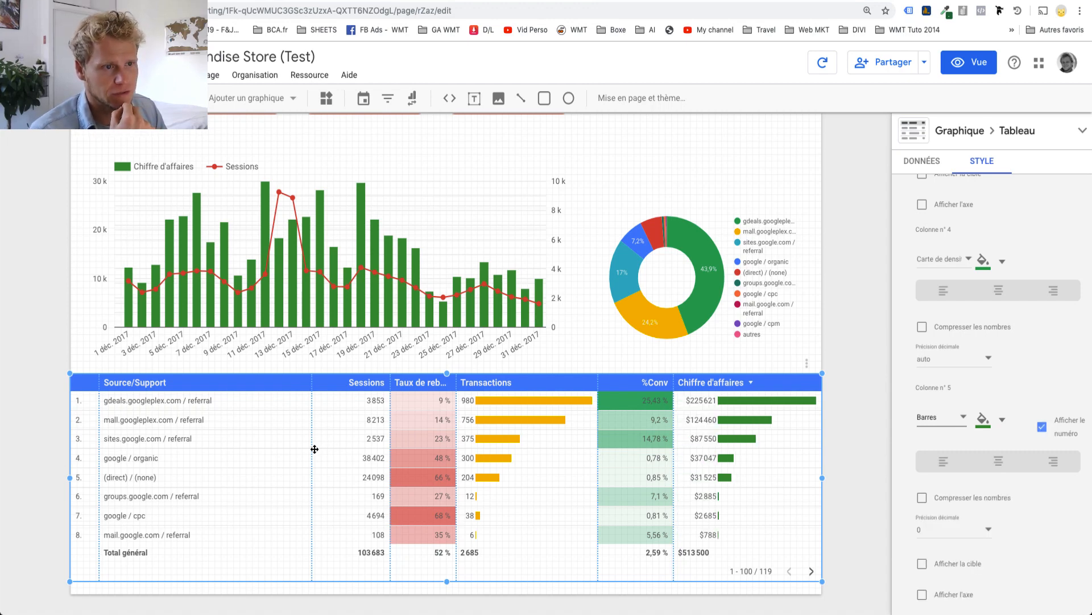
# Narrow the Source/Support and %Conv columns, widen Taux de rebond and Chiffre d'affaires, and stretch the table vertically to fit ten rows.
pyautogui.moveTo(312, 449); pyautogui.dragTo(280, 449)
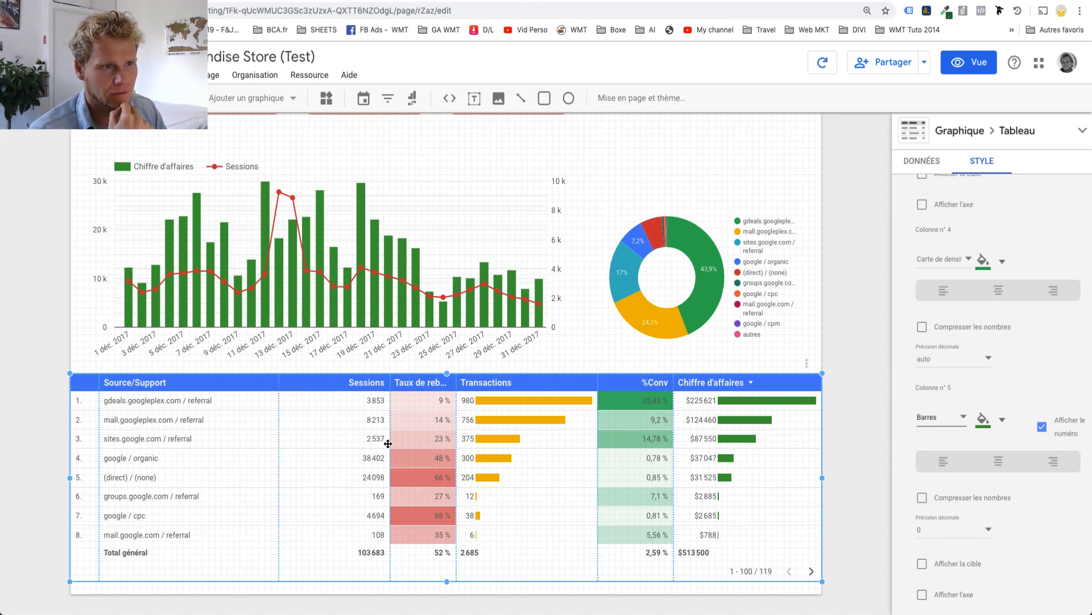
pyautogui.moveTo(394, 445); pyautogui.dragTo(354, 444)
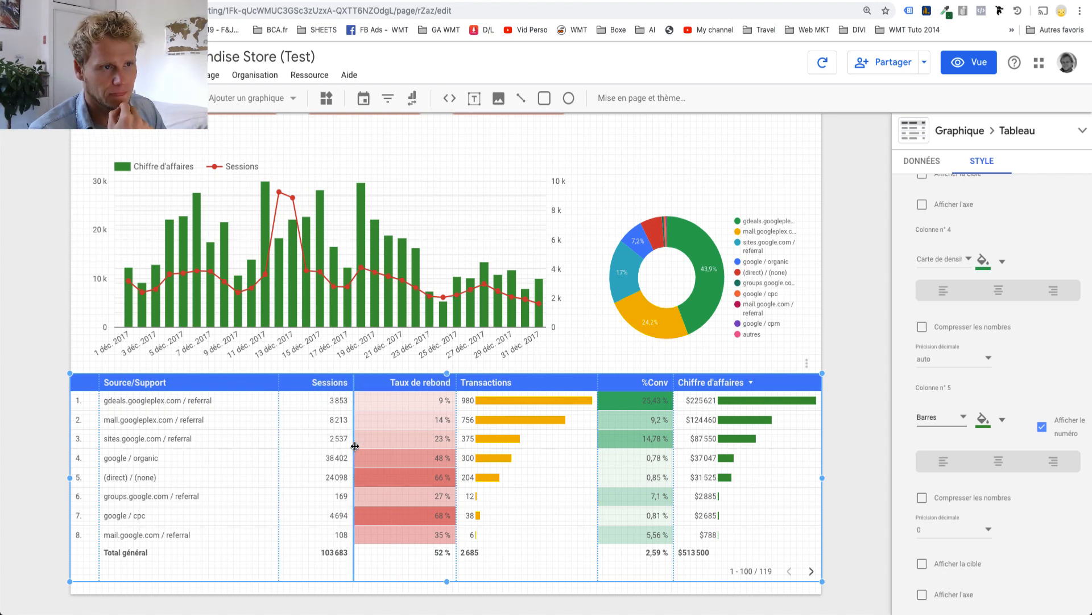
pyautogui.moveTo(668, 437); pyautogui.dragTo(579, 436)
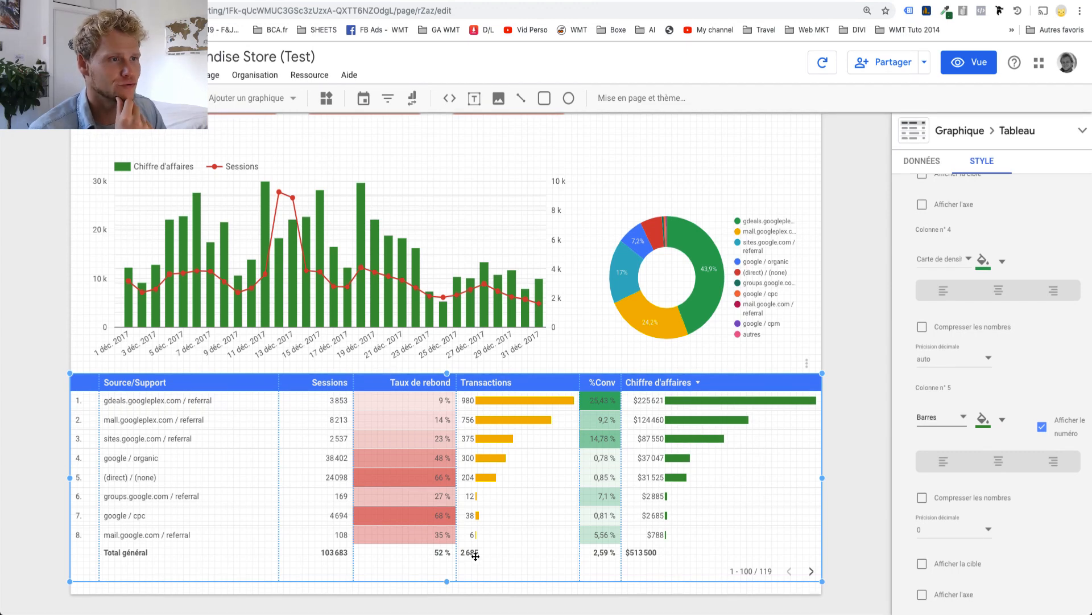
pyautogui.moveTo(447, 582); pyautogui.dragTo(447, 596)
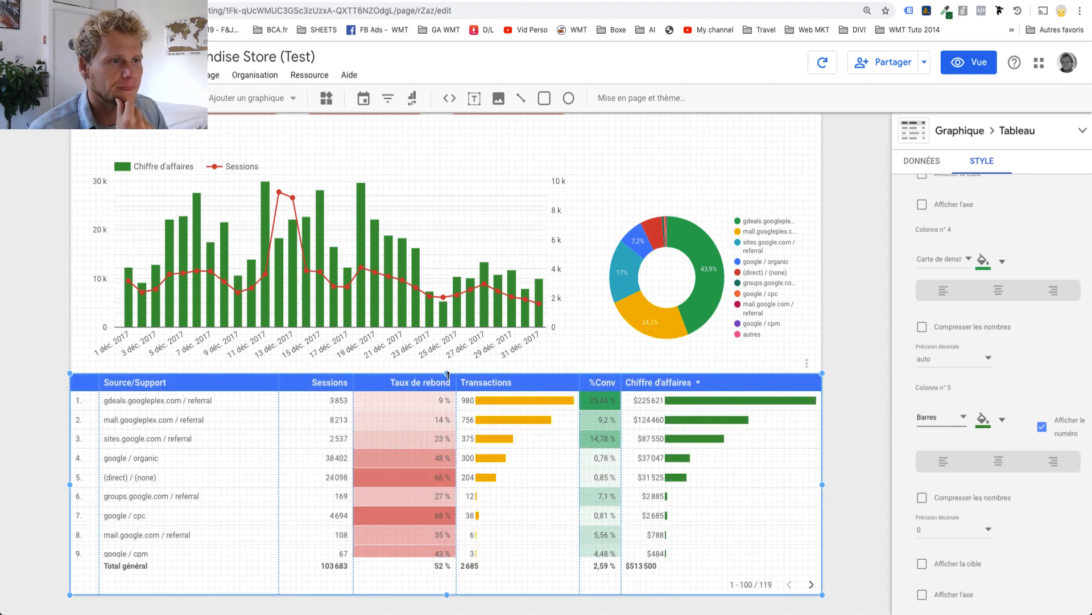
pyautogui.moveTo(448, 375); pyautogui.dragTo(446, 348)
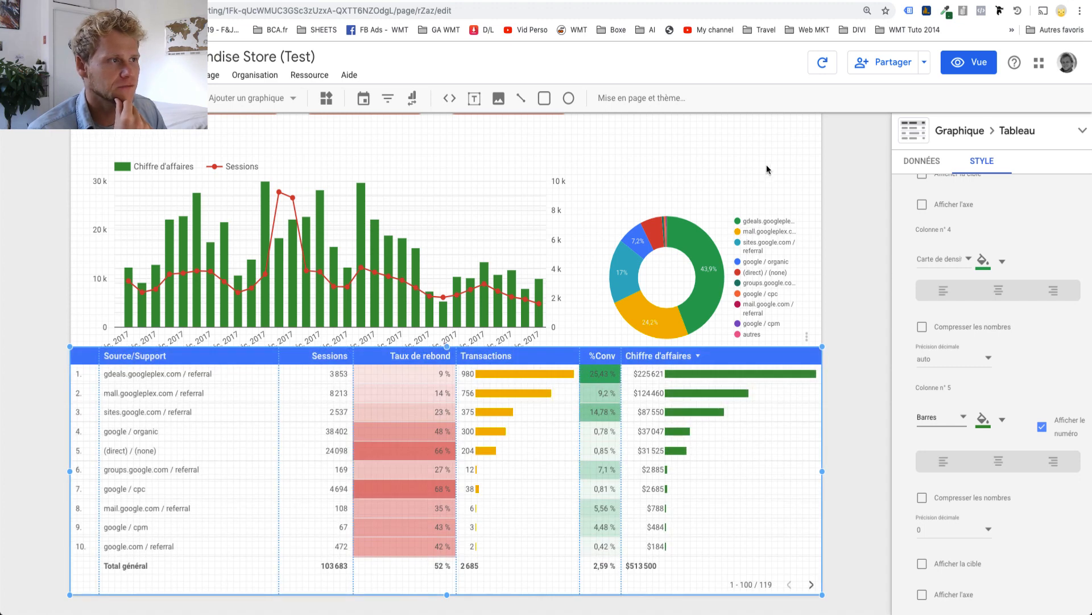
# Move the time series and donut charts up together so they clear the top of the table.
pyautogui.scroll(2, 863, 271)
pyautogui.click(461, 365)
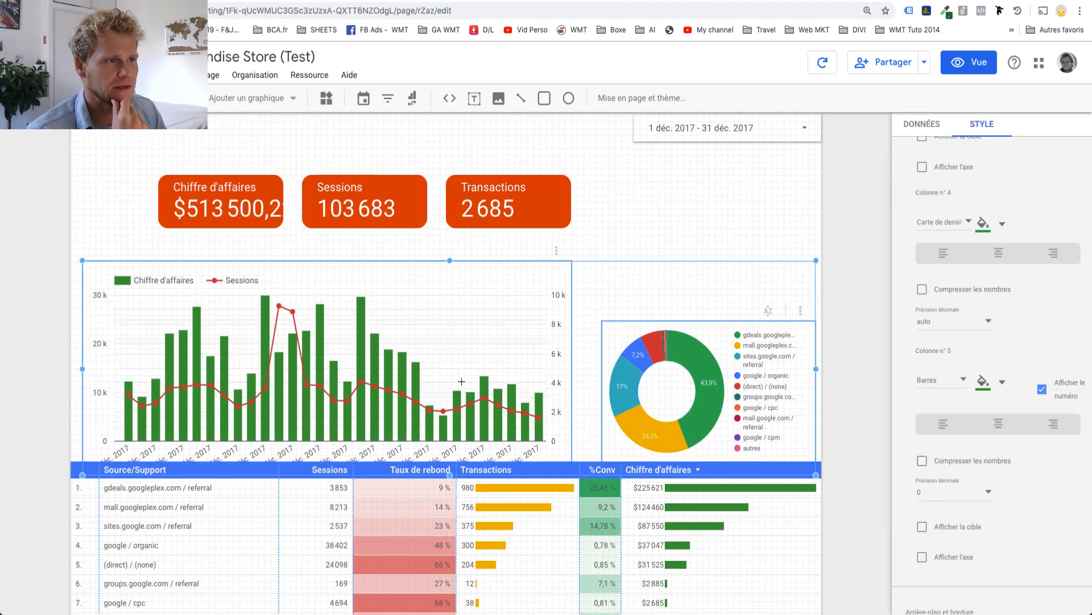
pyautogui.moveTo(461, 356); pyautogui.dragTo(461, 332)
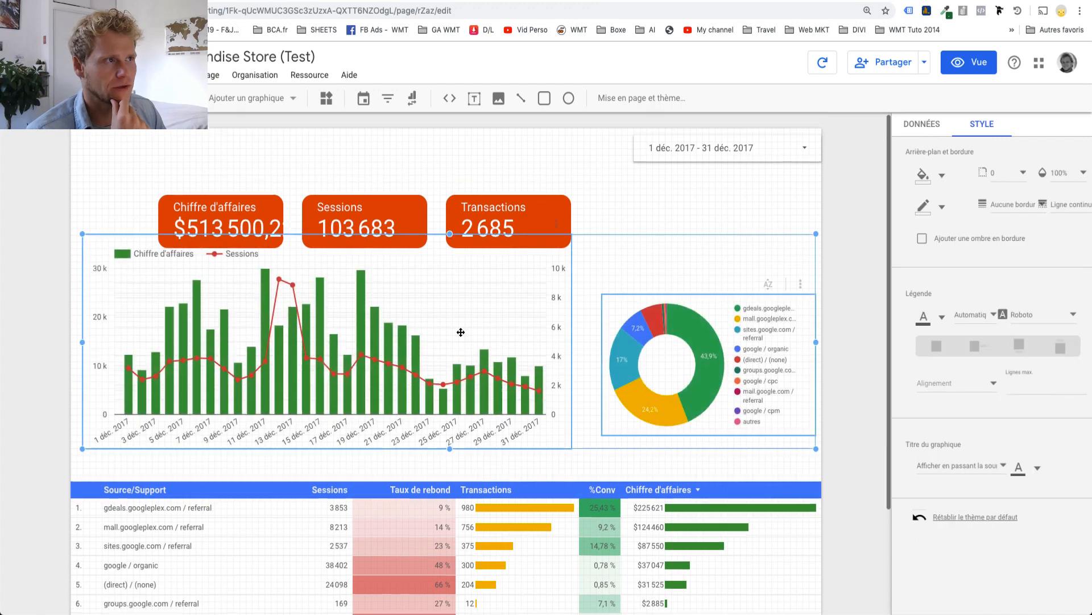
# Duplicate the Transactions scorecard and place the copy in line to its right with the same spacing.
pyautogui.click(524, 213)
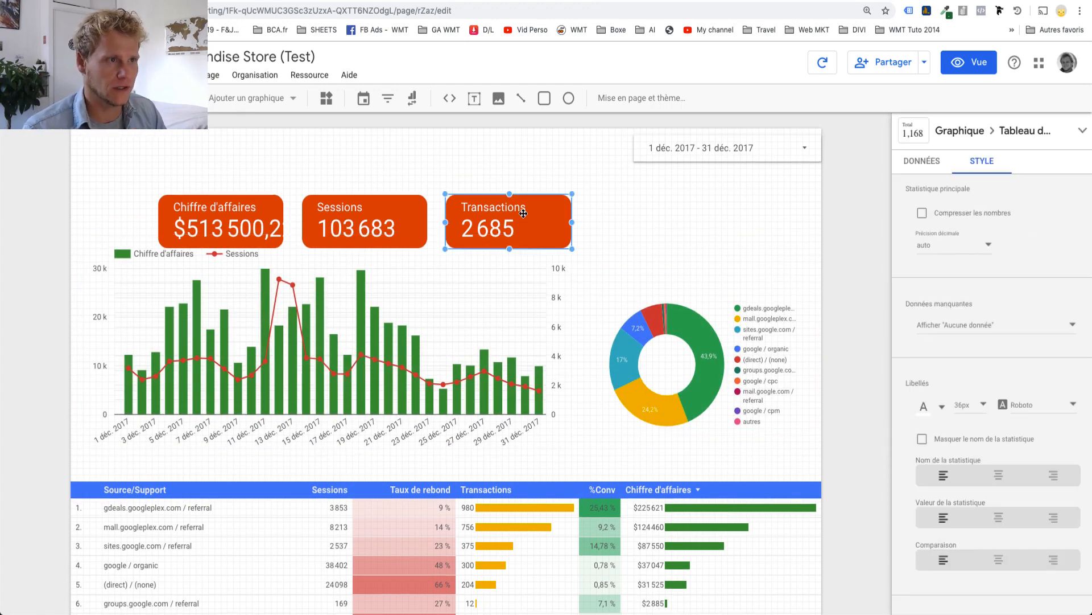
pyautogui.hotkey('ctrl', 'd')
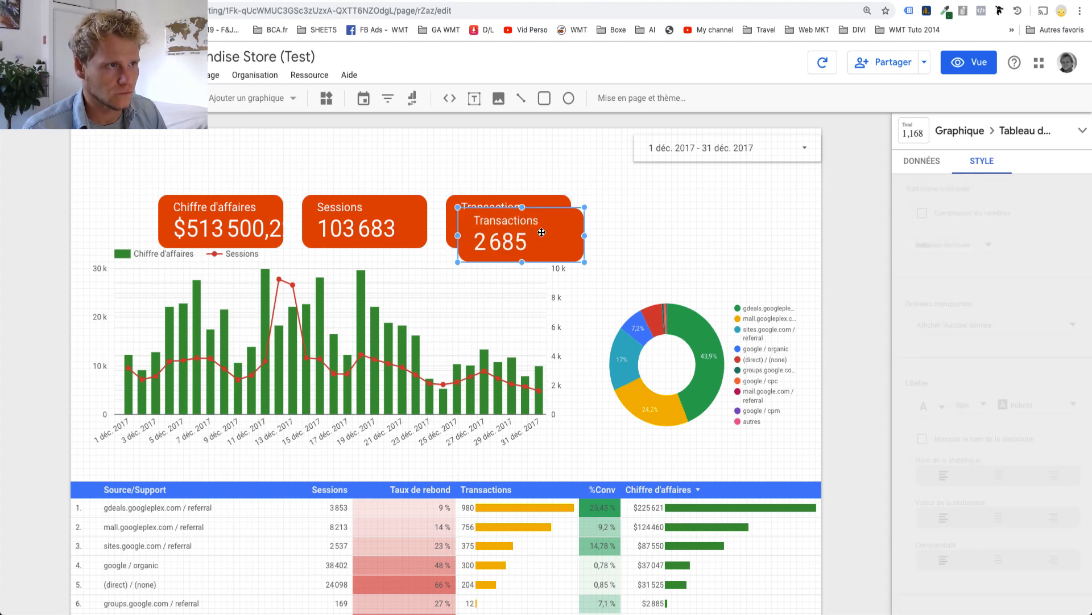
pyautogui.moveTo(539, 238); pyautogui.dragTo(662, 229)
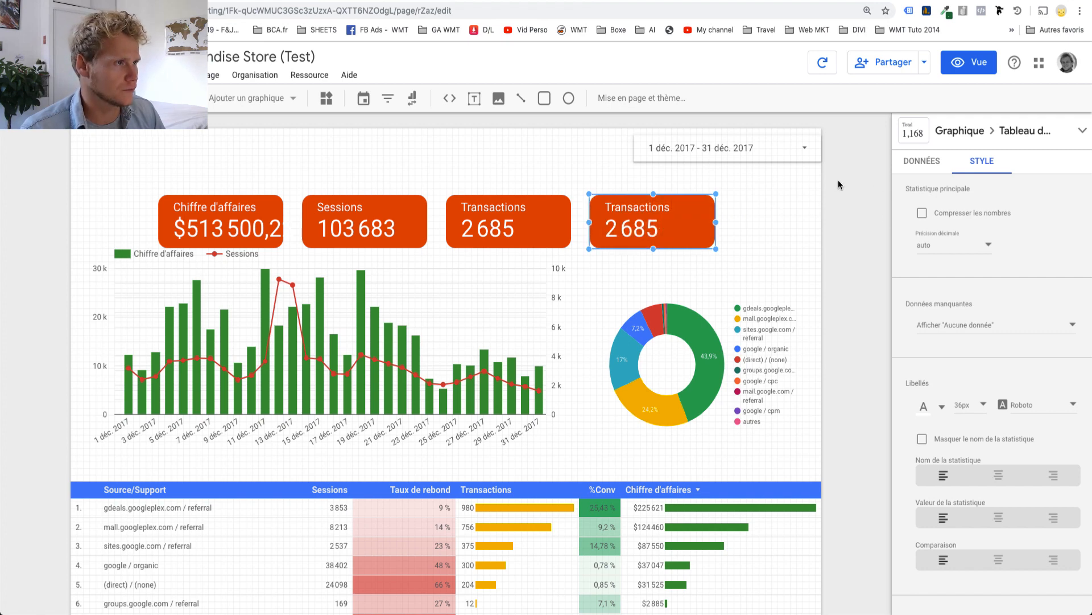
# Change the copied scorecard's metric to the e-commerce conversion rate (Taux de conversion du e-commerce).
pyautogui.click(910, 165)
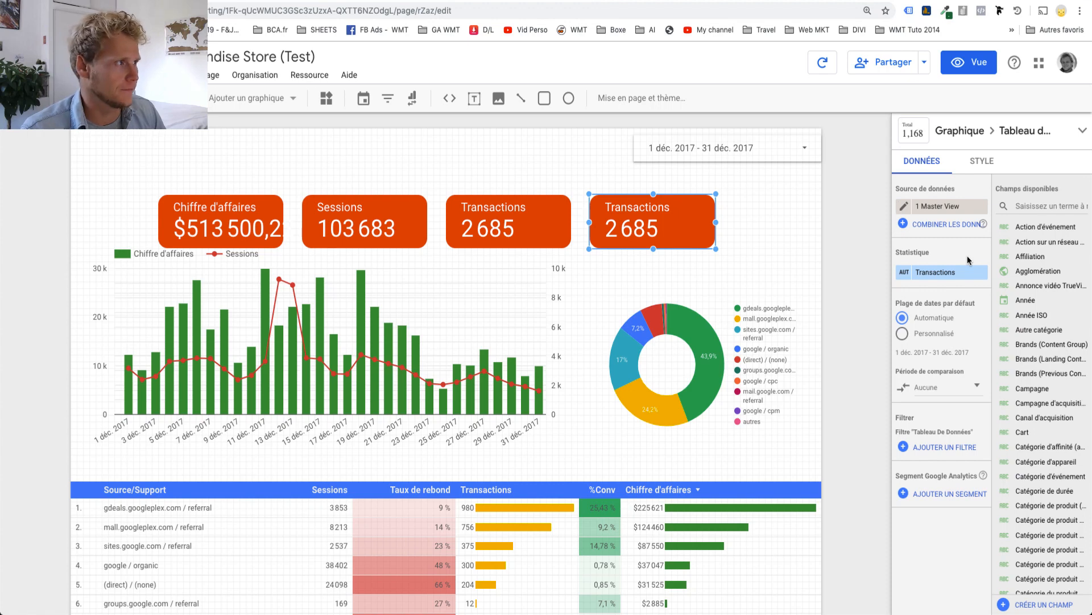
pyautogui.click(950, 272)
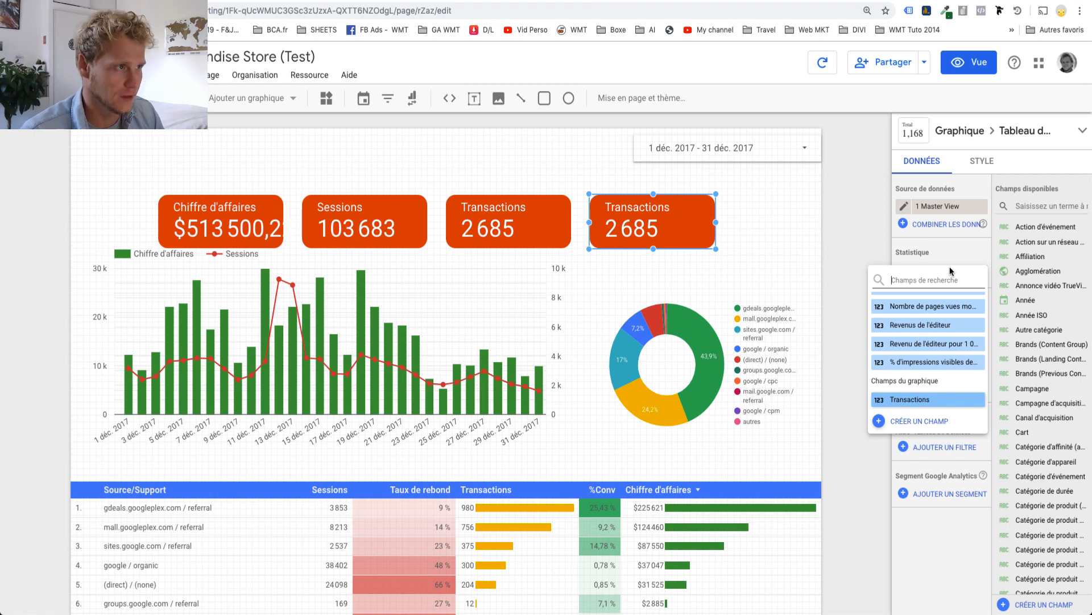
pyautogui.write('taux de conv')
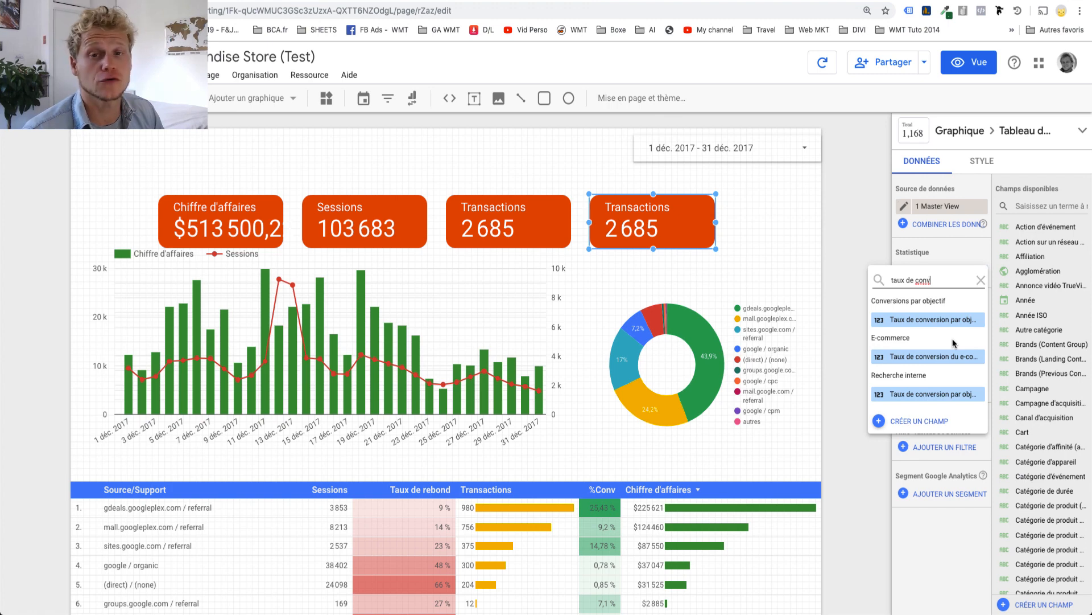
pyautogui.scroll(-1, 953, 343)
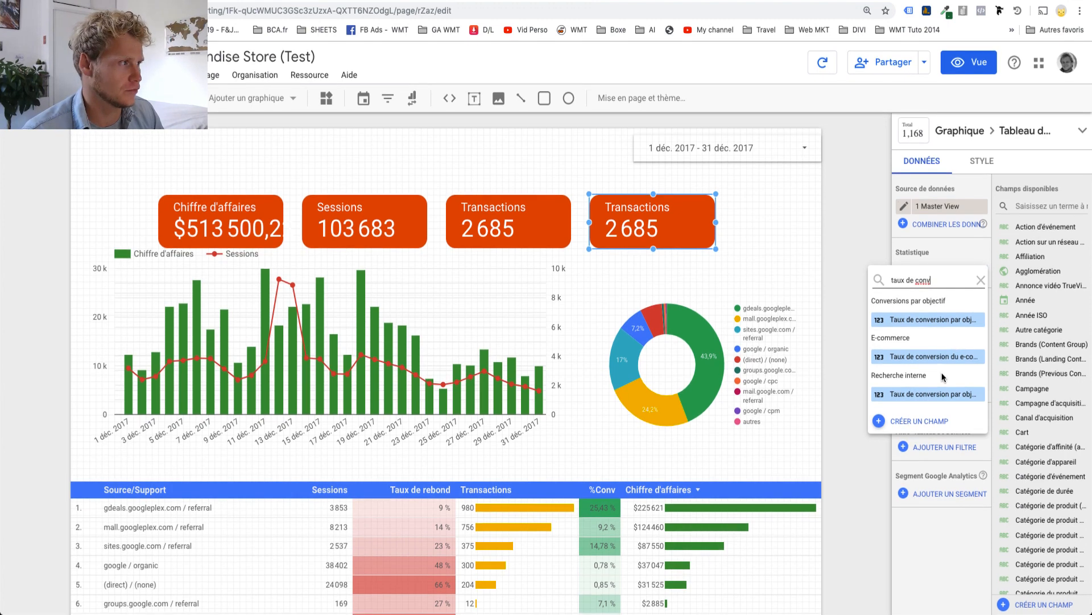
pyautogui.click(929, 352)
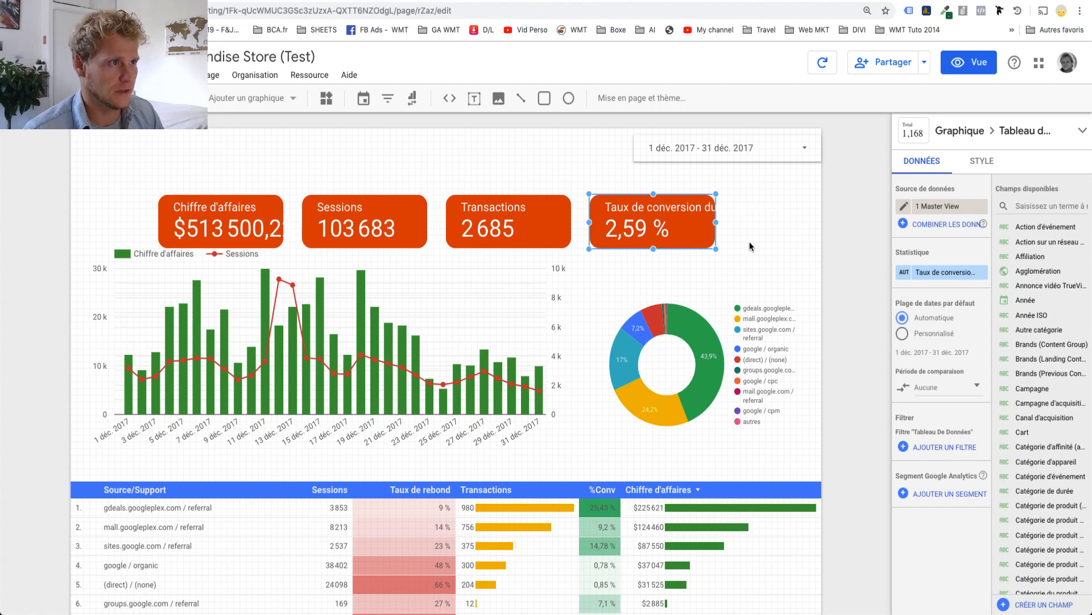
# Duplicate the conversion rate scorecard directly to its right and move the time series slightly down, clear of the scorecards.
pyautogui.moveTo(702, 222); pyautogui.dragTo(800, 229)
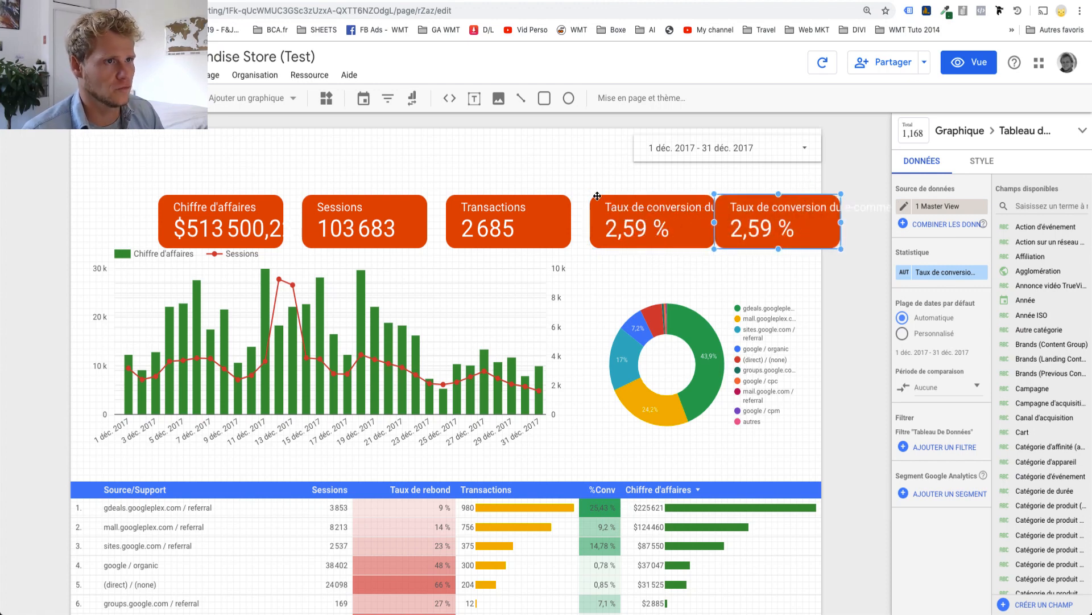
pyautogui.click(693, 238)
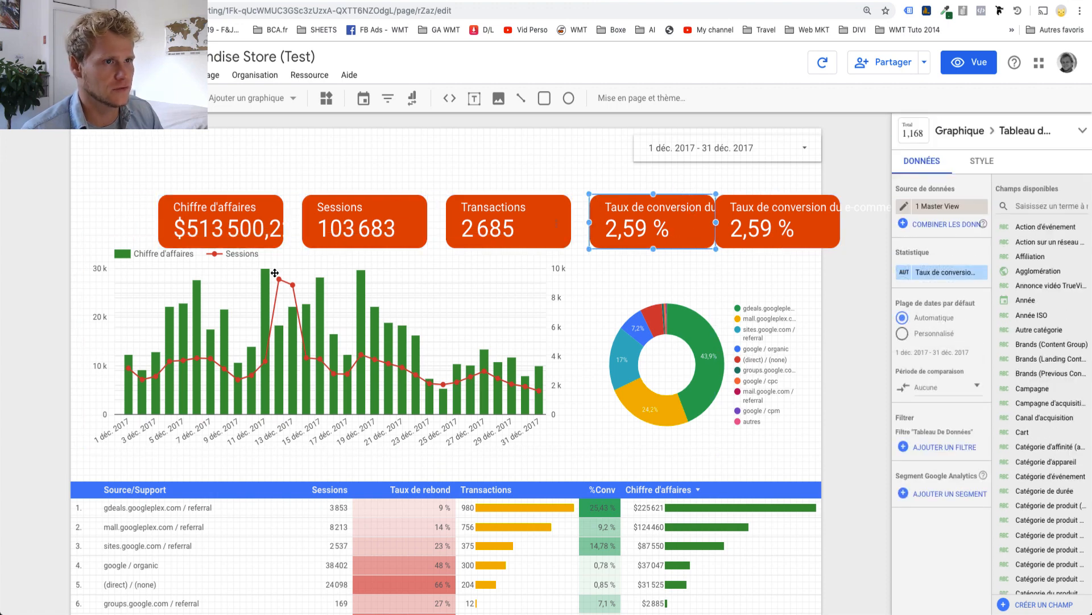
pyautogui.moveTo(240, 279); pyautogui.dragTo(239, 294)
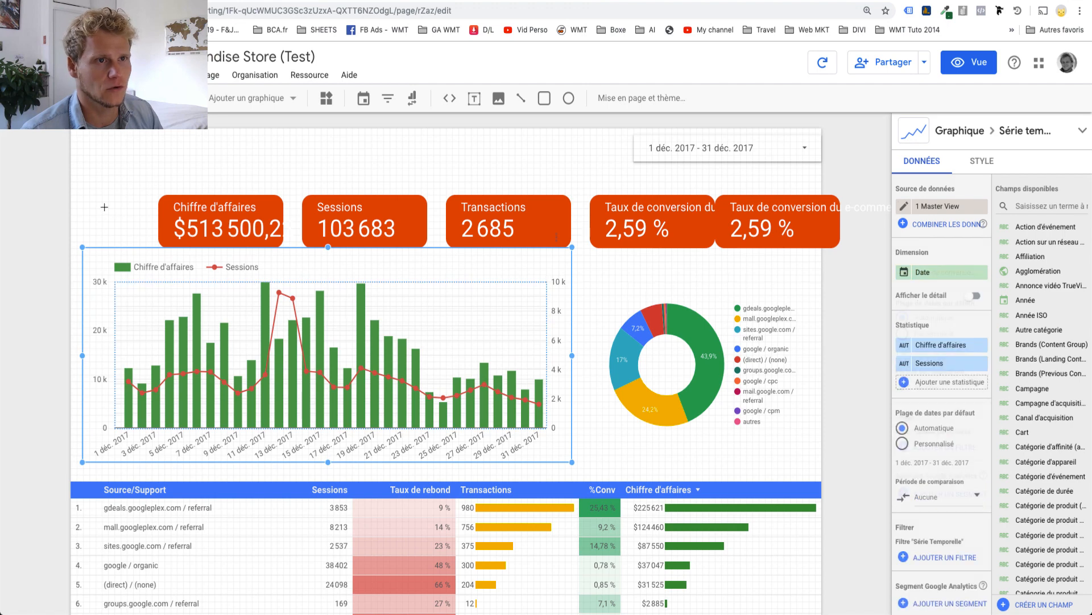
# Spread the five scorecards roughly across the row, with the revenue card at the time series' left edge and the last card inside the page's right edge.
pyautogui.moveTo(104, 206); pyautogui.dragTo(598, 217)
pyautogui.click(180, 207)
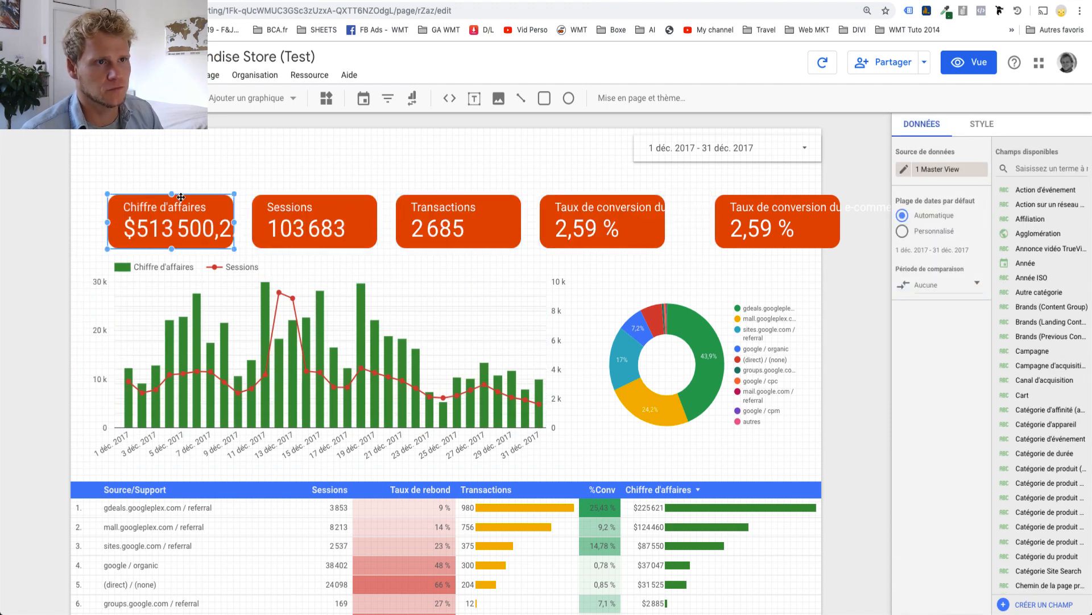
pyautogui.moveTo(181, 207); pyautogui.dragTo(157, 206)
pyautogui.moveTo(349, 210); pyautogui.dragTo(388, 210)
pyautogui.moveTo(571, 214); pyautogui.dragTo(564, 214)
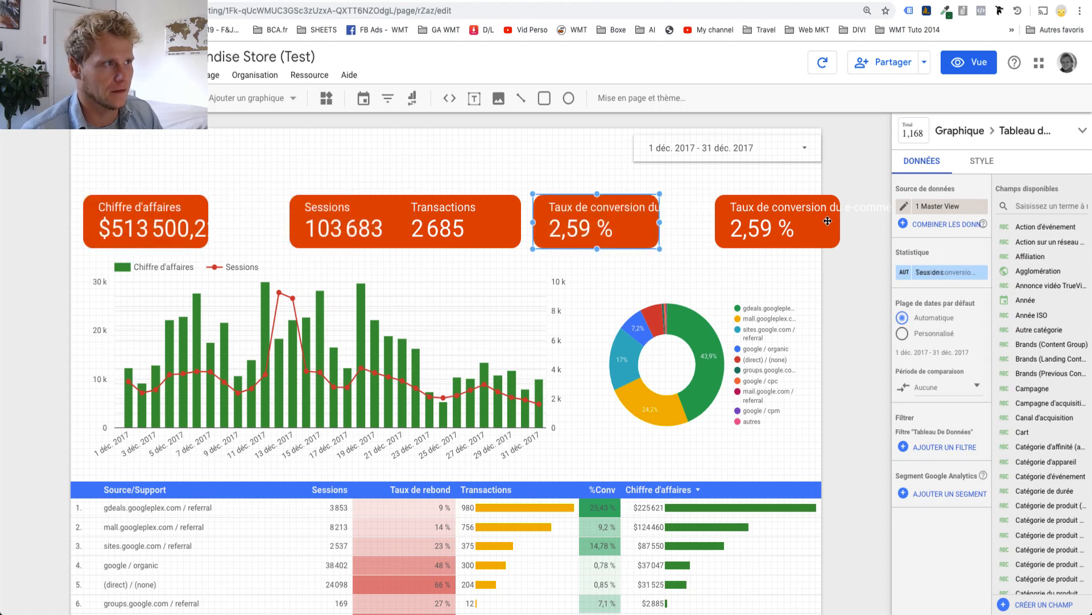
pyautogui.moveTo(817, 219); pyautogui.dragTo(797, 220)
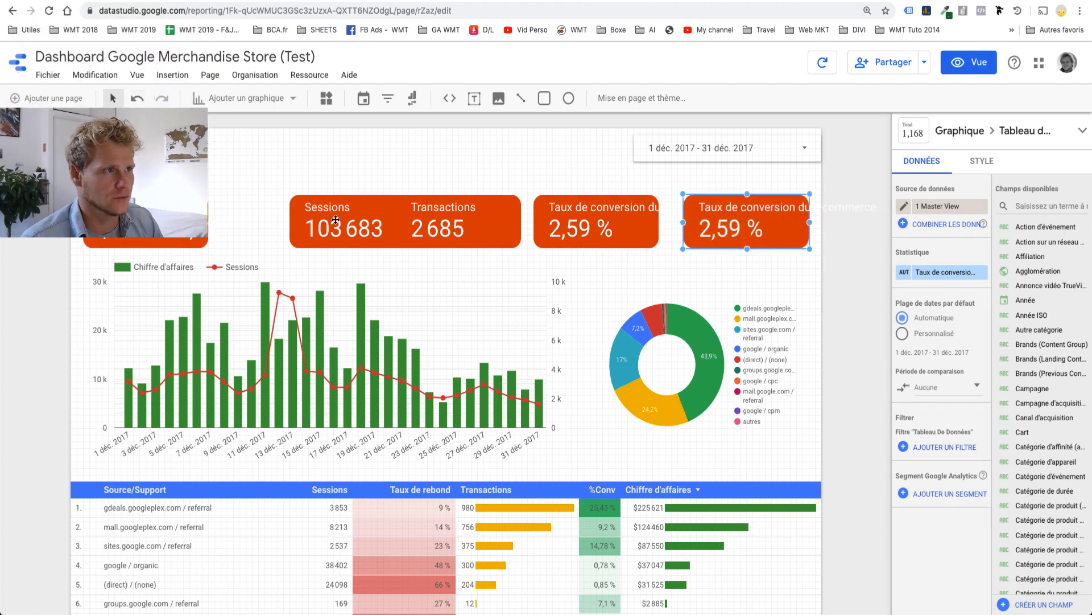
# Distribute all five scorecards horizontally so they are evenly spaced.
pyautogui.moveTo(66, 186); pyautogui.dragTo(753, 234)
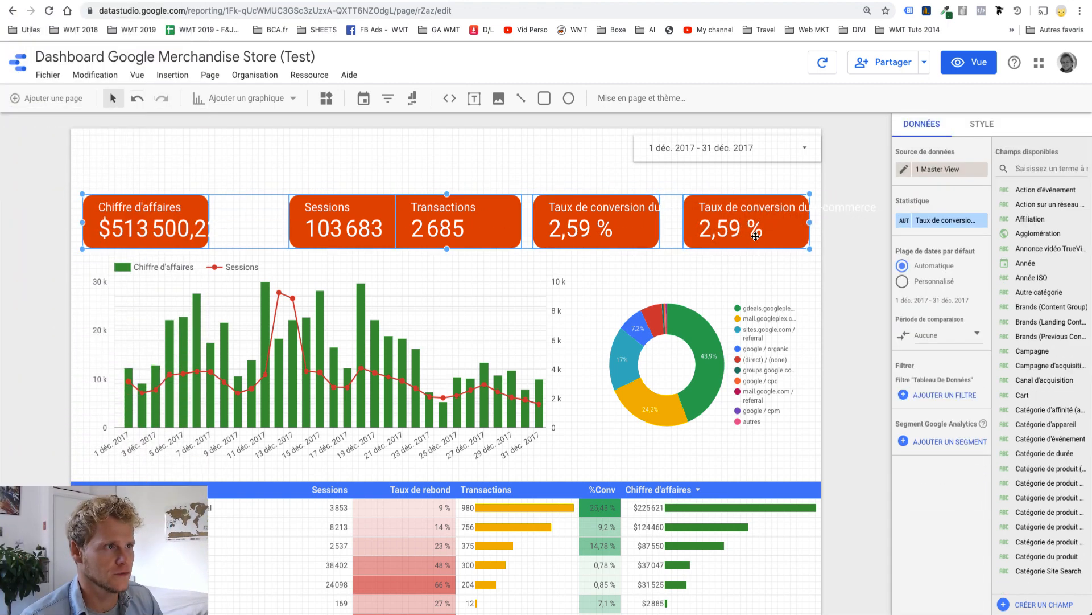
pyautogui.click(245, 79)
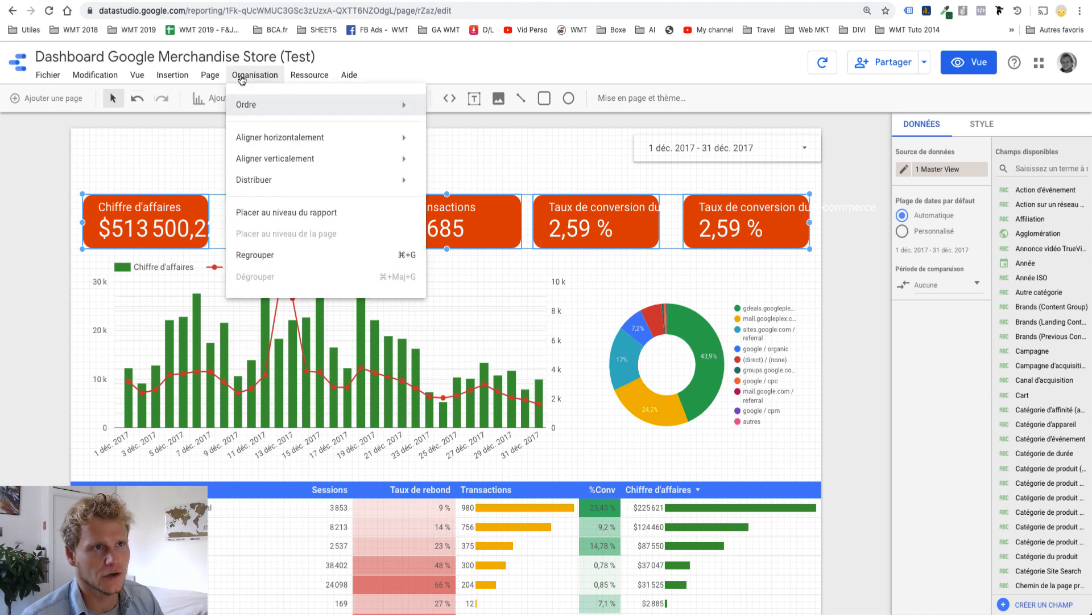
pyautogui.moveTo(380, 179)
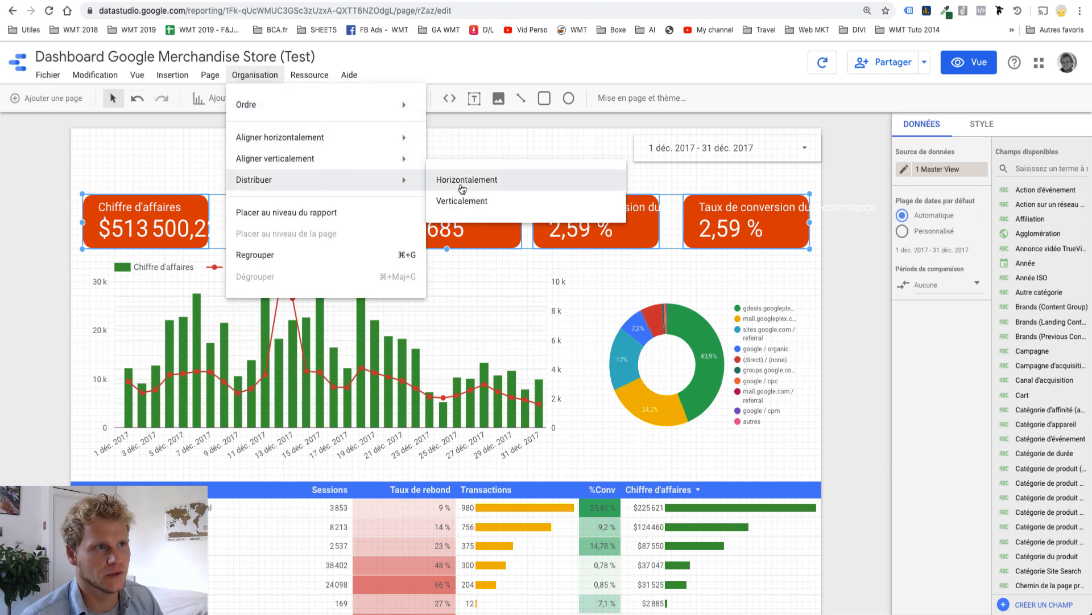
pyautogui.click(462, 180)
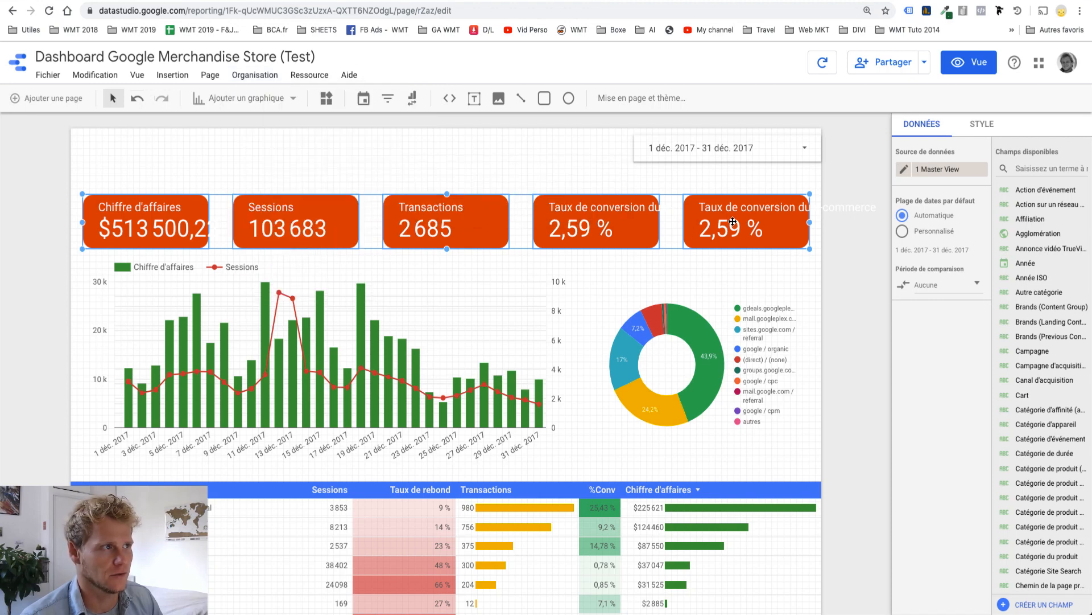
# Rename the metric of the rightmost scorecard to %Conversion.
pyautogui.click(769, 225)
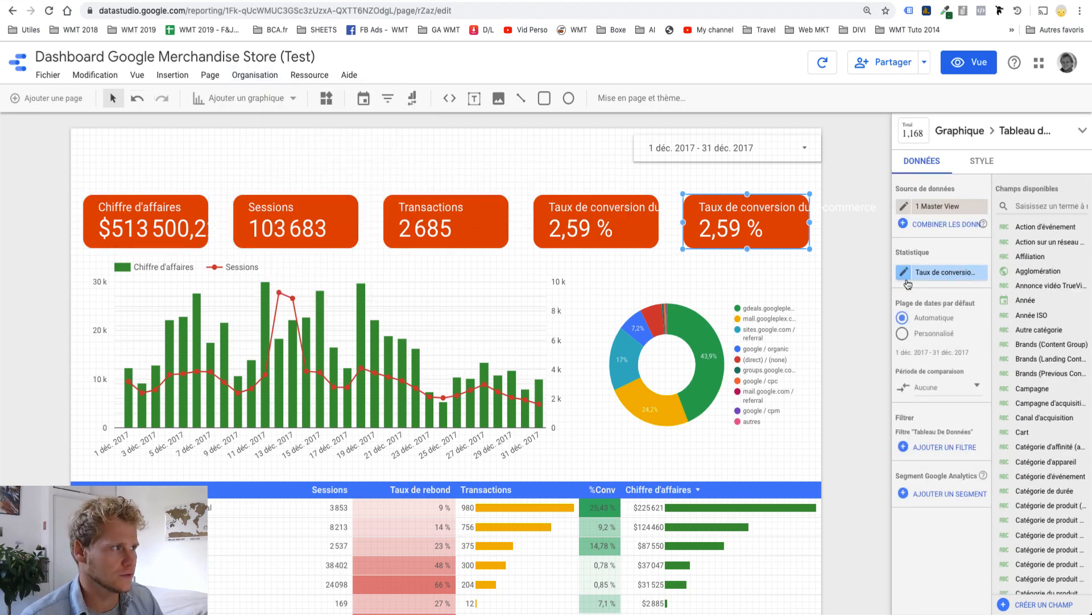
pyautogui.click(904, 275)
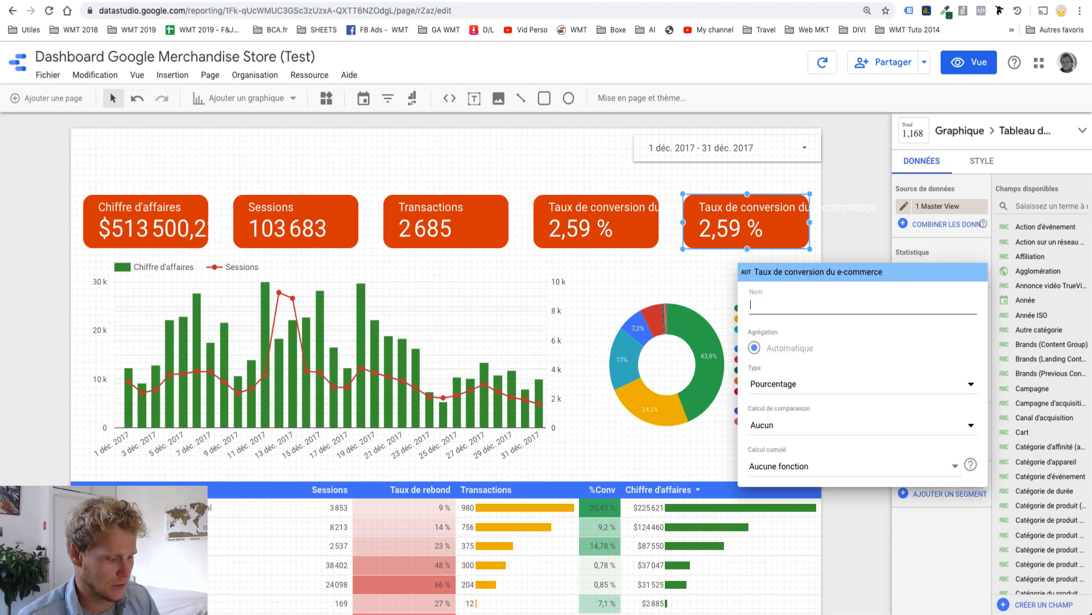
pyautogui.write('%Con')
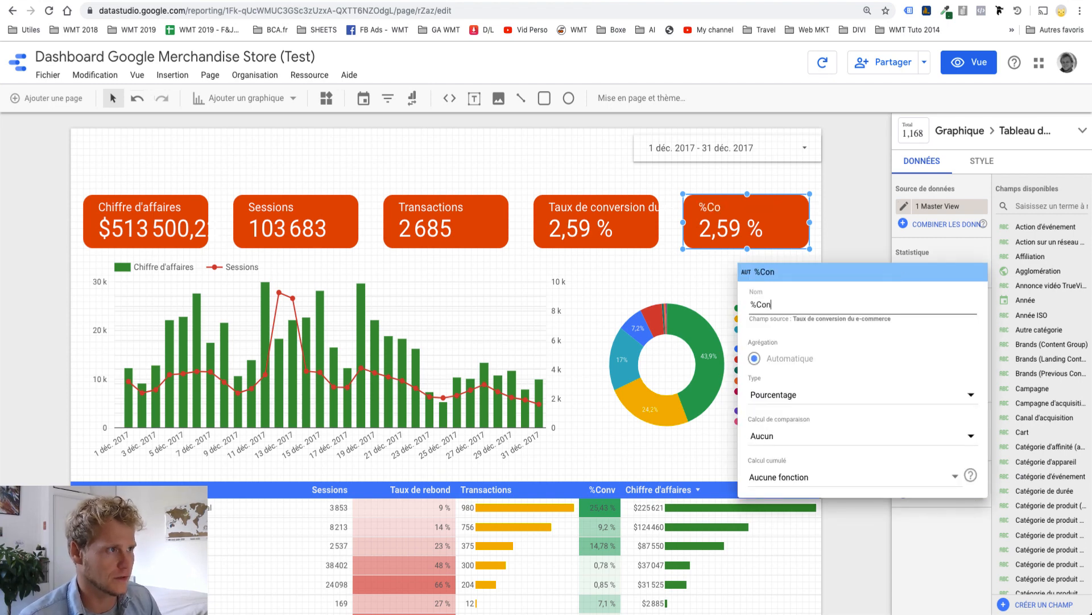
pyautogui.write('vers')
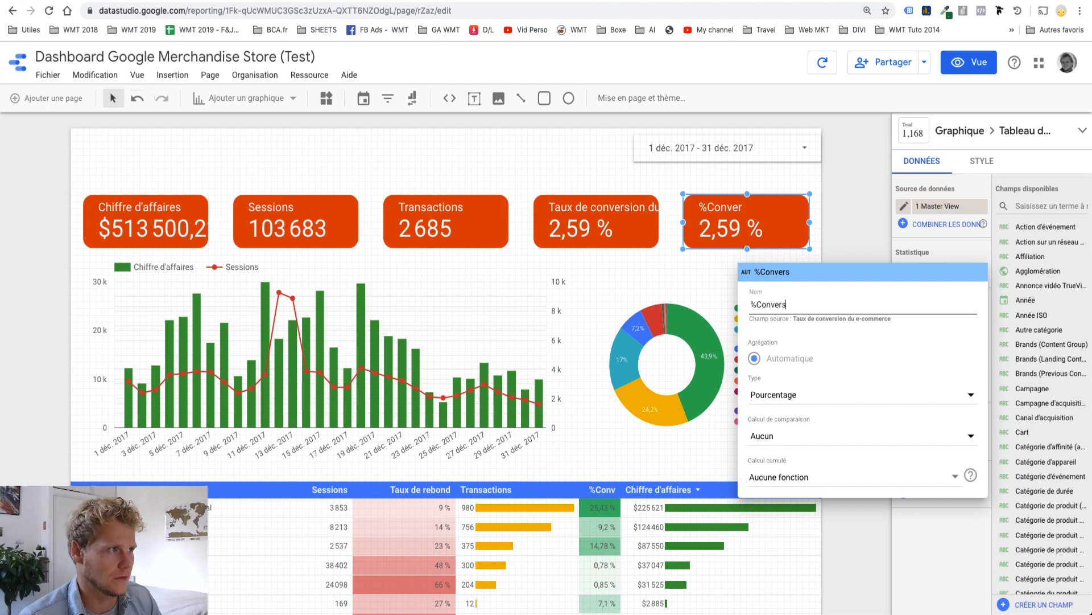
pyautogui.write('ion')
pyautogui.click(850, 189)
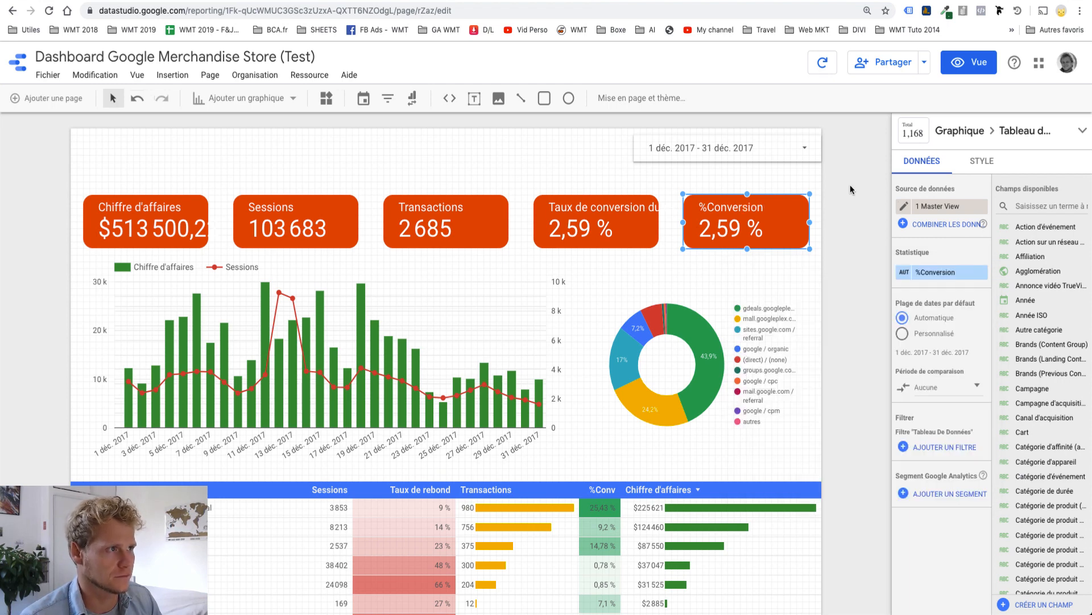
# Centre the metric name, metric value and comparison alignment on all five scorecards.
pyautogui.click(869, 221)
pyautogui.moveTo(863, 228); pyautogui.dragTo(183, 215)
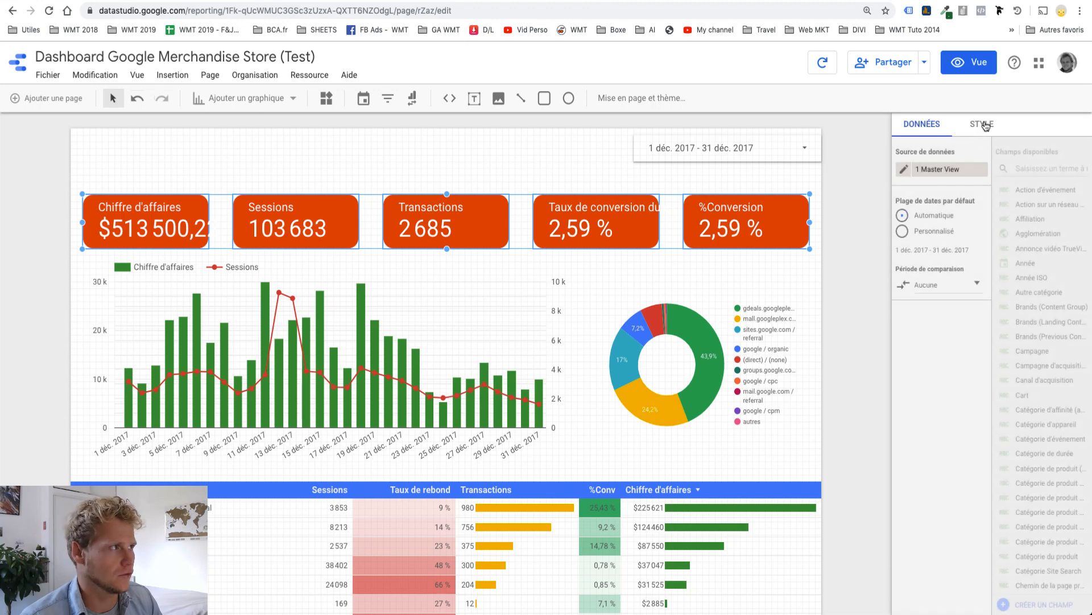
pyautogui.click(985, 126)
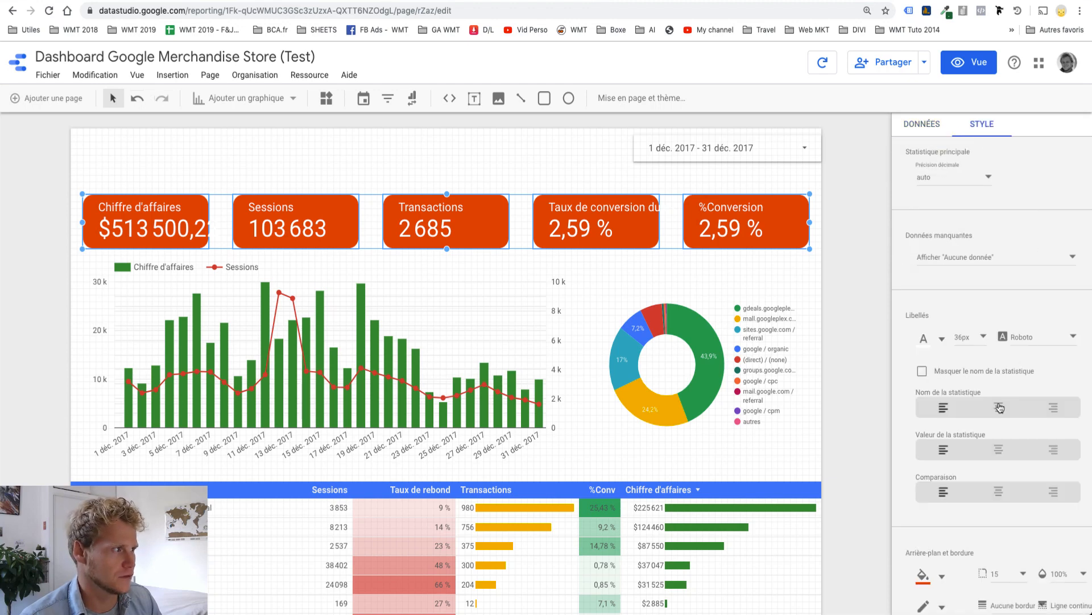
pyautogui.click(1000, 408)
pyautogui.click(999, 449)
pyautogui.click(1002, 489)
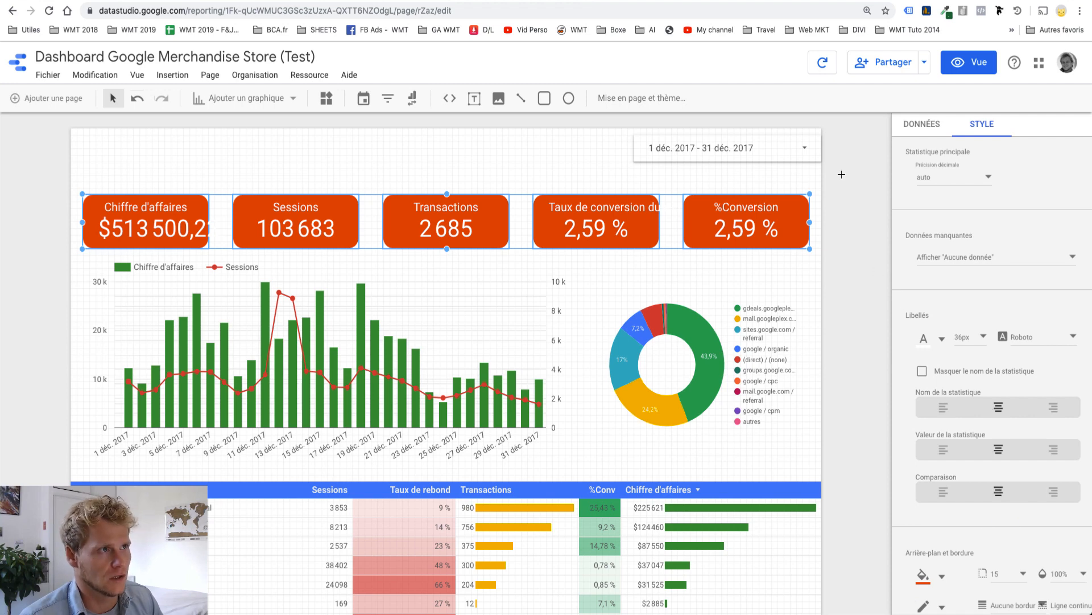
# Draw a full-width rectangle banner above the scorecards and fill it with the same orange-red colour as the cards.
pyautogui.click(549, 112)
pyautogui.click(541, 104)
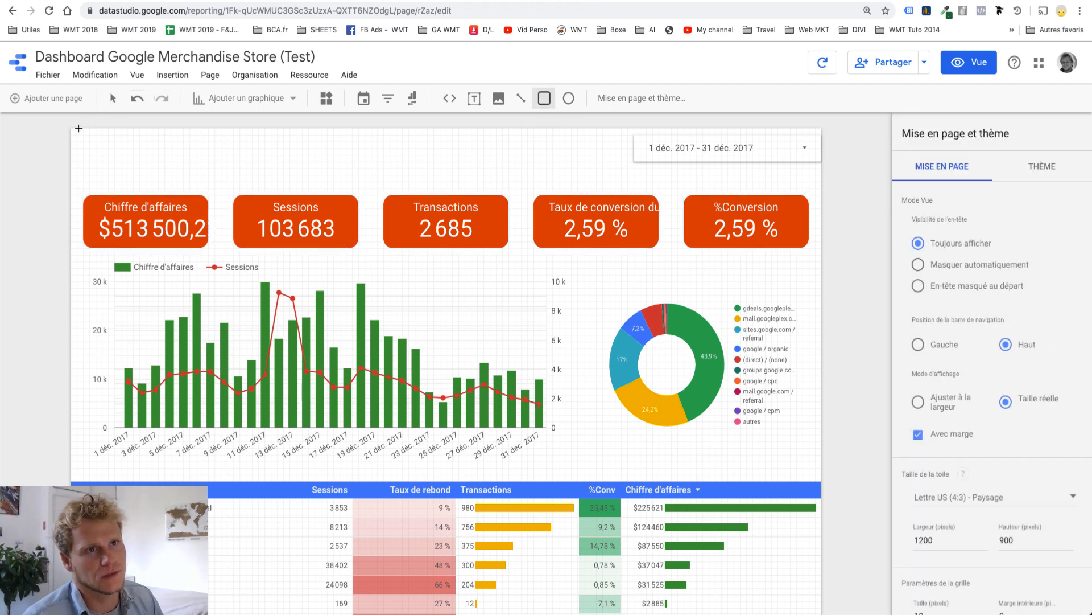
pyautogui.moveTo(71, 130); pyautogui.dragTo(821, 181)
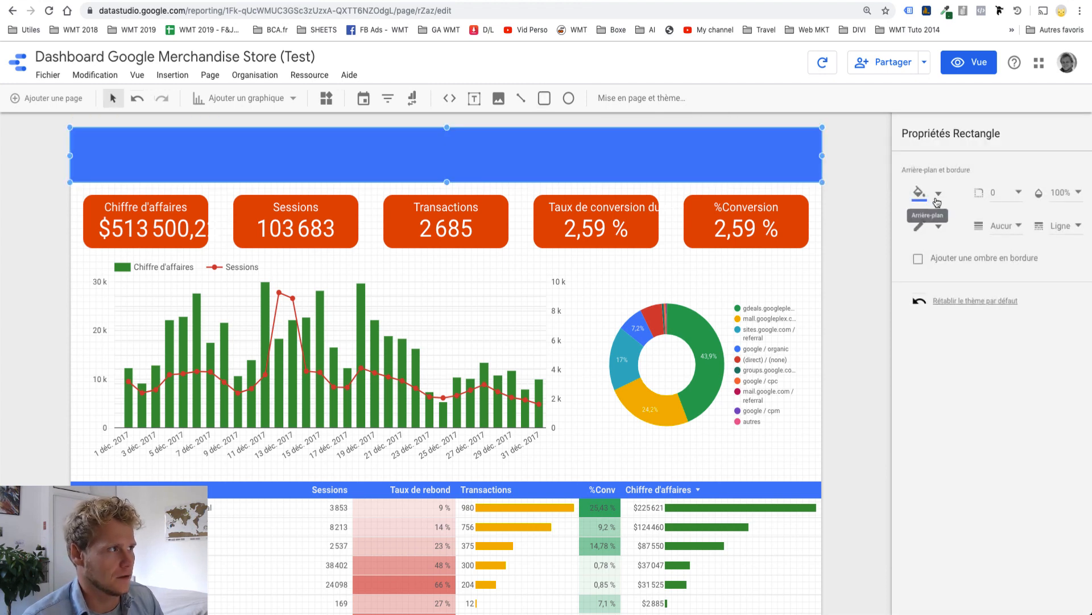
pyautogui.click(921, 193)
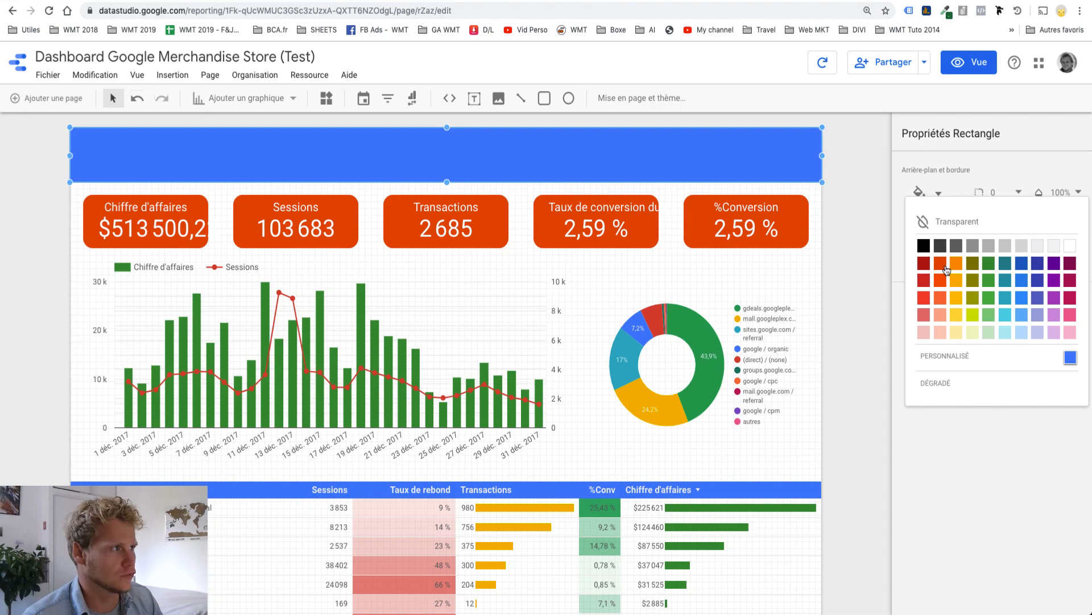
pyautogui.click(947, 269)
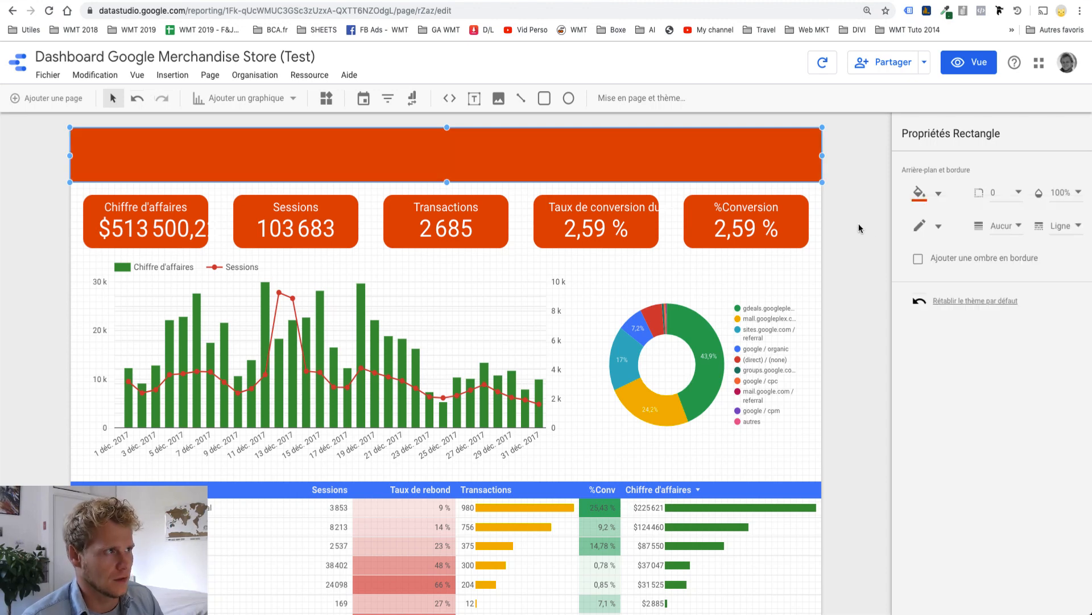
# Send the banner rectangle to the back, behind the date range control.
pyautogui.rightClick(655, 152)
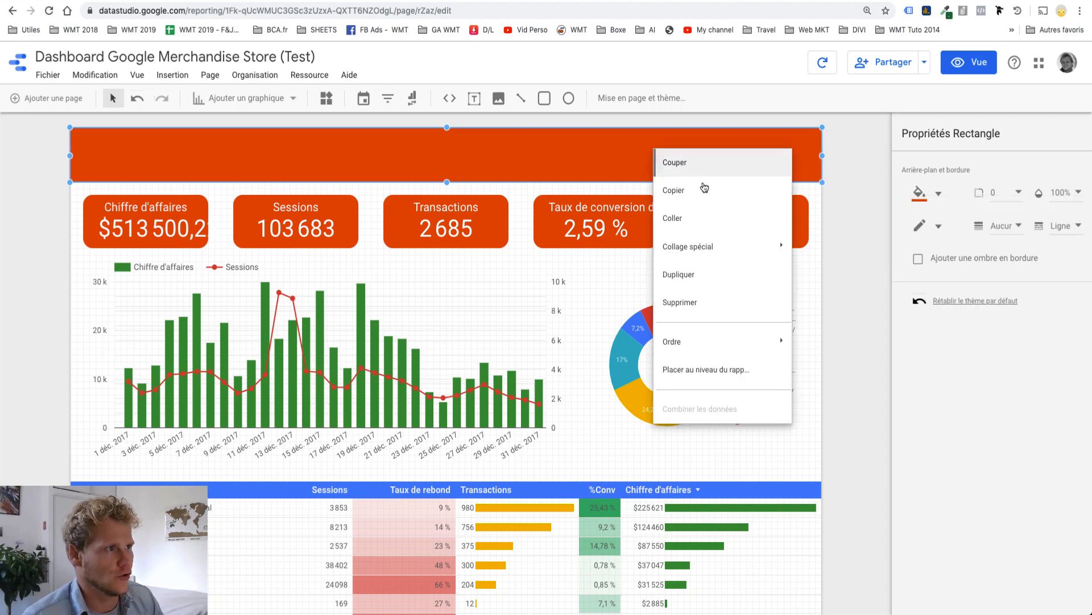
pyautogui.moveTo(763, 340)
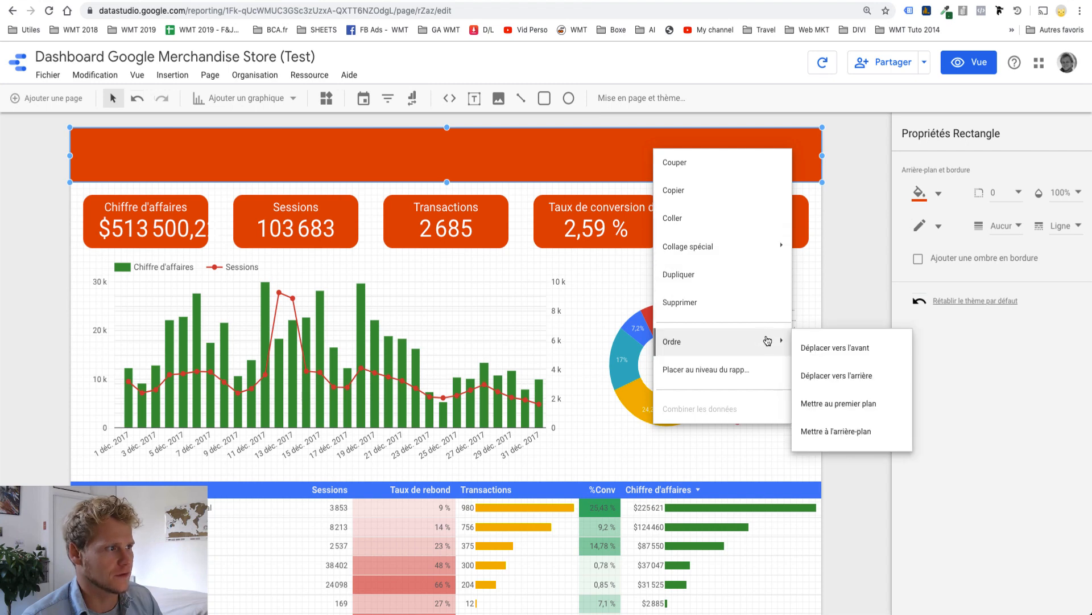
pyautogui.click(842, 431)
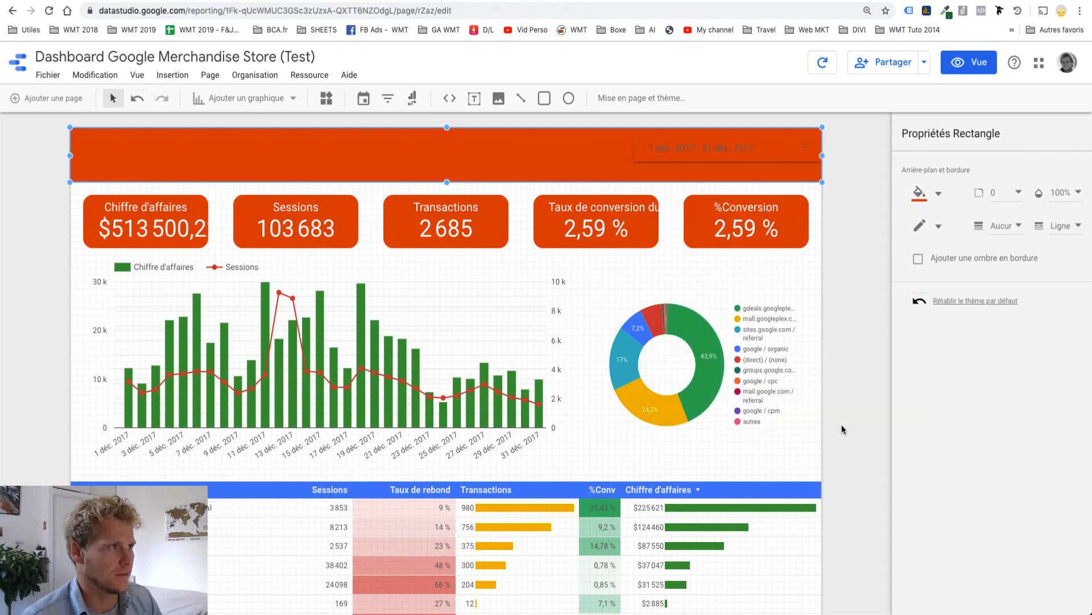
pyautogui.click(860, 258)
# Shift the date range control slightly left, make it a little taller within the banner, and give it a white background.
pyautogui.click(772, 149)
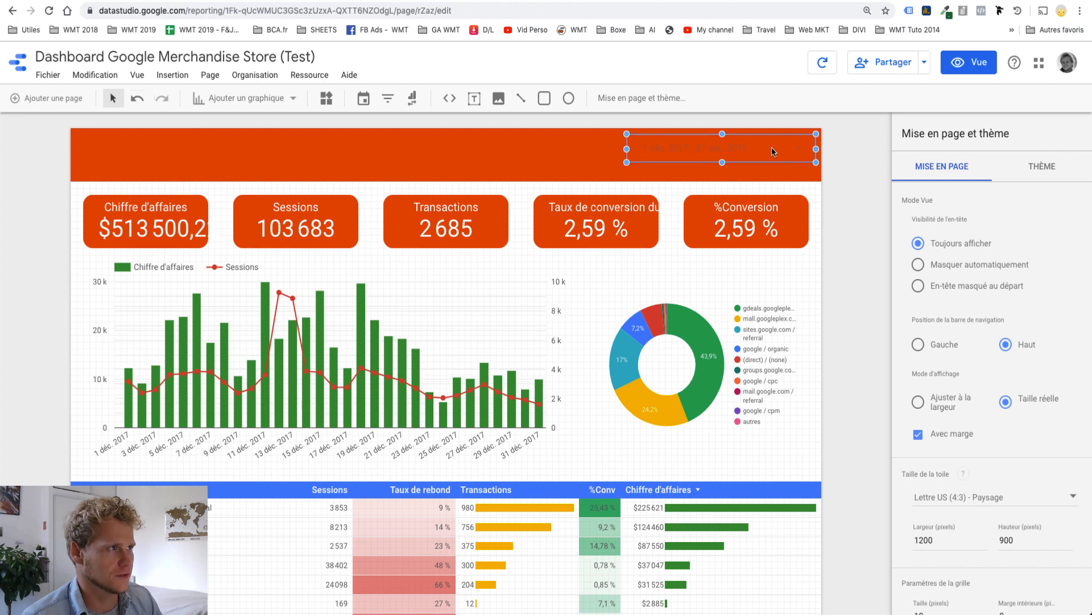
pyautogui.moveTo(721, 163); pyautogui.dragTo(722, 169)
pyautogui.click(1024, 167)
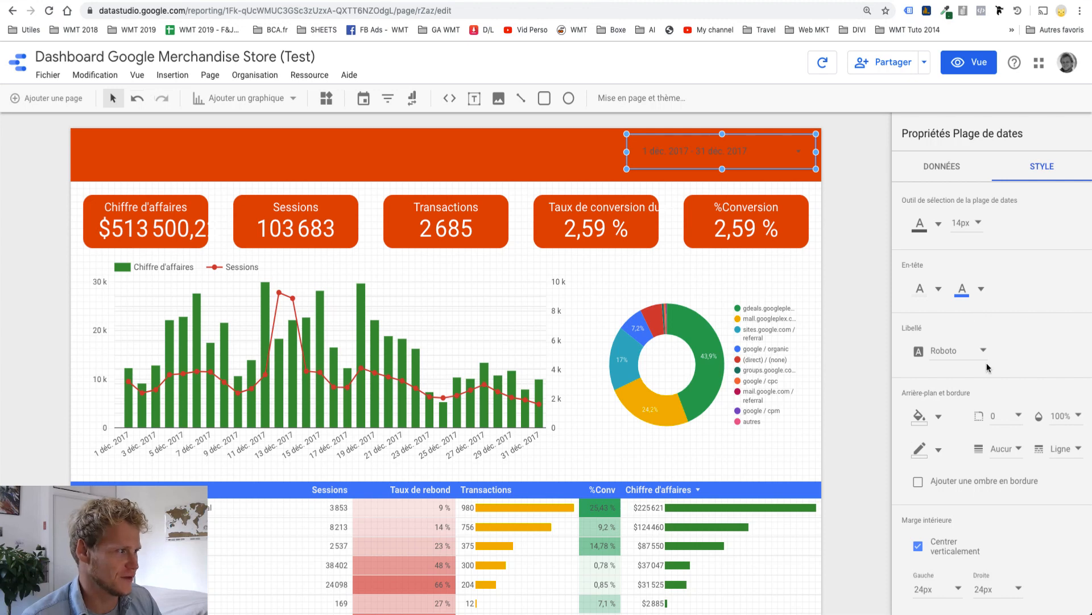
pyautogui.click(938, 416)
pyautogui.click(1069, 417)
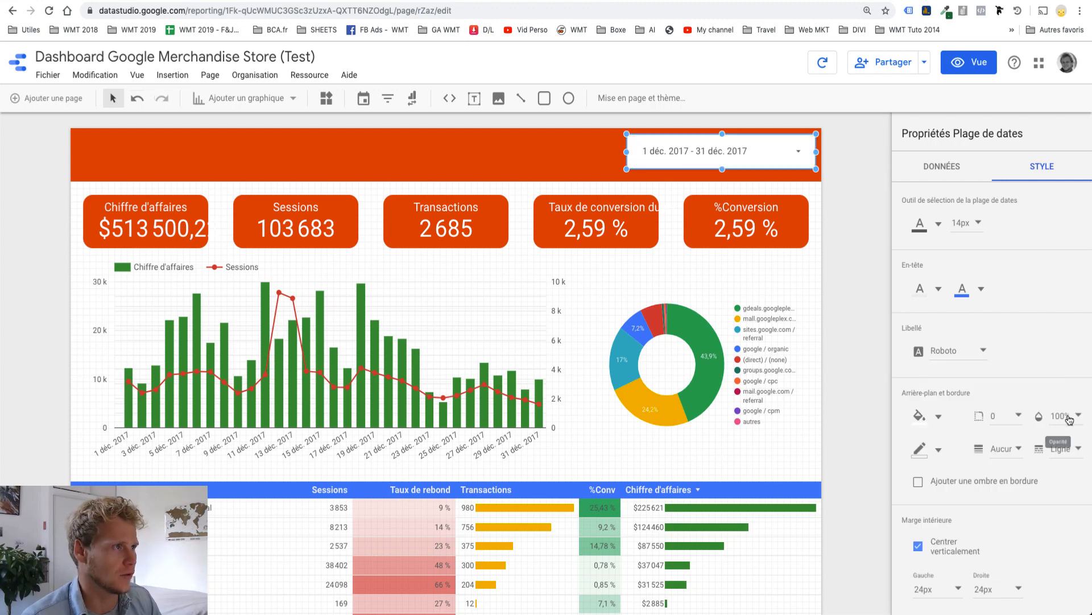
# Set the date range control's border radius to 15.
pyautogui.click(1018, 417)
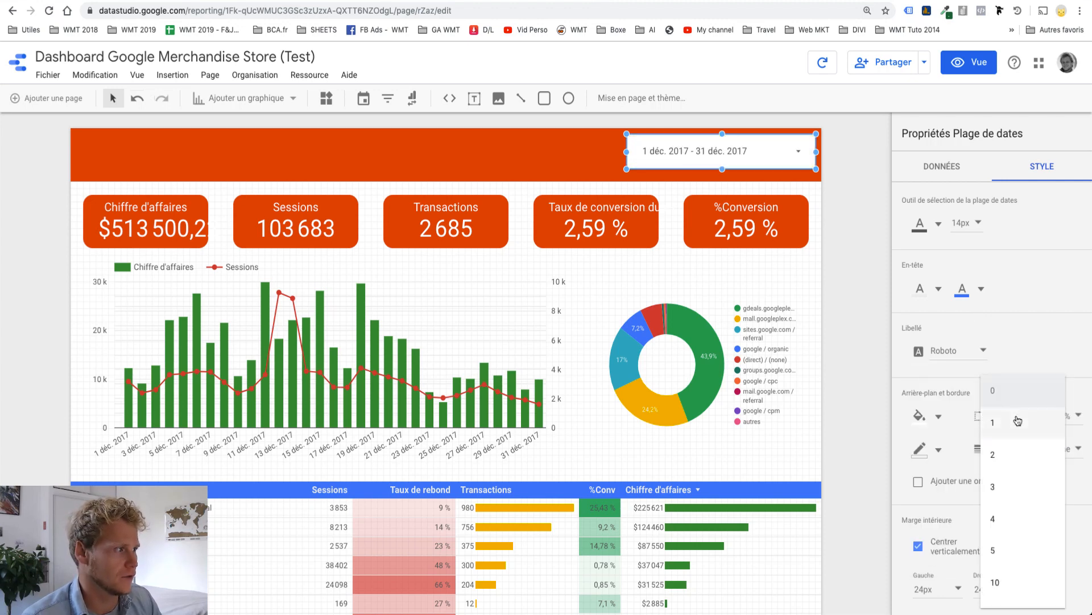
pyautogui.scroll(-2, 1024, 487)
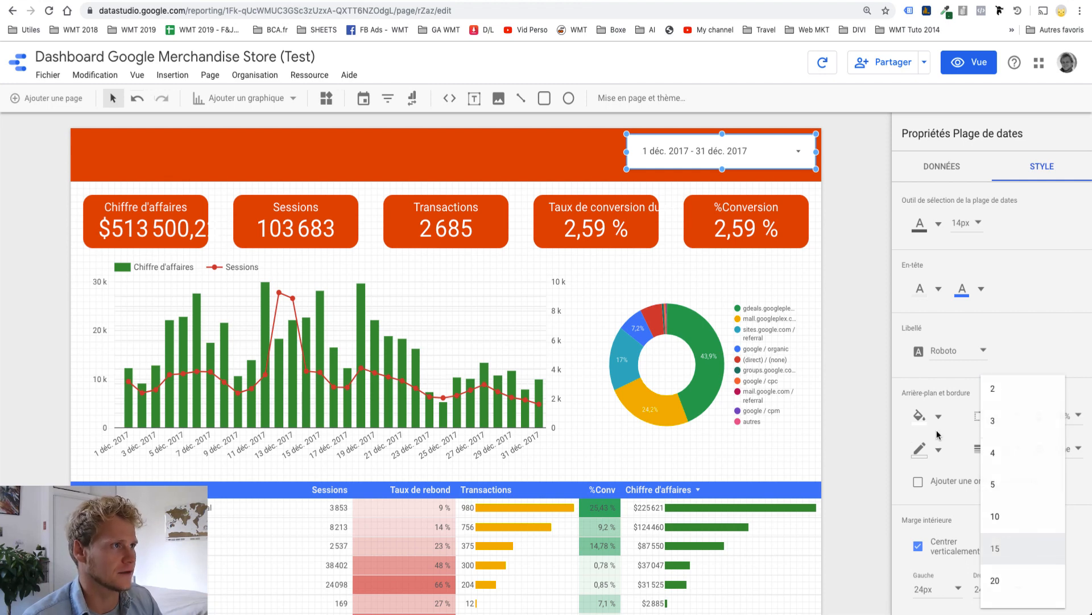
pyautogui.click(875, 295)
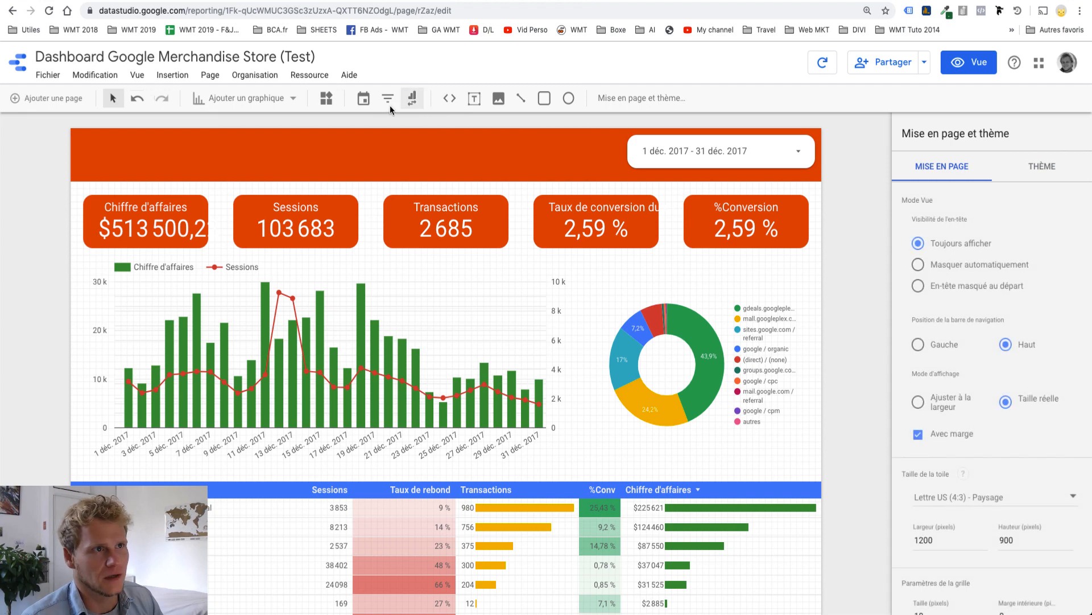
# Add a text box in the left part of the banner reading "Google Merchandise Store - Management Dashboard".
pyautogui.click(474, 98)
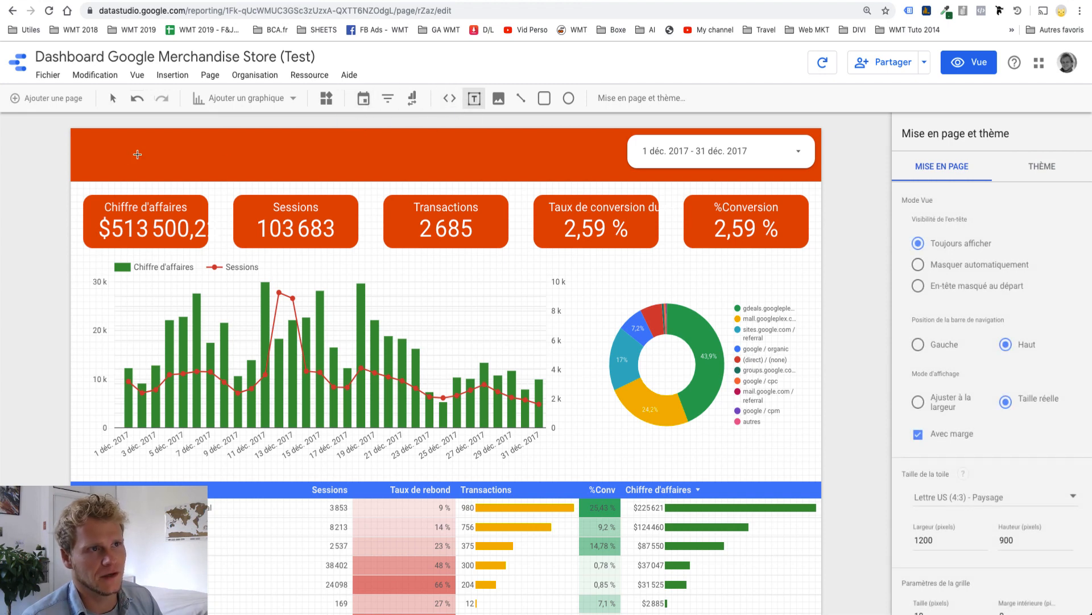
pyautogui.moveTo(120, 137); pyautogui.dragTo(447, 175)
pyautogui.write('Googl')
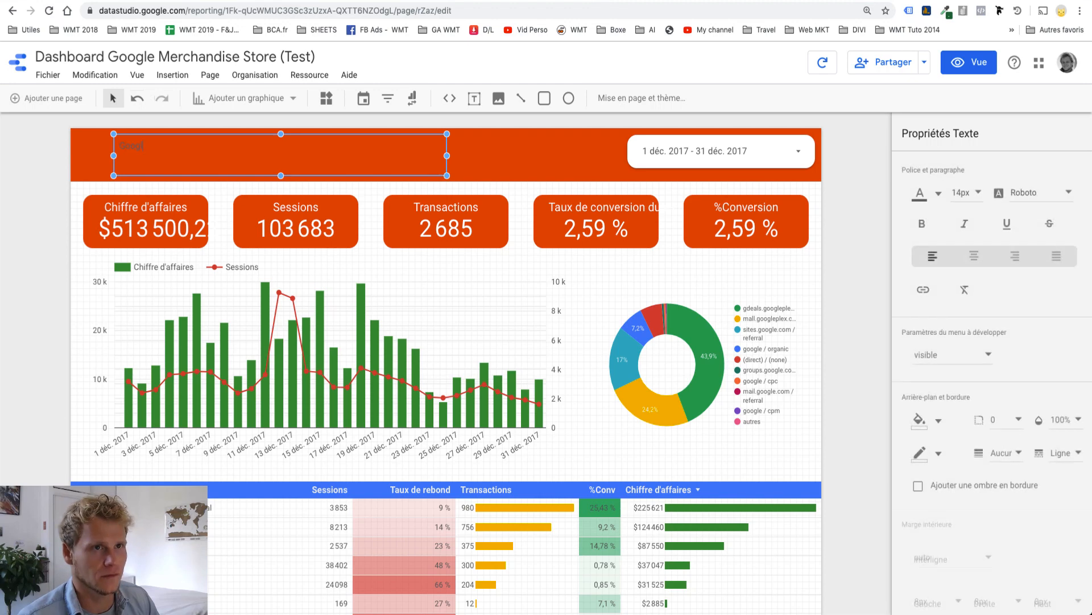
pyautogui.write('e Merchandise Store - Management Dashboard')
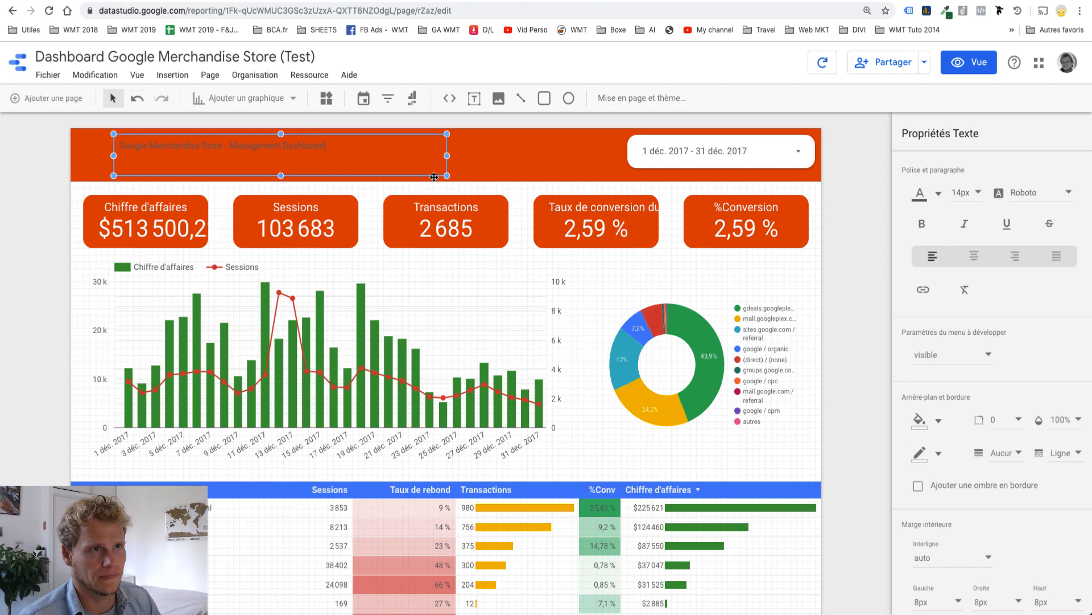
# Set the whole banner title text to a font size of 36px.
pyautogui.press('super+a')
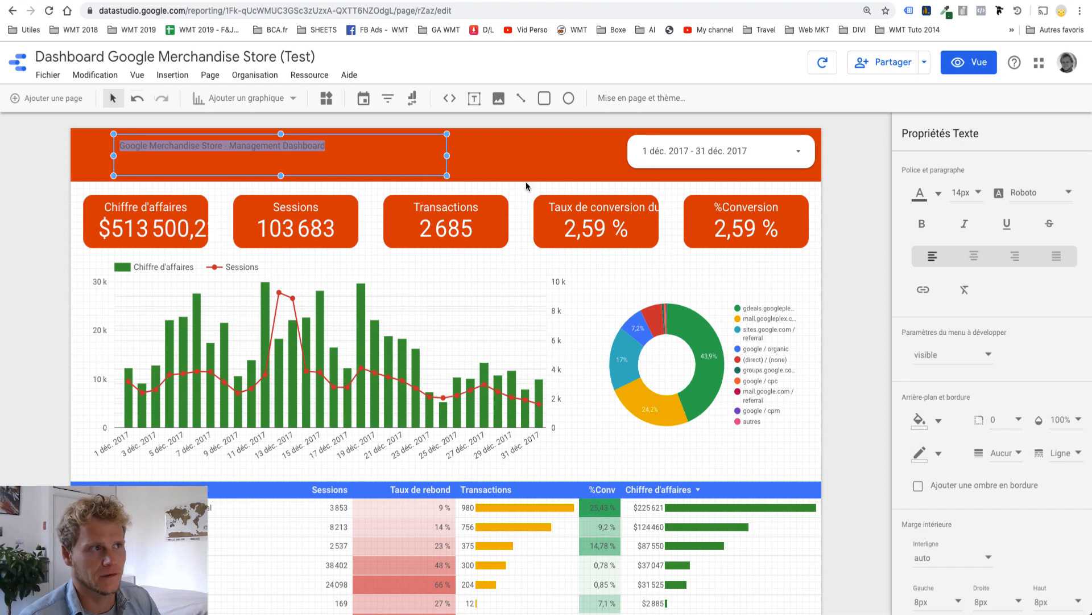
pyautogui.click(979, 193)
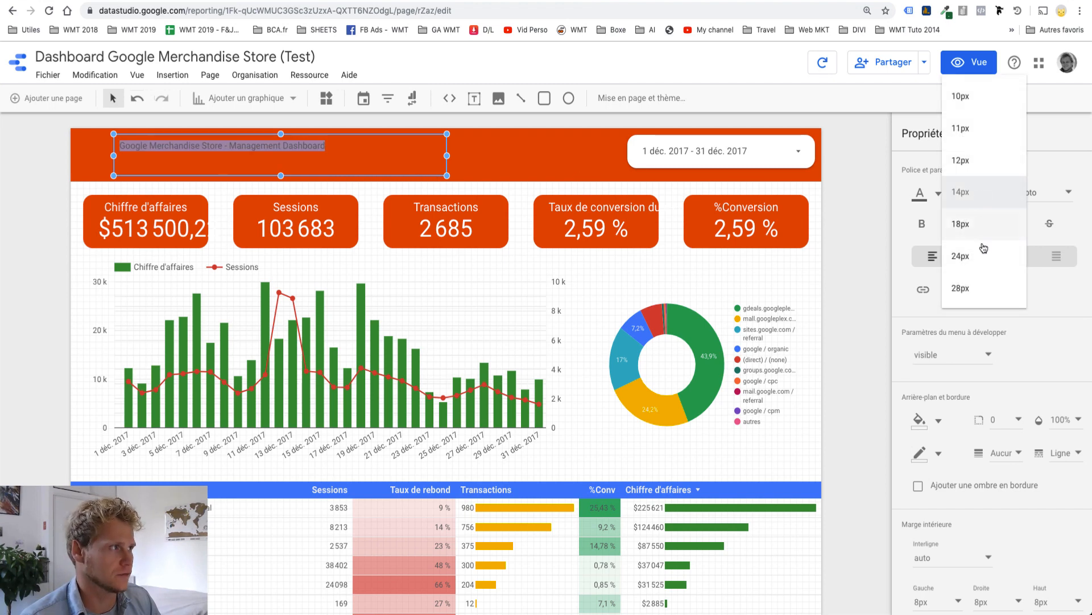
pyautogui.scroll(-2, 983, 275)
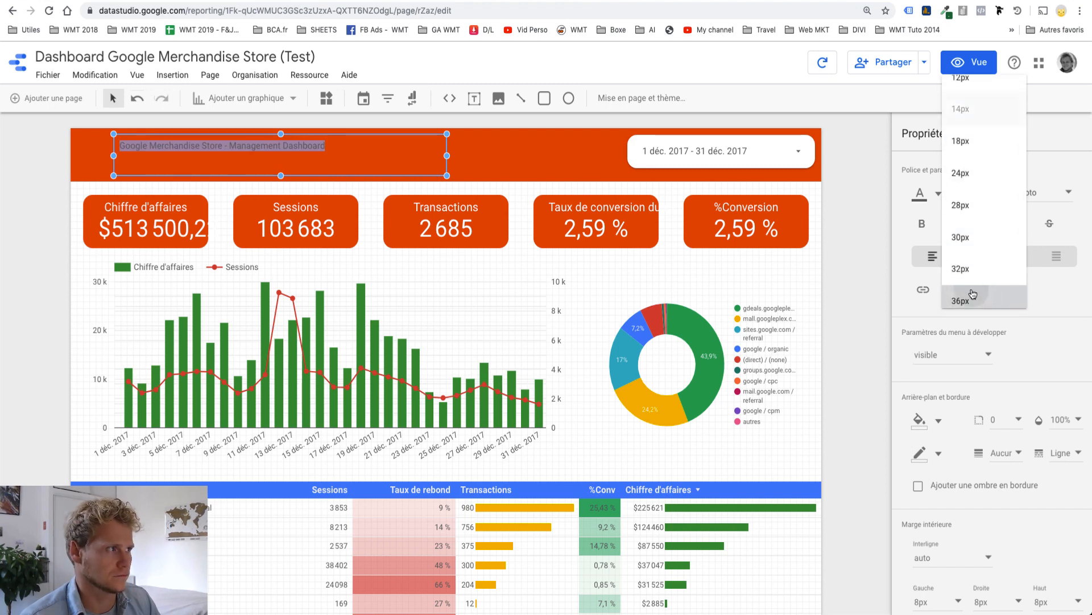
pyautogui.click(973, 293)
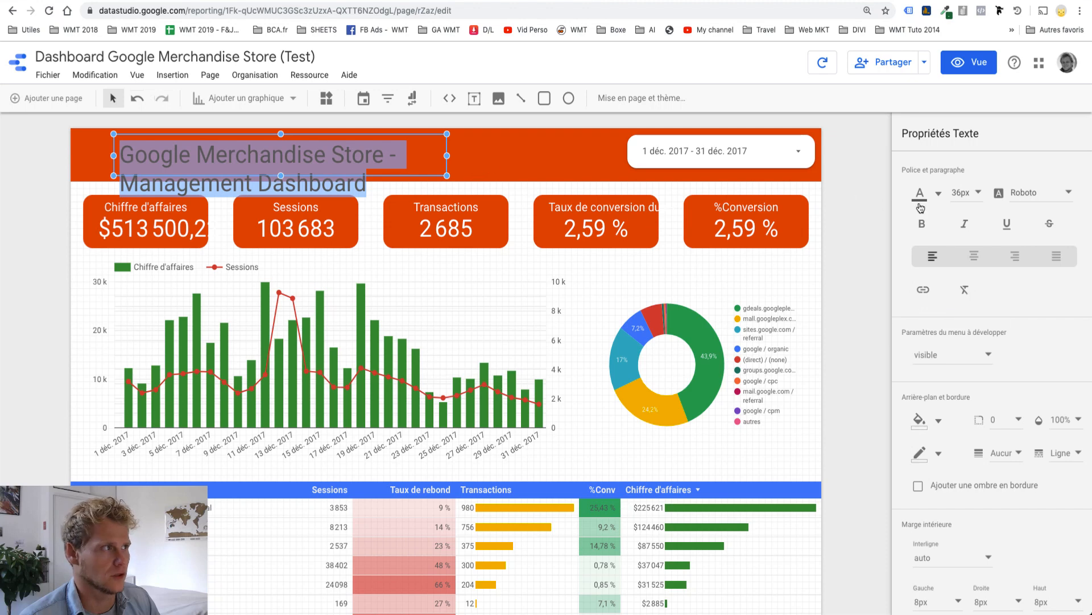
# Make the banner title text white and widen its text box on both sides so the title fits on one line.
pyautogui.click(921, 206)
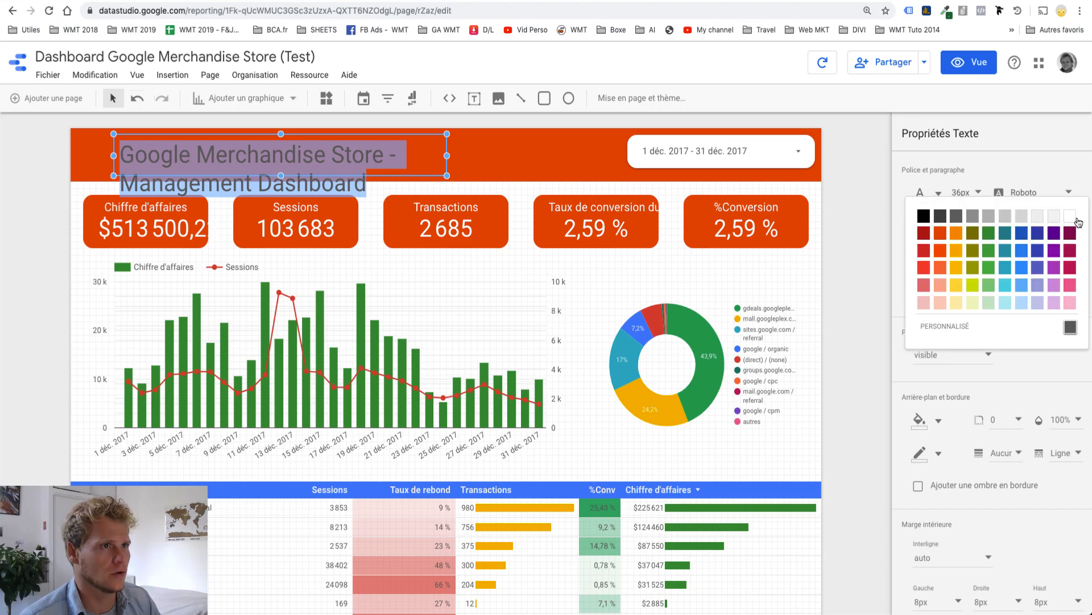
pyautogui.click(1076, 218)
pyautogui.moveTo(447, 155); pyautogui.dragTo(622, 154)
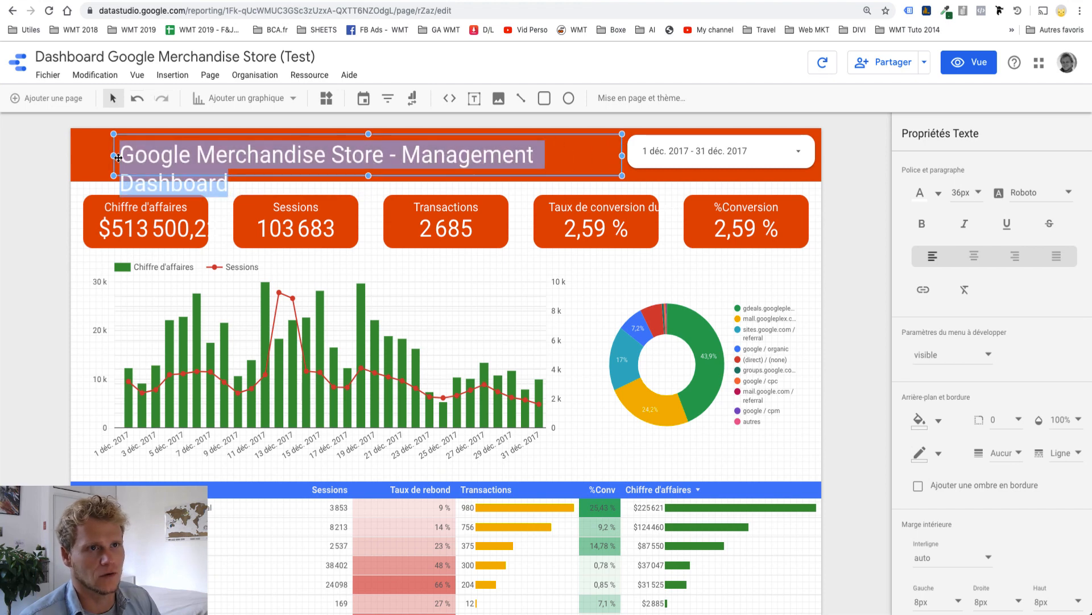
pyautogui.moveTo(118, 158); pyautogui.dragTo(77, 155)
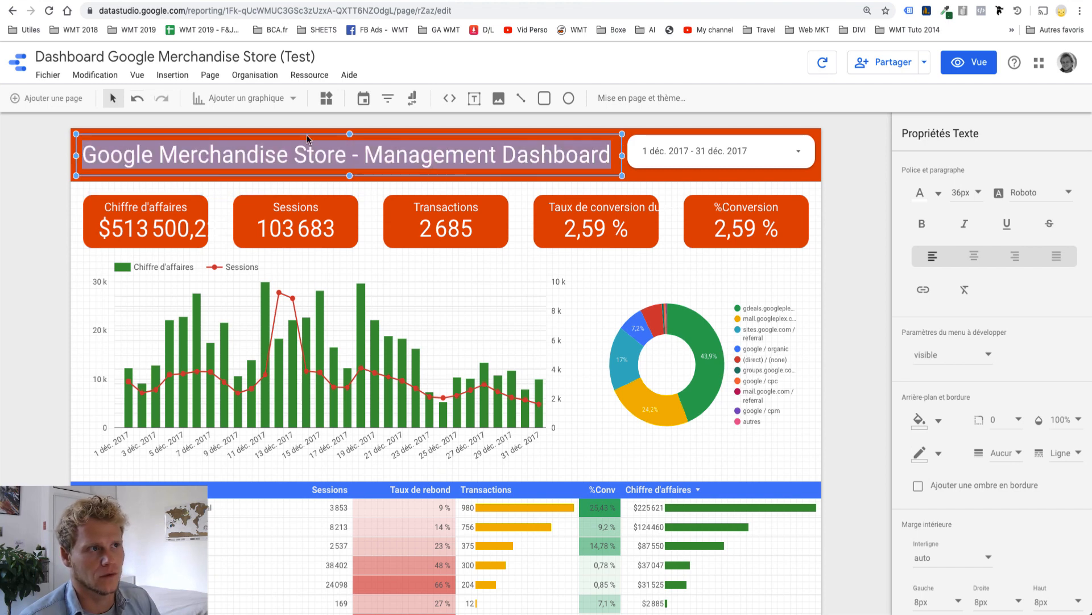
# Make only the words "Management Dashboard" in the banner title bold.
pyautogui.click(463, 159)
pyautogui.moveTo(365, 155); pyautogui.dragTo(610, 146)
pyautogui.press('super+b')
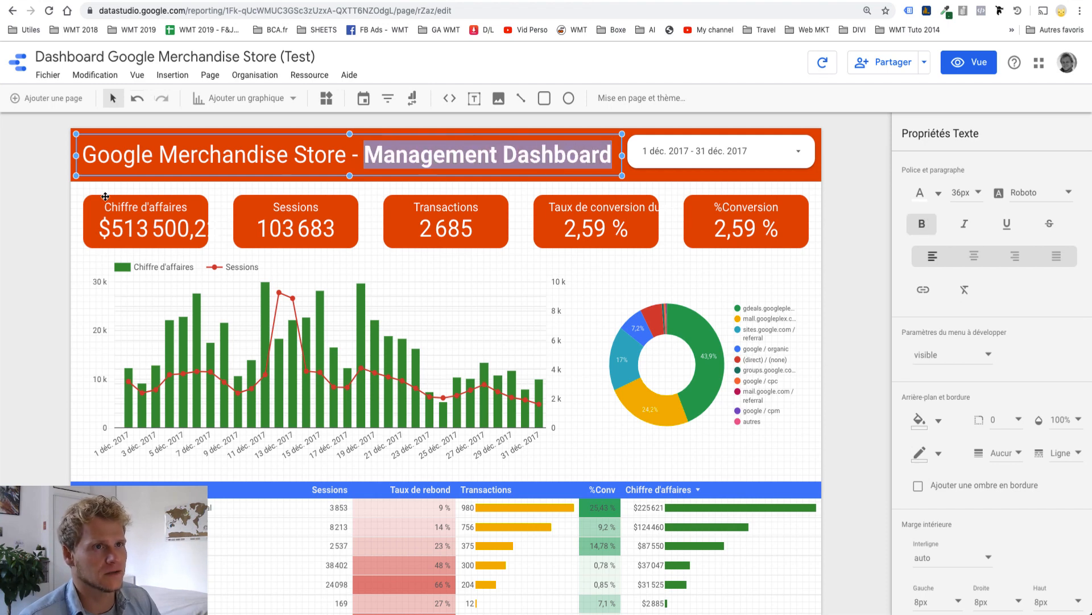
pyautogui.click(46, 160)
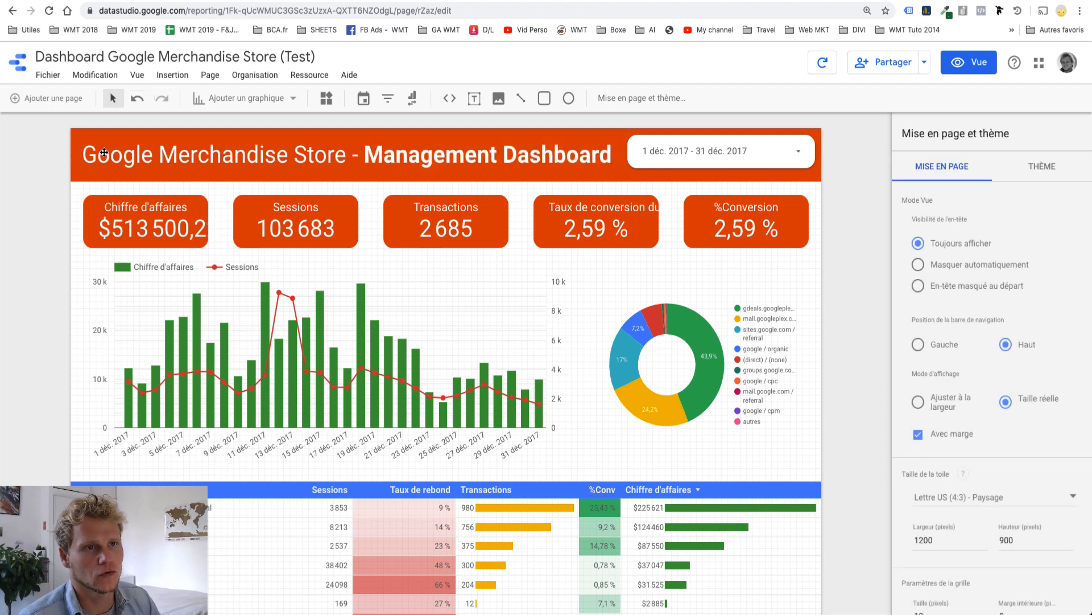
pyautogui.click(105, 152)
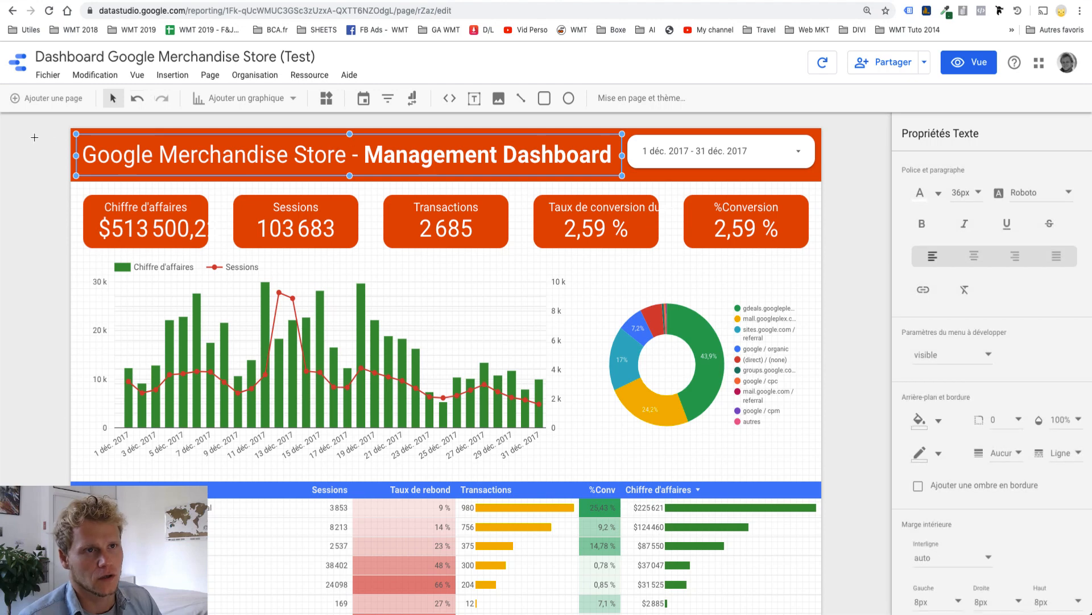
pyautogui.click(34, 137)
# Preview the whole report in view mode, from the banner down to the table's totals row.
pyautogui.click(967, 62)
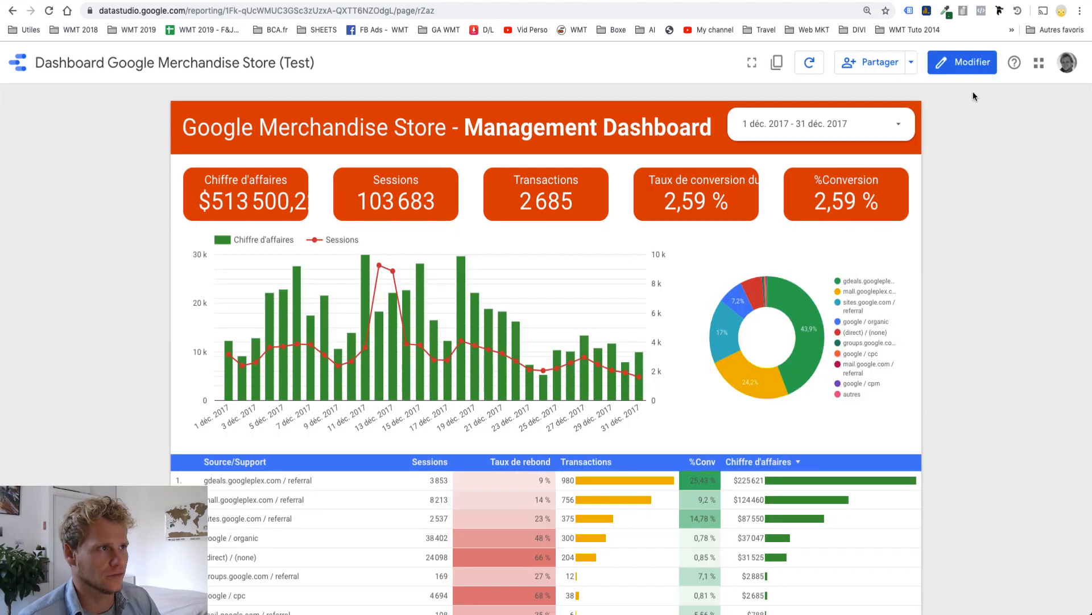
pyautogui.scroll(-3, 954, 177)
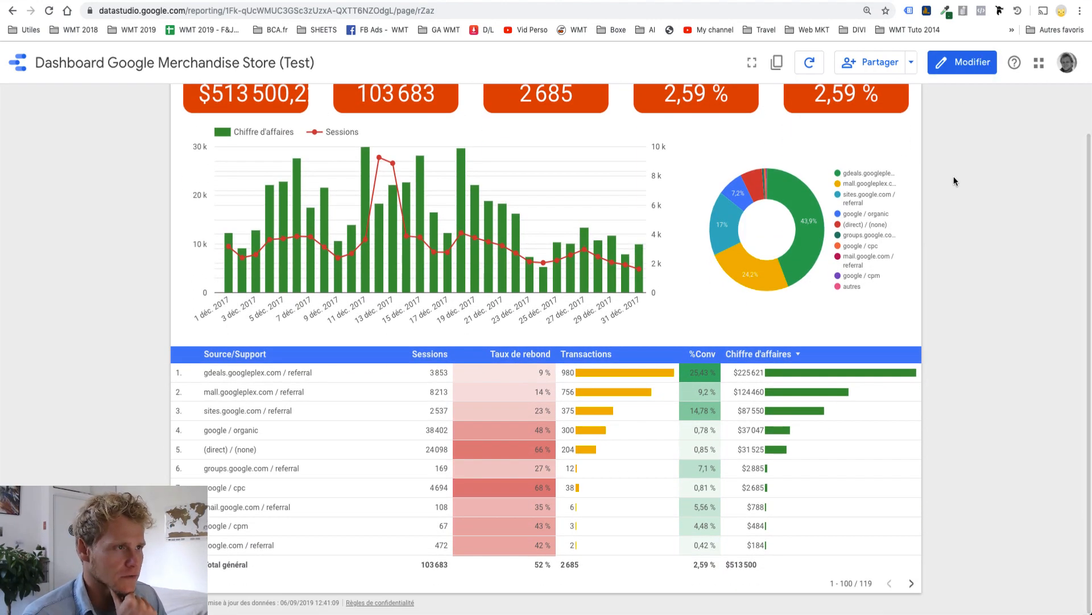
pyautogui.scroll(3, 793, 353)
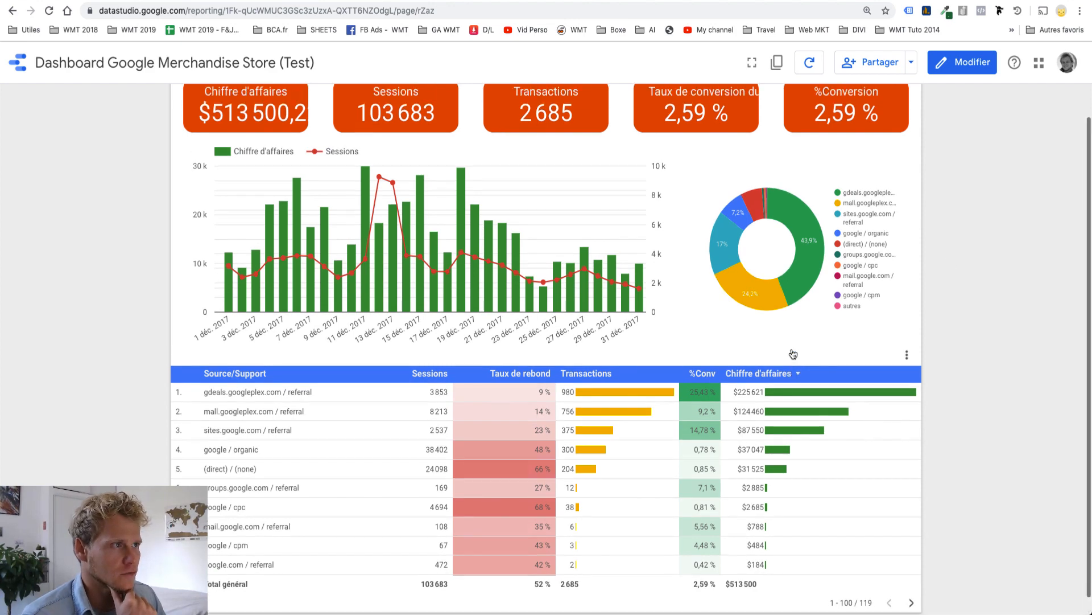
# Return to edit mode and set the Source/Support table's header background to the banner's dark orange.
pyautogui.click(942, 63)
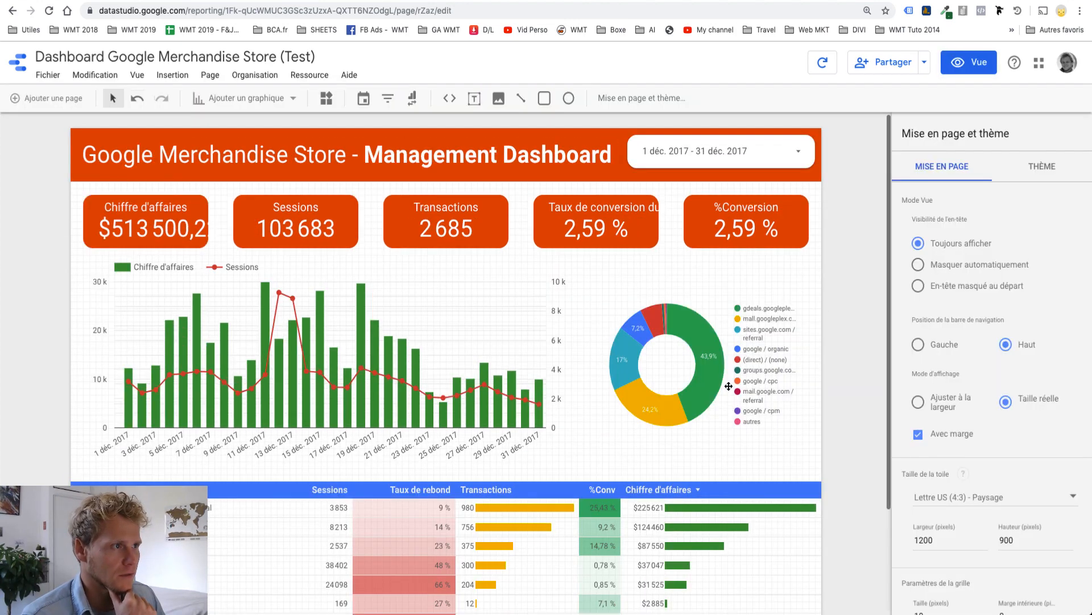
pyautogui.click(624, 489)
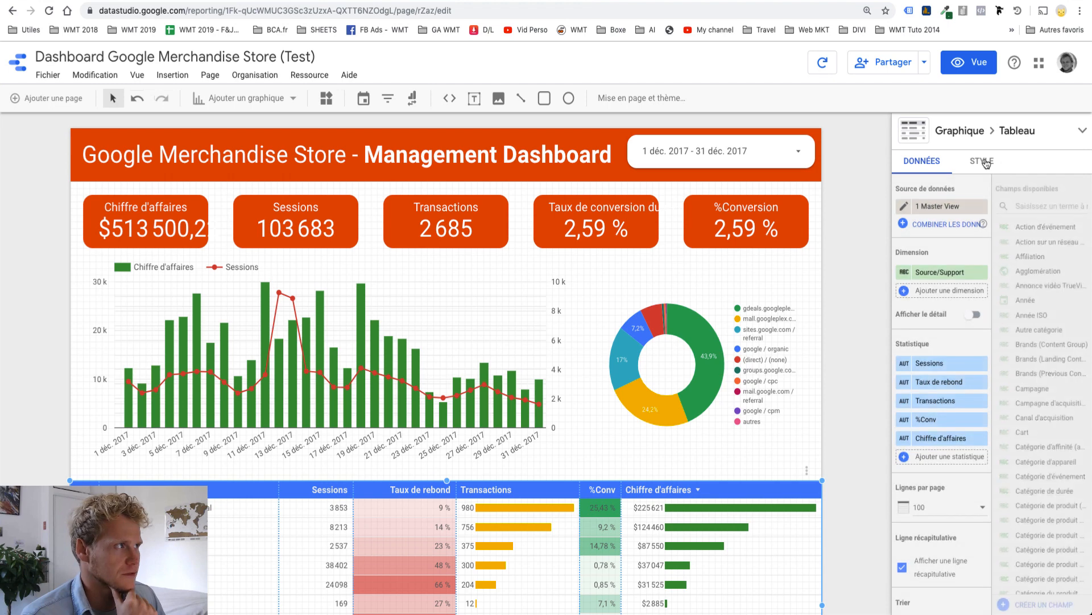
pyautogui.click(986, 161)
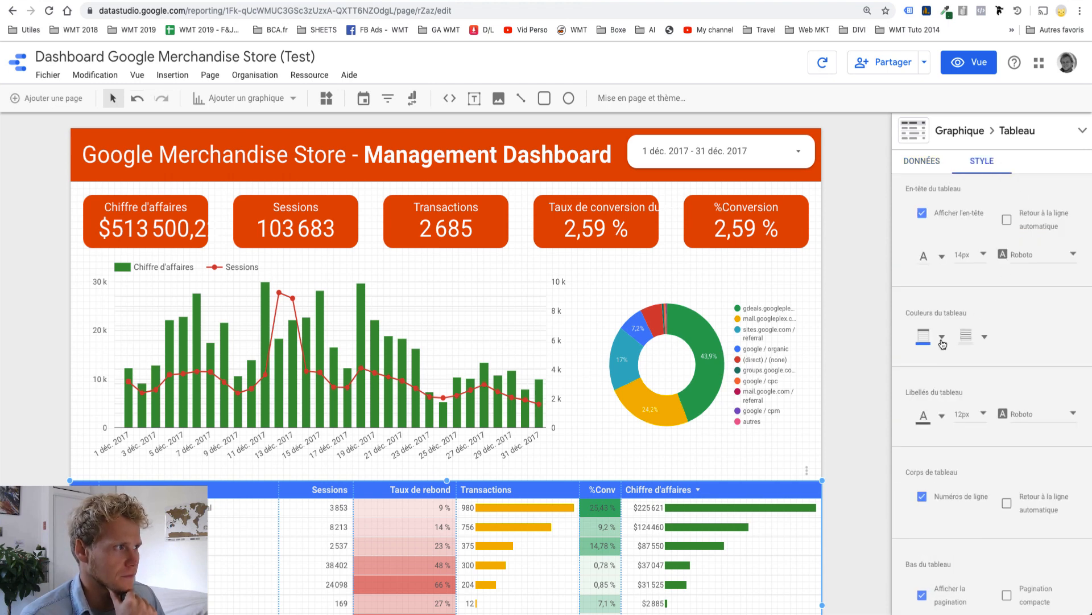
pyautogui.click(942, 338)
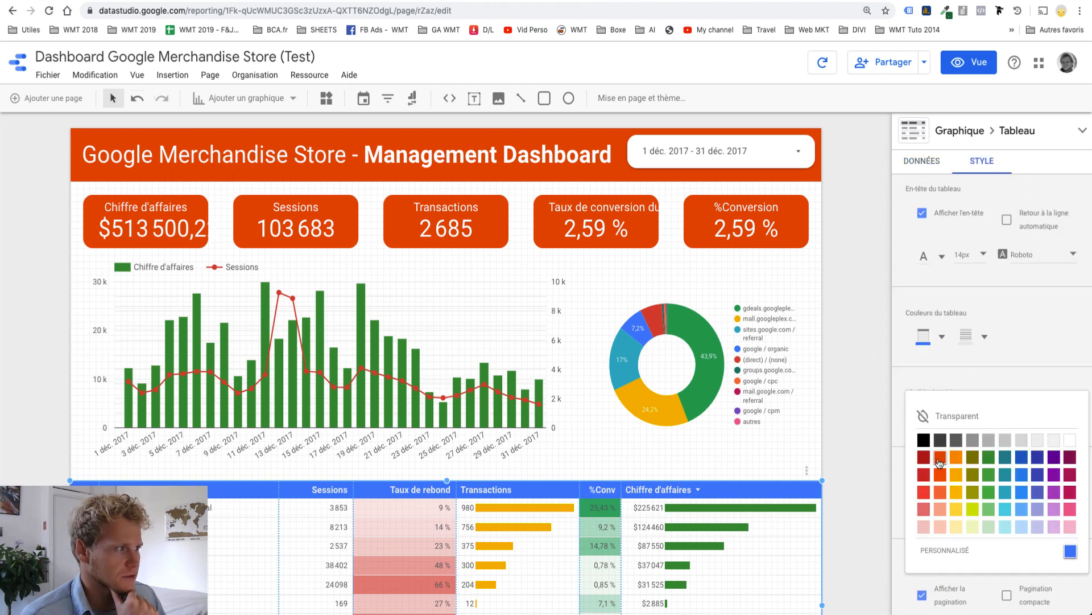
pyautogui.click(939, 457)
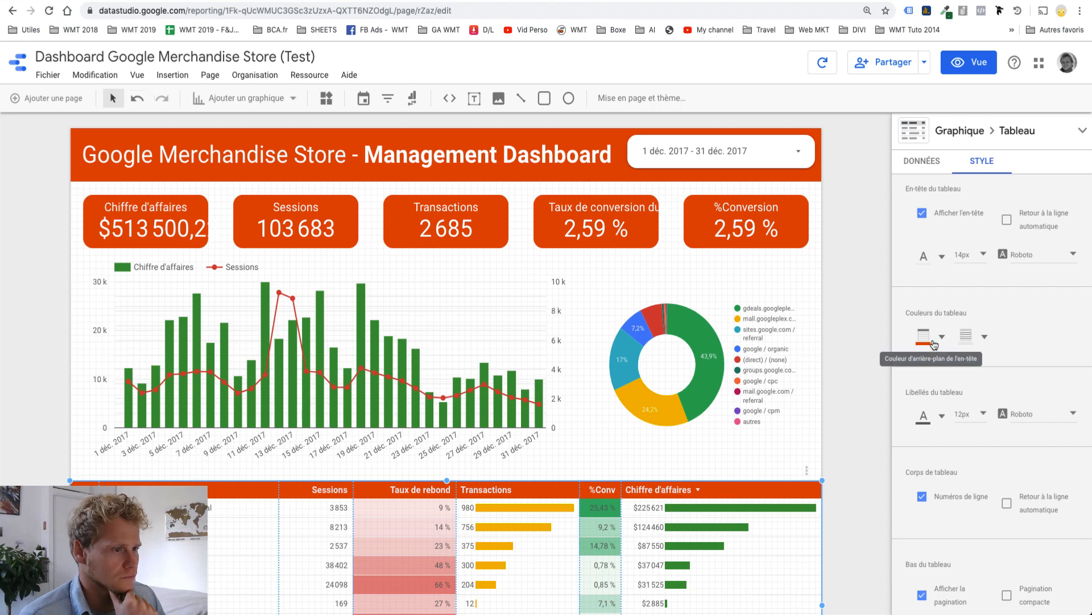
# Try the Syncopate font on the Source/Support table's labels and restore Roboto.
pyautogui.scroll(-2, 933, 341)
pyautogui.scroll(-2, 838, 372)
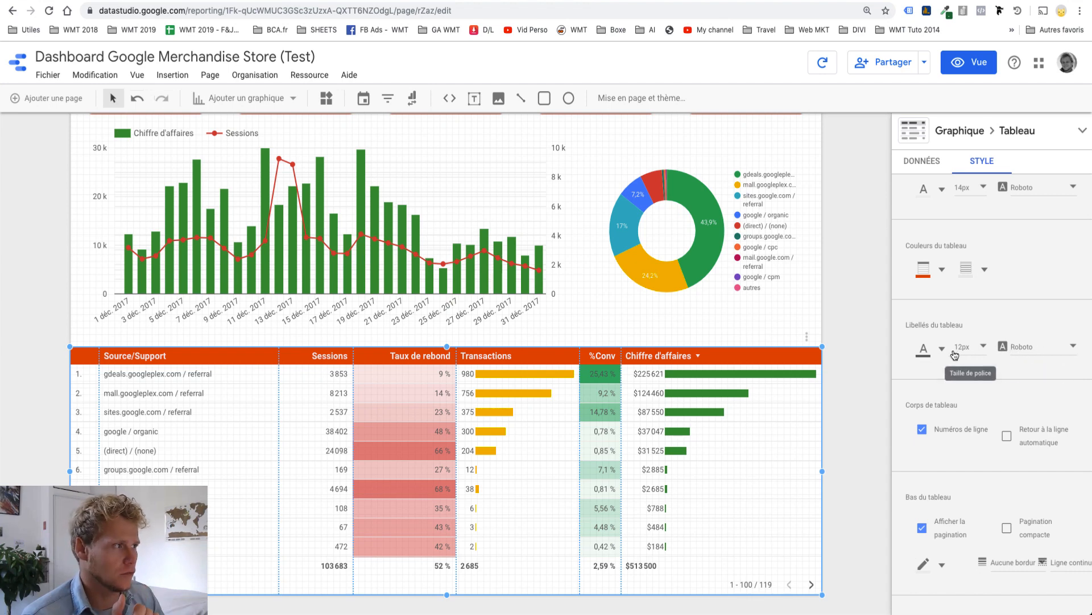
pyautogui.click(1022, 348)
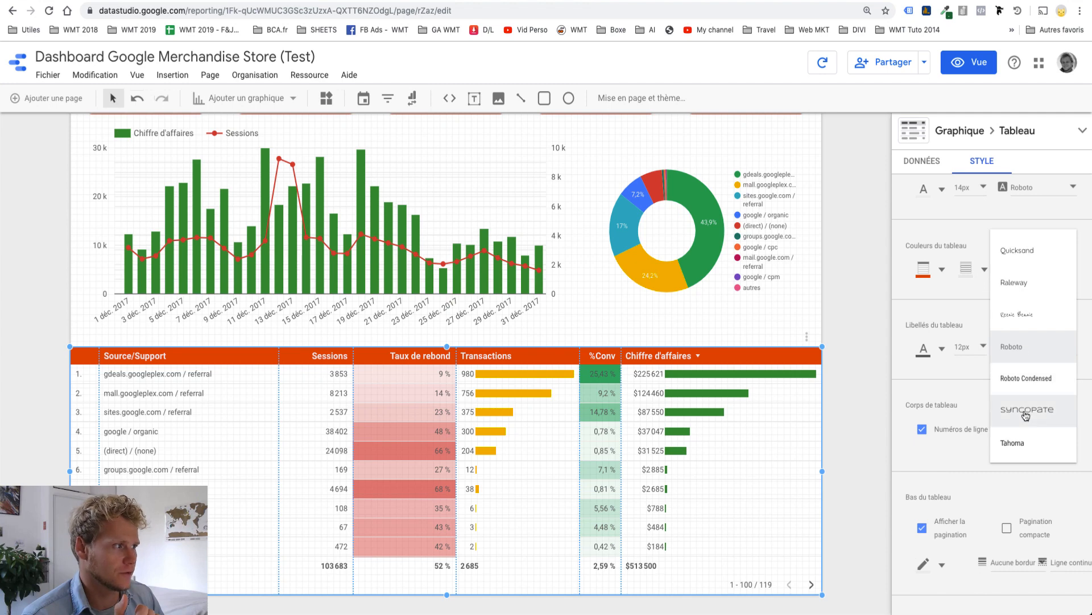
pyautogui.click(1026, 416)
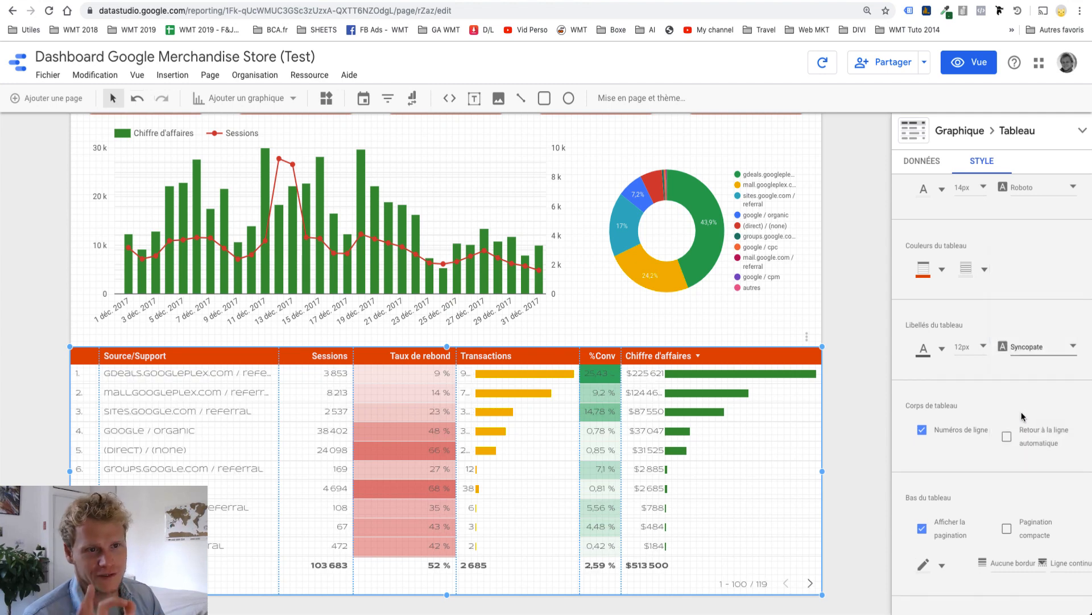
pyautogui.click(1031, 356)
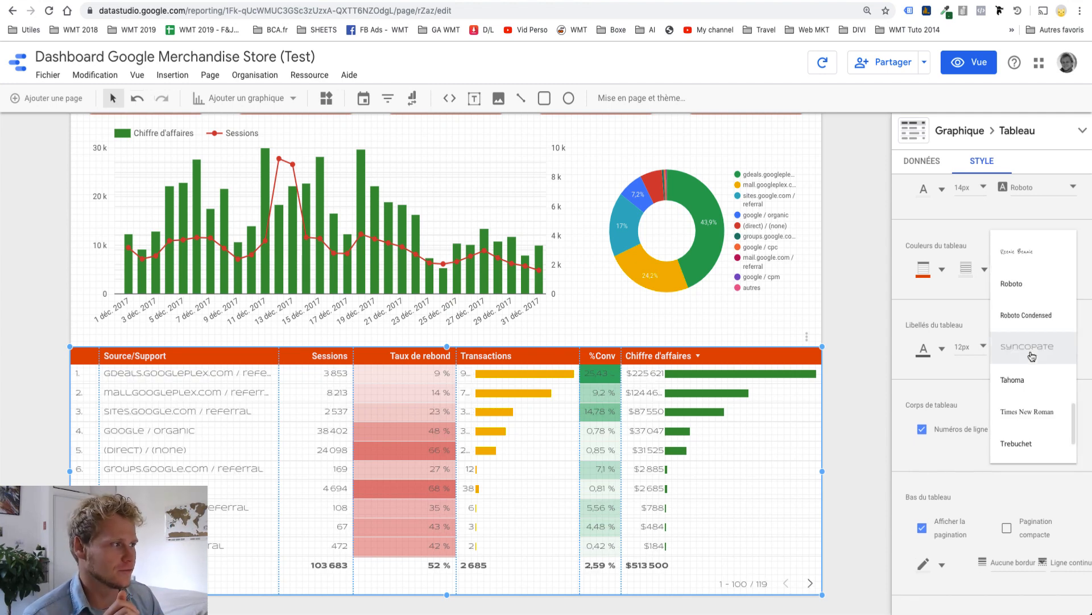
pyautogui.click(1023, 287)
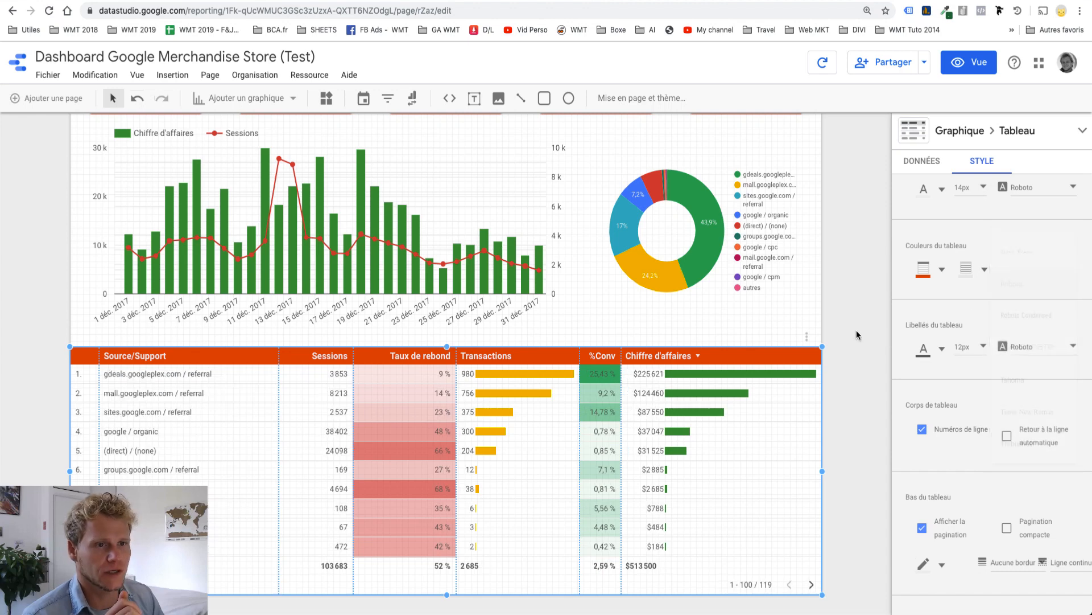
pyautogui.scroll(2, 856, 330)
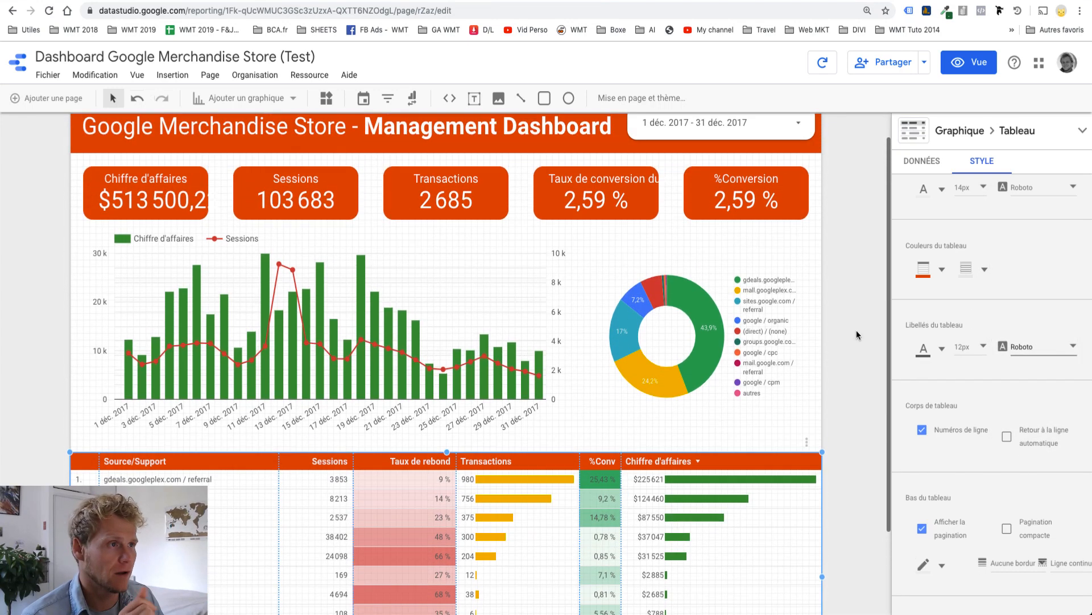
pyautogui.scroll(1, 856, 330)
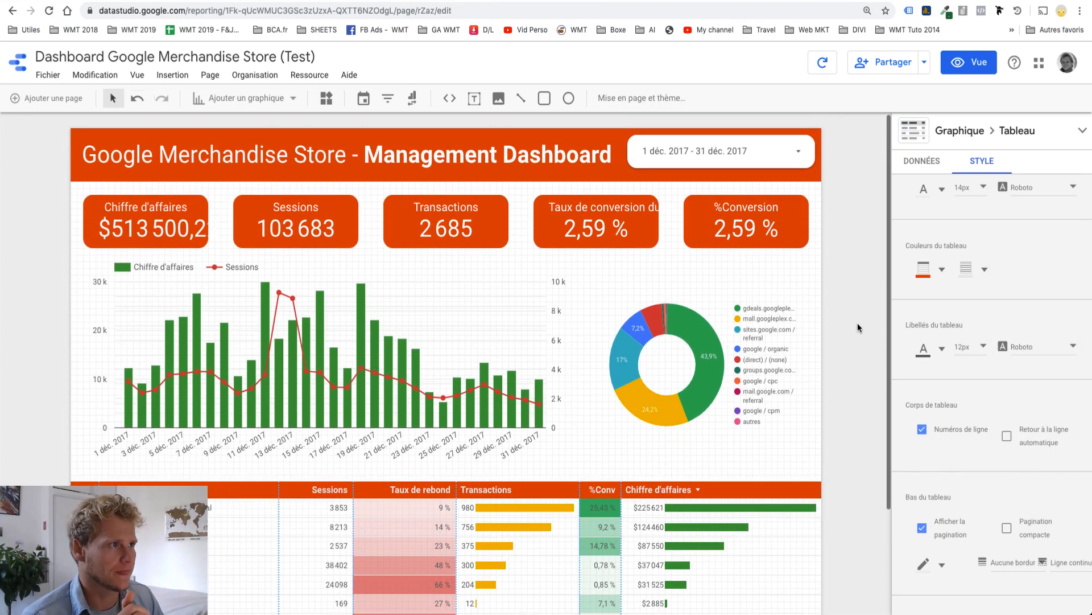
# Preview the report in view mode and inspect the decimals of the Chiffre d'affaires scorecard.
pyautogui.click(858, 323)
pyautogui.click(976, 62)
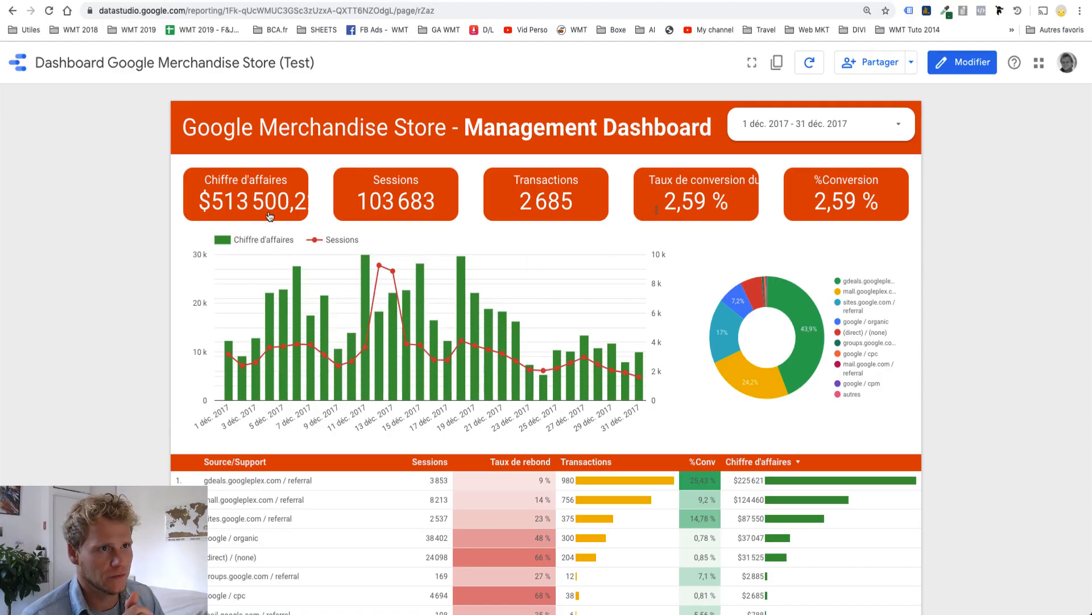
pyautogui.moveTo(293, 206); pyautogui.dragTo(318, 206)
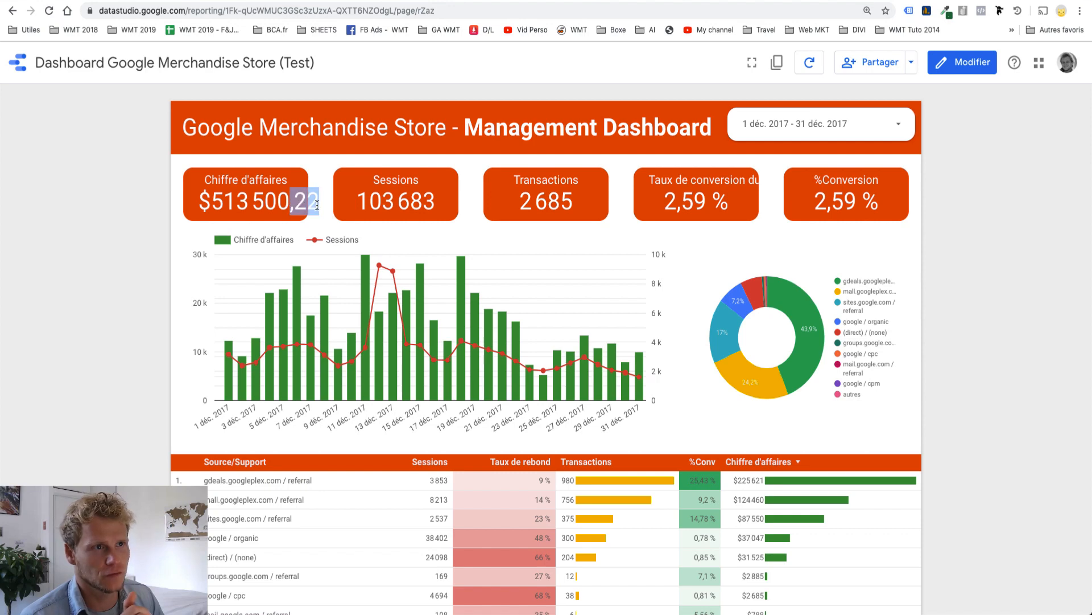
pyautogui.click(319, 179)
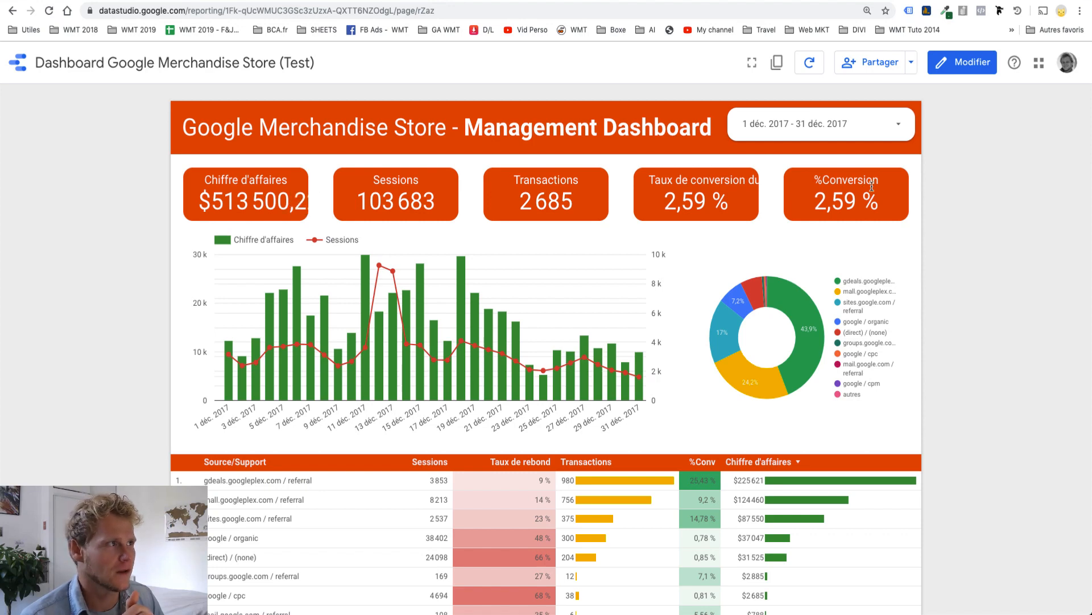
pyautogui.click(828, 136)
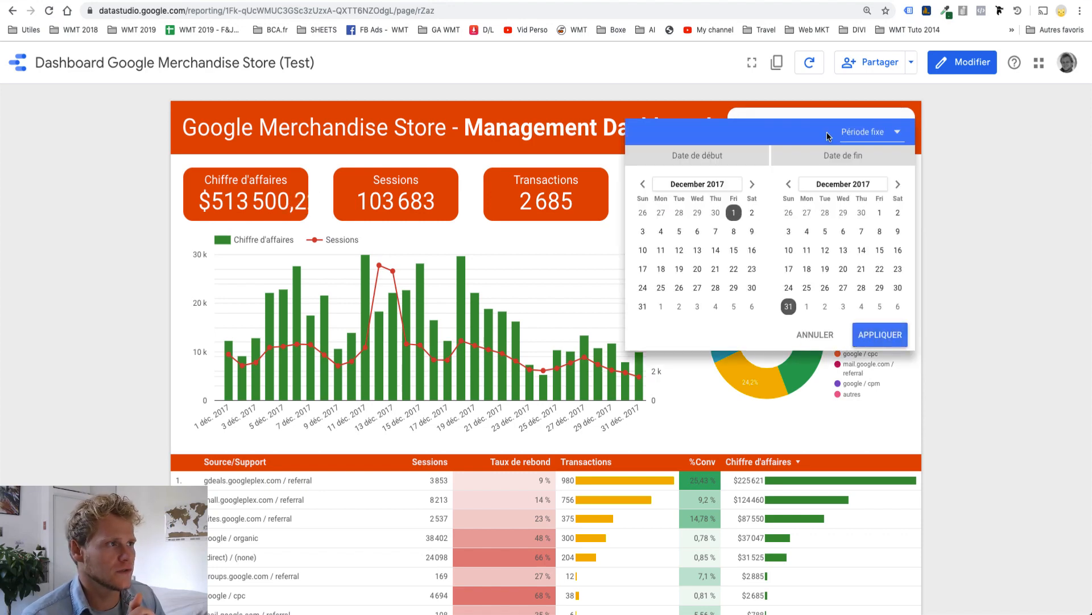
pyautogui.click(863, 144)
pyautogui.scroll(-1, 882, 332)
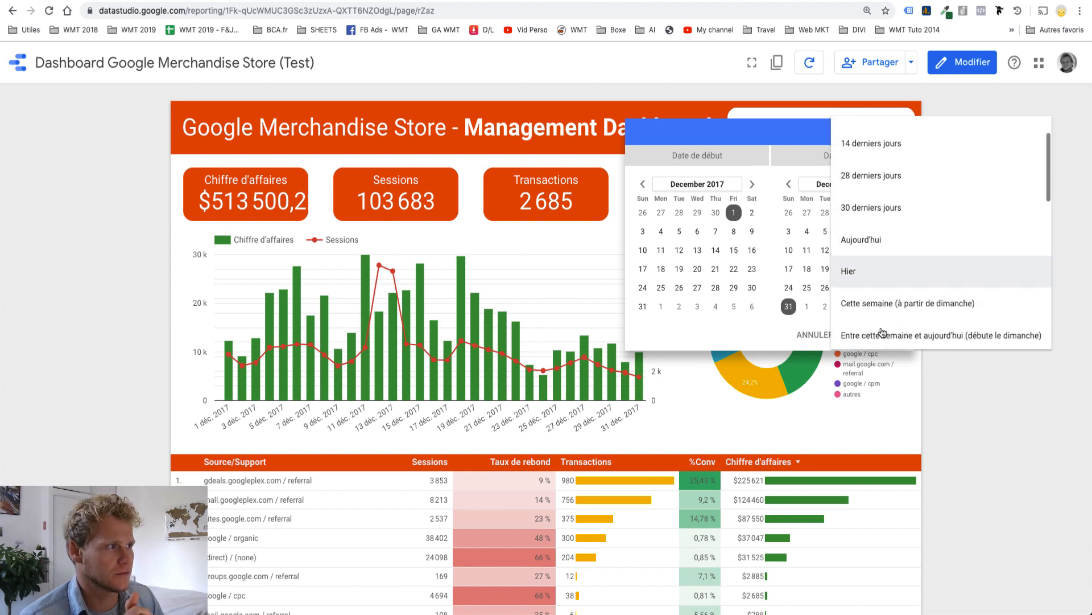
pyautogui.scroll(-4, 882, 332)
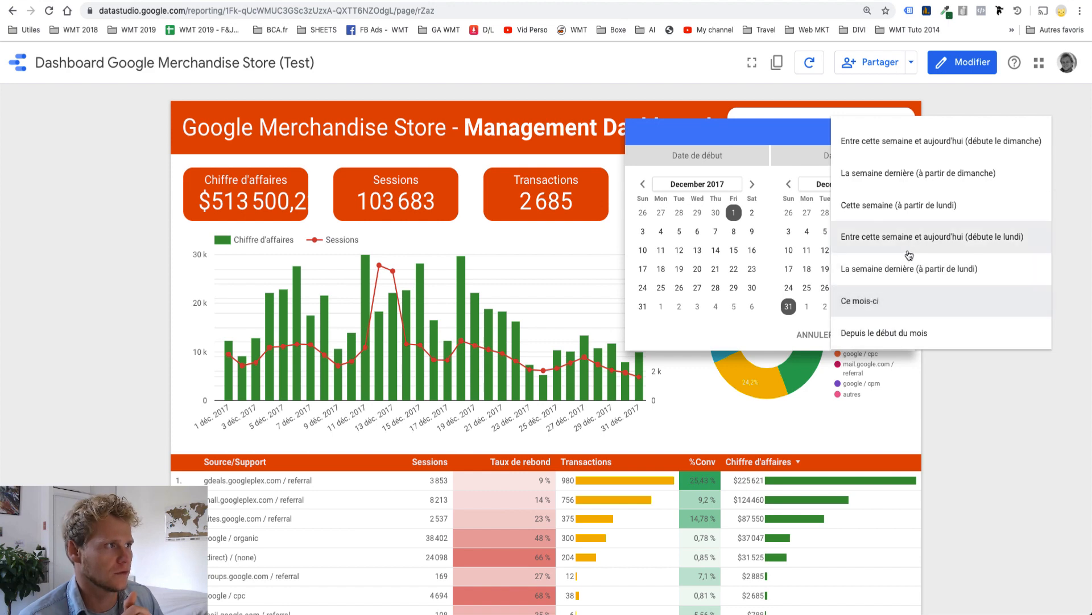
pyautogui.press('Escape')
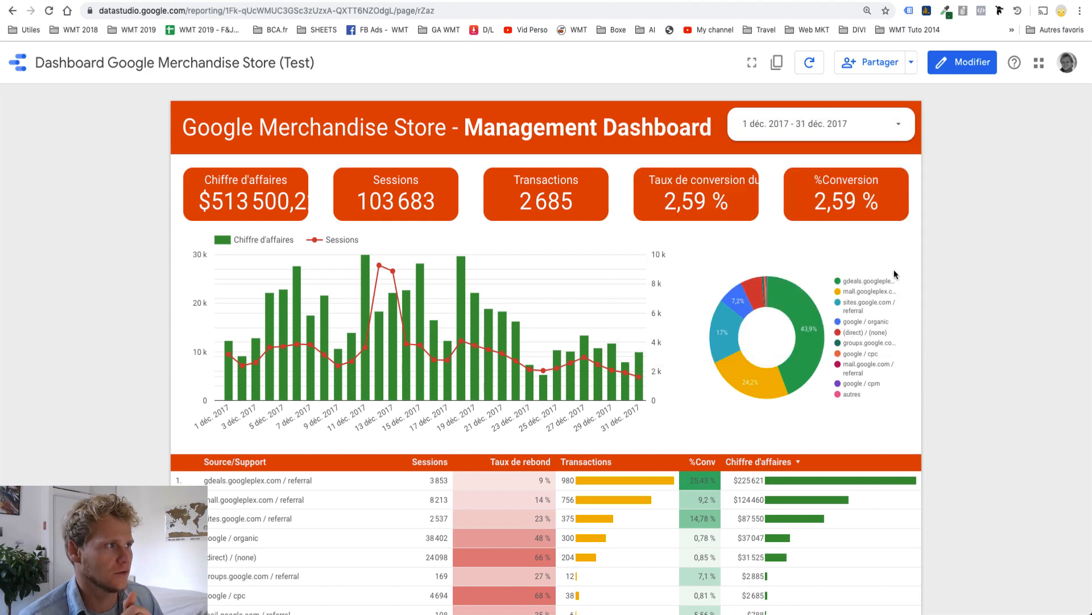
# Set the report's date range to the preset "Le mois dernier" and apply it.
pyautogui.click(846, 135)
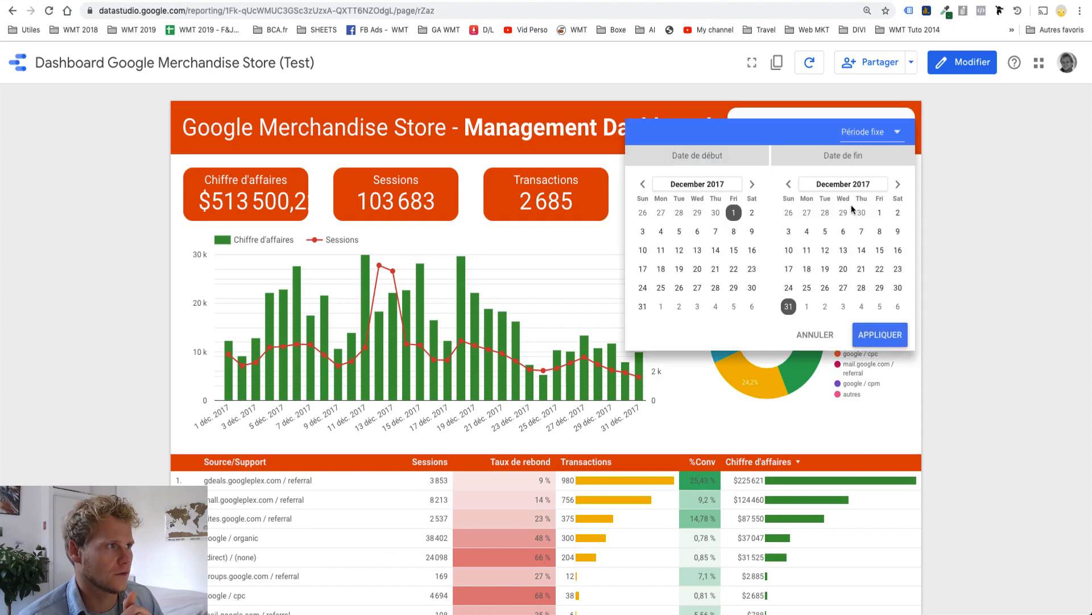
pyautogui.click(865, 141)
pyautogui.scroll(-5, 893, 239)
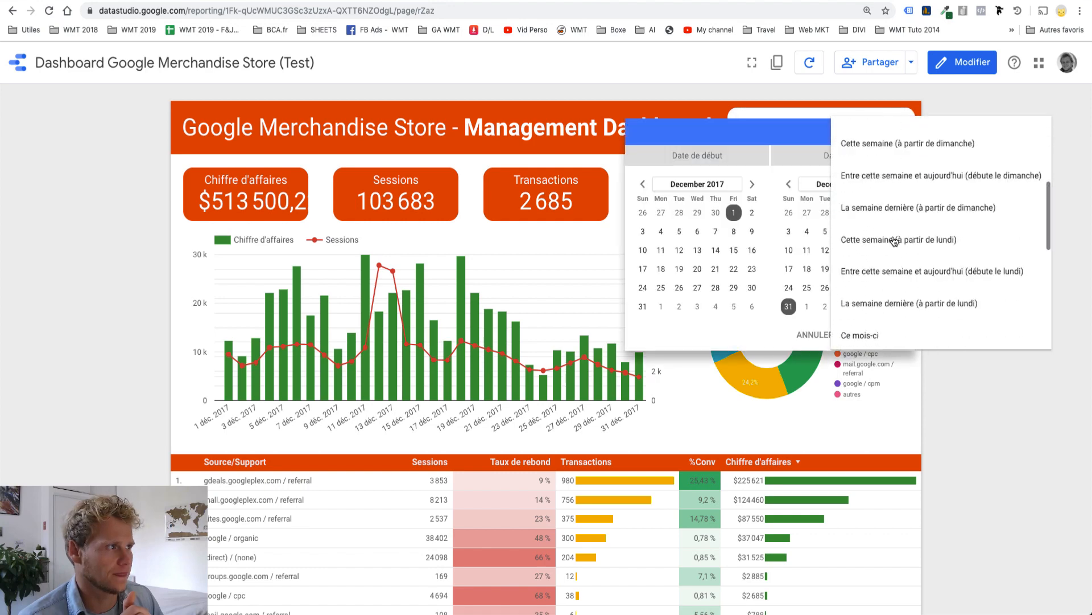
pyautogui.scroll(-2, 895, 242)
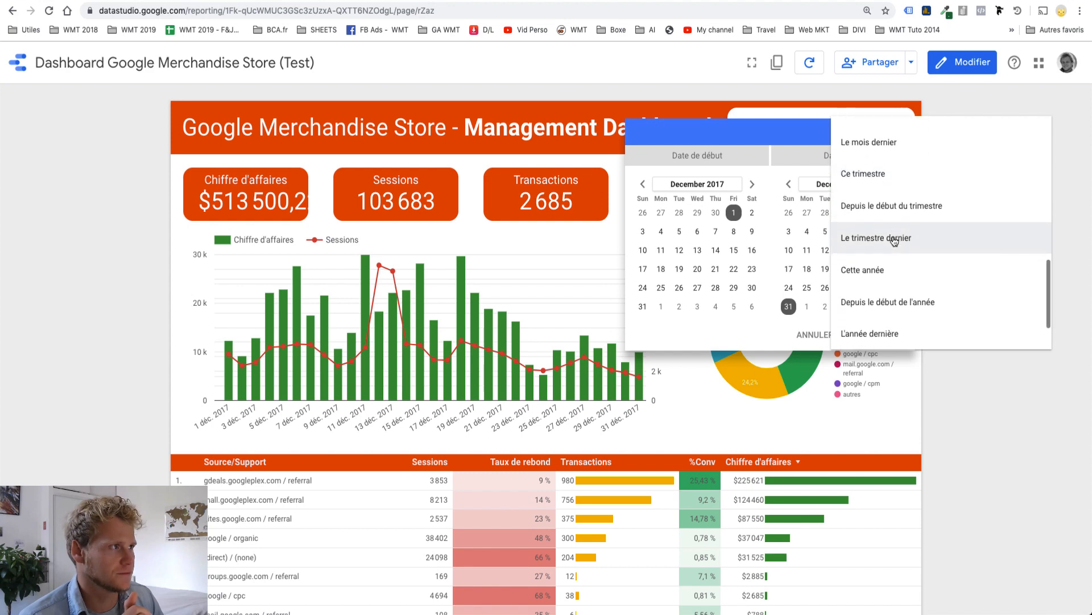
pyautogui.scroll(2, 894, 239)
pyautogui.click(891, 206)
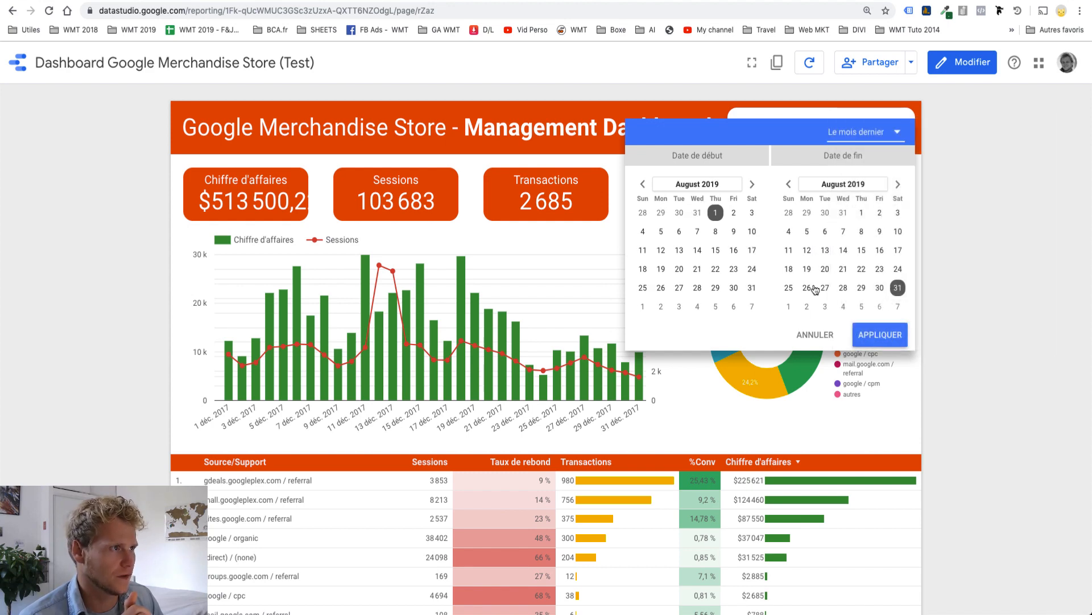
pyautogui.click(870, 340)
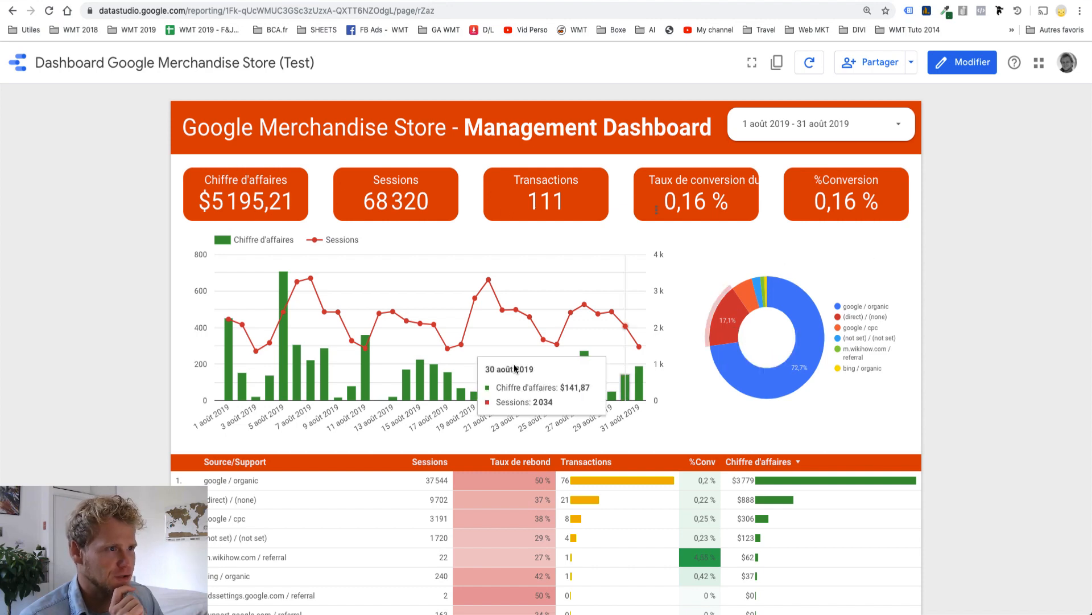
pyautogui.moveTo(288, 363)
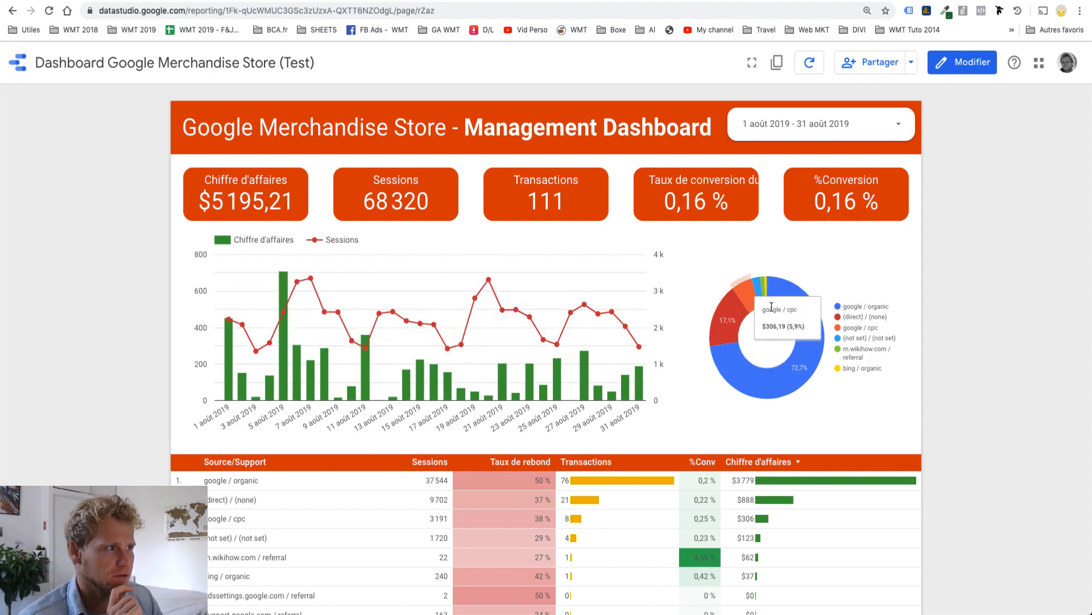
pyautogui.moveTo(811, 339)
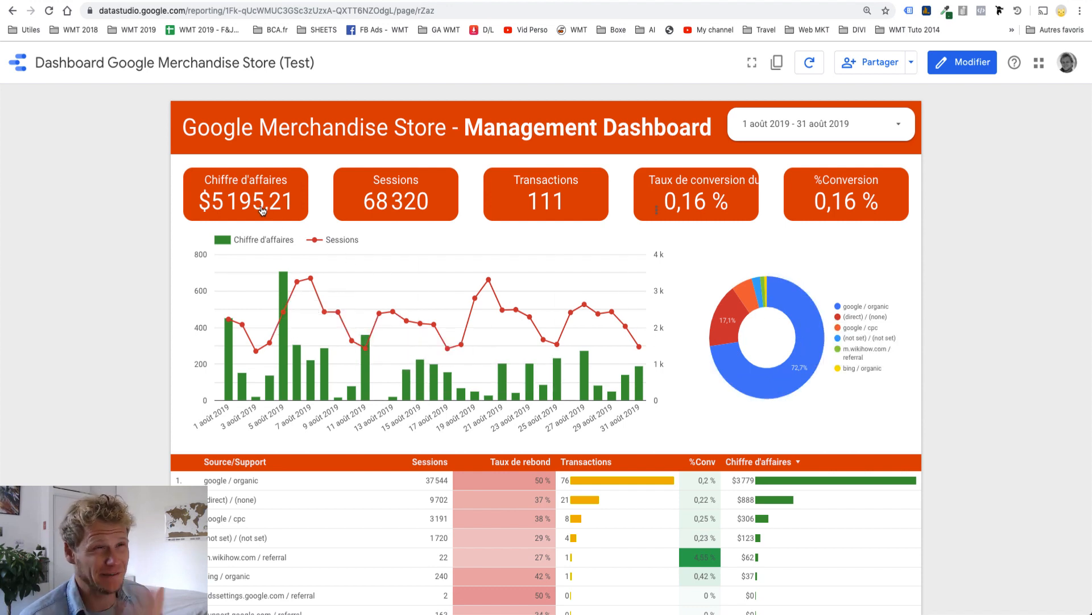
# Check the updated report, return to edit mode and set the Chiffre d'affaires scorecard's decimal precision to 0.
pyautogui.scroll(-3, 262, 210)
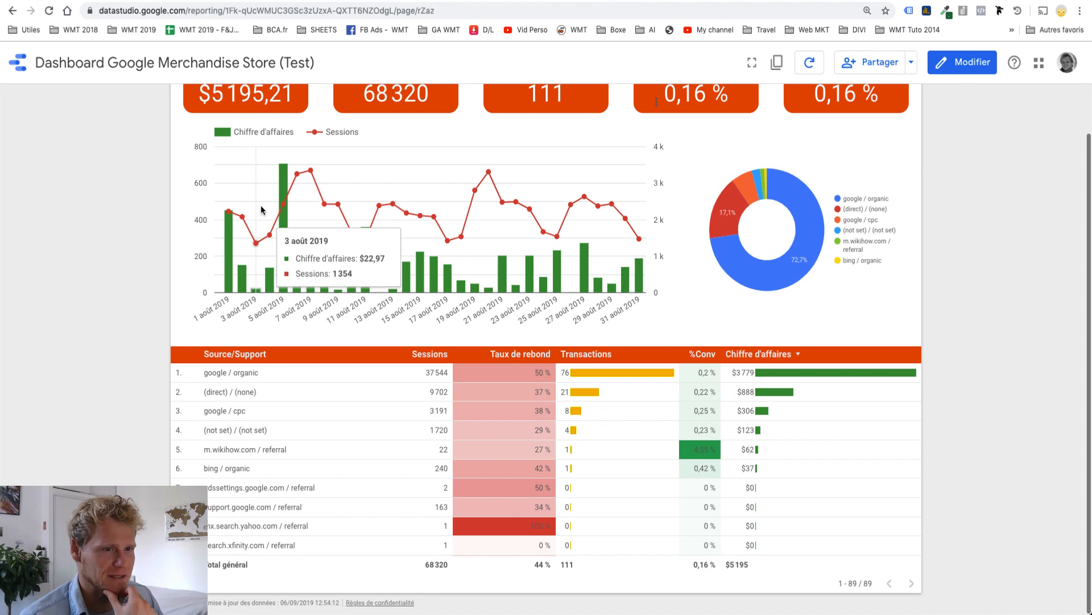
pyautogui.scroll(3, 262, 211)
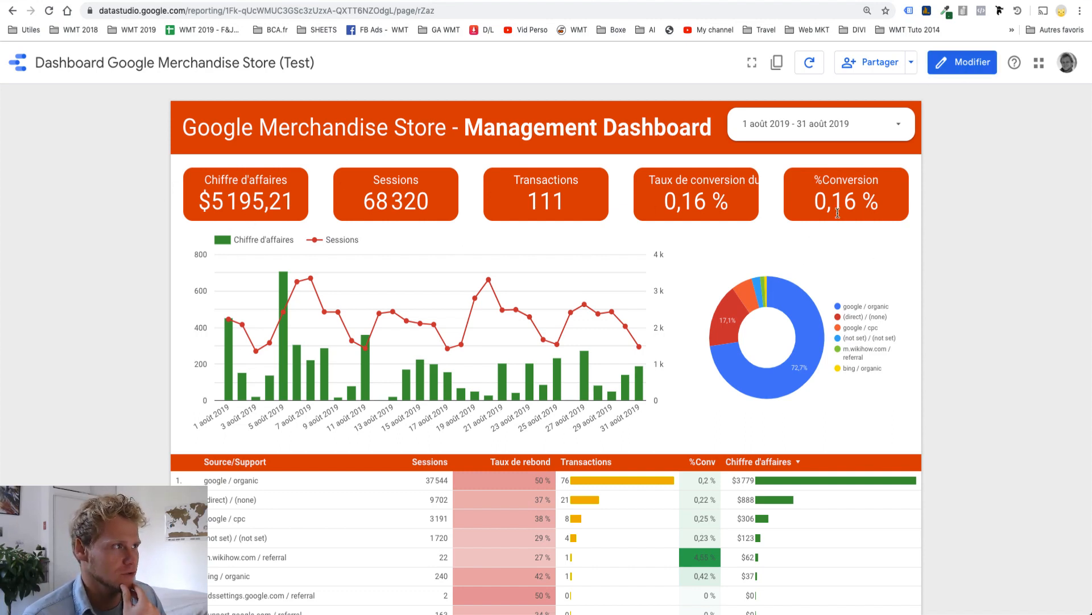
pyautogui.click(962, 62)
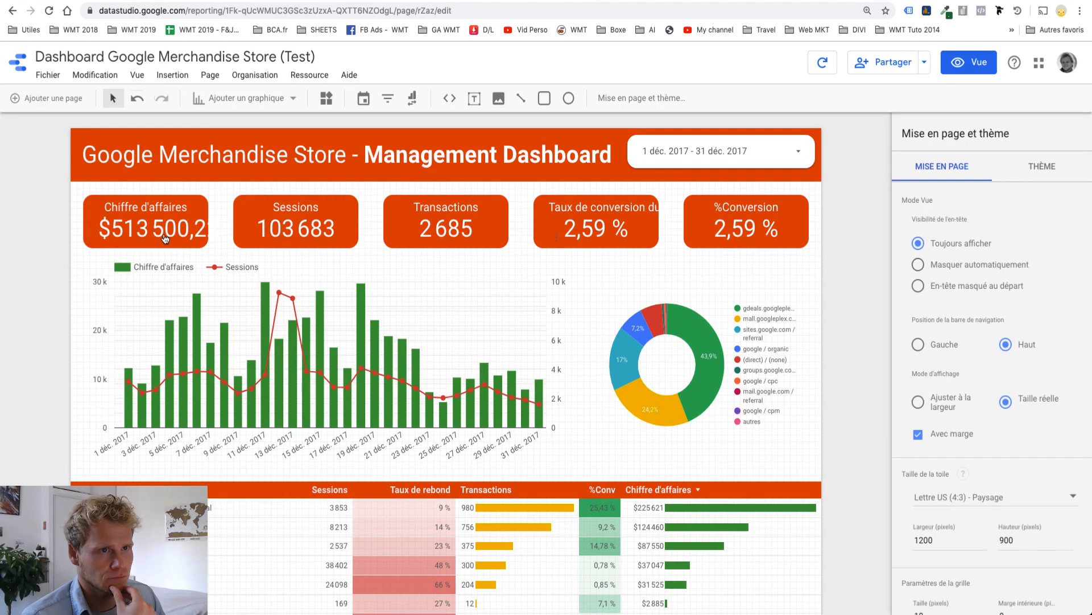
pyautogui.click(164, 234)
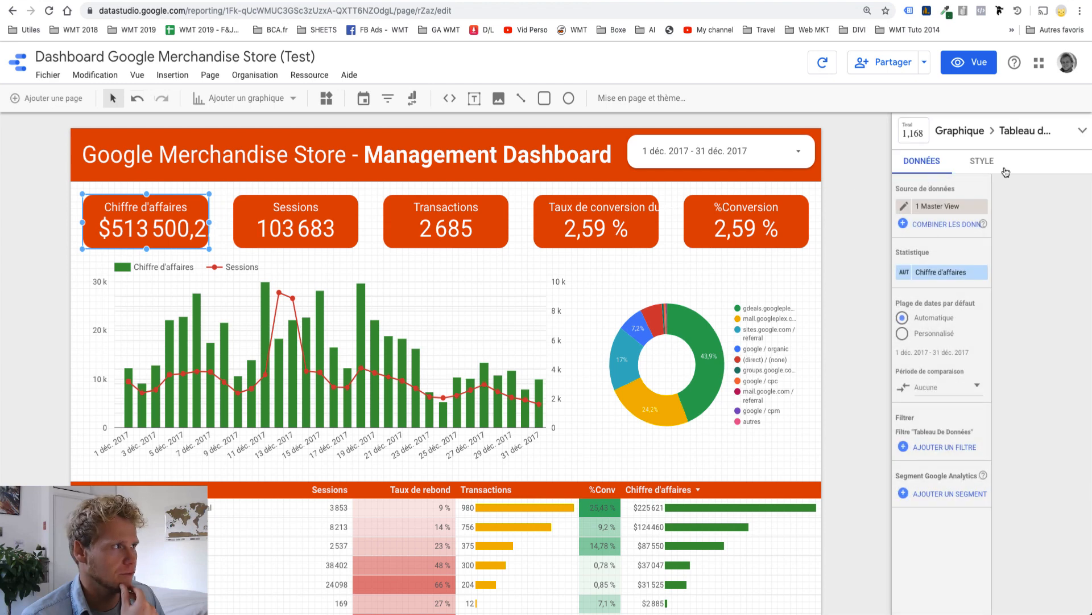
pyautogui.click(987, 163)
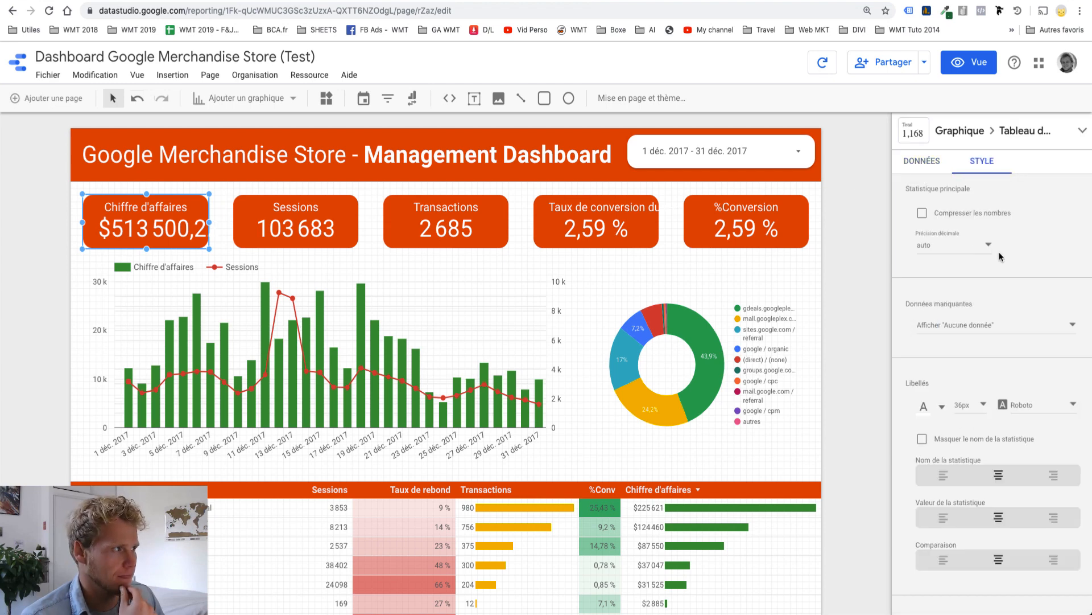
pyautogui.click(980, 253)
pyautogui.scroll(3, 967, 170)
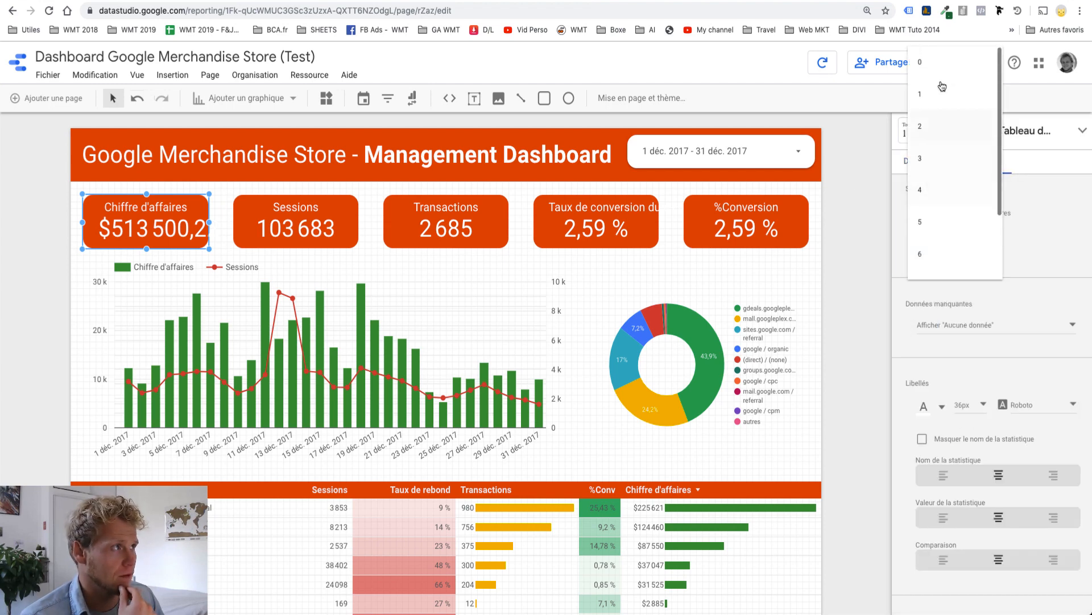
pyautogui.click(943, 70)
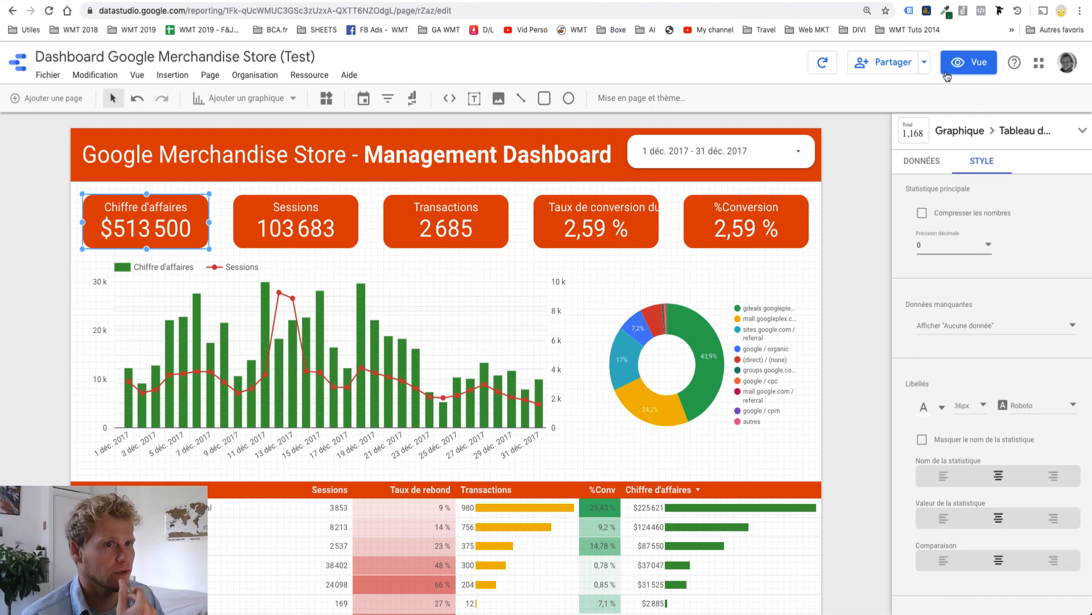
# Compress the numbers of the Chiffre d'affaires scorecard and set the compressed value's decimal precision to 0.
pyautogui.click(922, 214)
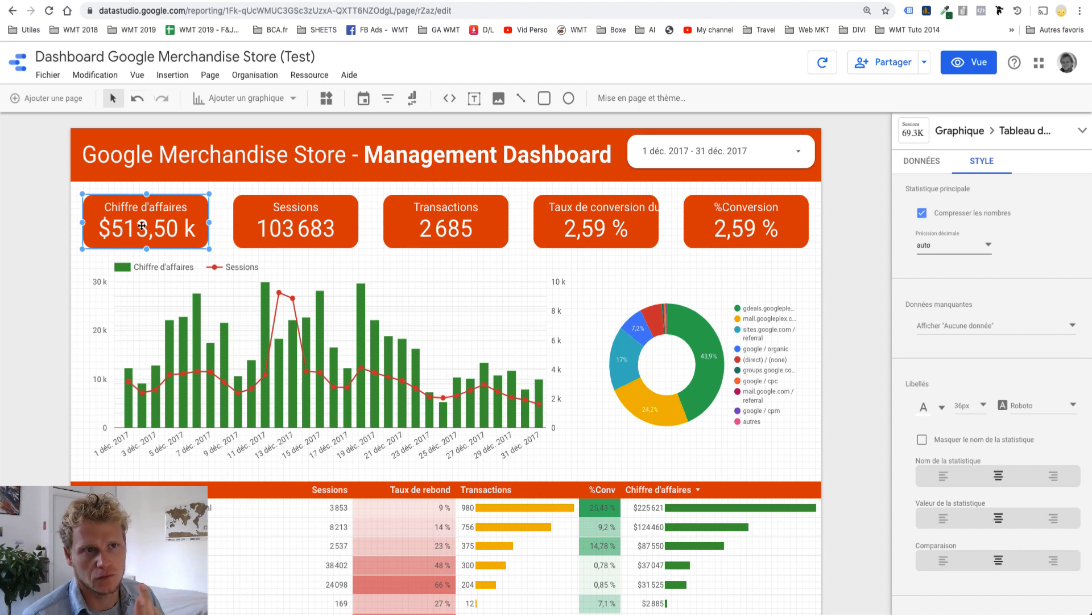
pyautogui.click(934, 247)
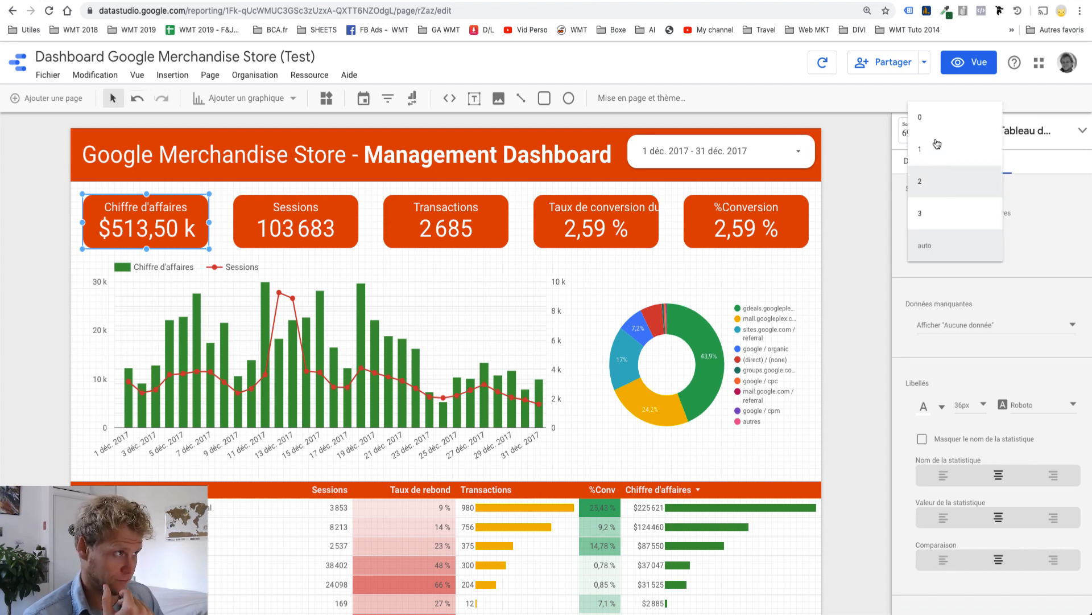
pyautogui.click(935, 121)
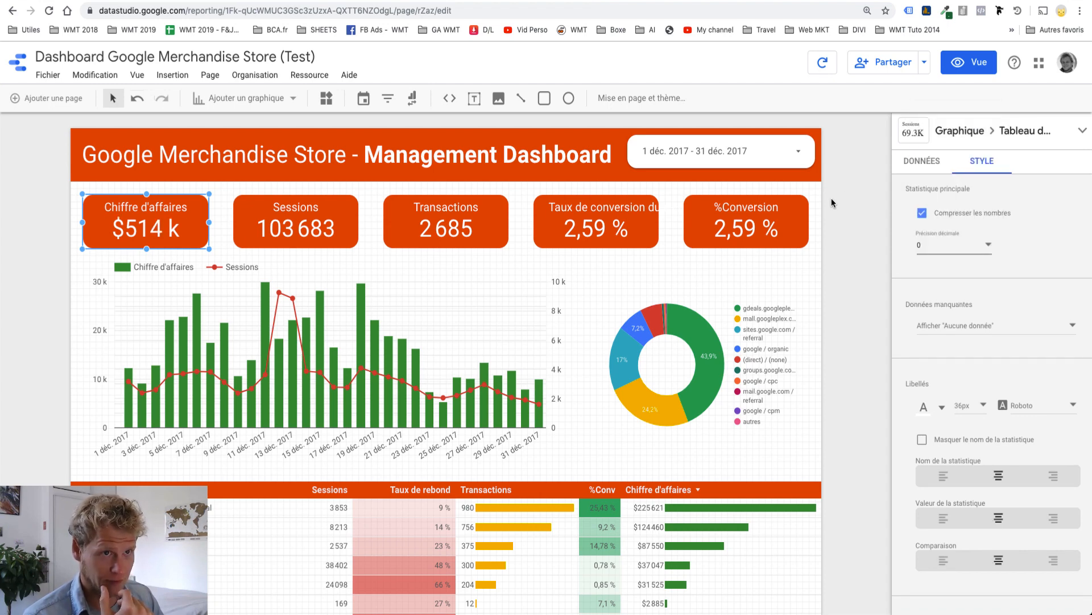
pyautogui.click(869, 197)
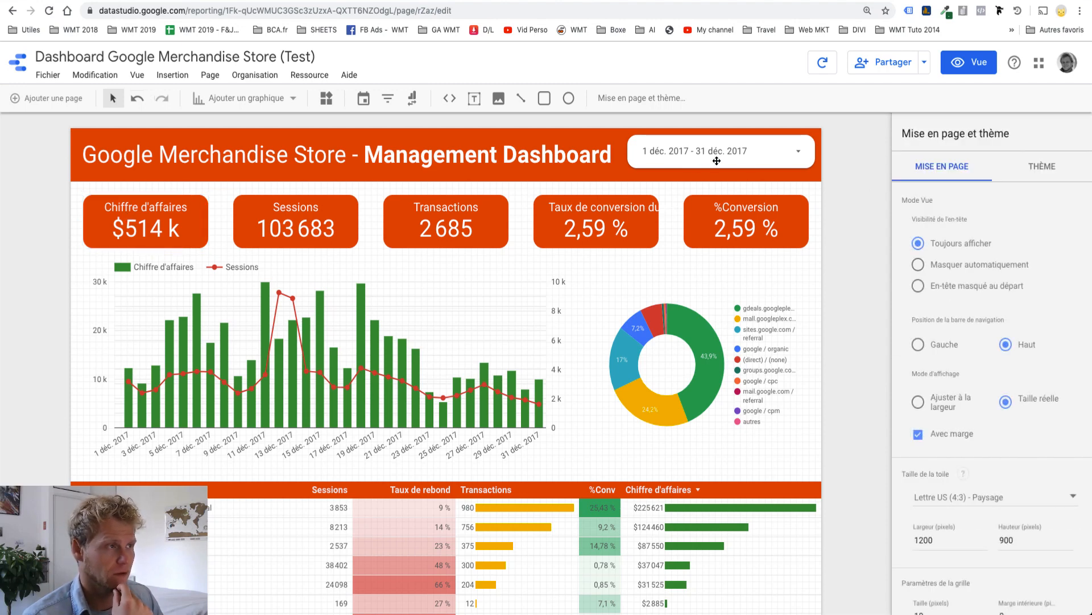
# Replace the metric of the "Taux de conversion" scorecard with "Panier moyen", found by searching the fields for "panier".
pyautogui.click(603, 225)
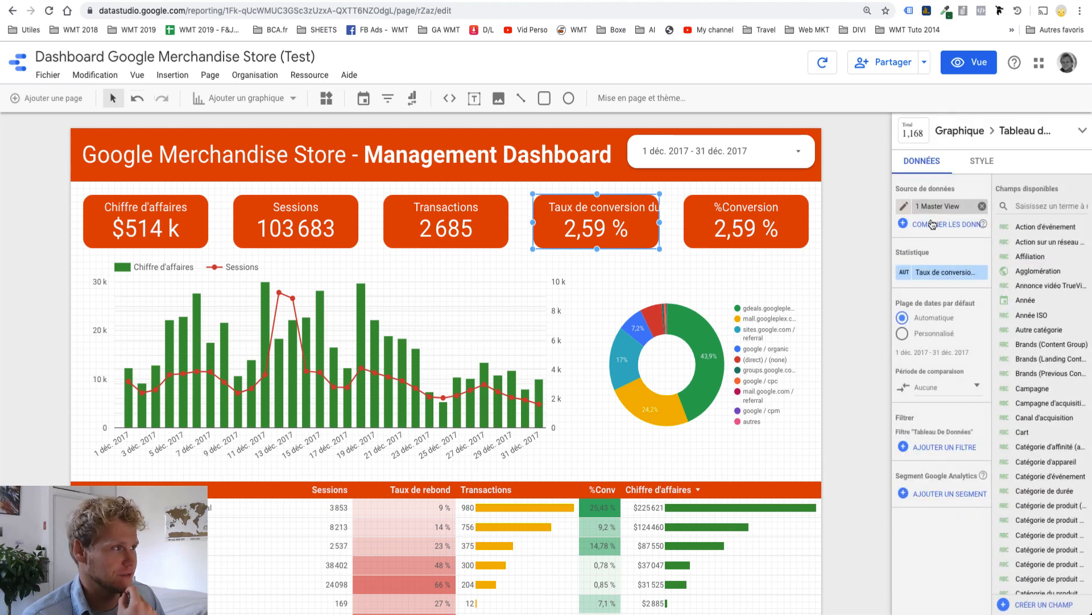
pyautogui.click(922, 272)
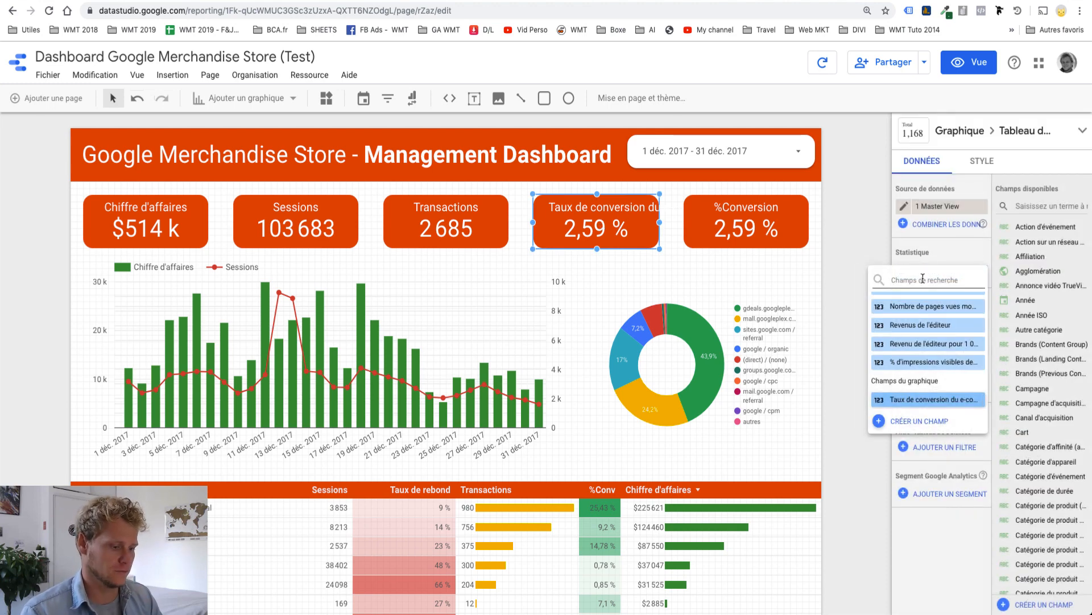
pyautogui.write('re')
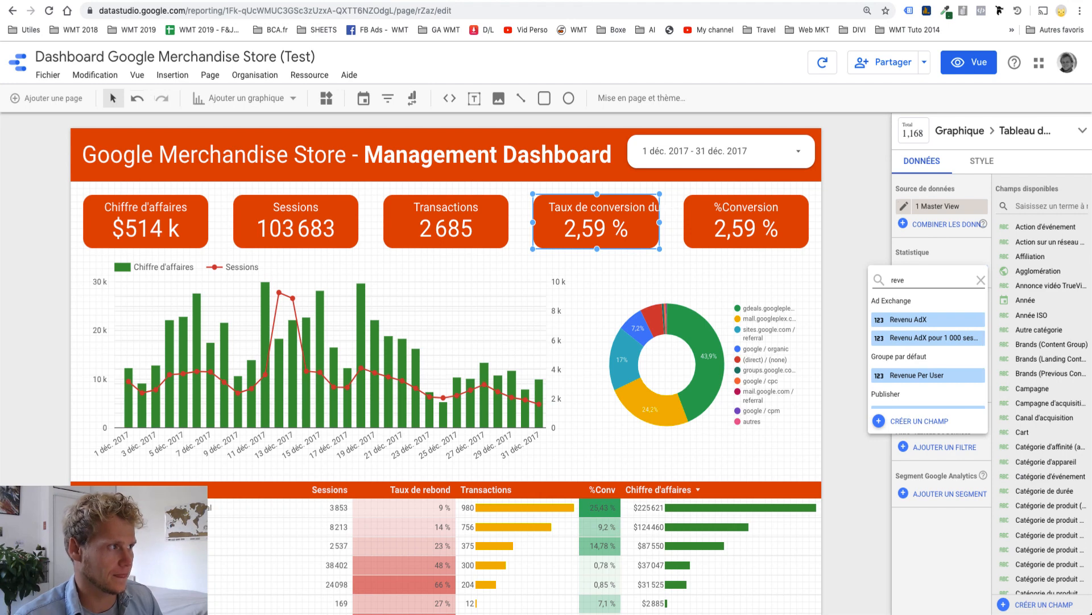
pyautogui.write('v')
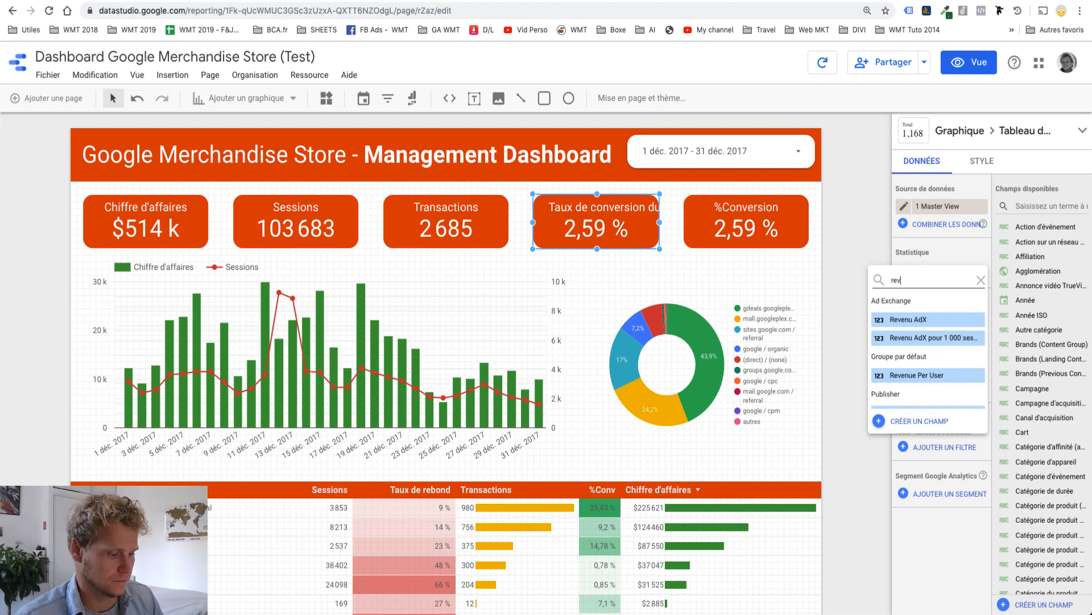
pyautogui.press('BackSpace')
pyautogui.press('BackSpace')
pyautogui.press('BackSpace')
pyautogui.write('pani')
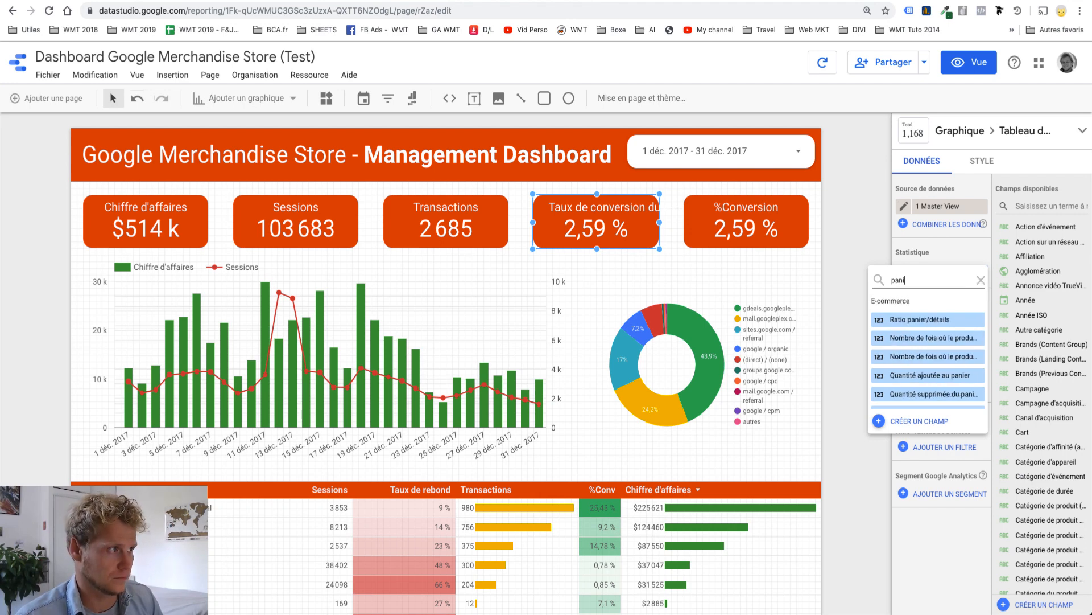
pyautogui.write('er .')
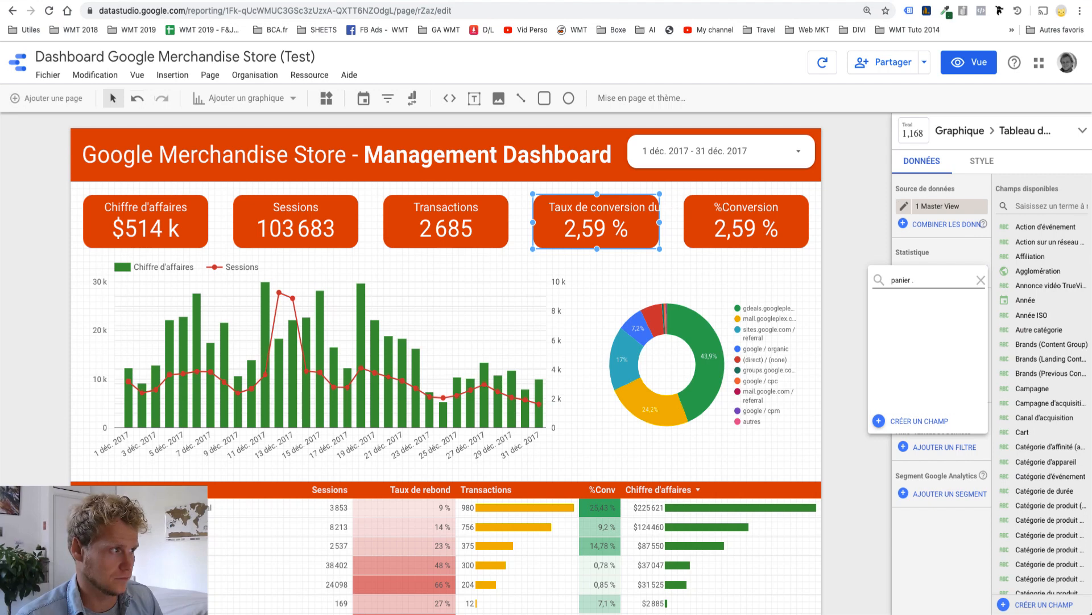
pyautogui.press('BackSpace')
pyautogui.press('BackSpace')
pyautogui.scroll(-1, 925, 383)
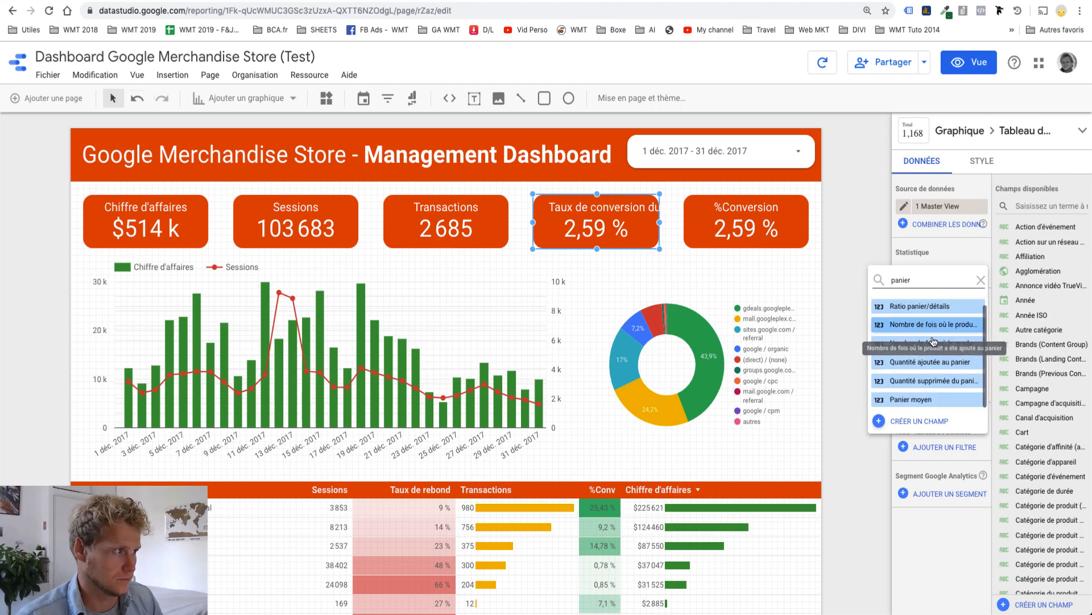
pyautogui.click(900, 401)
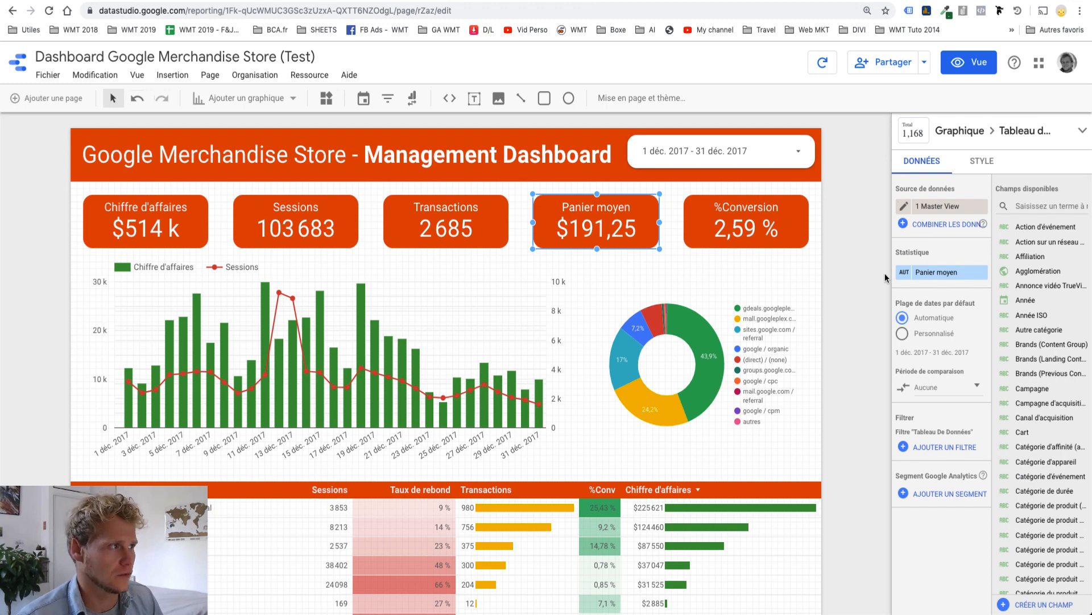
# Try the name "AOV" for the Panier moyen scorecard's metric and undo the rename.
pyautogui.click(903, 276)
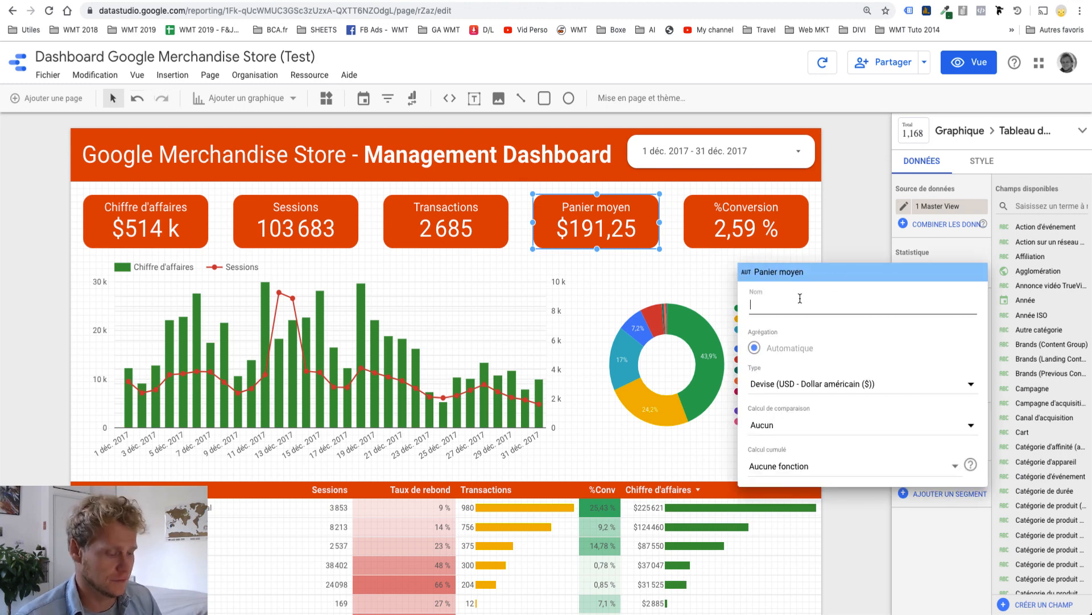
pyautogui.write('AOV')
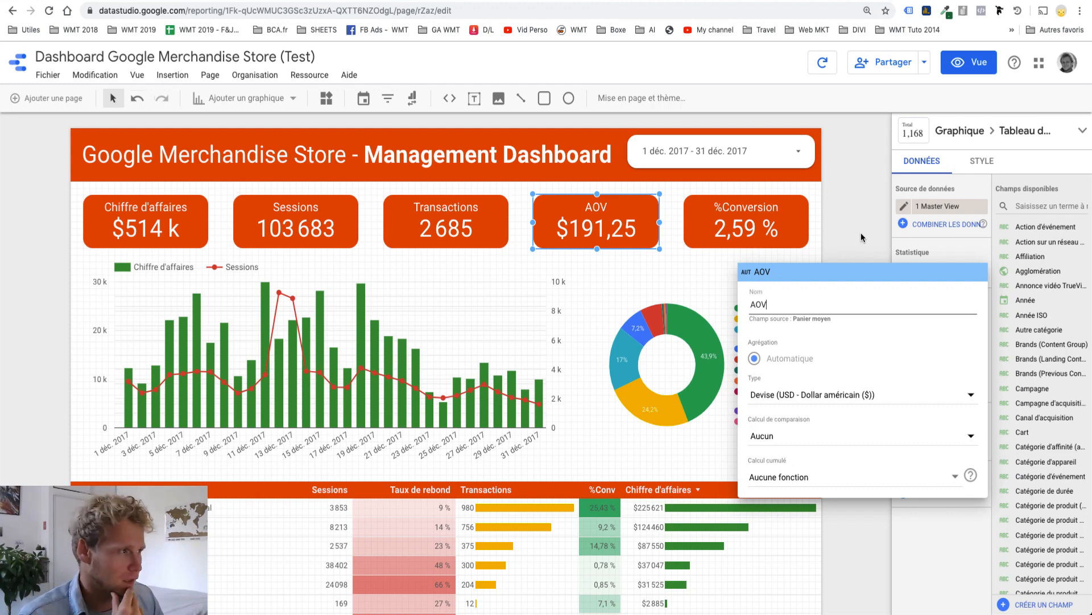
pyautogui.click(858, 240)
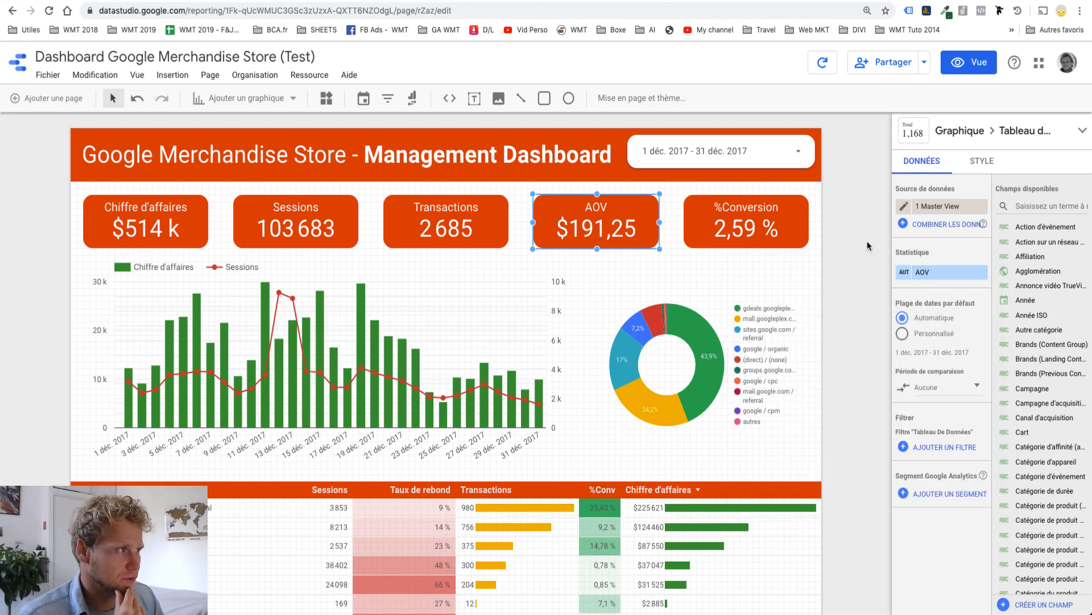
pyautogui.hotkey('ctrl', 'z')
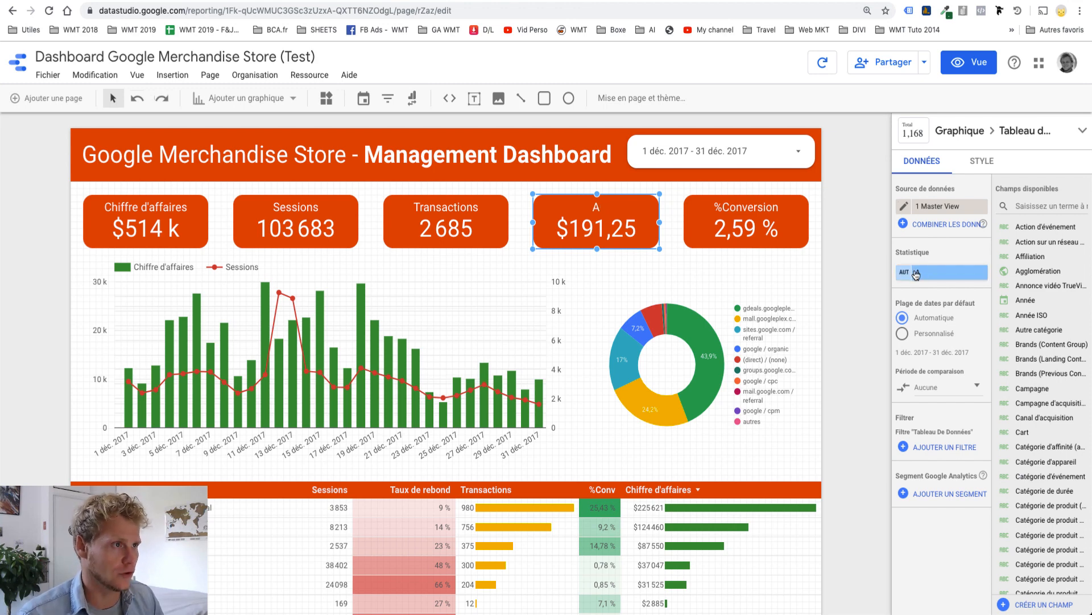
# Set the Panier moyen scorecard's decimal precision to 0.
pyautogui.click(986, 161)
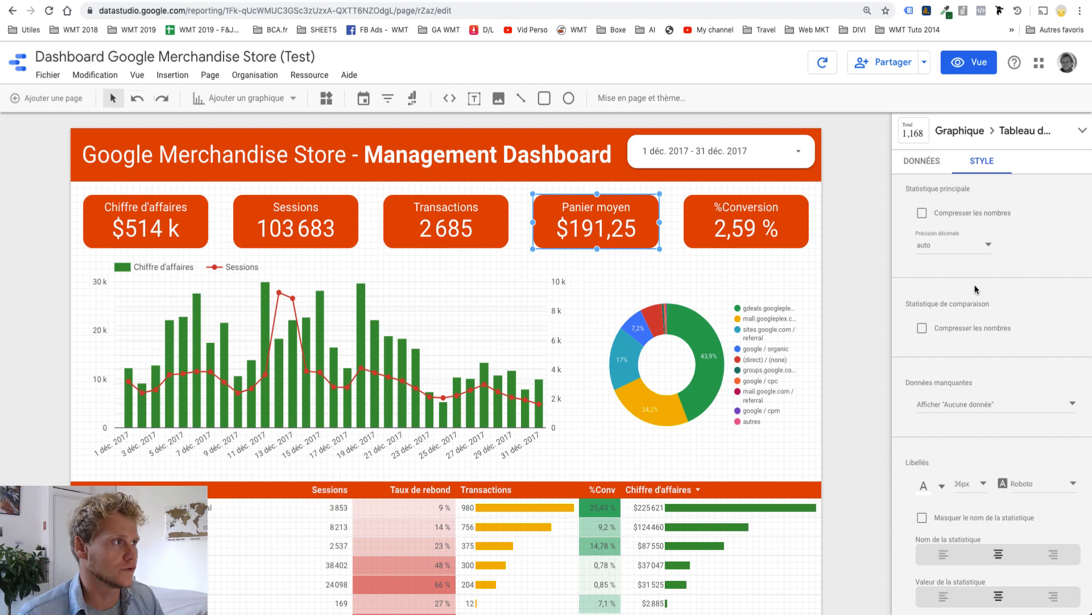
pyautogui.click(947, 256)
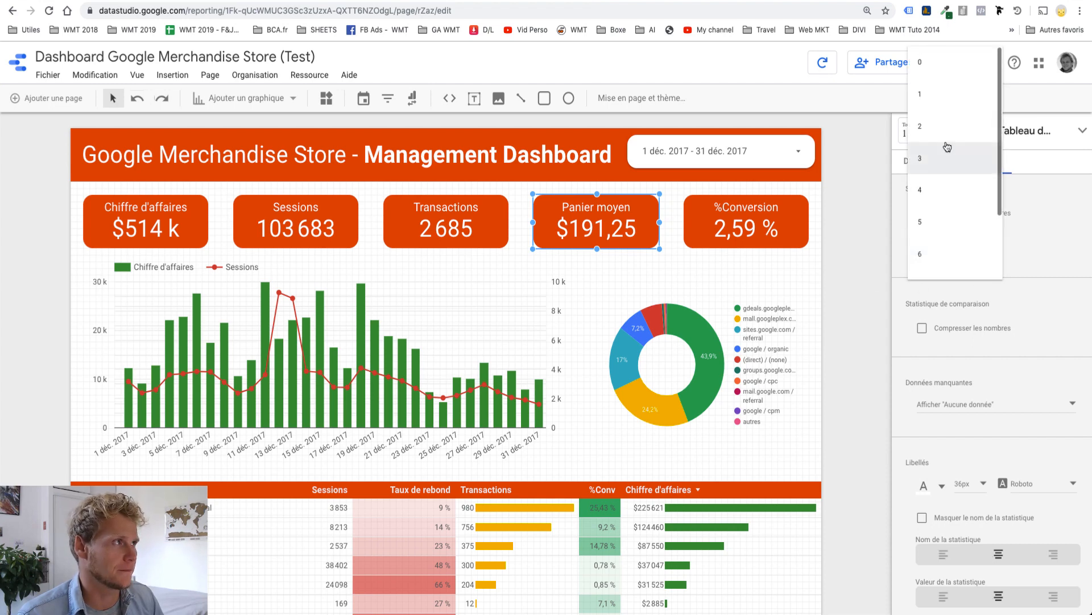
pyautogui.click(944, 61)
pyautogui.click(854, 171)
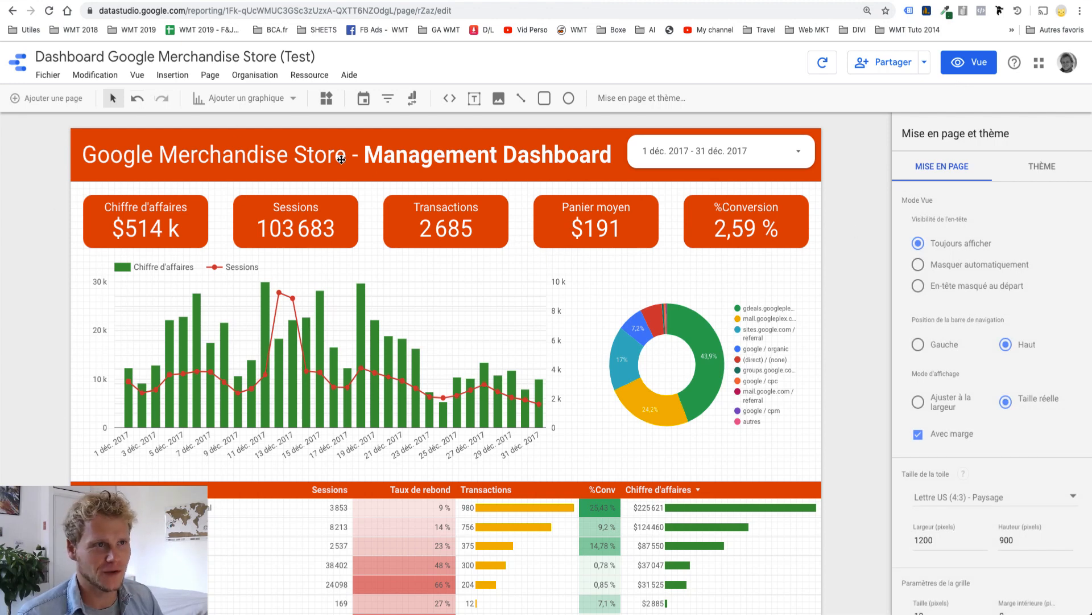
# Preview the updated scorecards and banner in view mode and return to edit mode.
pyautogui.click(947, 64)
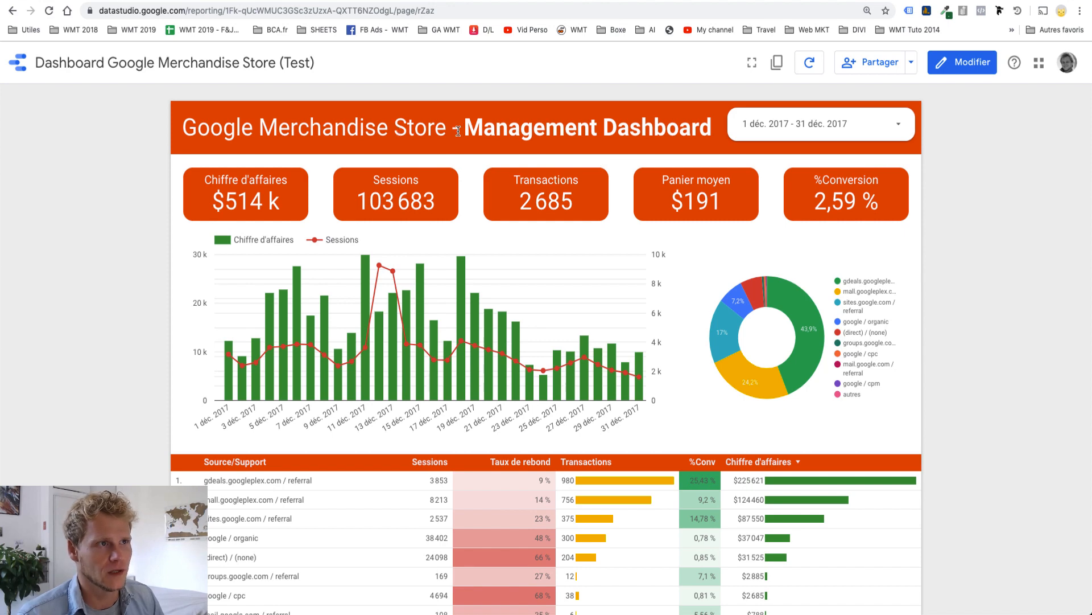
pyautogui.moveTo(458, 131); pyautogui.dragTo(392, 126)
pyautogui.click(962, 70)
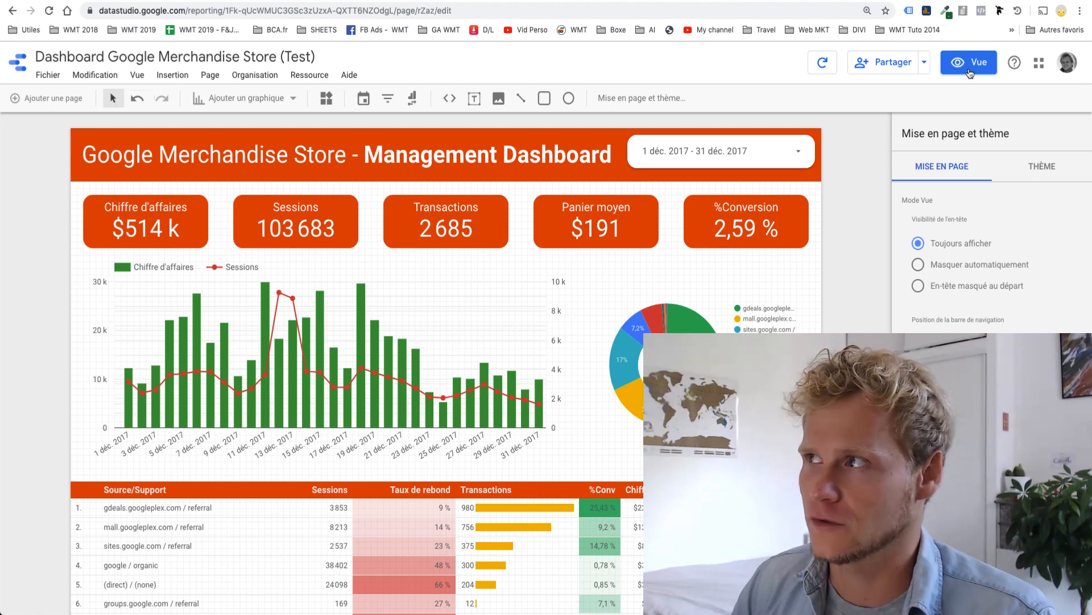
# Delete "Google Merchandise Store -" from the banner title, keeping "Management Dashboard", and narrow its text box from the start of the banner.
pyautogui.click(352, 154)
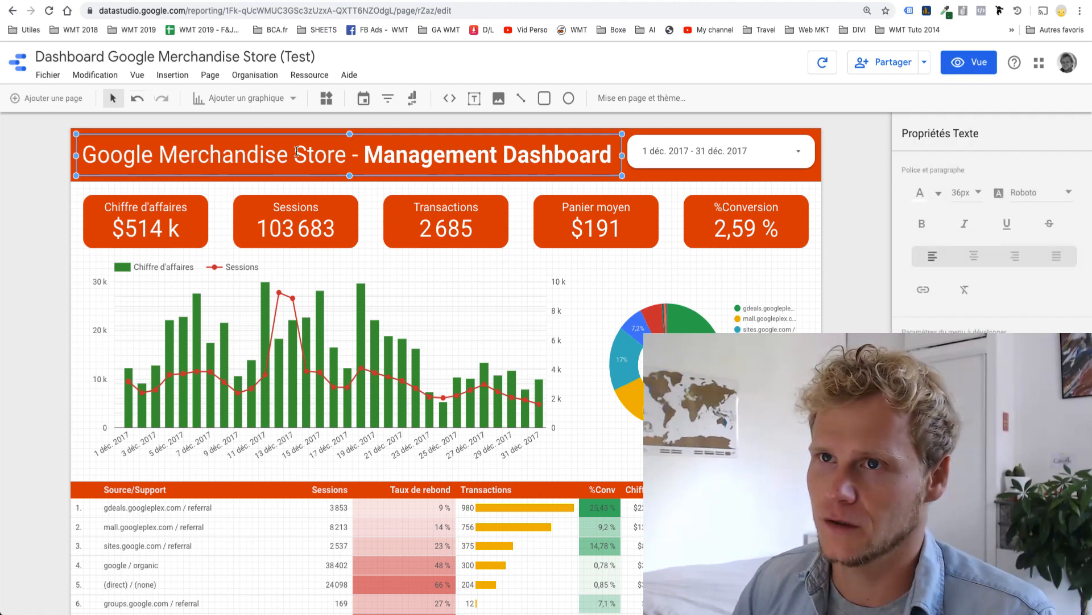
pyautogui.moveTo(359, 154)
pyautogui.mouseDown()
pyautogui.moveTo(69, 148)
pyautogui.moveTo(360, 162)
pyautogui.moveTo(349, 162)
pyautogui.mouseUp()
pyautogui.press('BackSpace')
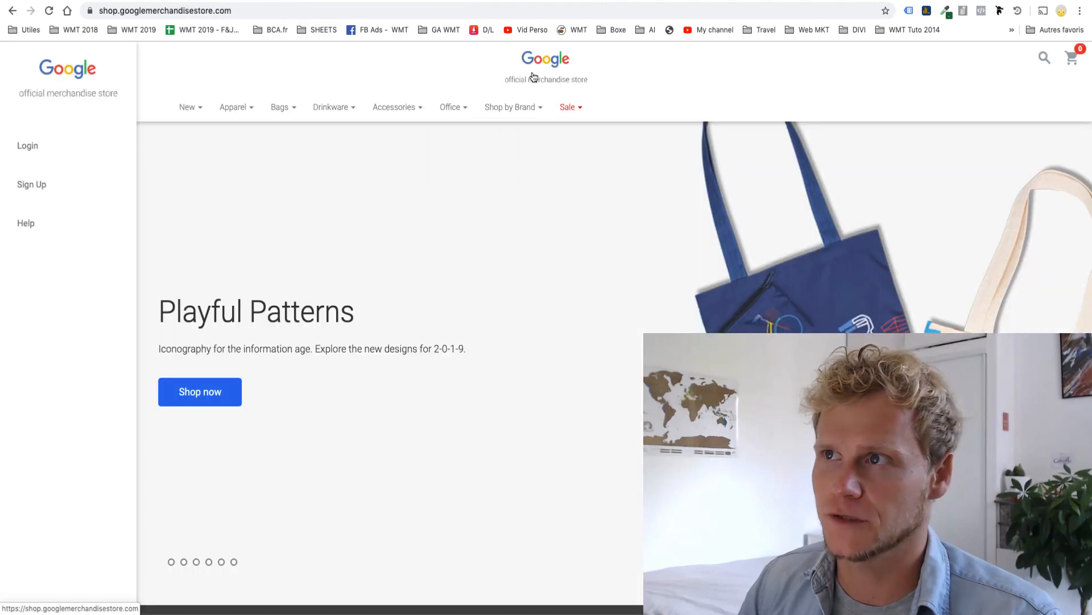
# Switch to the Google Merchandise Store website, check the options for saving its header logo and return to the report.
pyautogui.rightClick(534, 76)
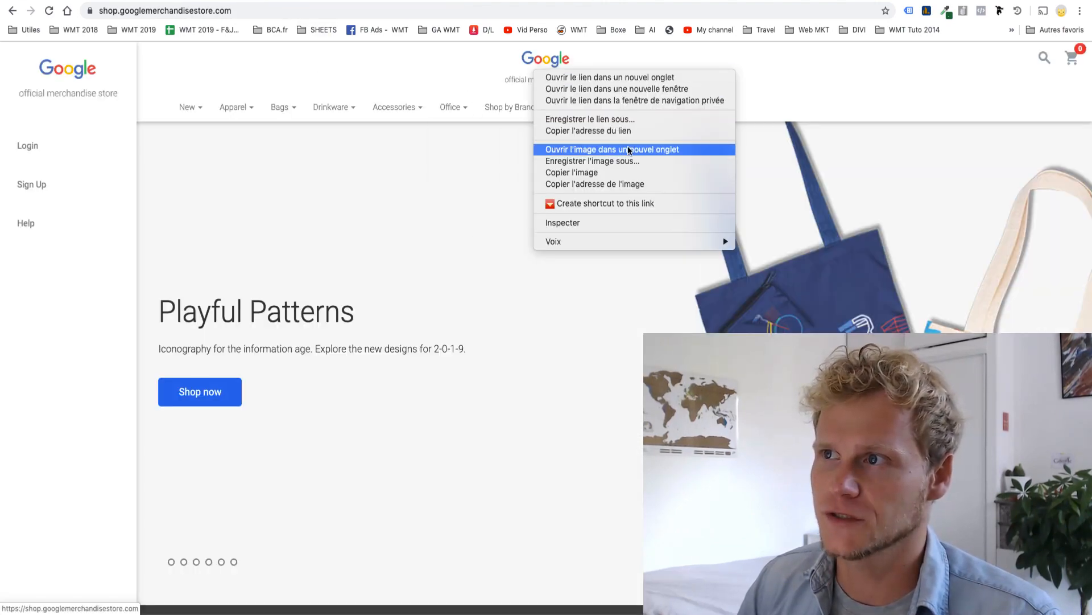
pyautogui.click(485, 2)
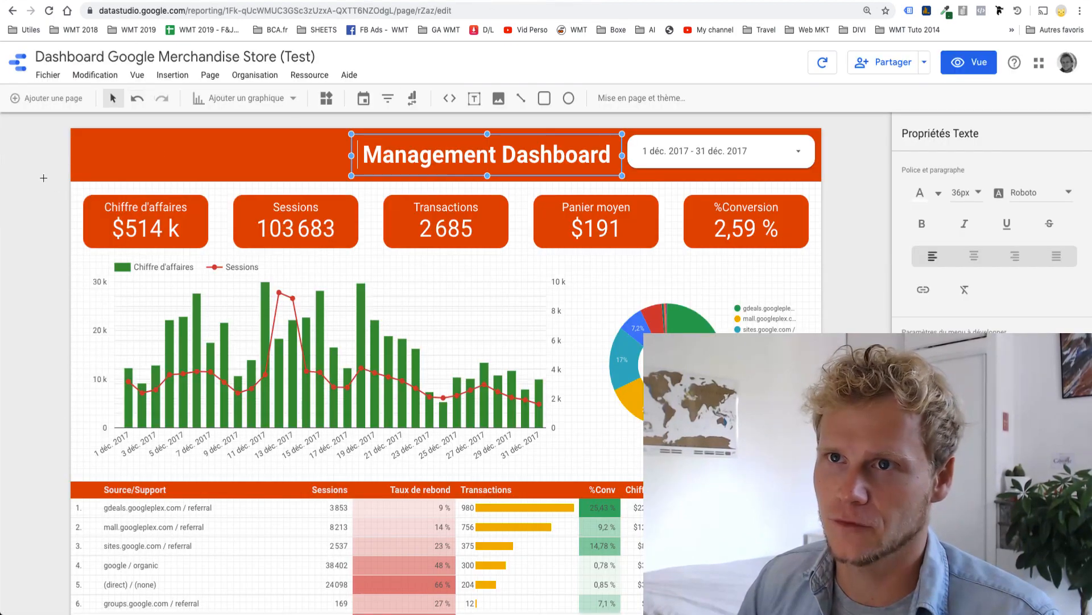
pyautogui.click(44, 181)
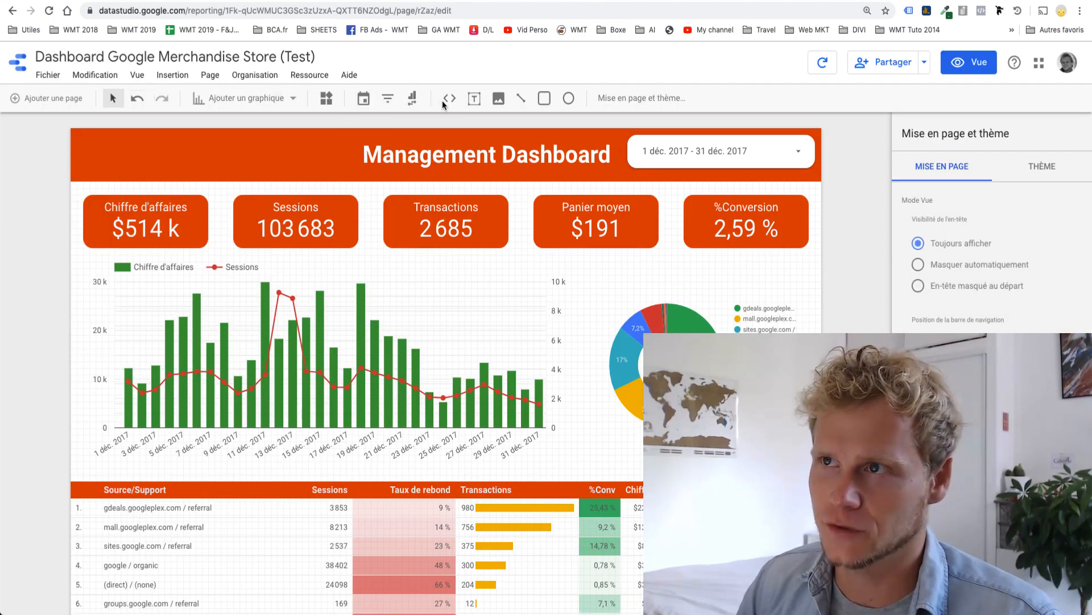
# Insert an image frame near the start of the orange banner and load Logo Google MS.png into it.
pyautogui.click(497, 99)
pyautogui.moveTo(117, 134); pyautogui.dragTo(232, 180)
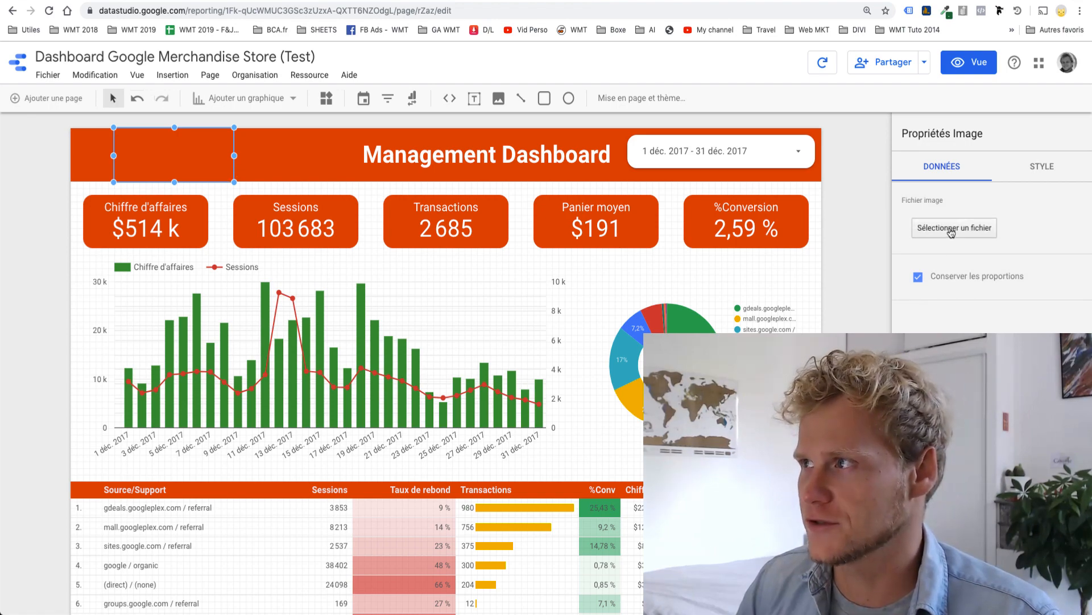
pyautogui.click(951, 230)
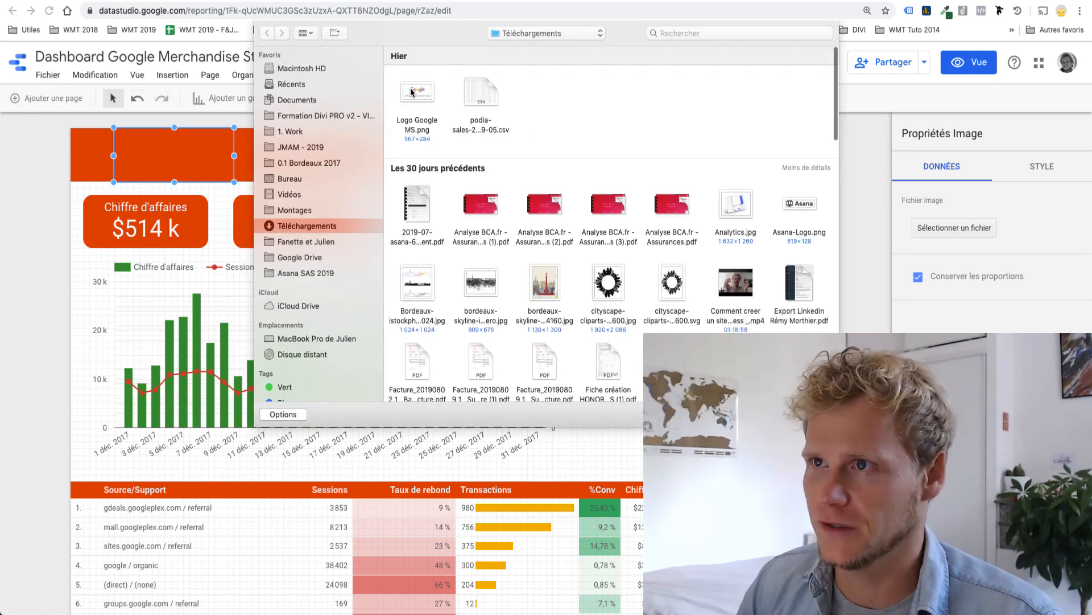
pyautogui.doubleClick(412, 91)
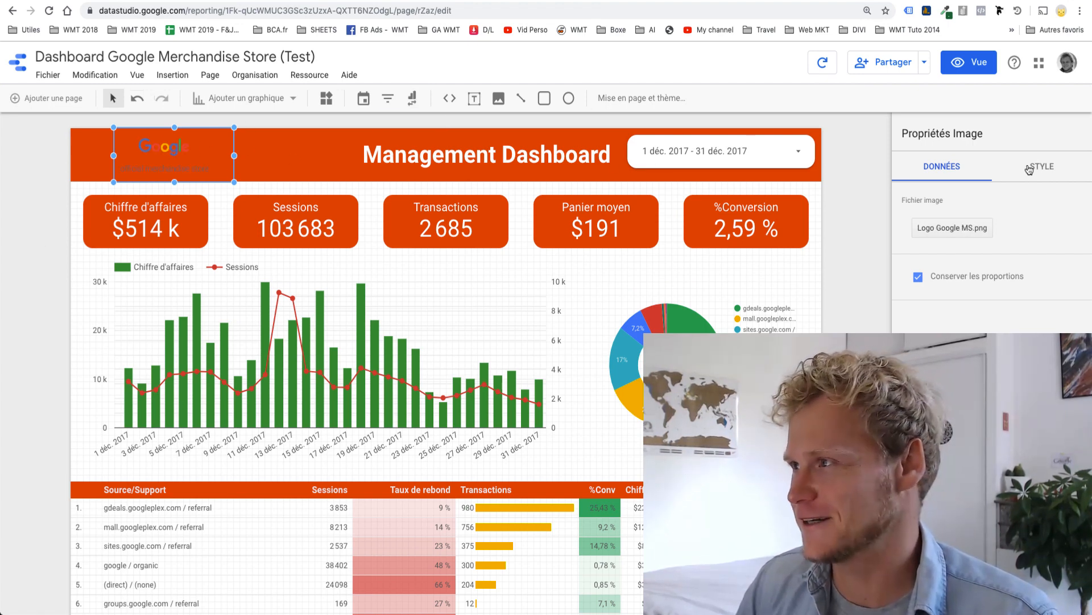
# Give the logo image a white background and deselect it.
pyautogui.click(1030, 168)
pyautogui.click(937, 223)
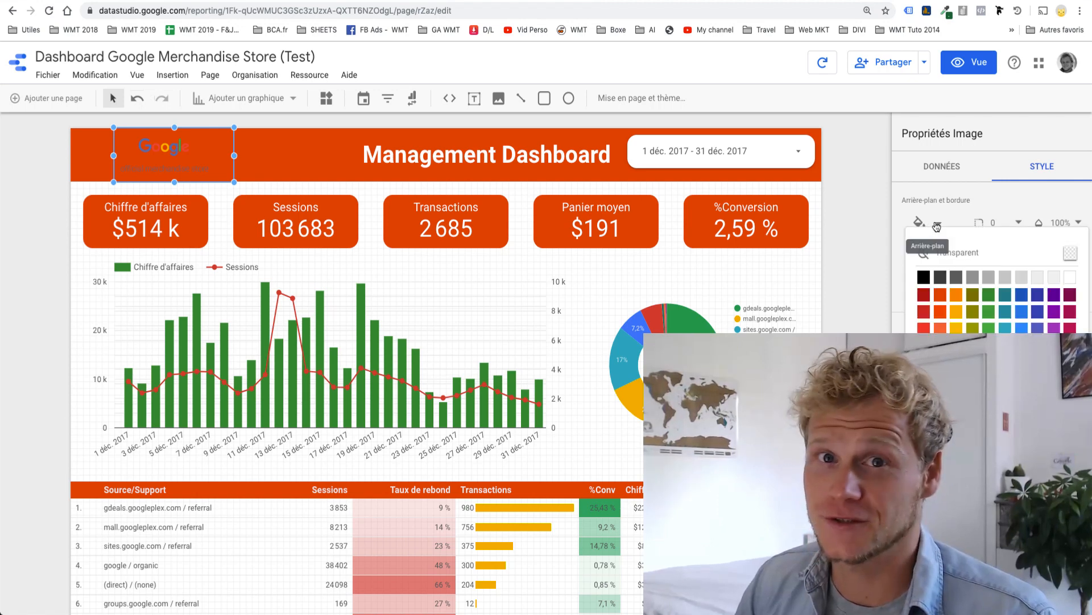
pyautogui.click(1069, 279)
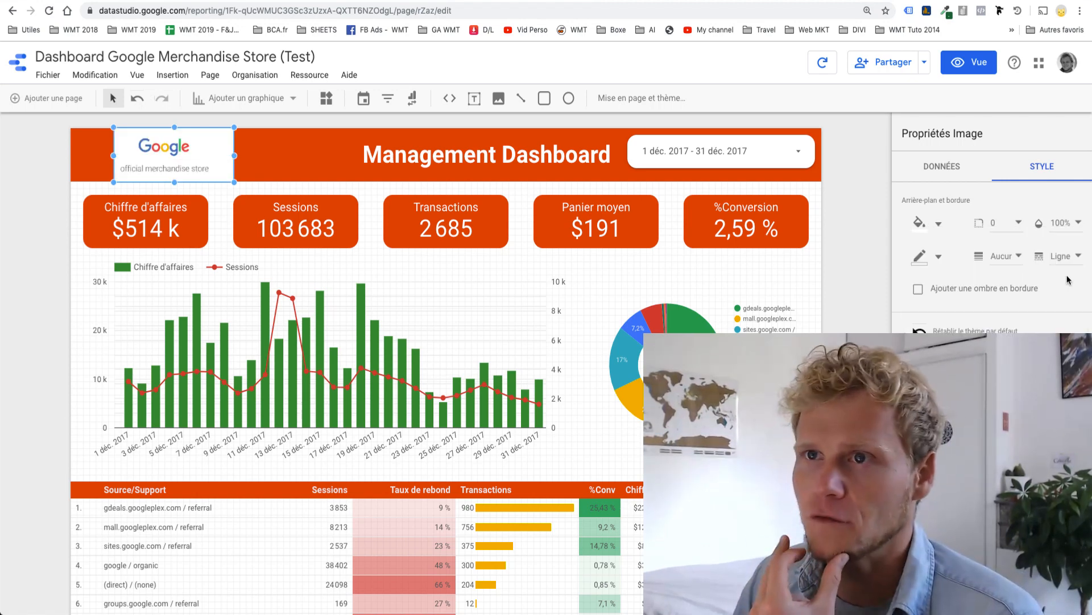
pyautogui.click(17, 178)
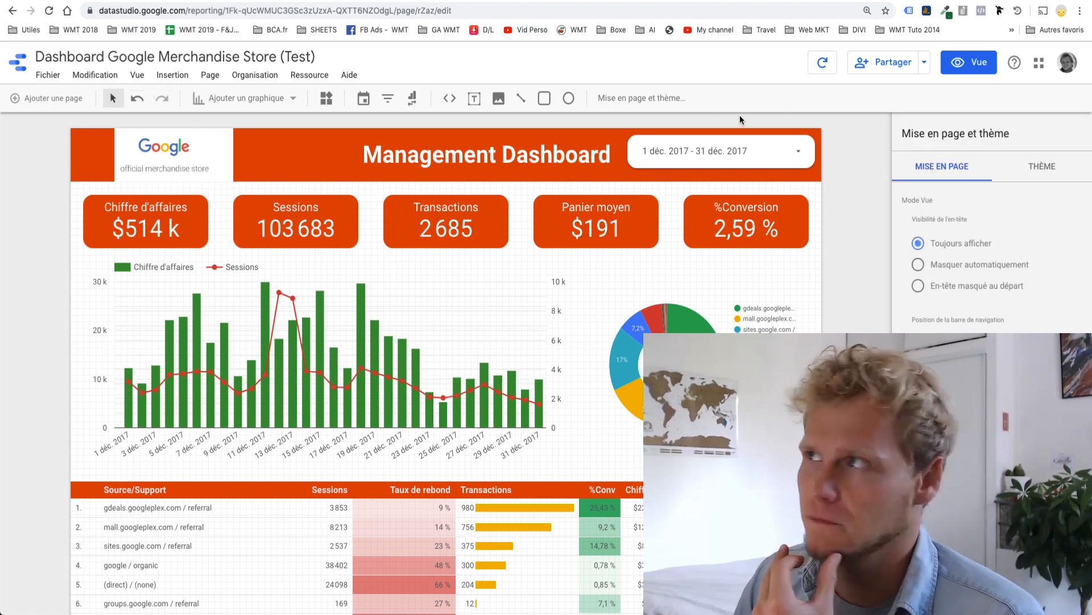
# Shrink the logo image proportionally and move it to the start of the banner, centred vertically with an orange margin around it.
pyautogui.click(116, 129)
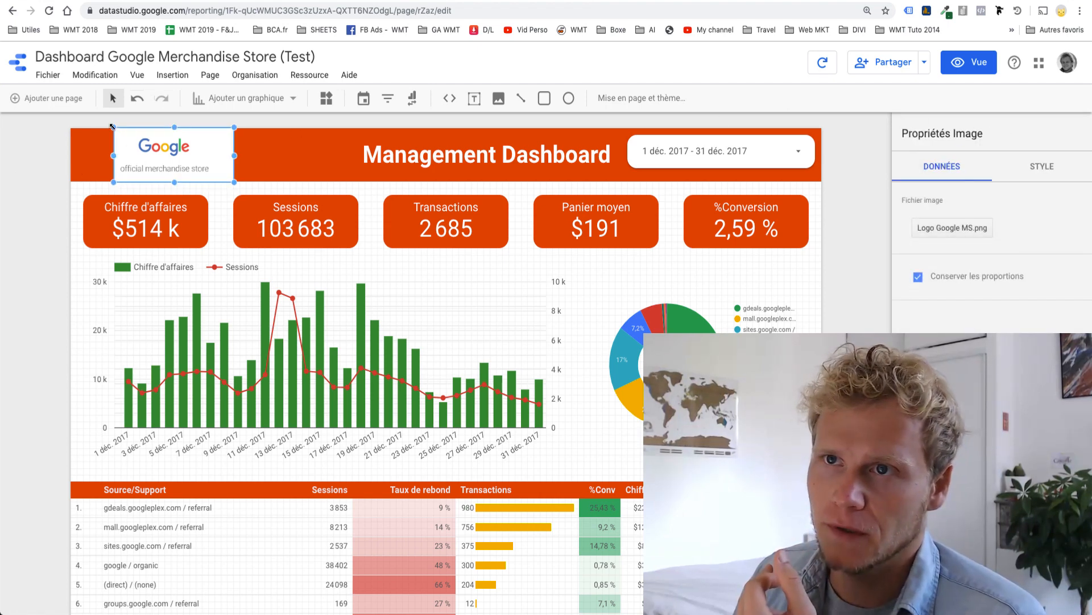
pyautogui.moveTo(116, 130); pyautogui.dragTo(157, 149)
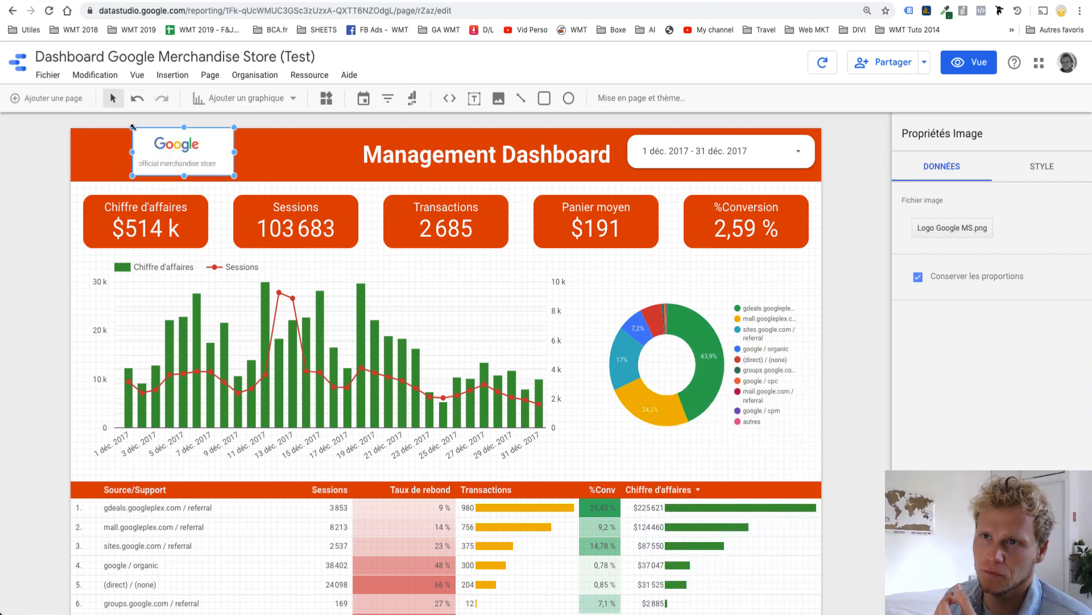
pyautogui.moveTo(132, 128); pyautogui.dragTo(135, 151)
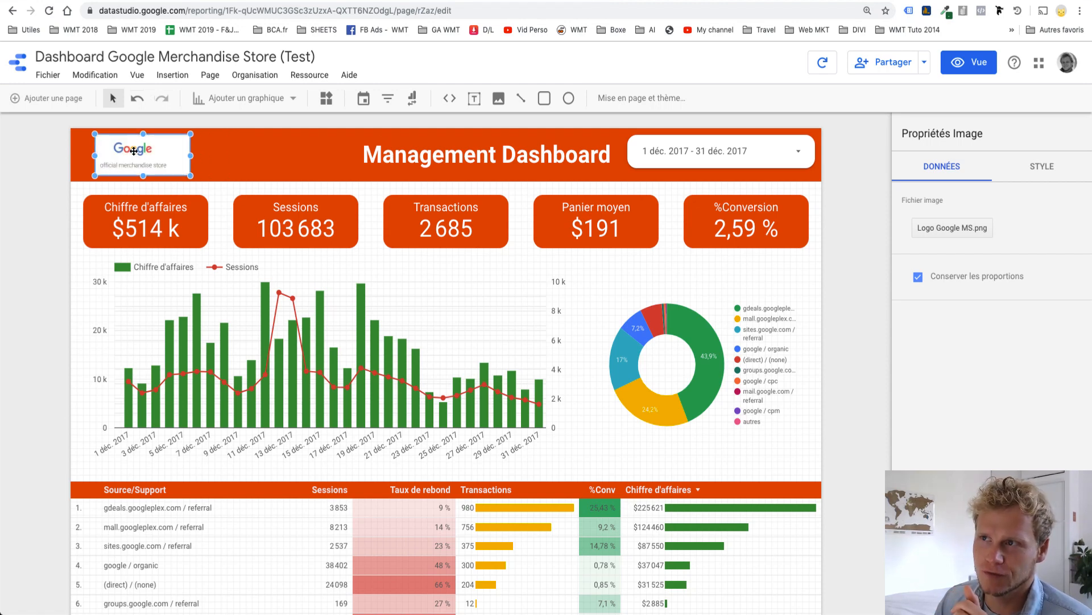
# Move the "Management Dashboard" title horizontally to sit between the logo and the date range control, and switch the report to view mode.
pyautogui.click(400, 155)
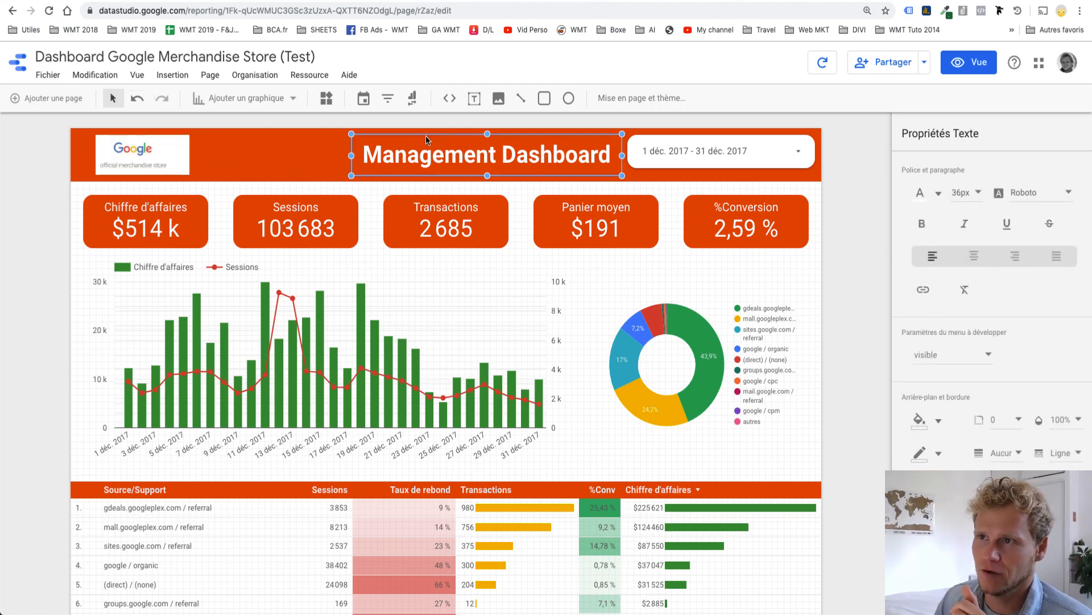
pyautogui.moveTo(439, 140); pyautogui.dragTo(332, 140)
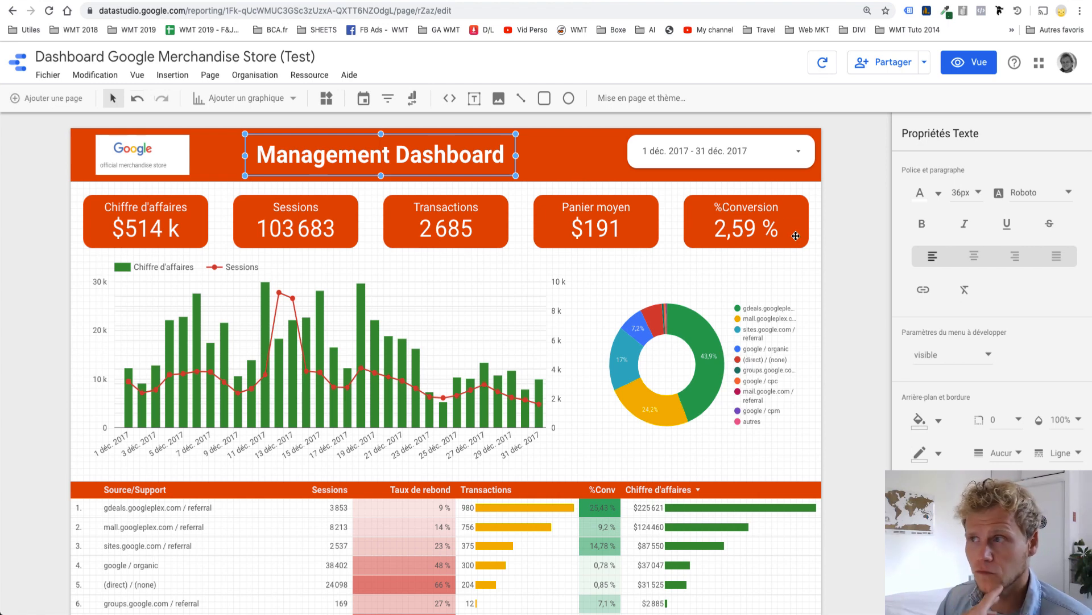
pyautogui.click(833, 259)
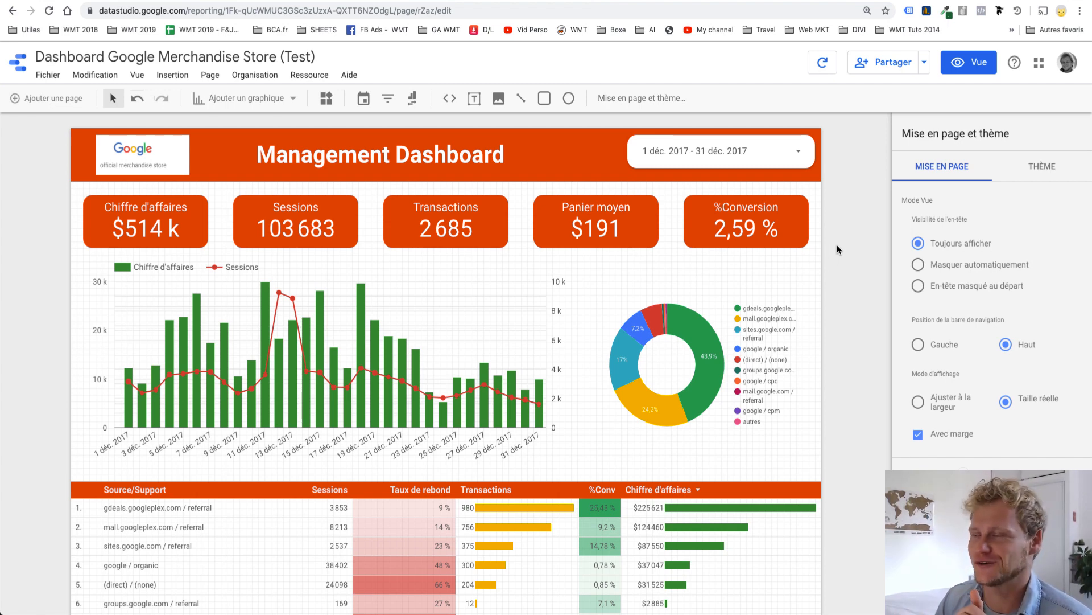
pyautogui.click(975, 72)
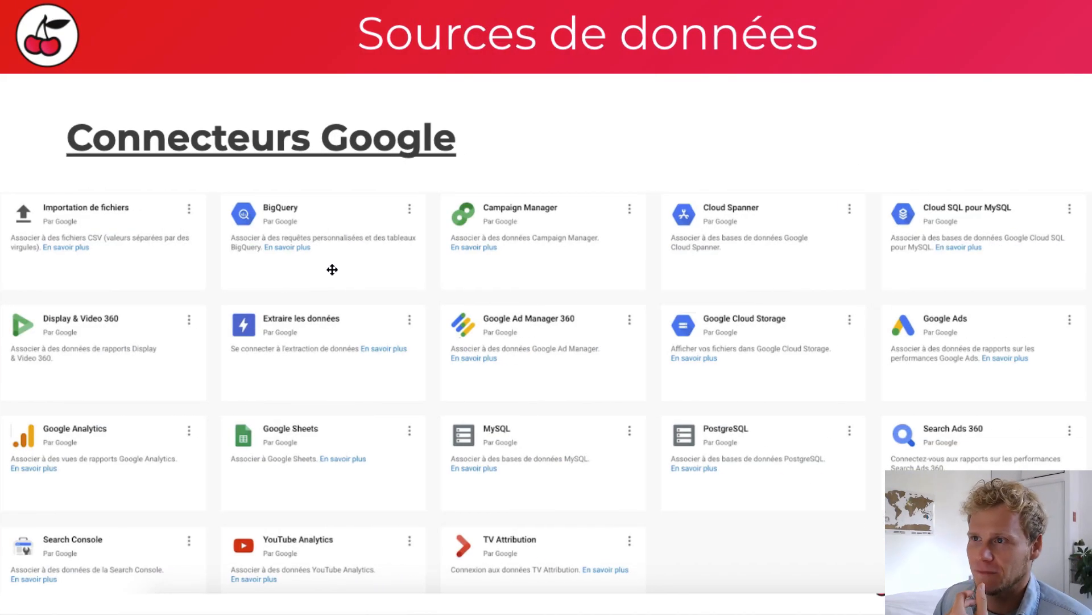